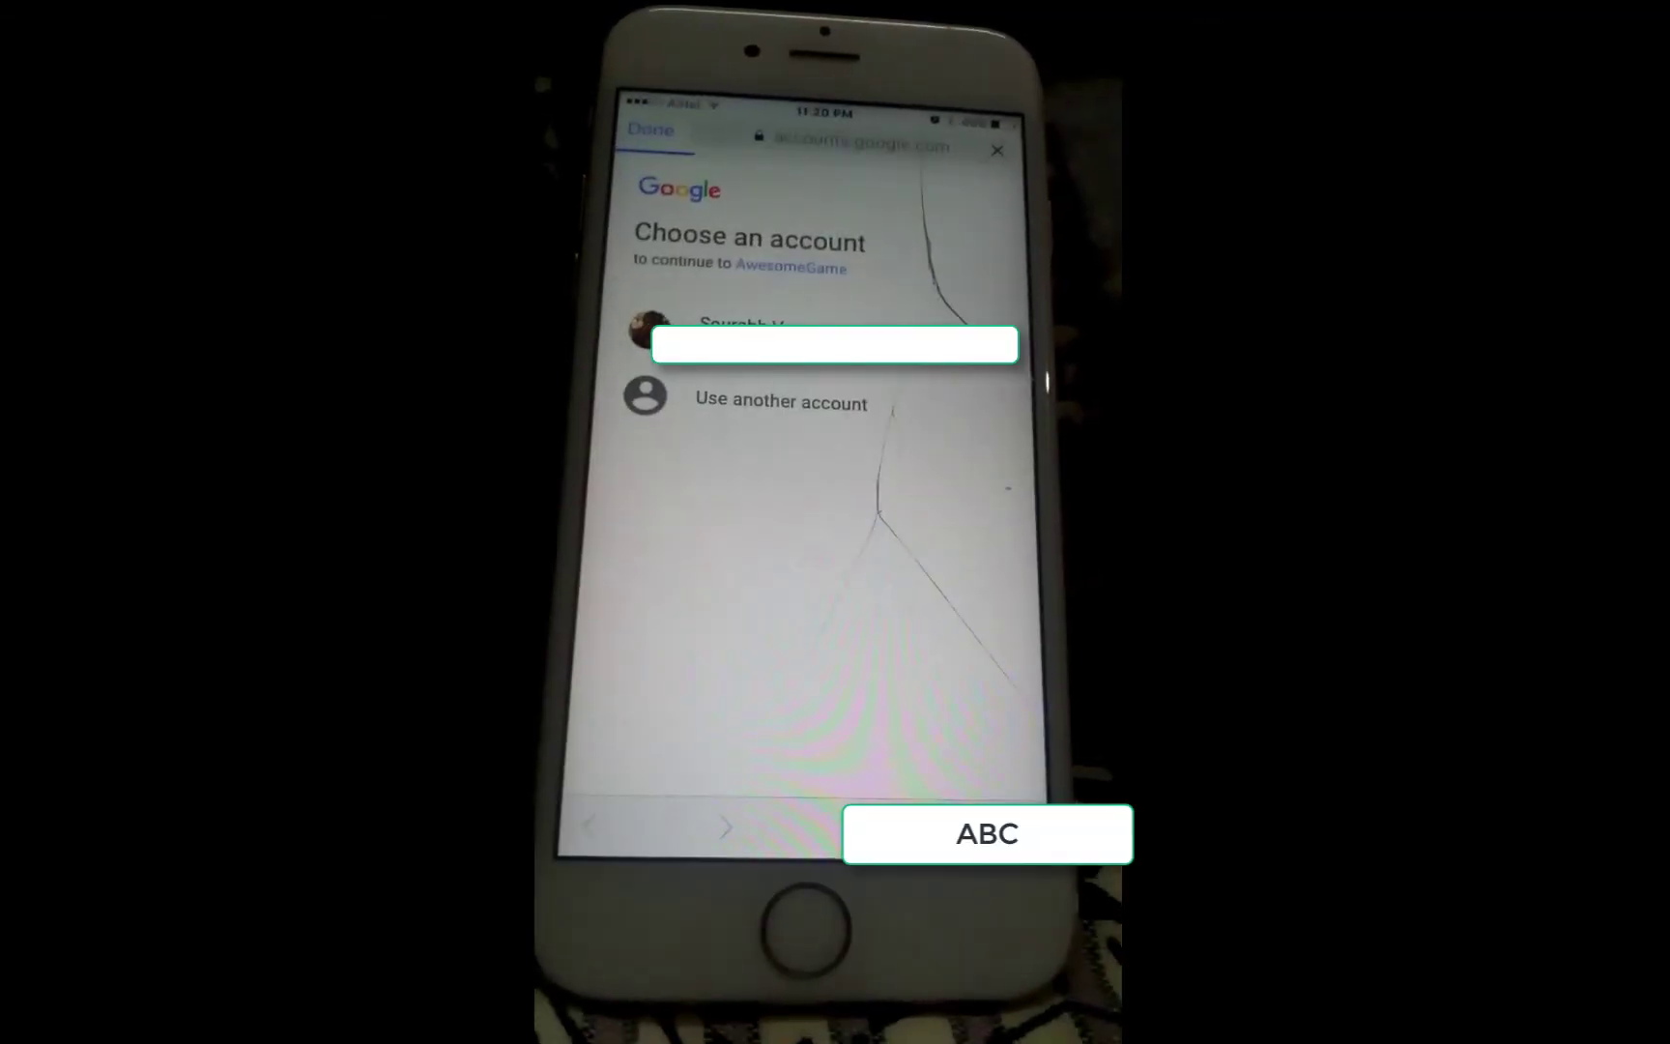
- On iPhone, sign in with the listed Google account and show the full name, token and photo URL
click(754, 331)
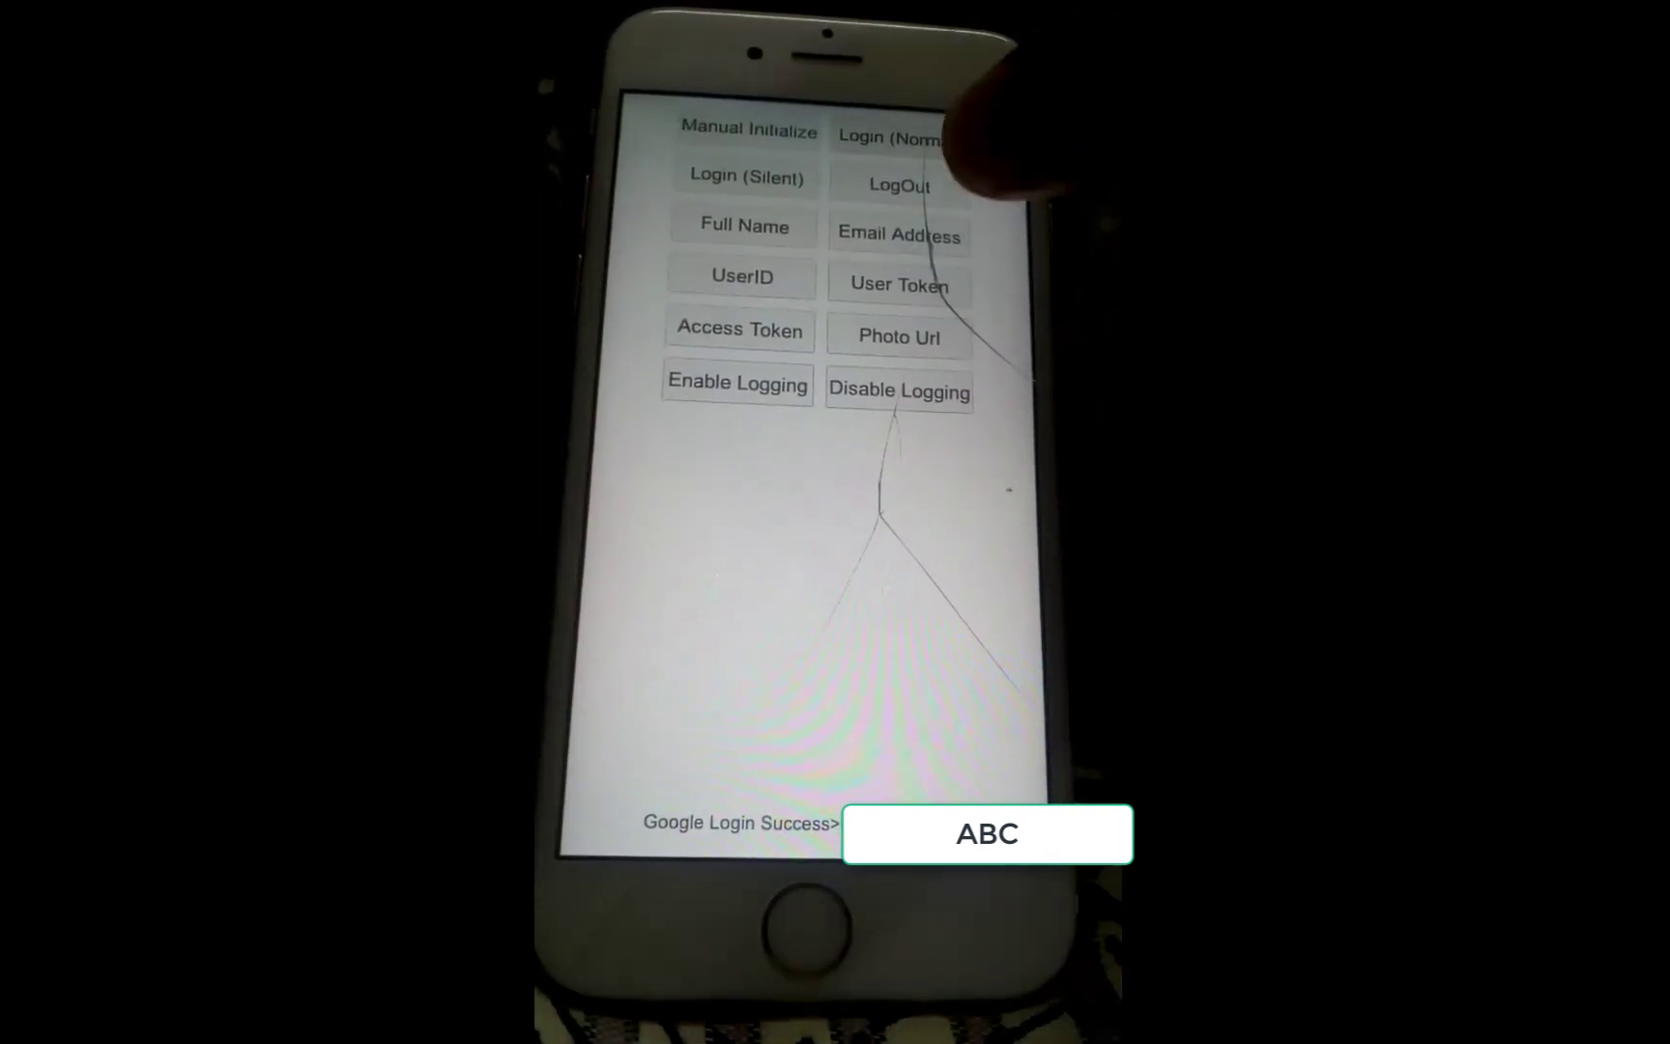
click(744, 222)
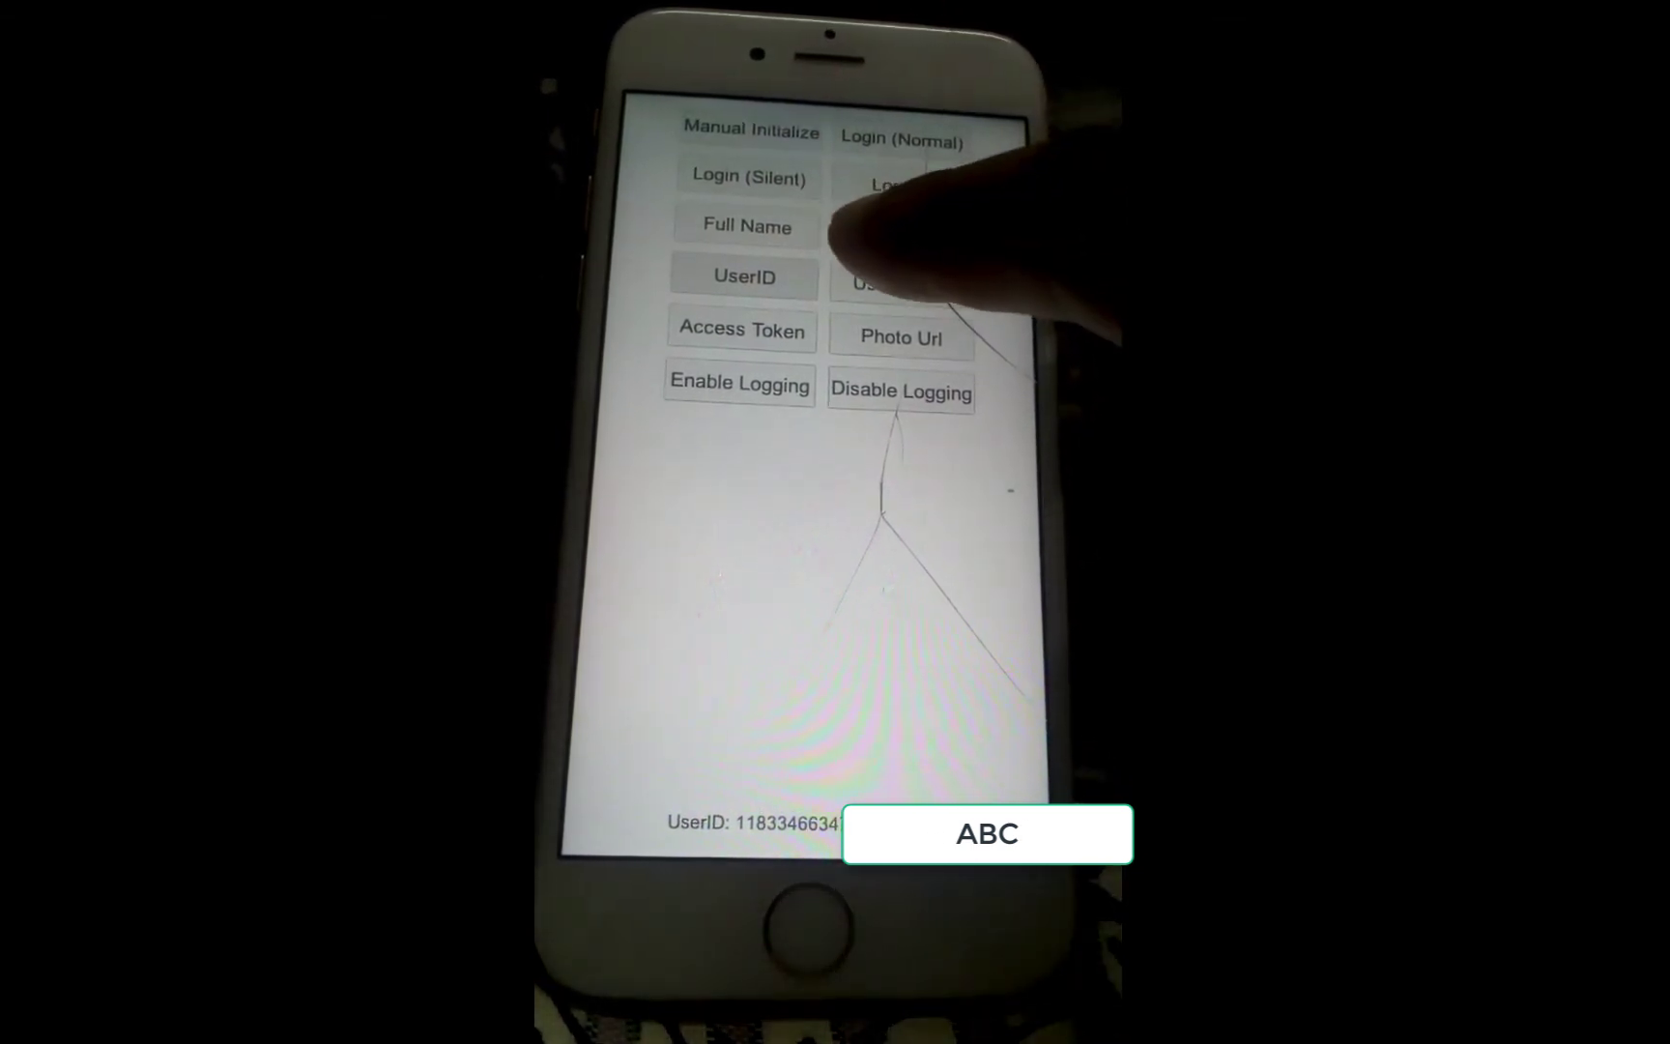
click(900, 283)
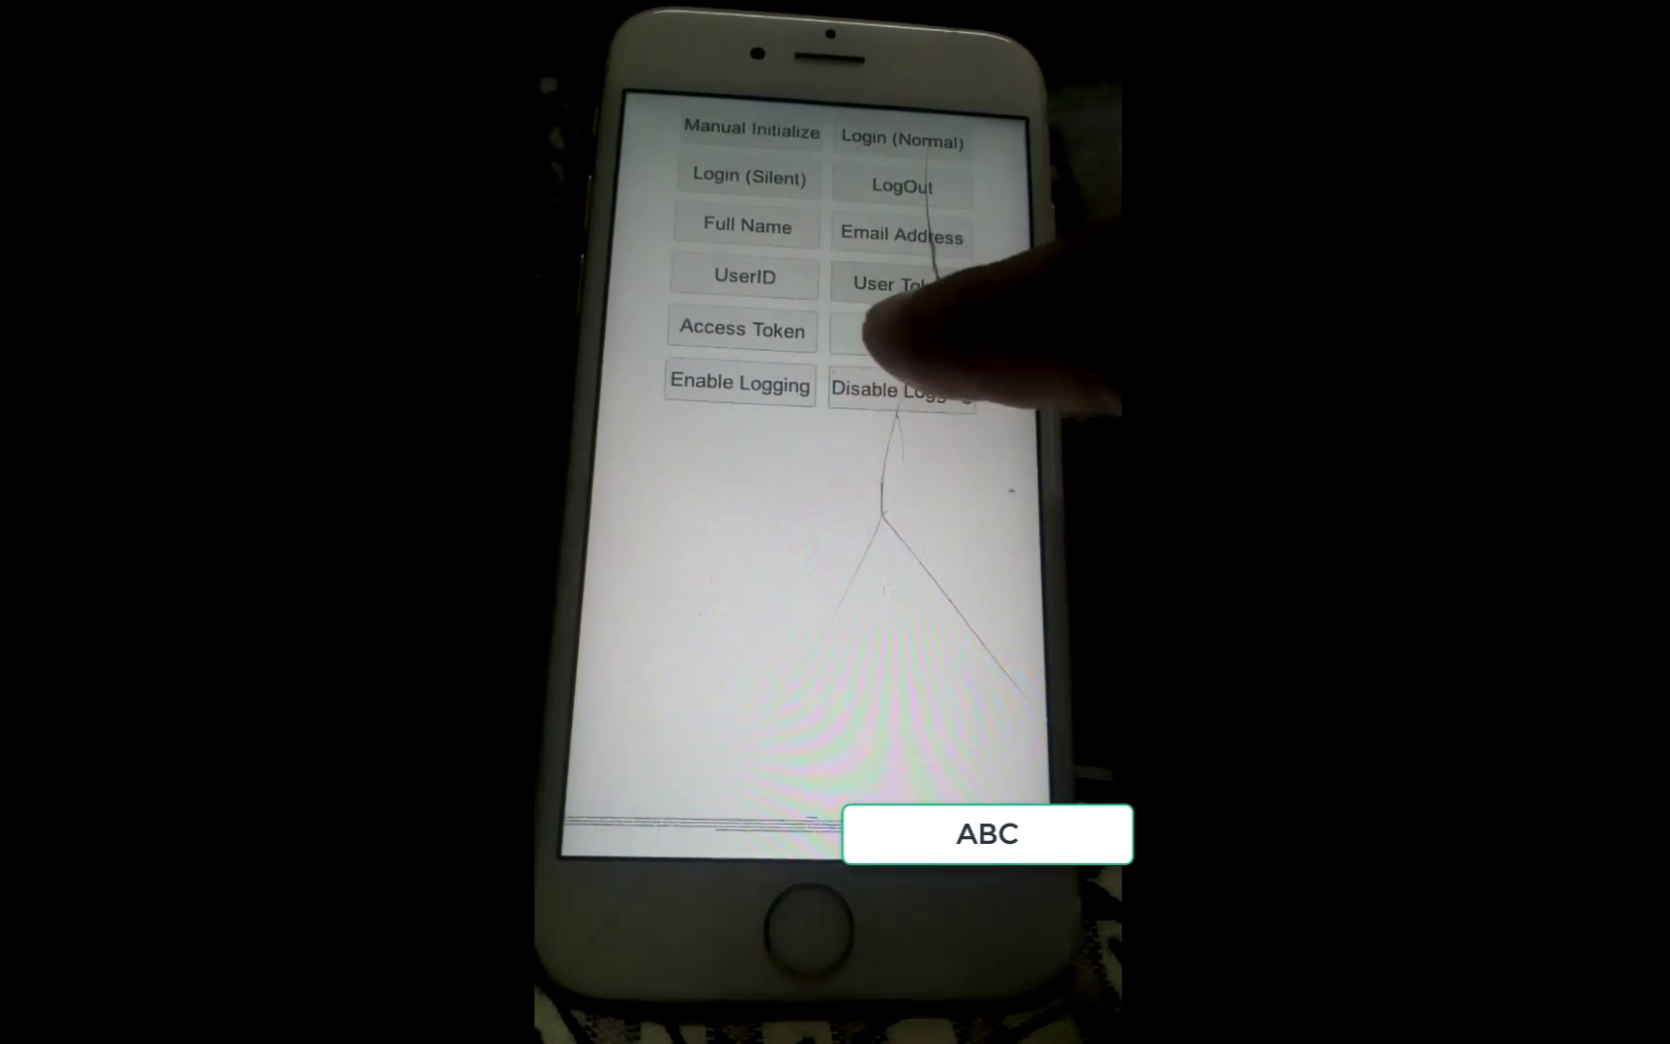
click(901, 337)
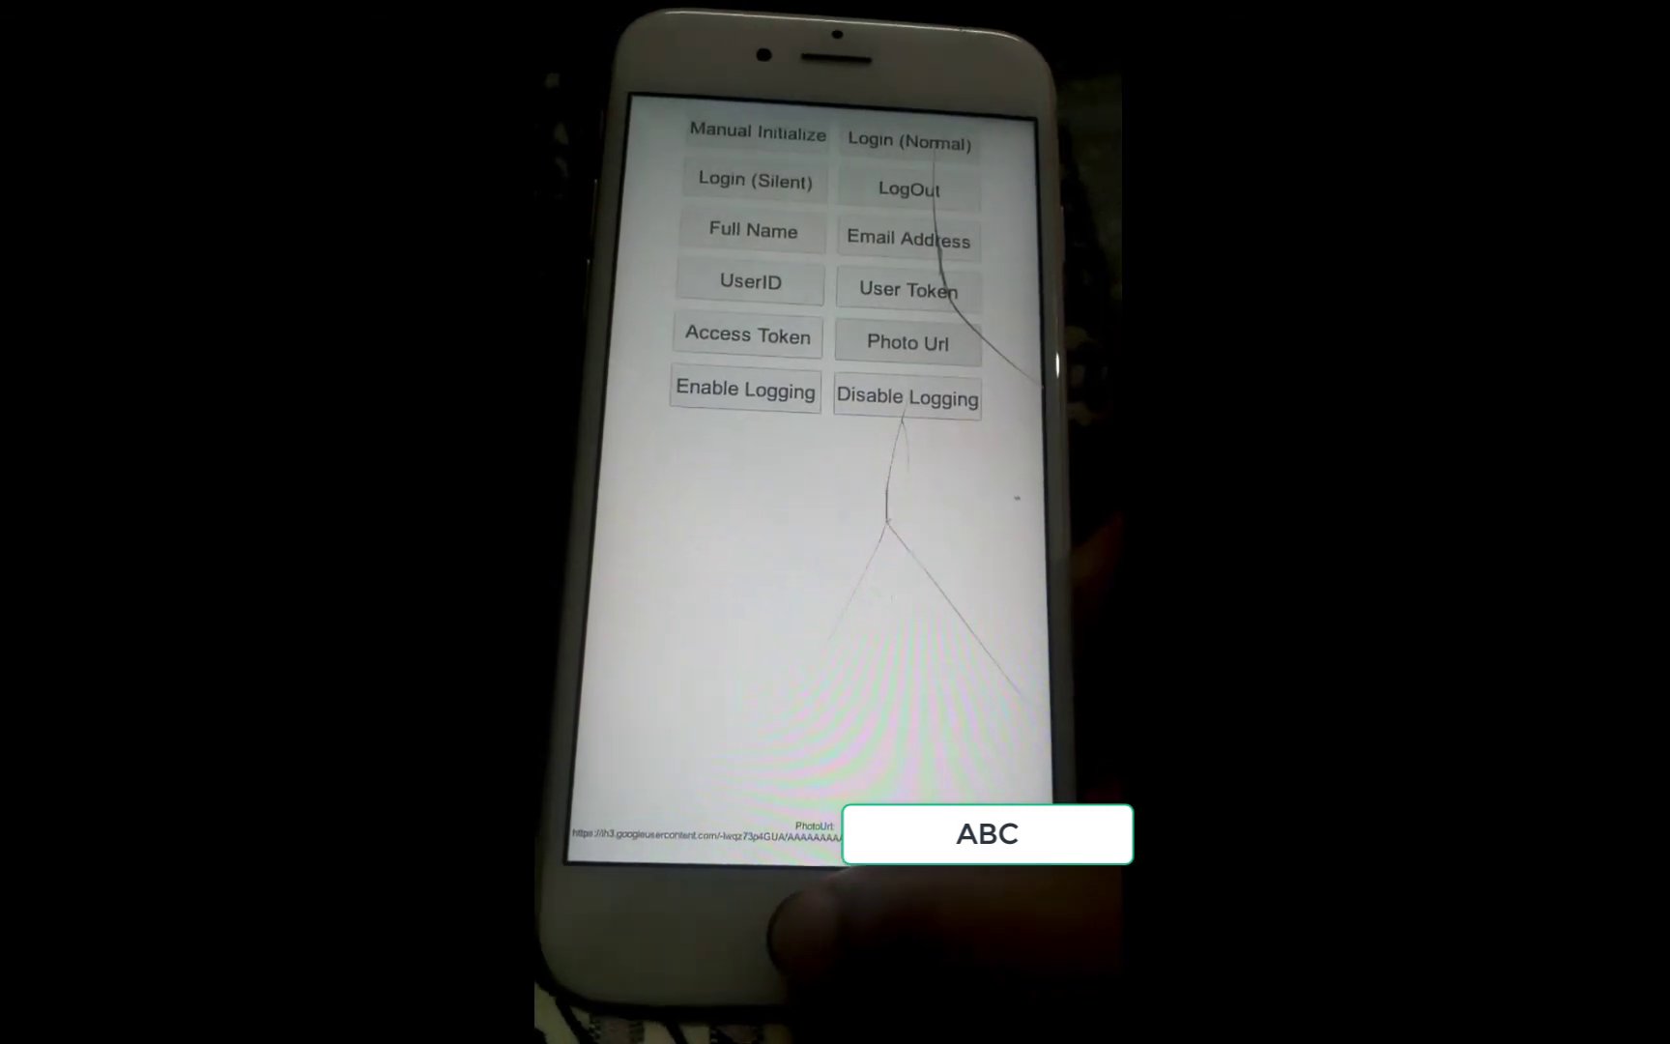
- Close AwesomeGame on the iPhone and relaunch it from the home screen
click(810, 935)
double_click(810, 935)
drag(875, 290, 802, 426)
click(802, 425)
click(663, 153)
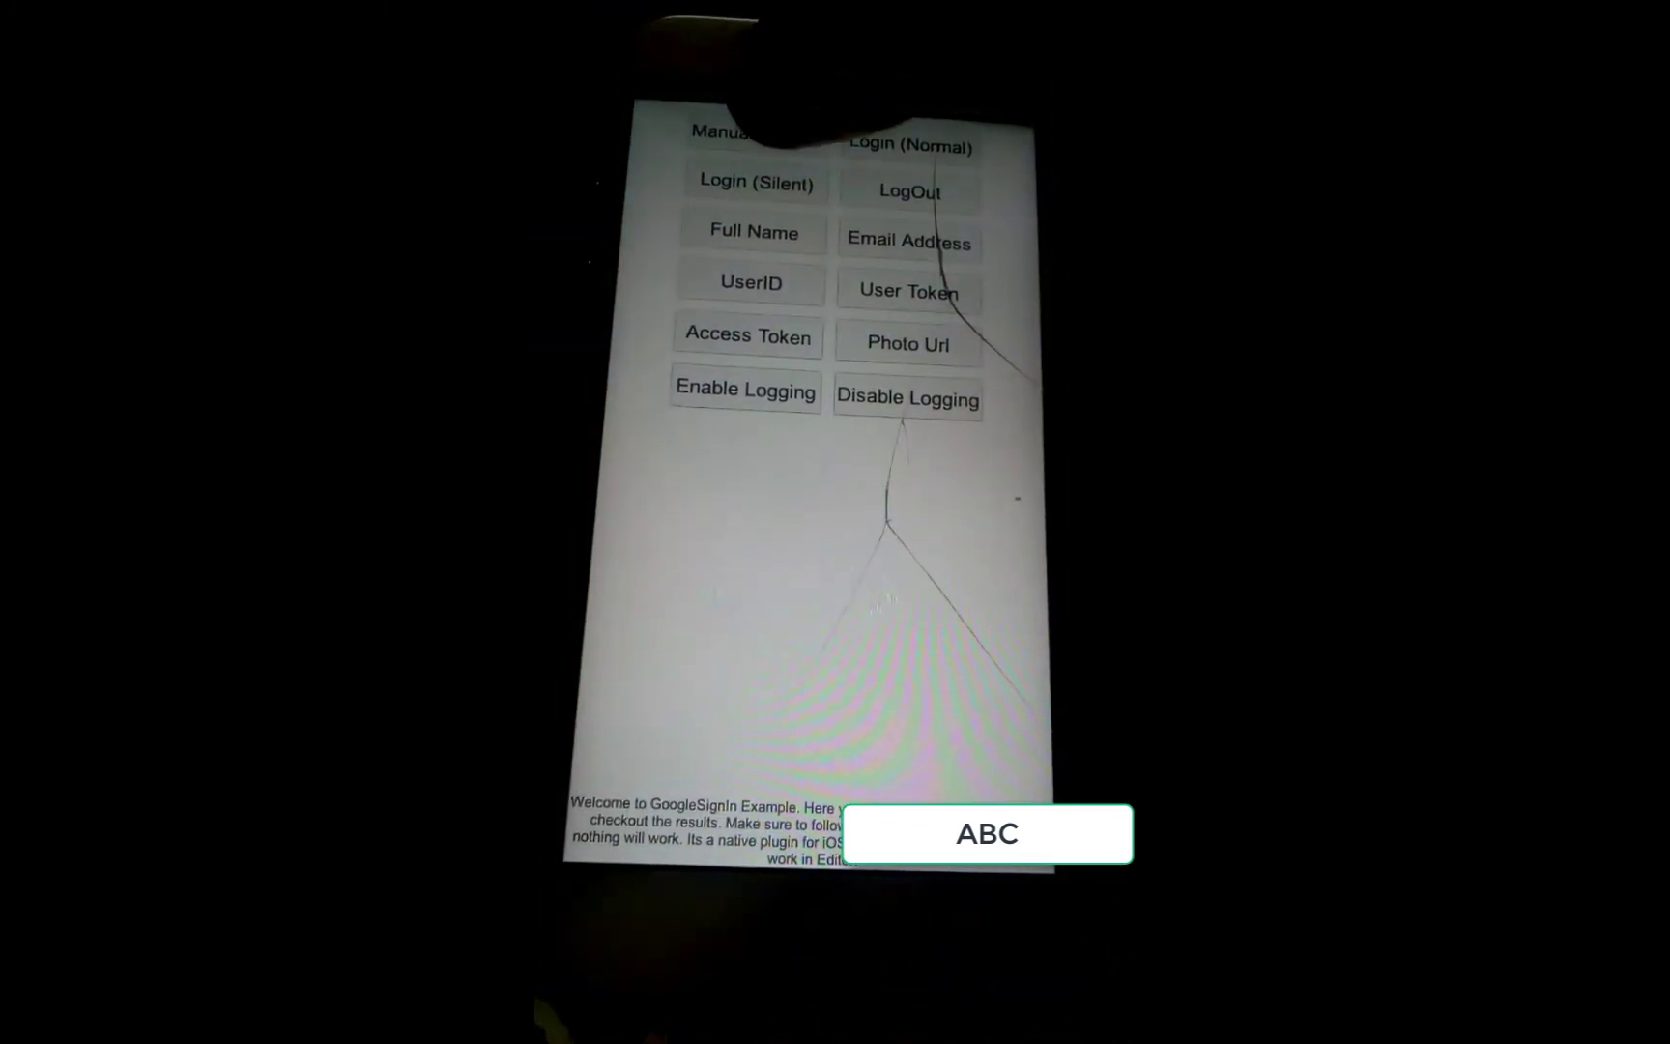
- Initialize manually, sign in silently, show the email, log out, then sign in normally again
click(760, 136)
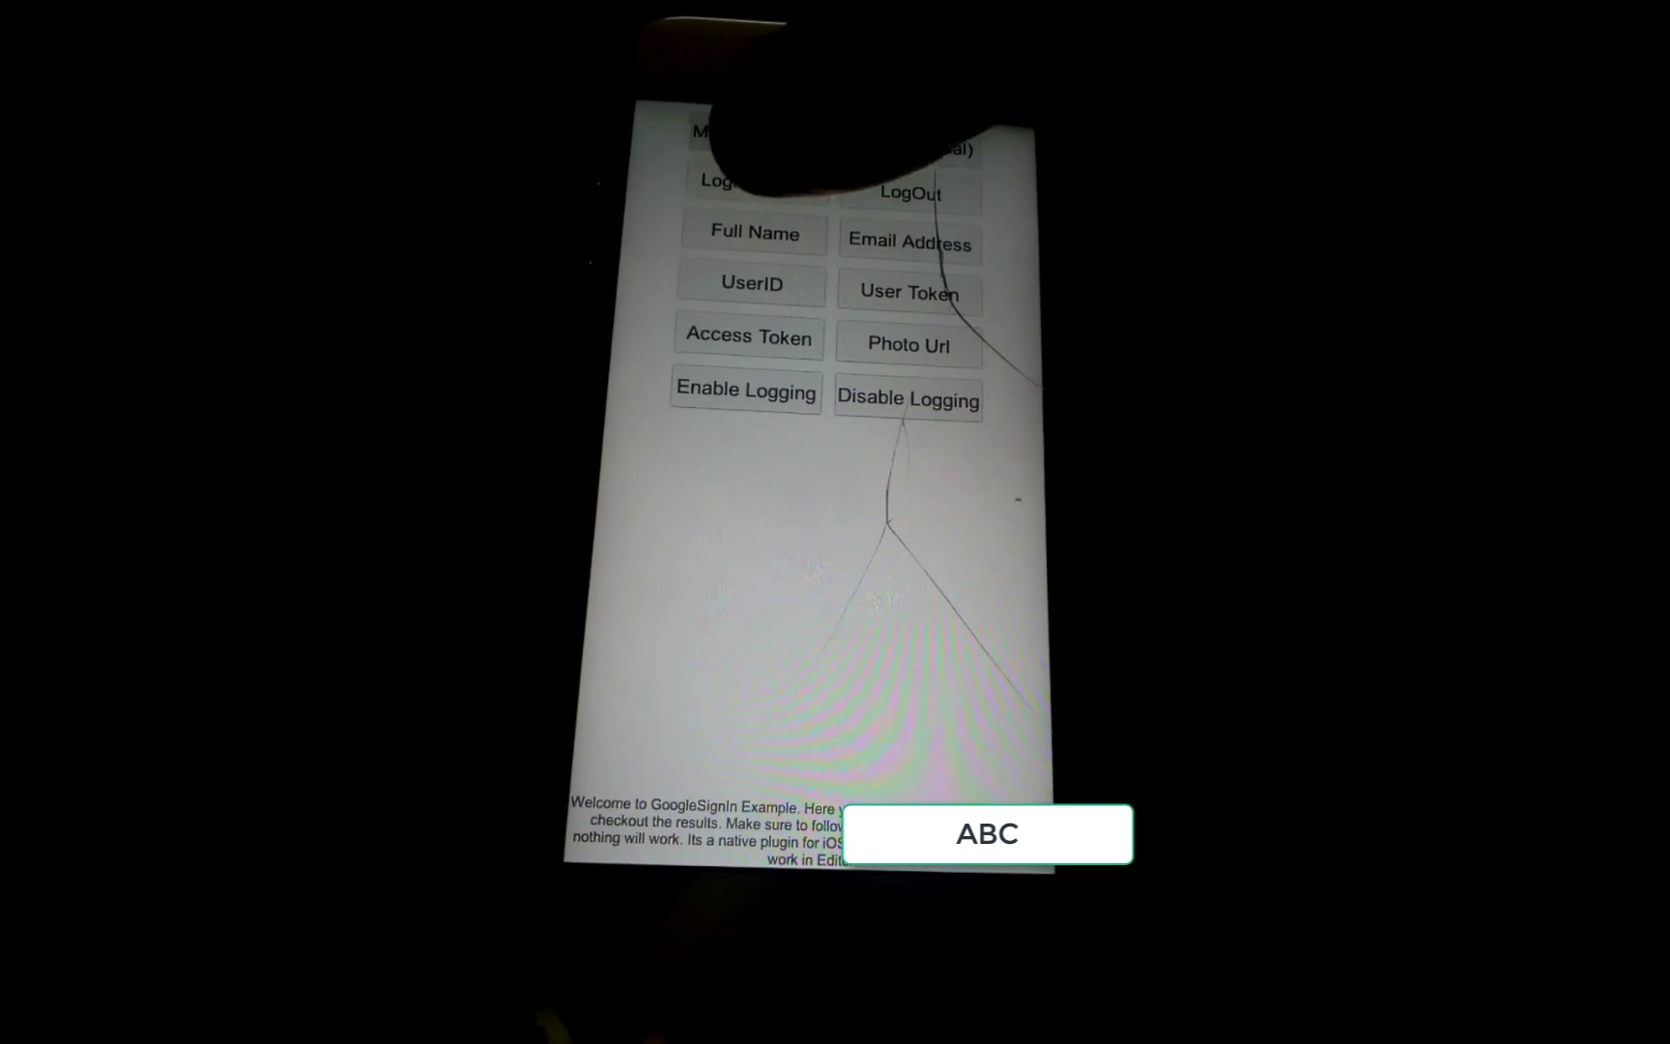
click(757, 181)
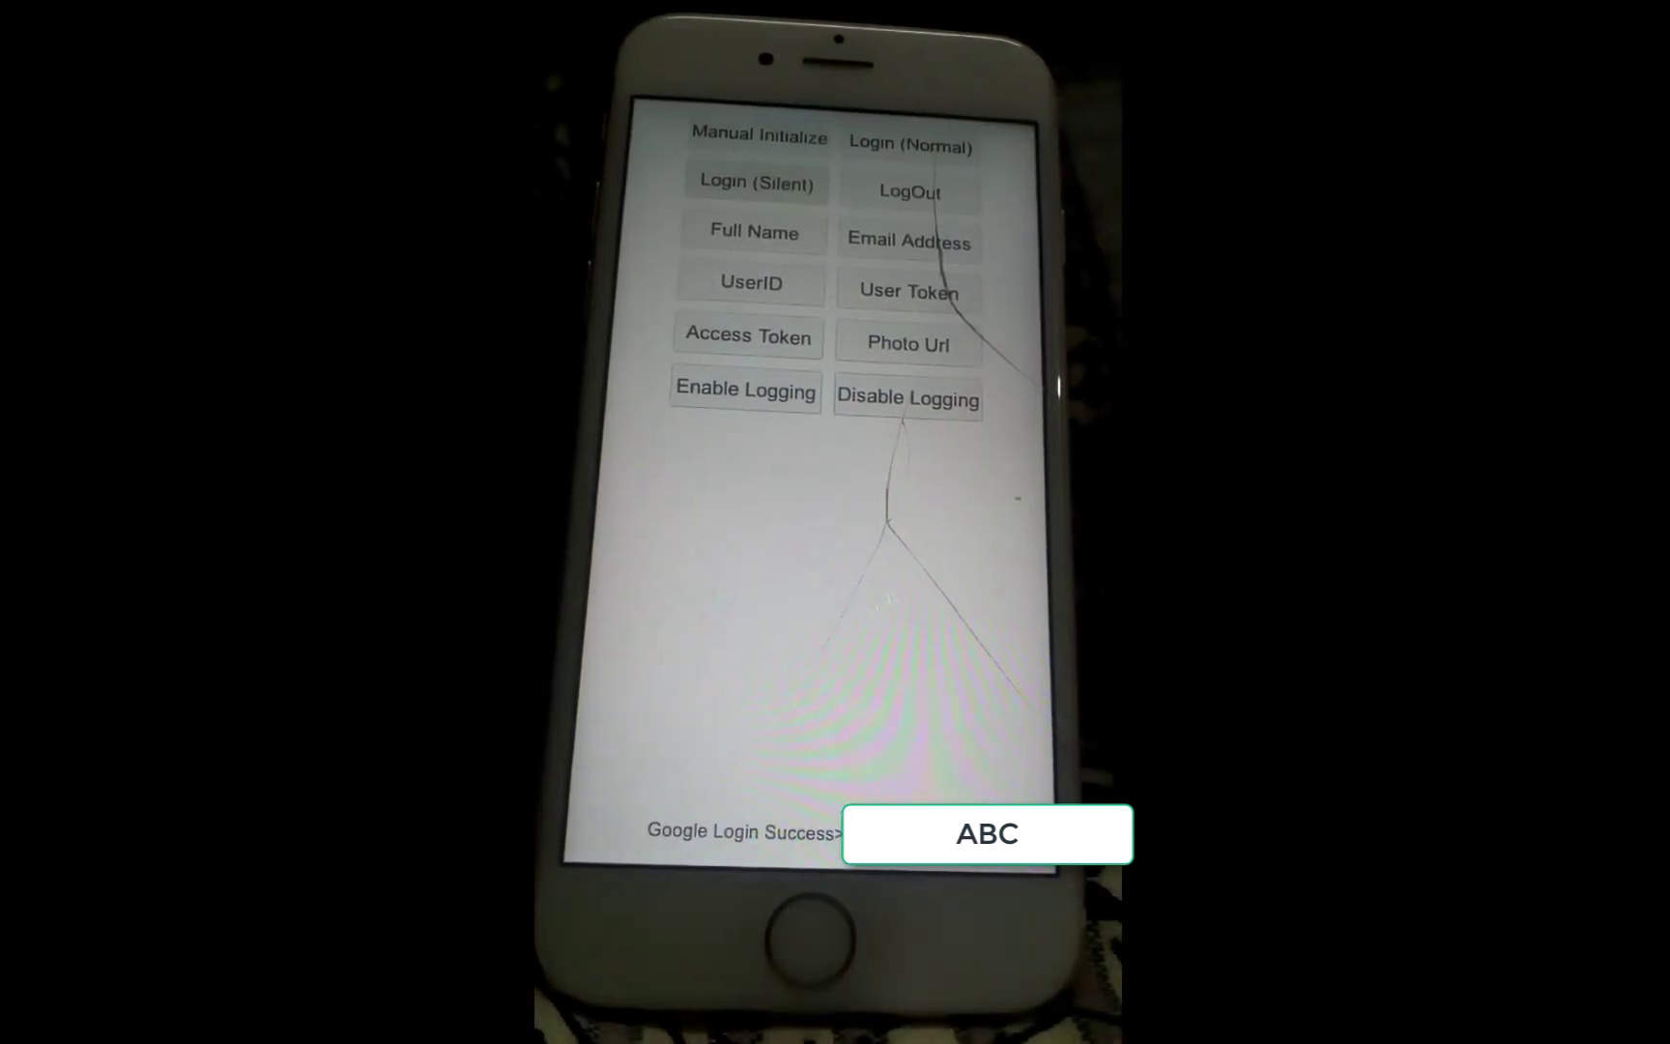
click(908, 240)
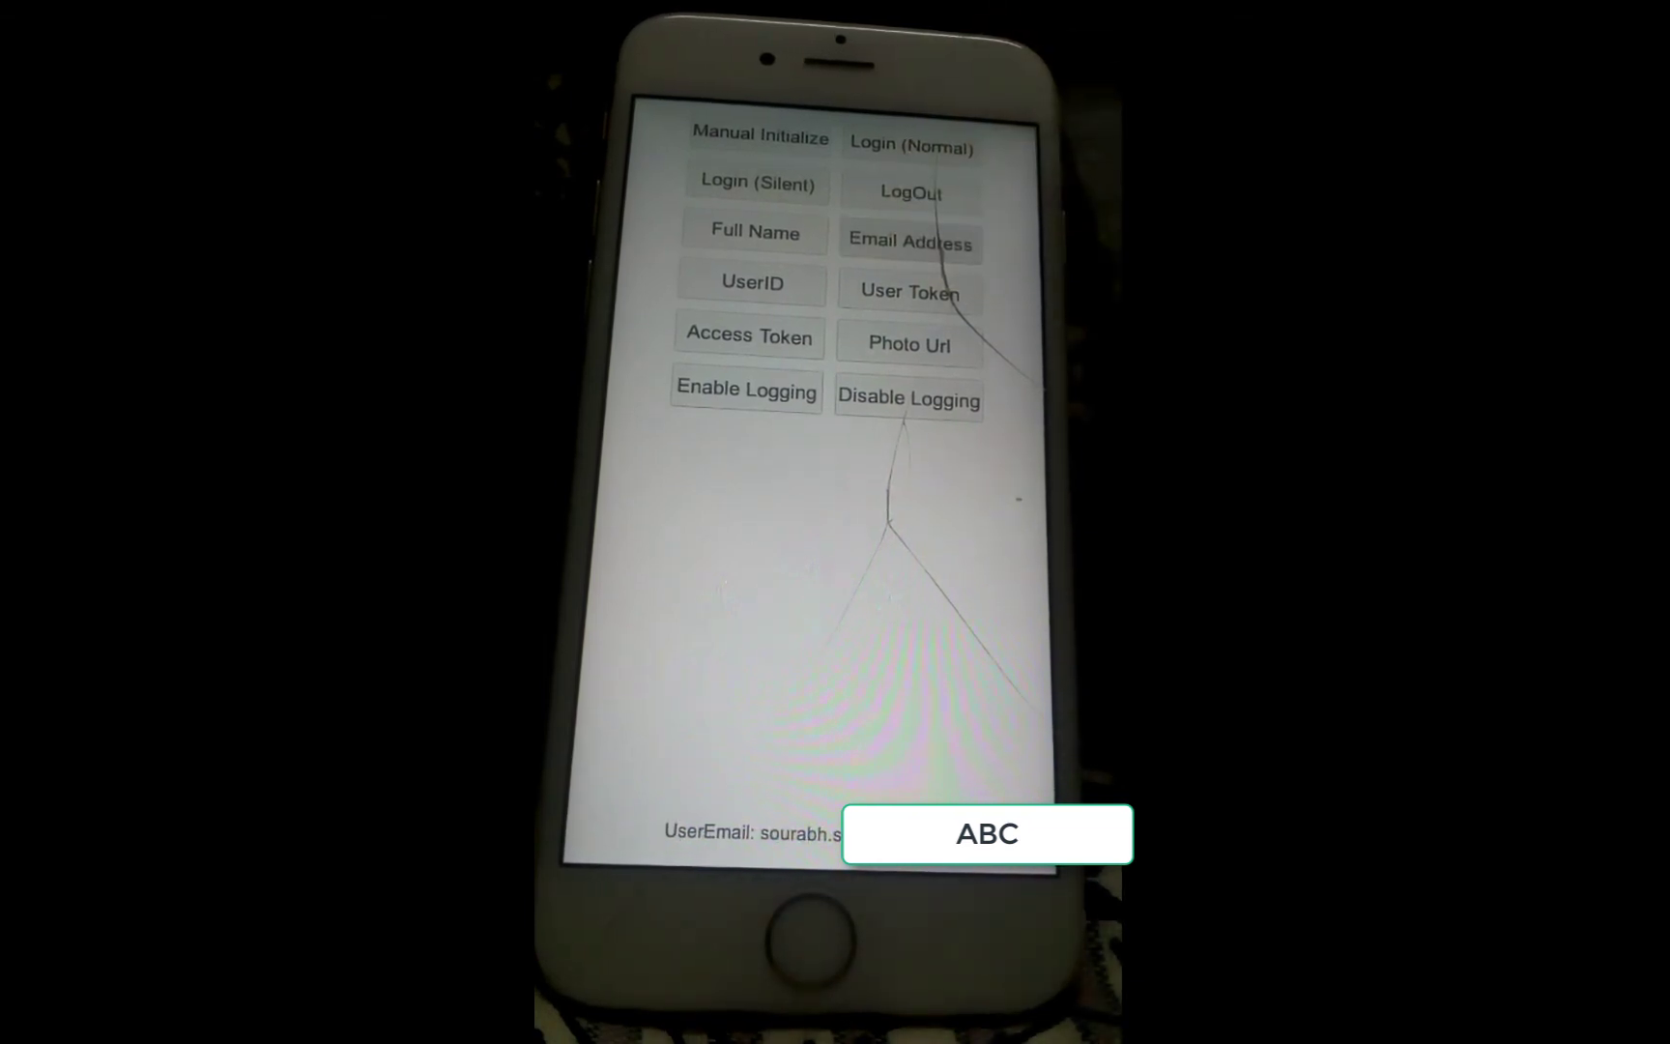
click(910, 191)
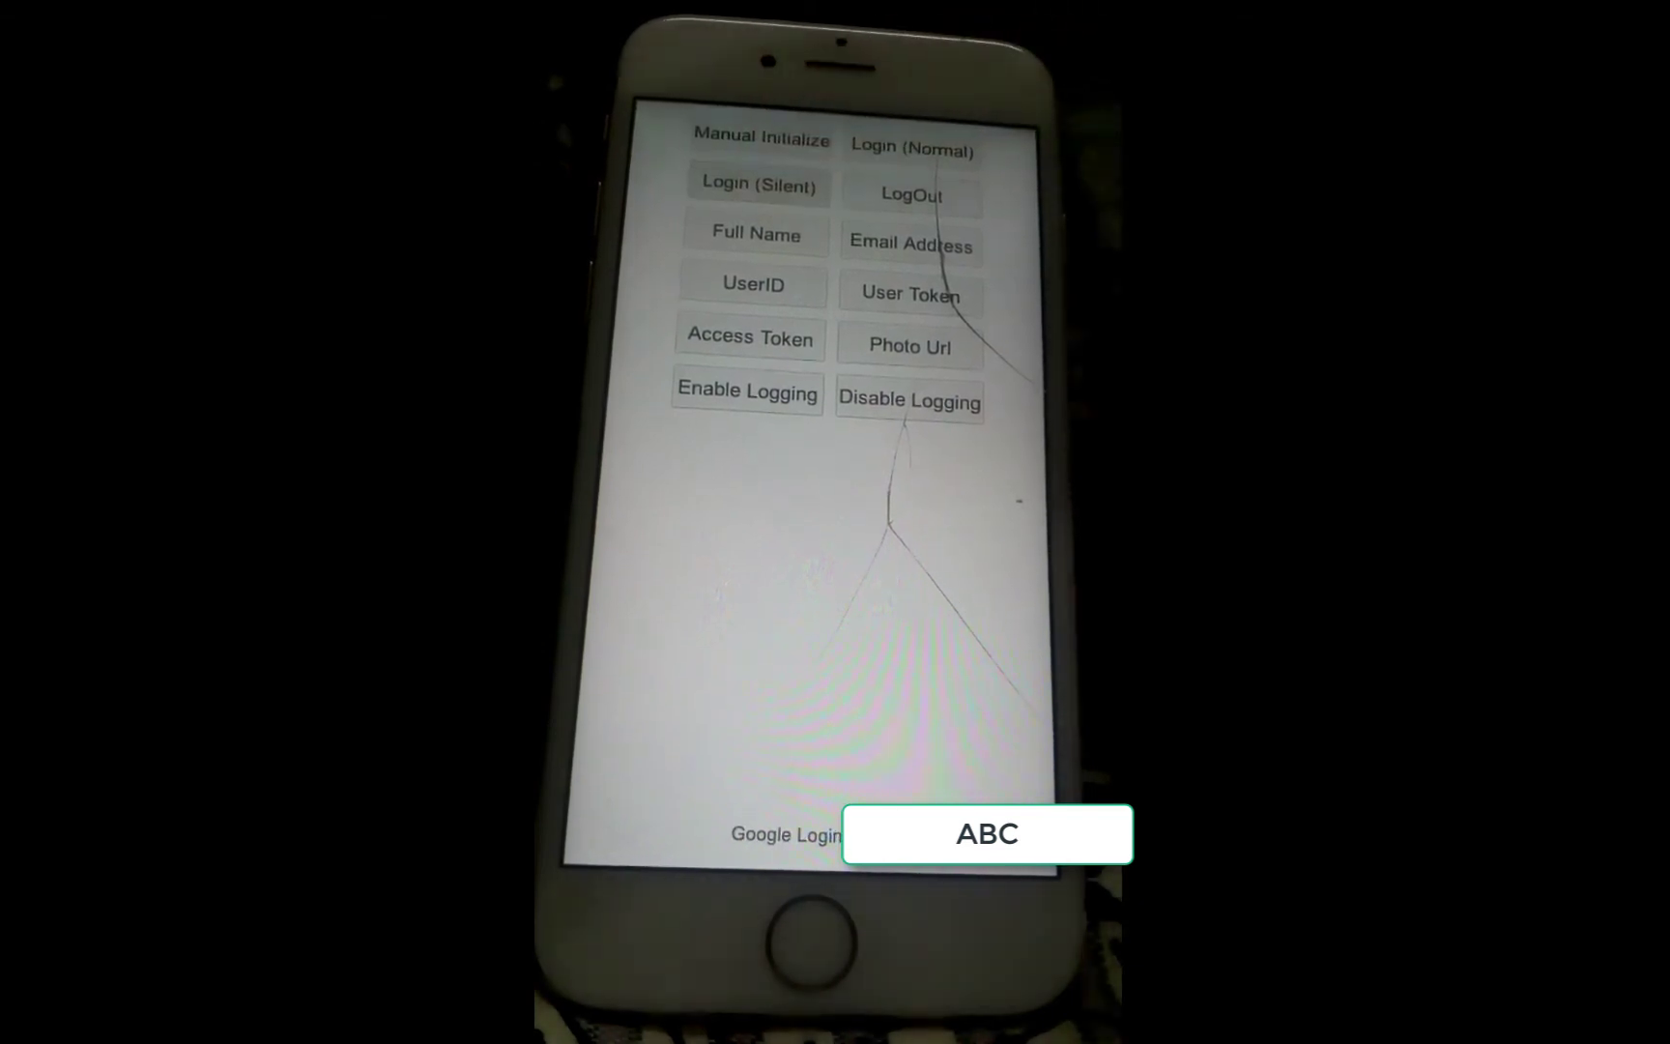
click(908, 150)
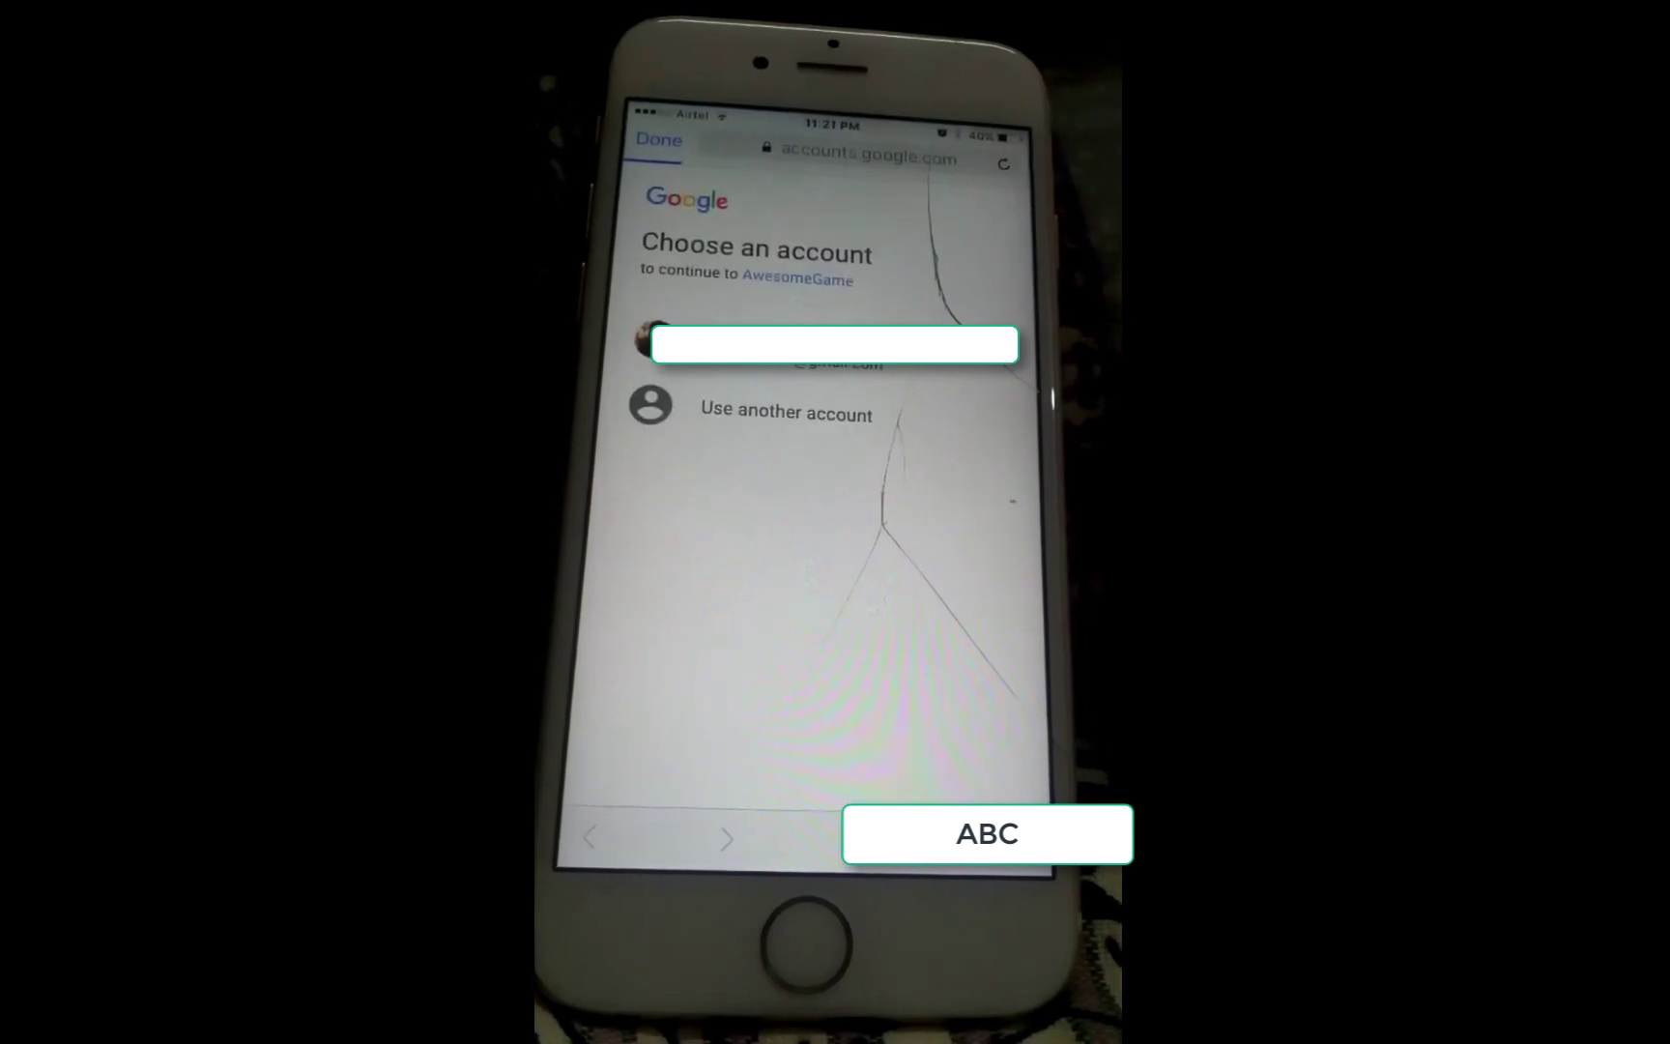
click(840, 338)
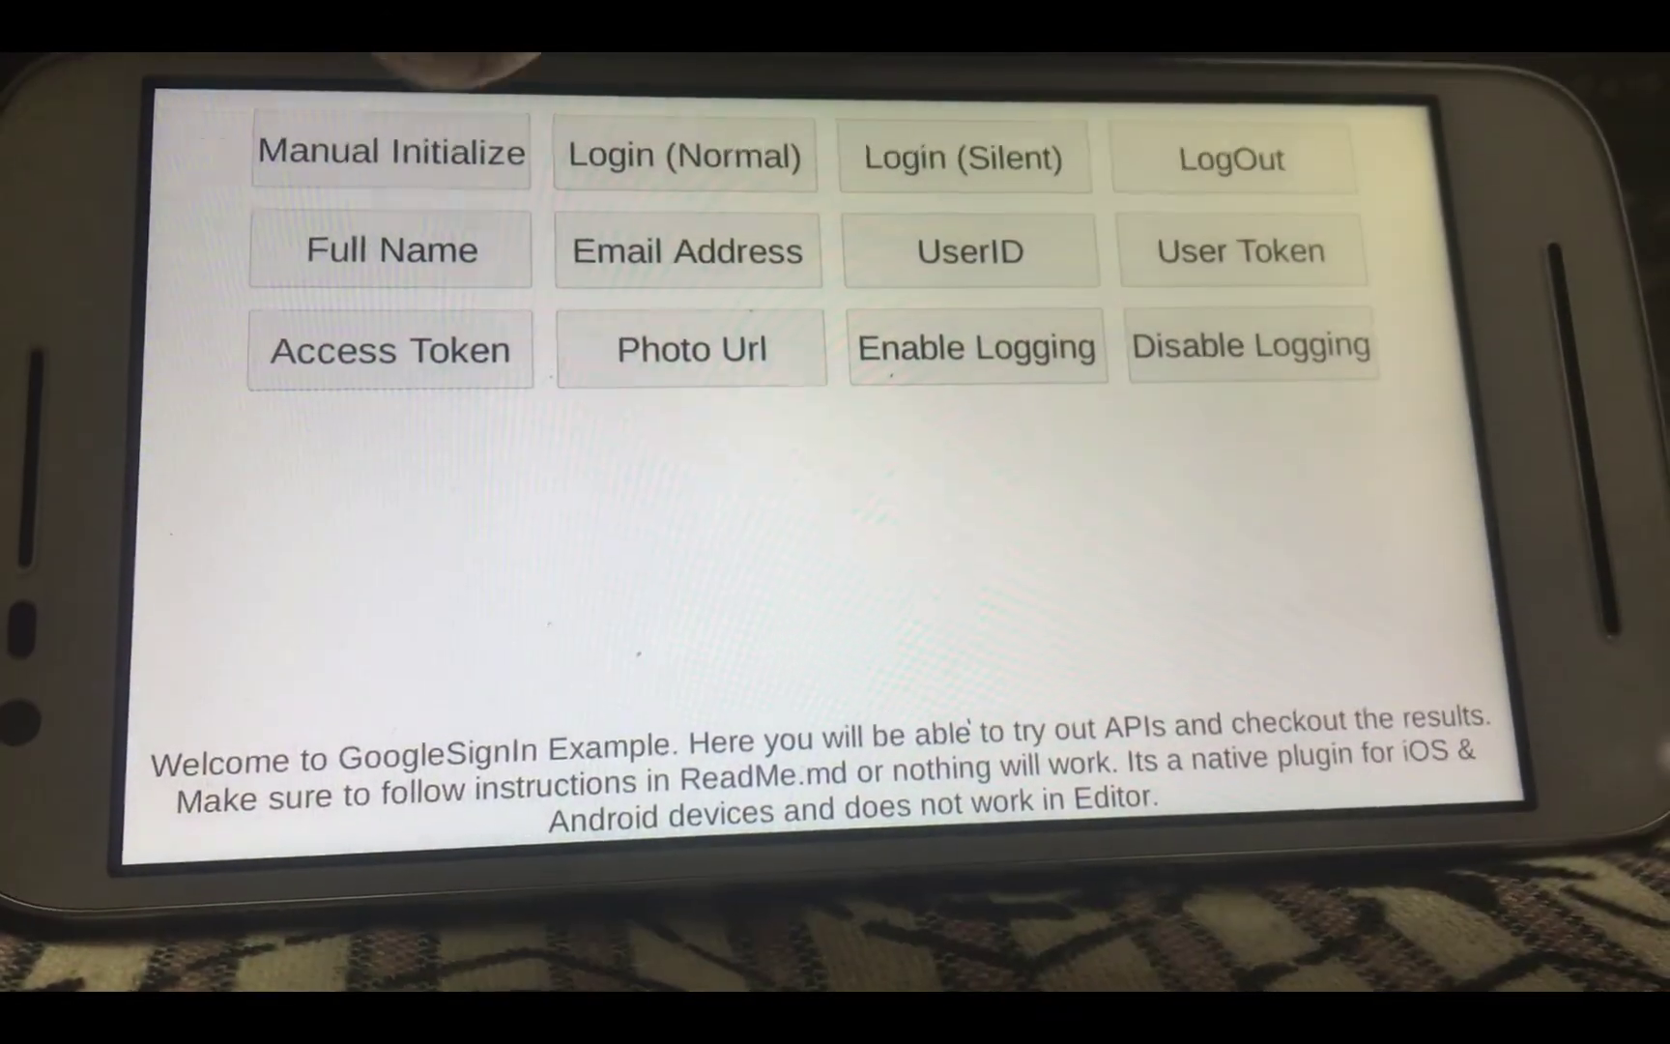
- On Android, initialize Google sign-in manually and sign in normally with the listed account
click(391, 151)
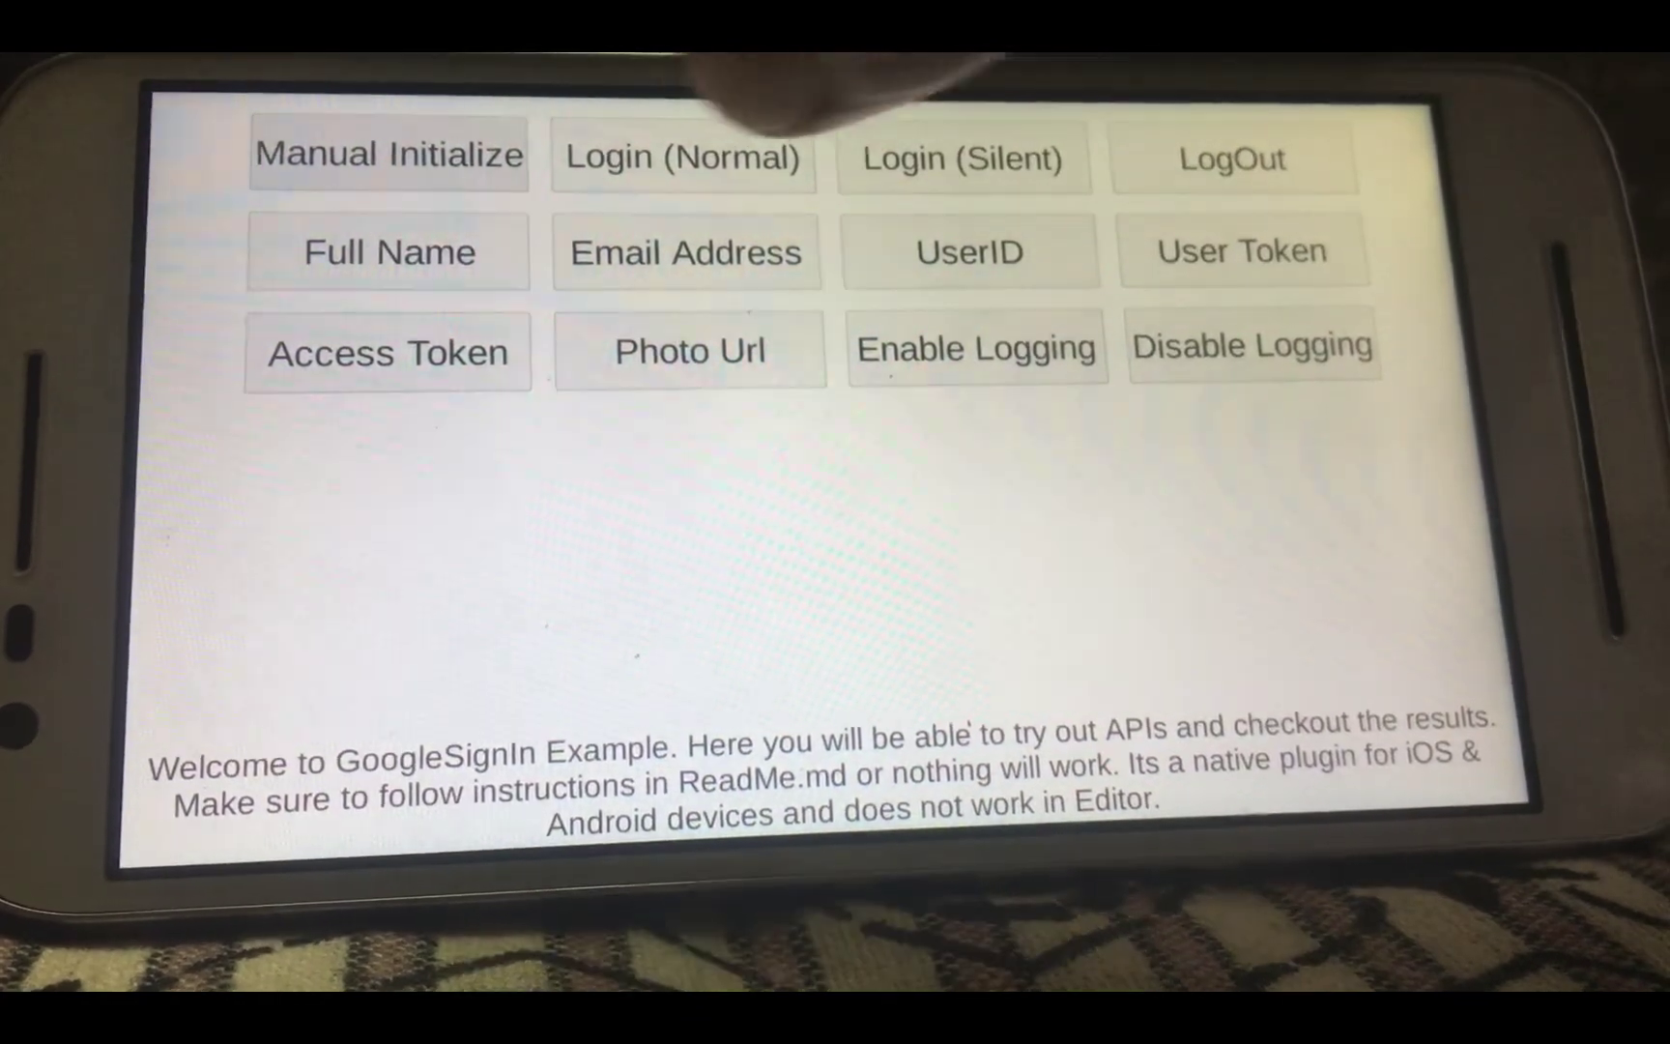
click(684, 155)
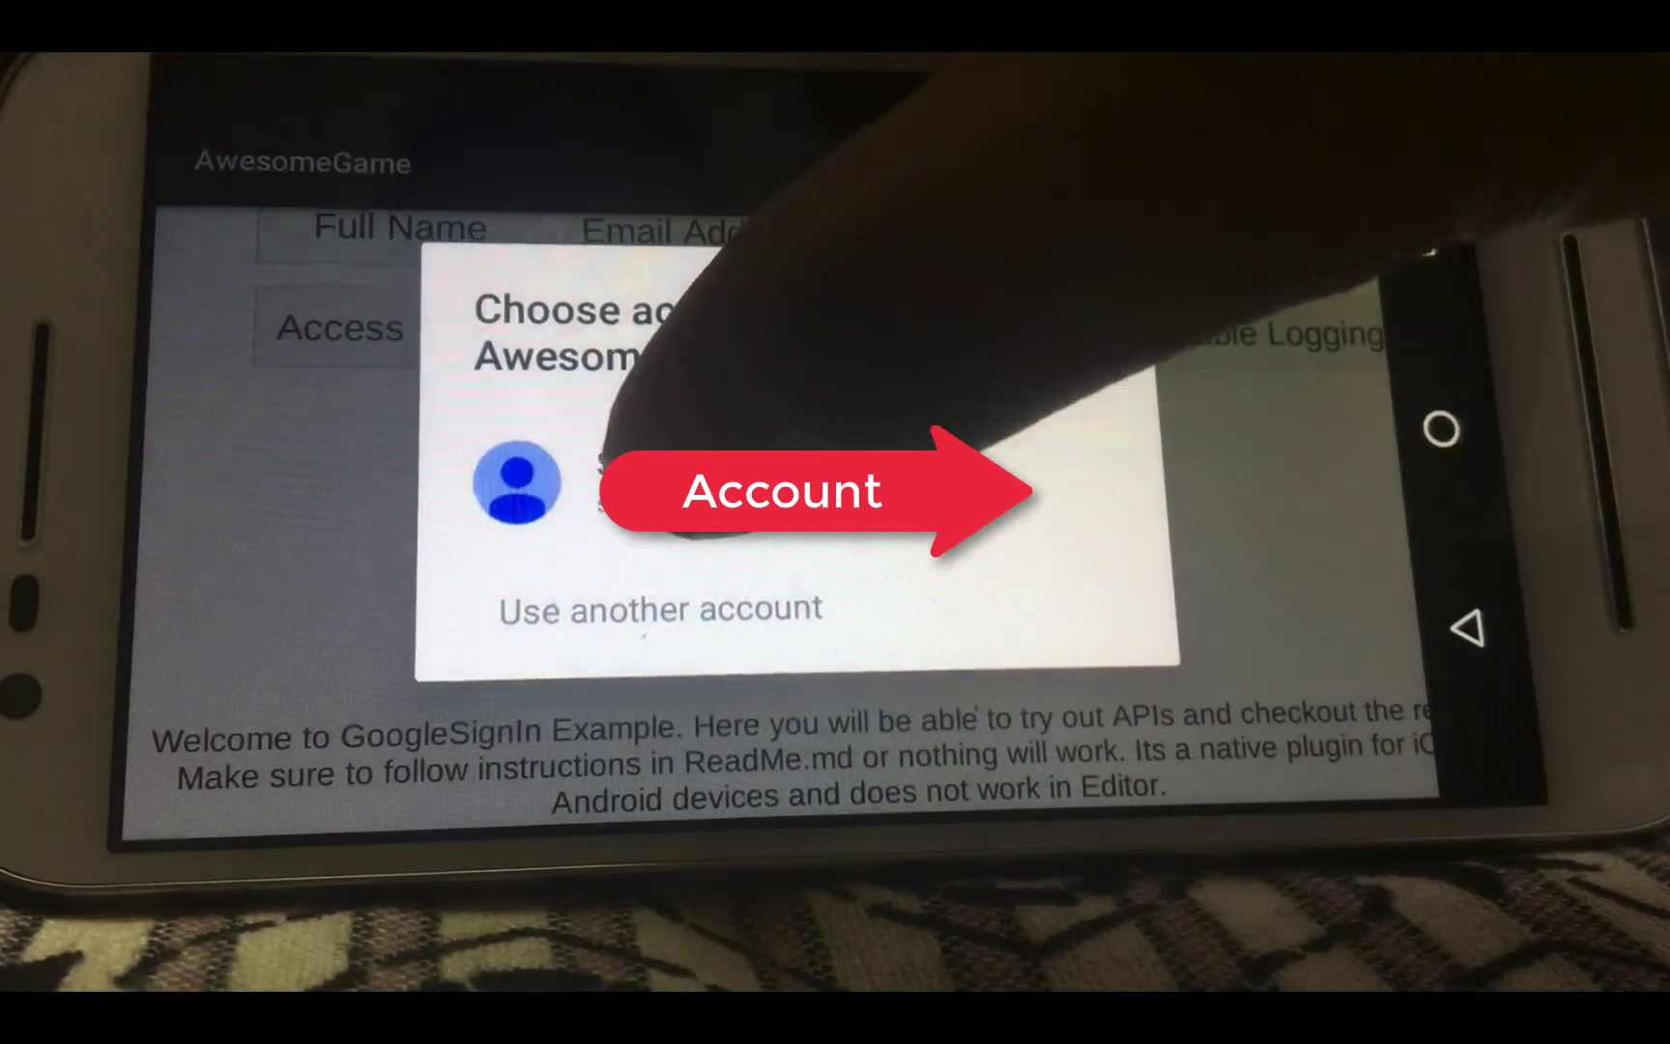
click(696, 487)
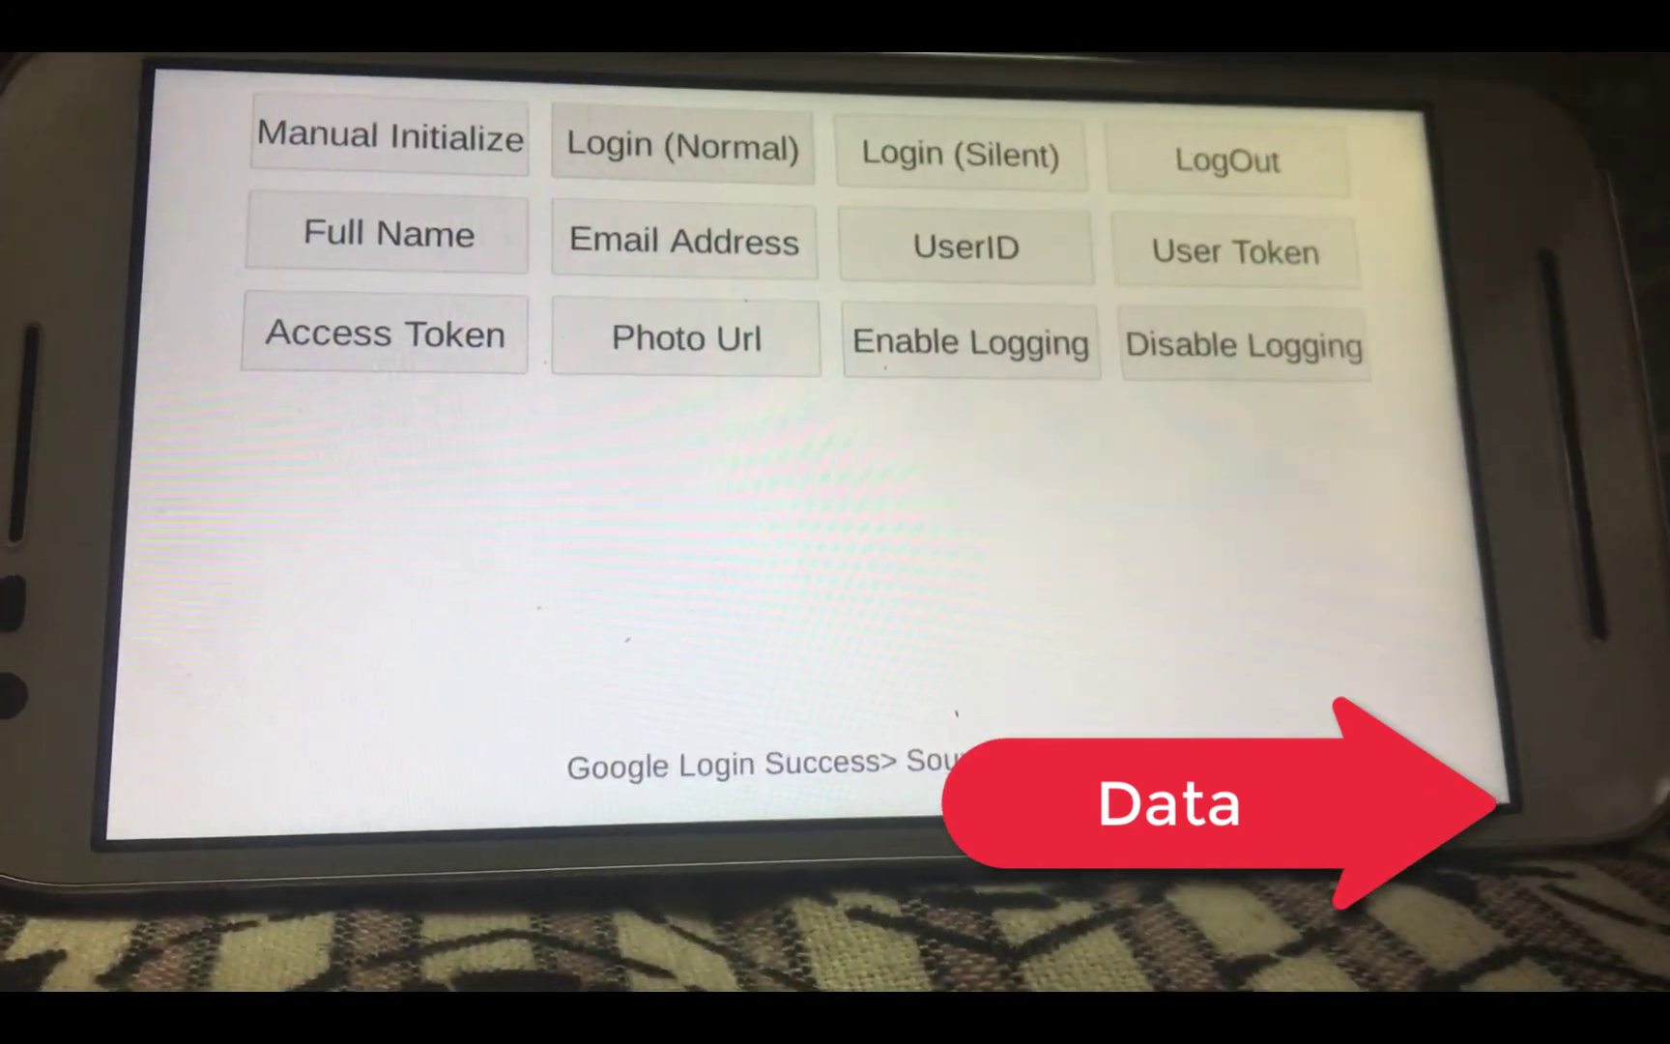
- Show the UserID, user token, full name and access token, then sign in again
click(966, 241)
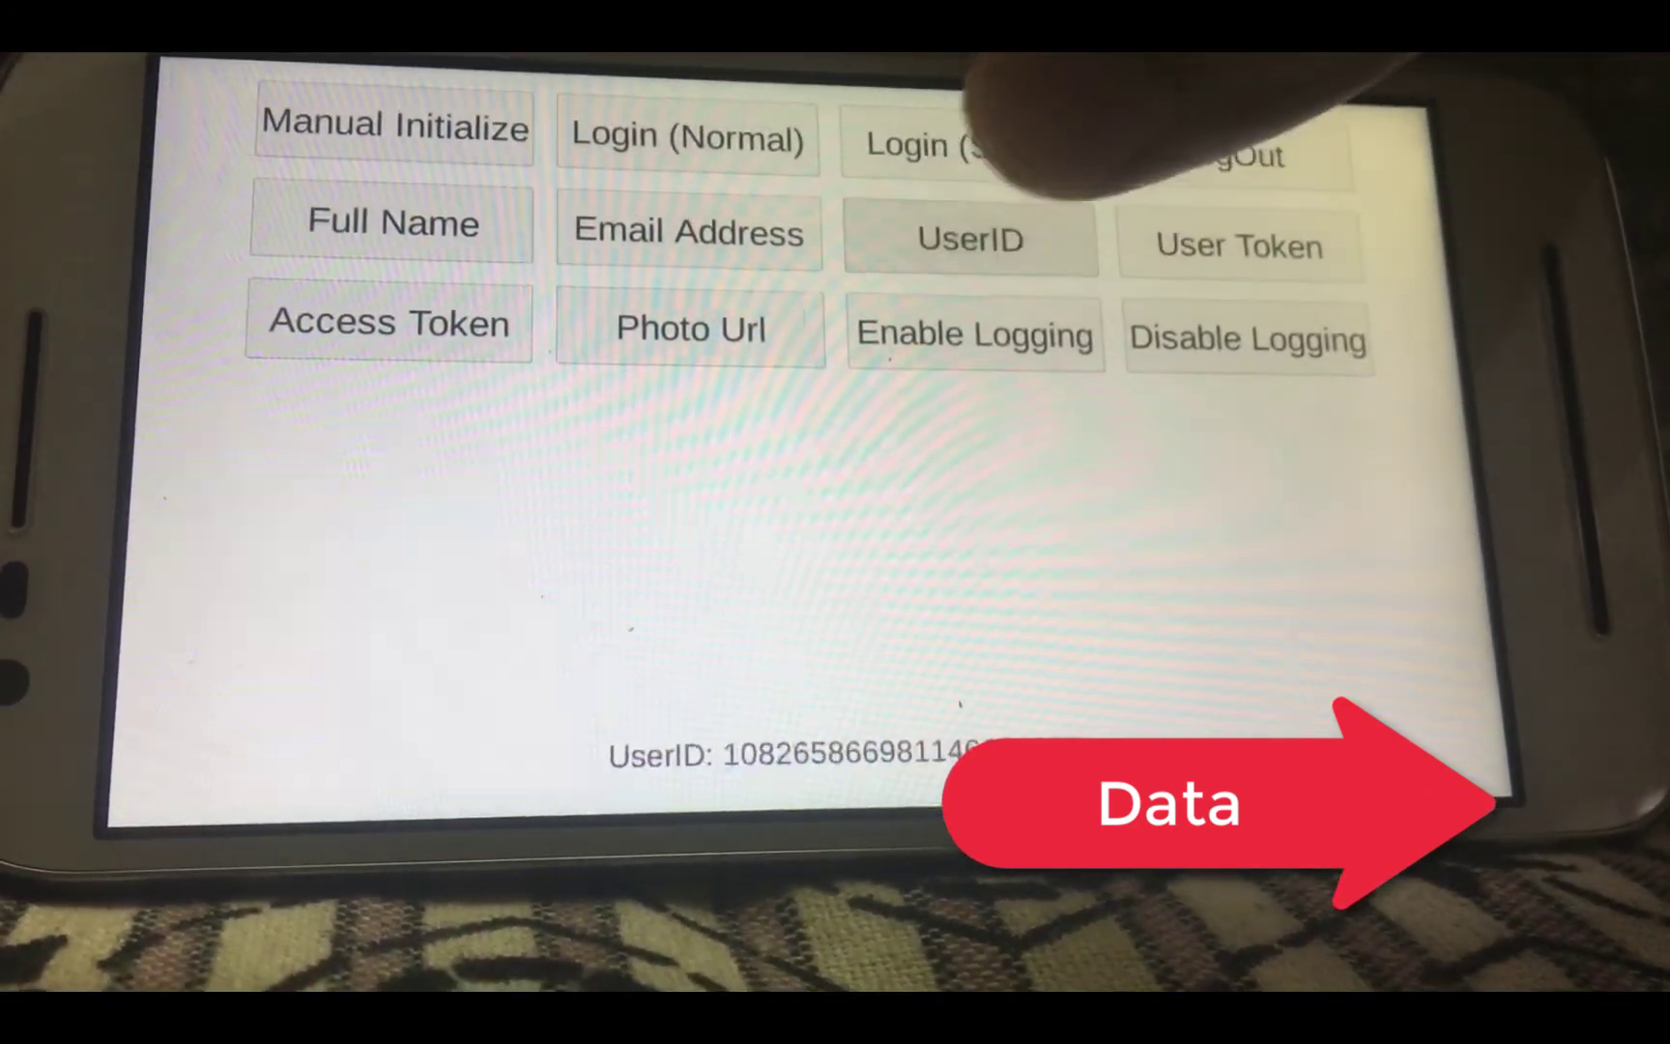
click(1237, 249)
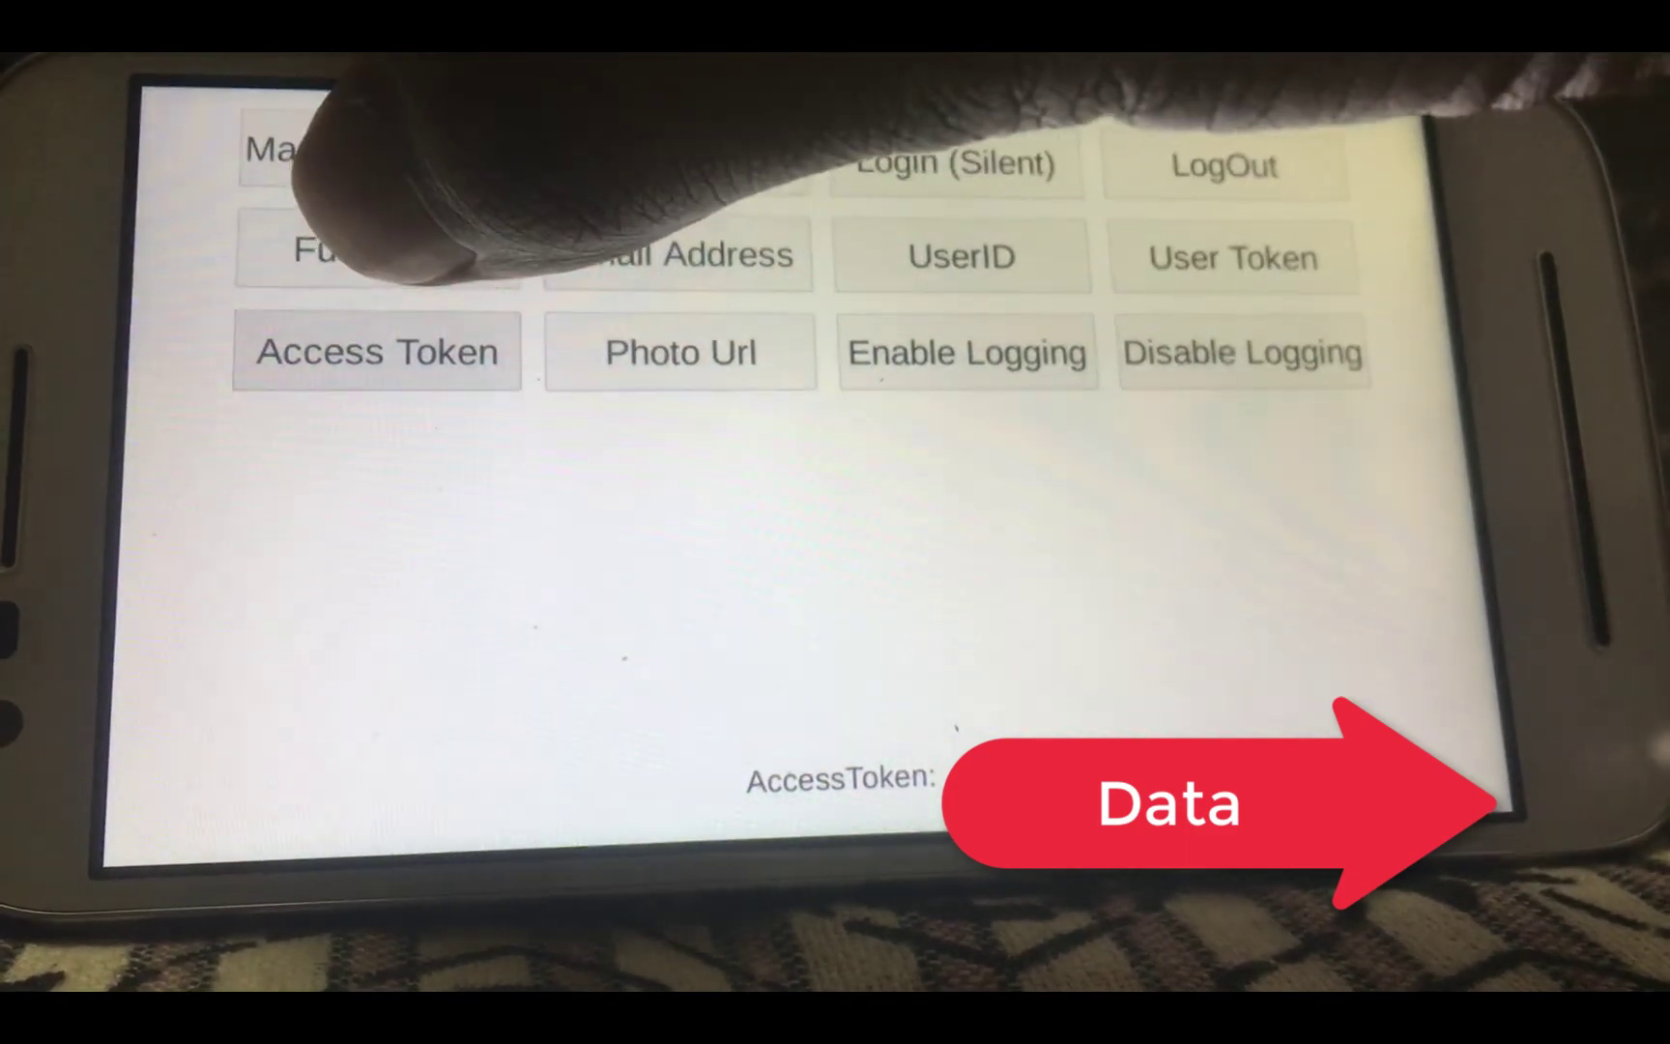
click(382, 246)
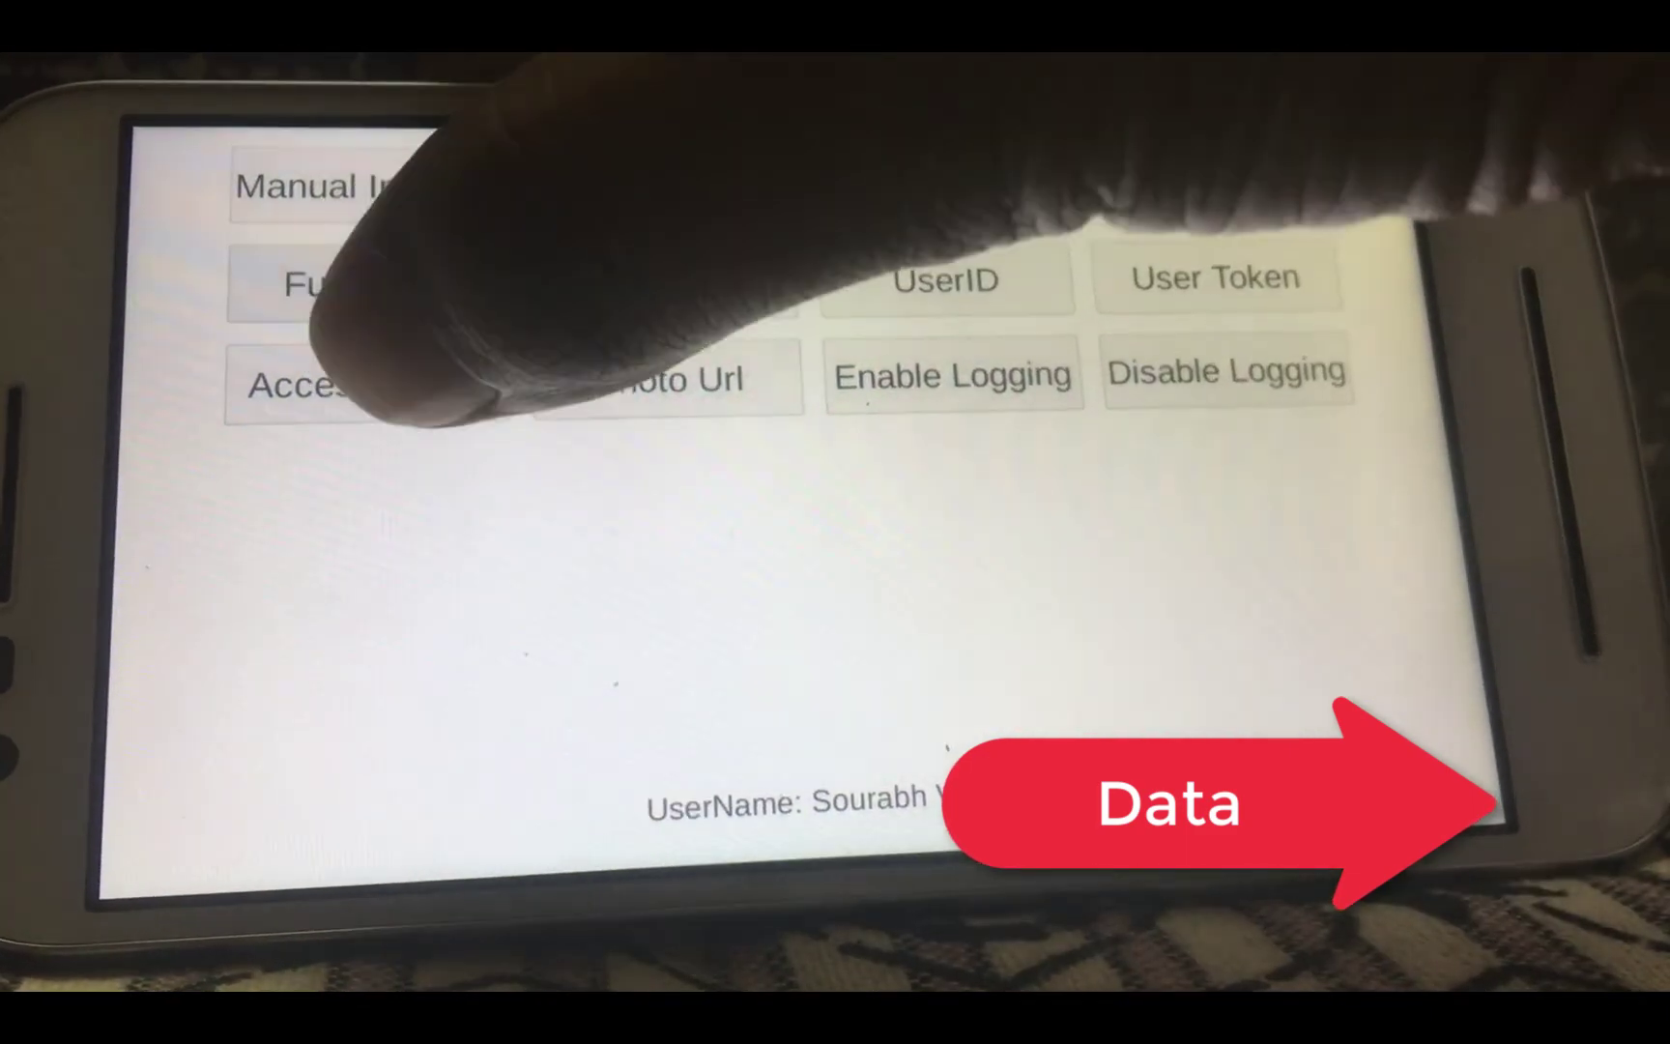
click(372, 387)
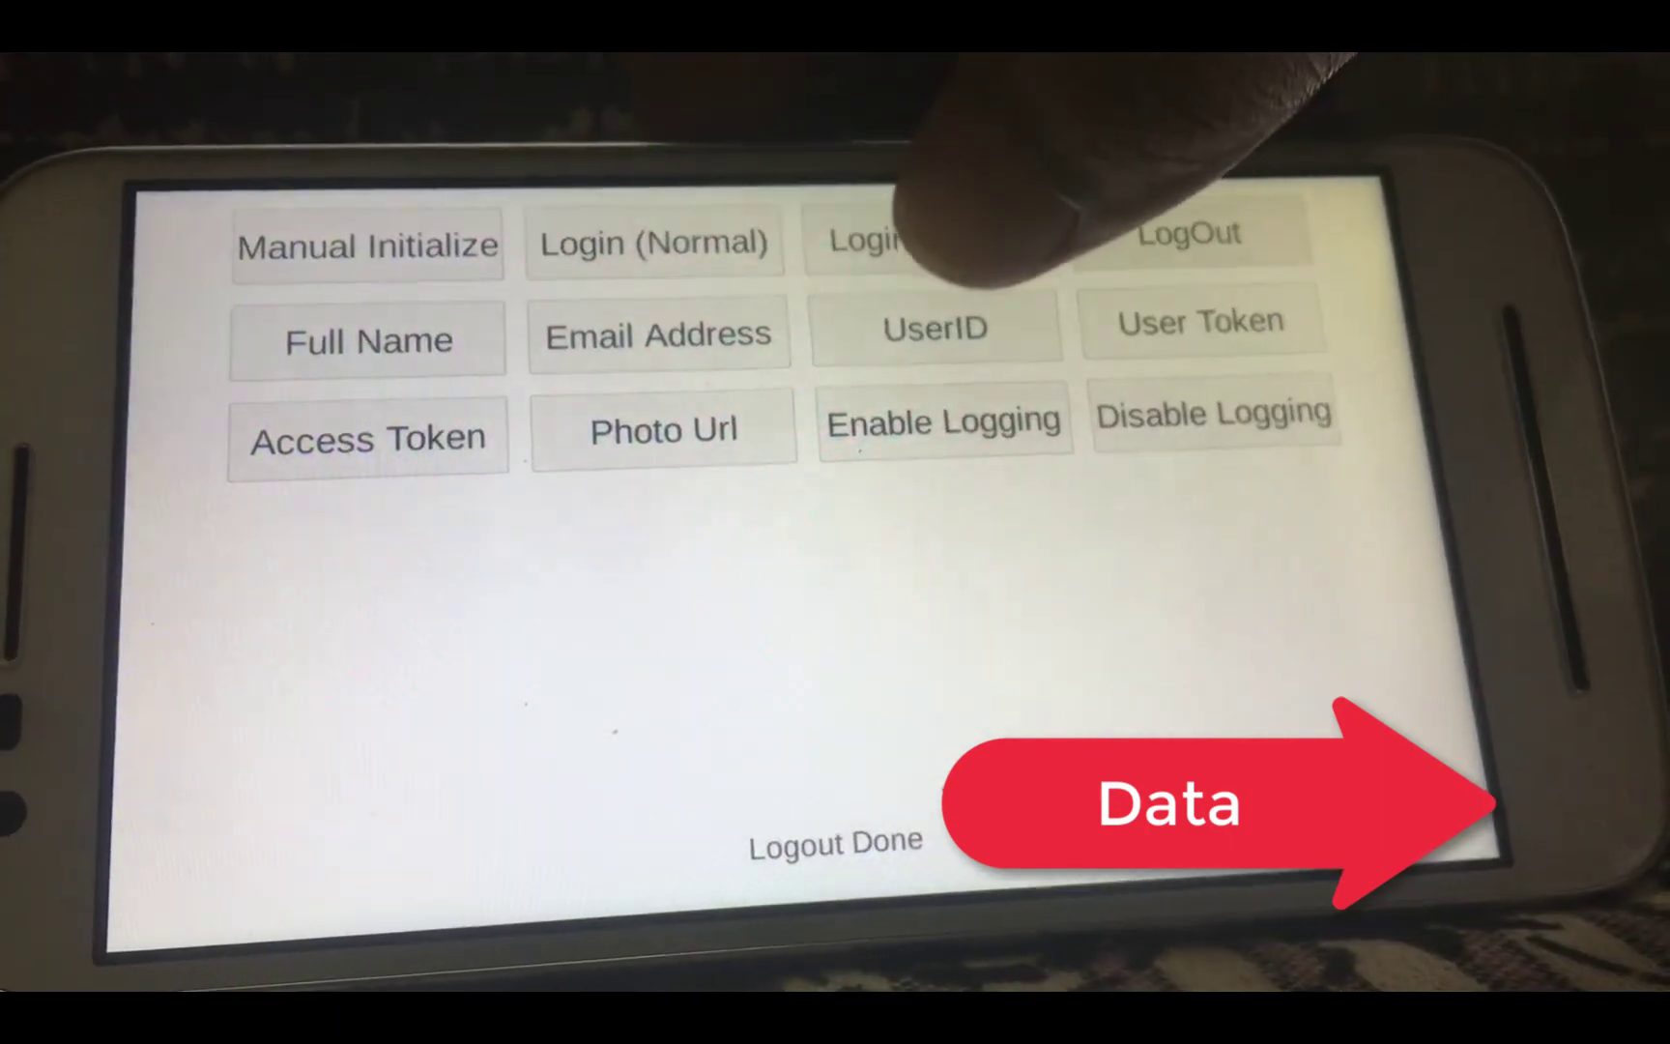
click(927, 239)
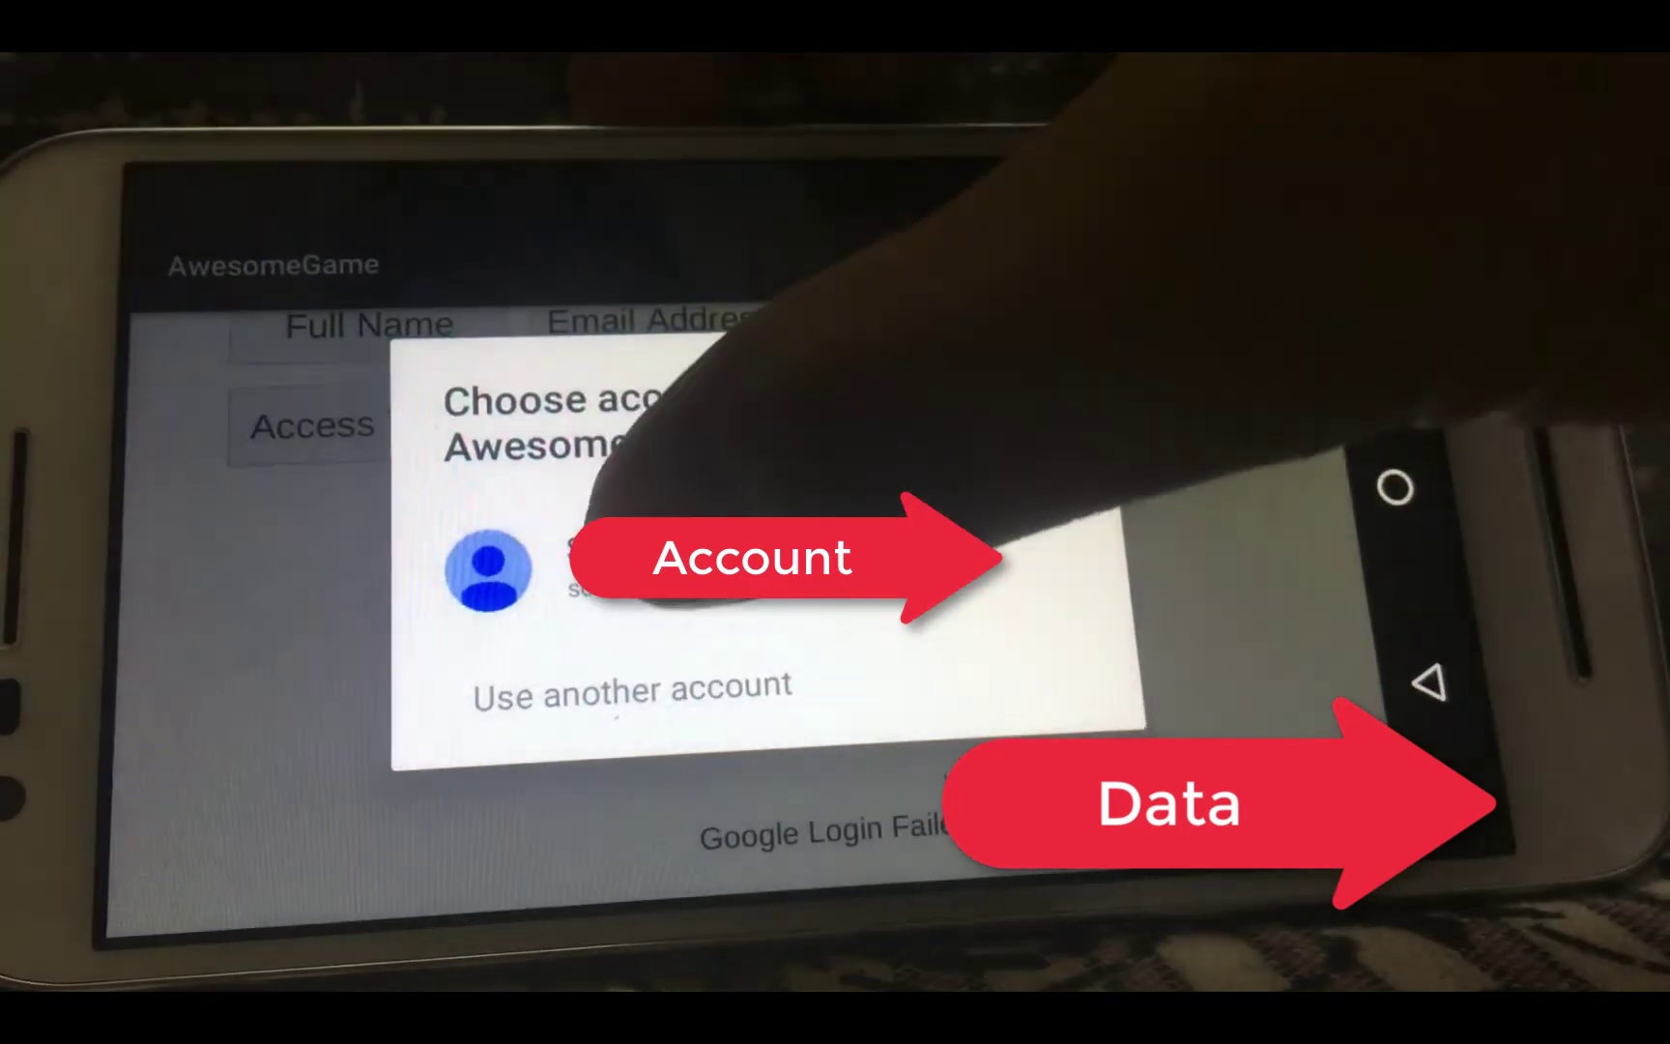
click(541, 562)
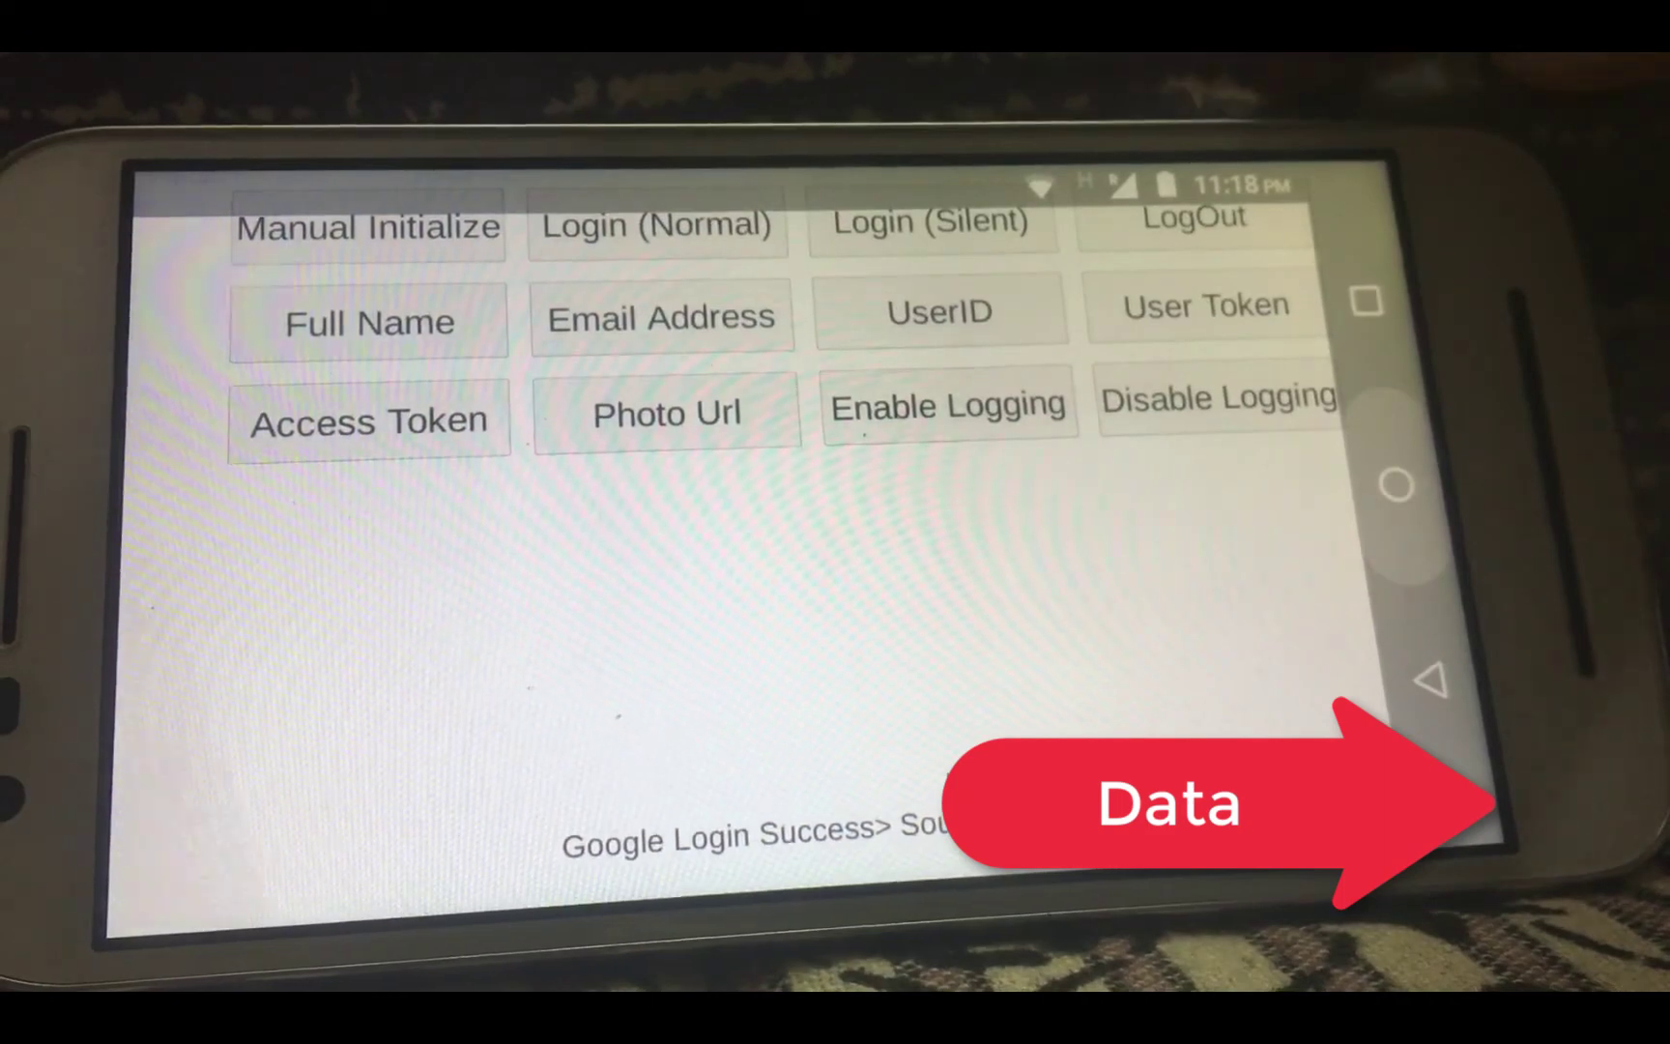
- Relaunch AwesomeGame from the Android app drawer, initialize manually and sign in silently
click(1396, 486)
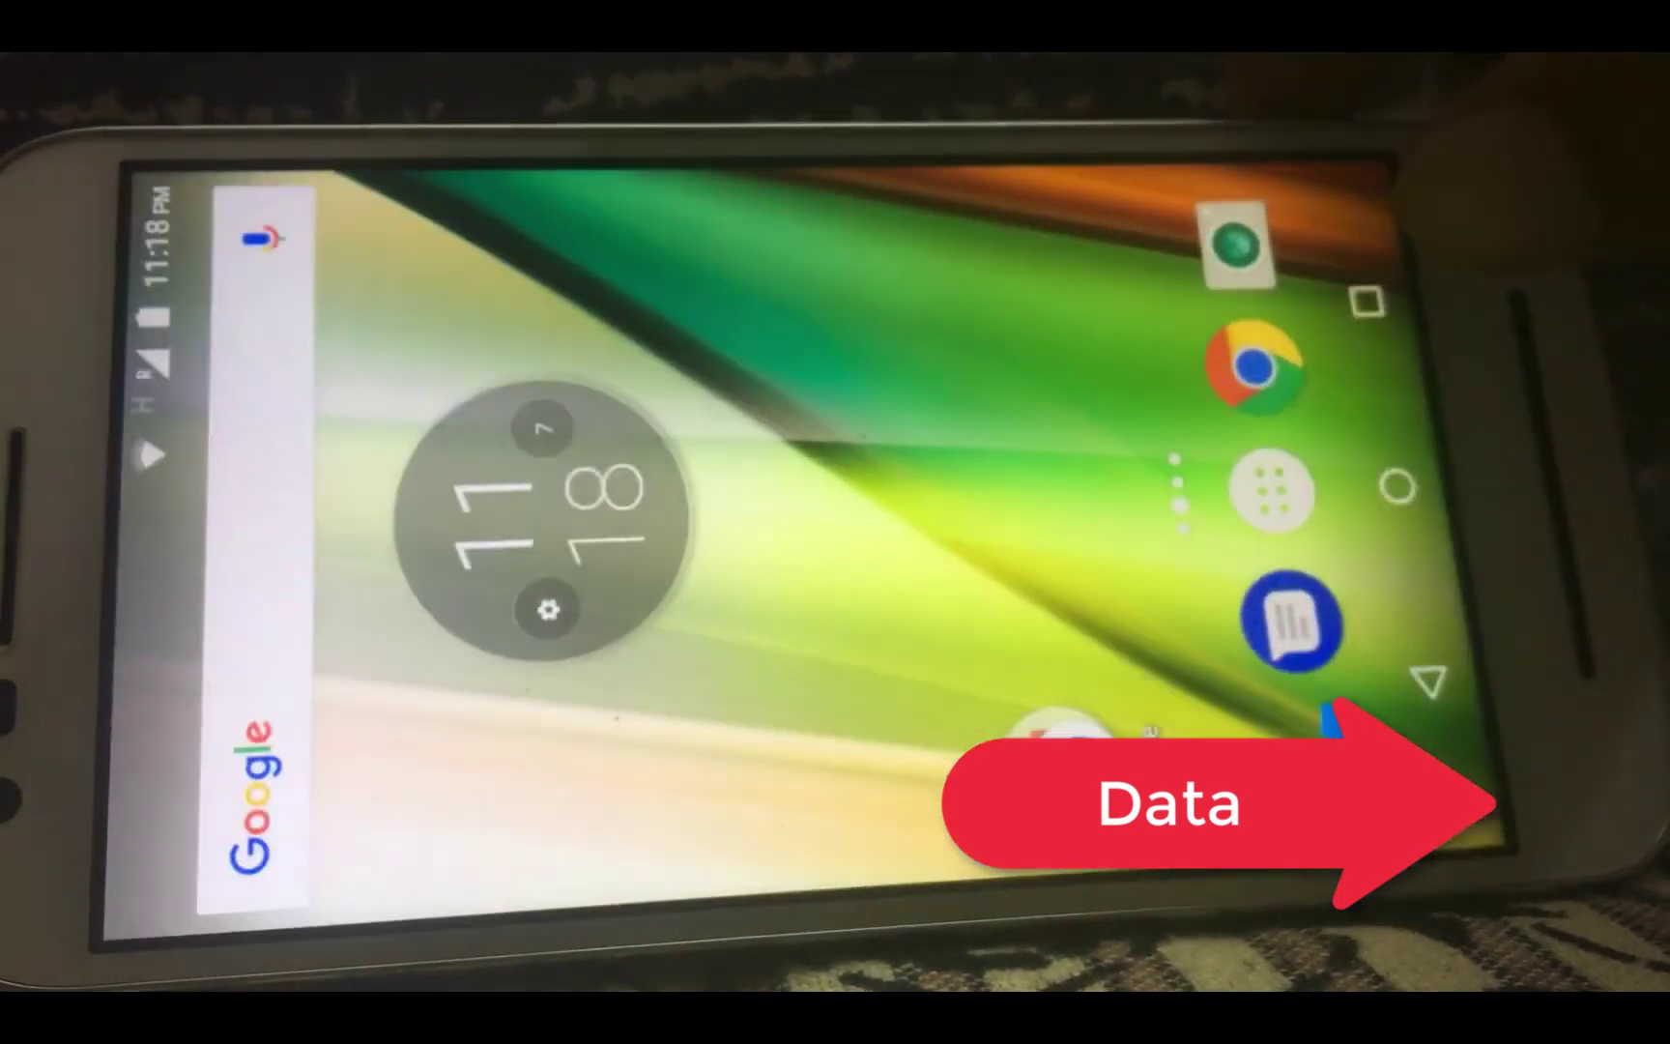
click(1366, 302)
click(1396, 486)
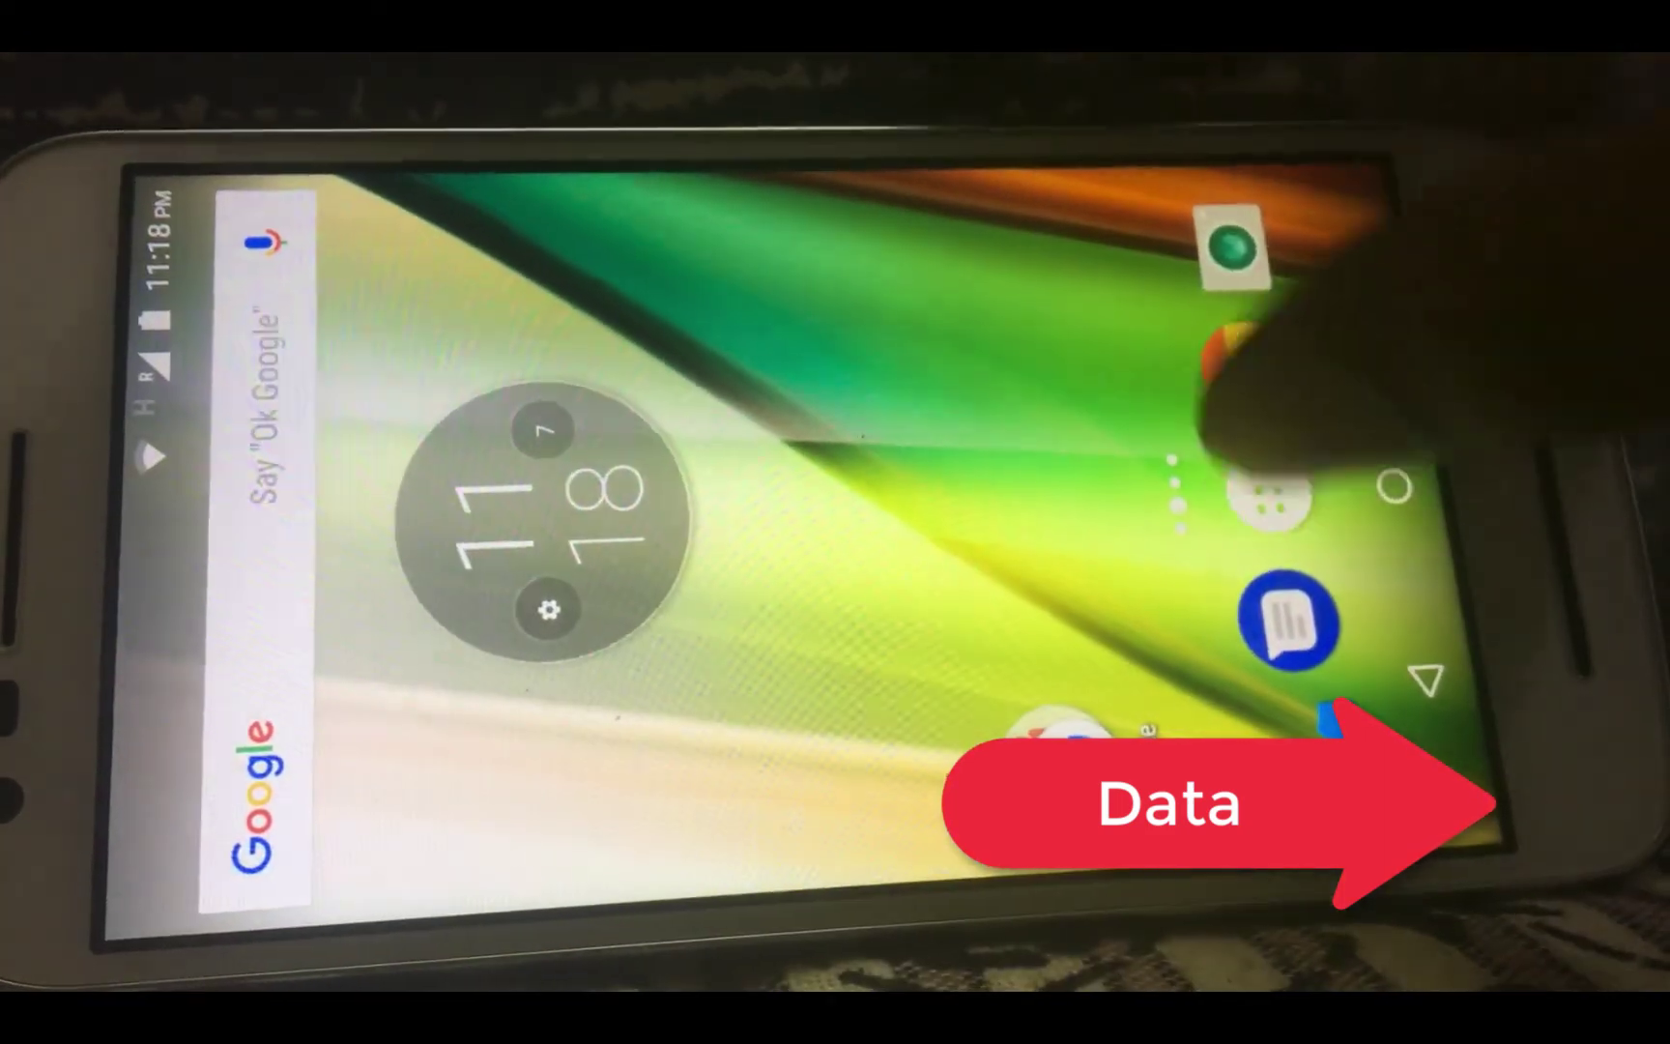
click(1271, 493)
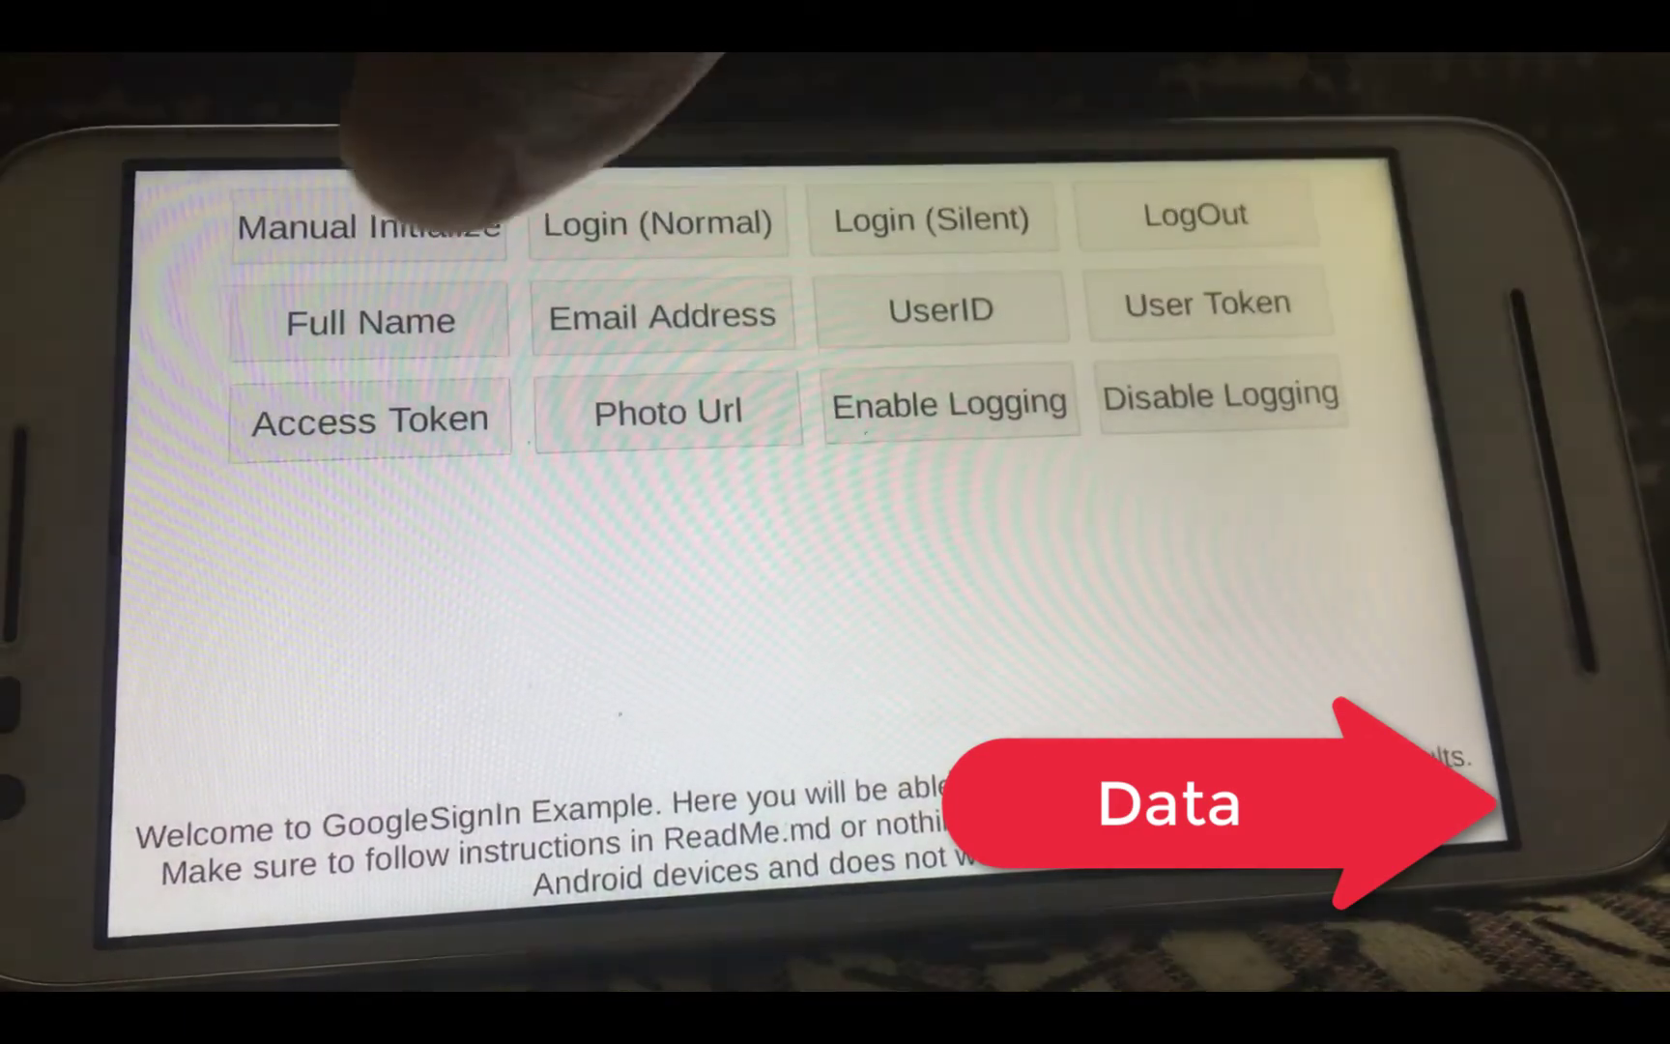
click(425, 220)
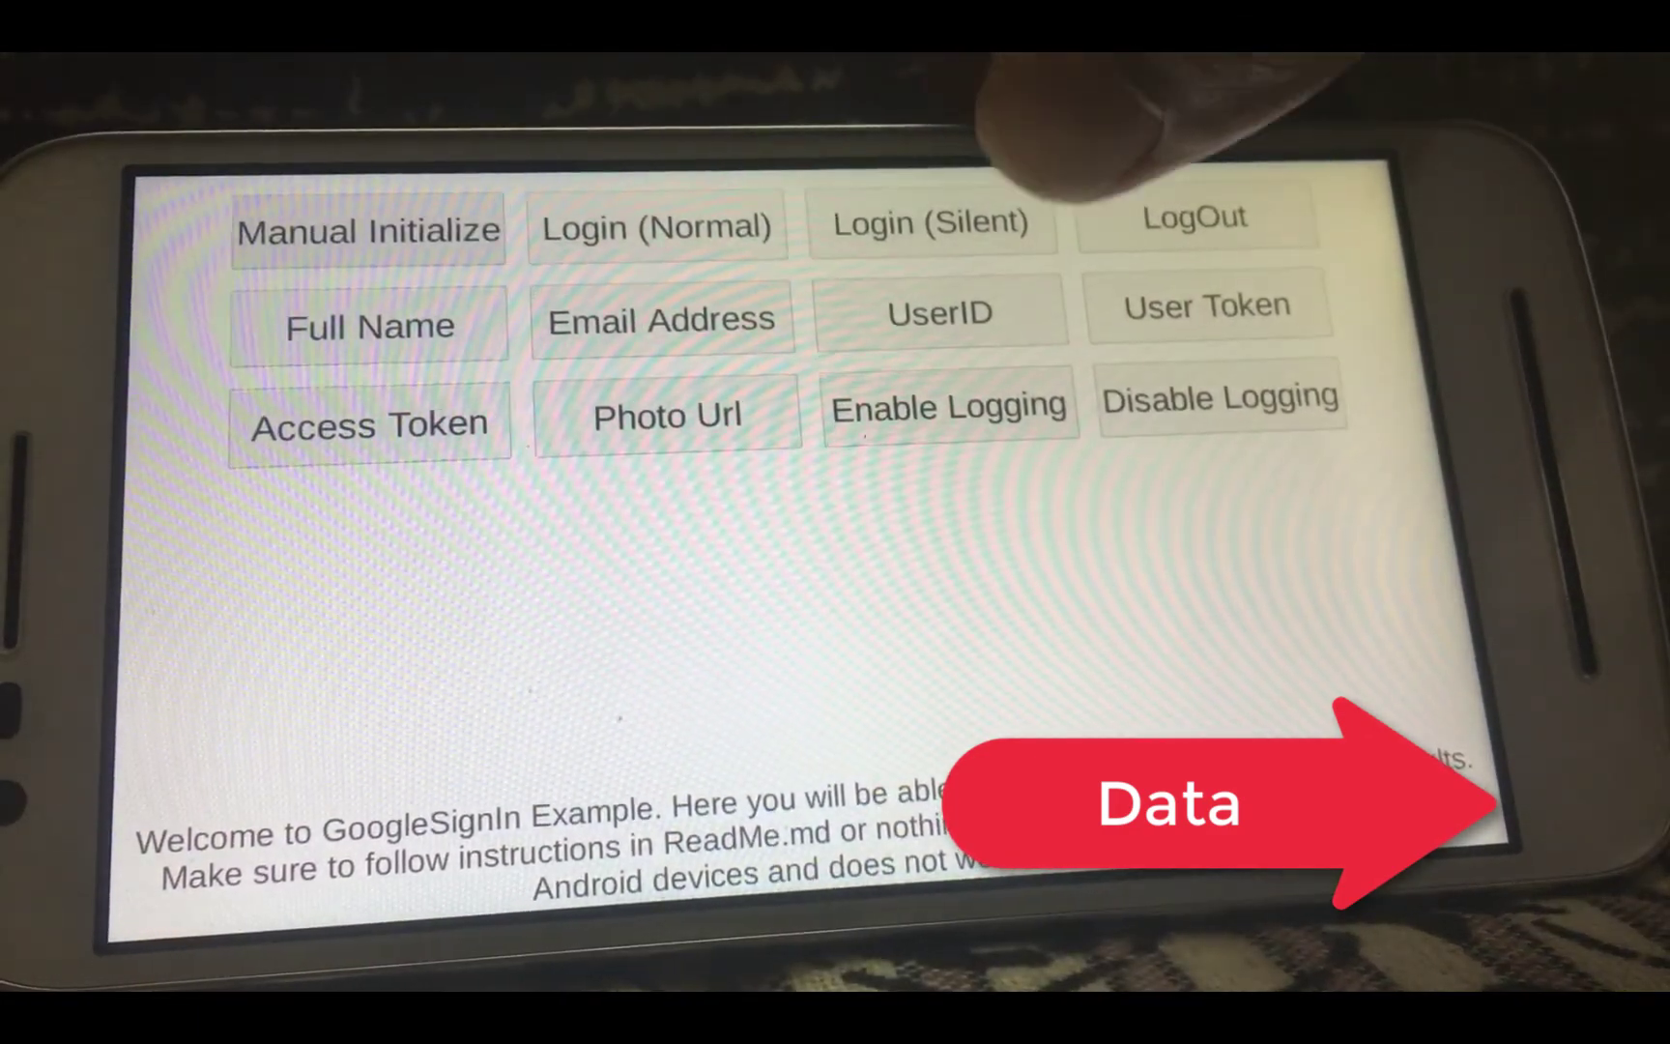
click(942, 222)
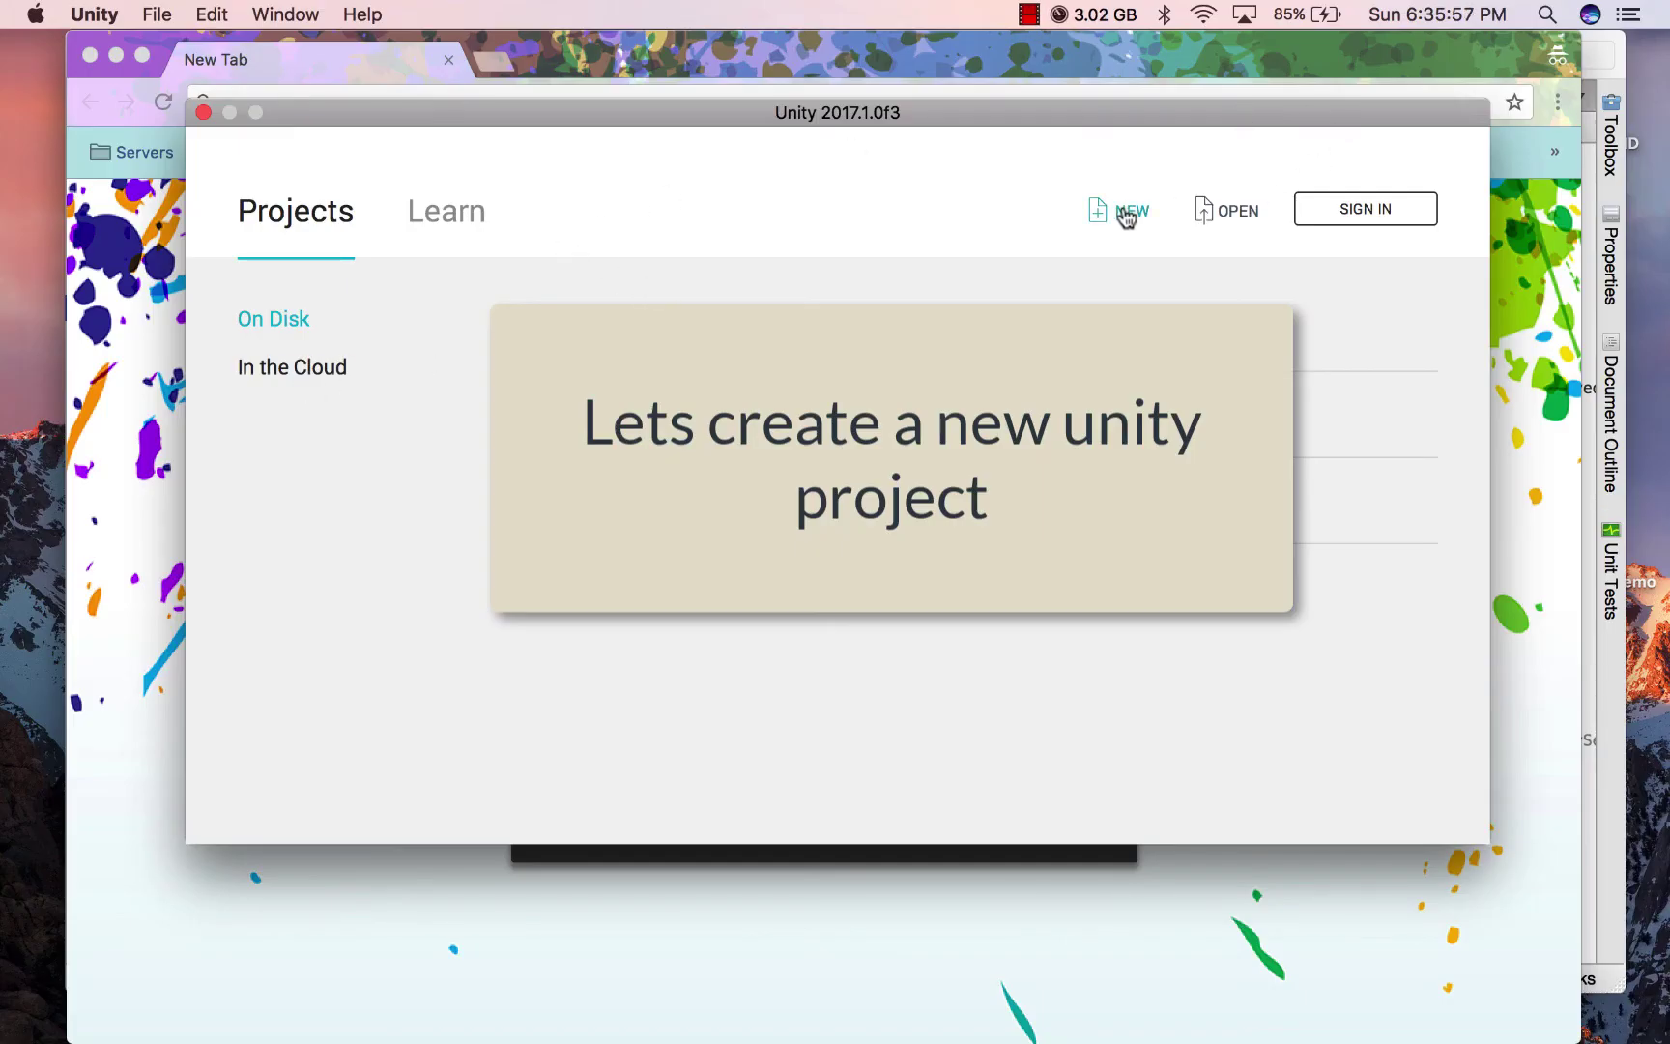
- Start a new 3D Unity project named AwesomeGame
click(1126, 213)
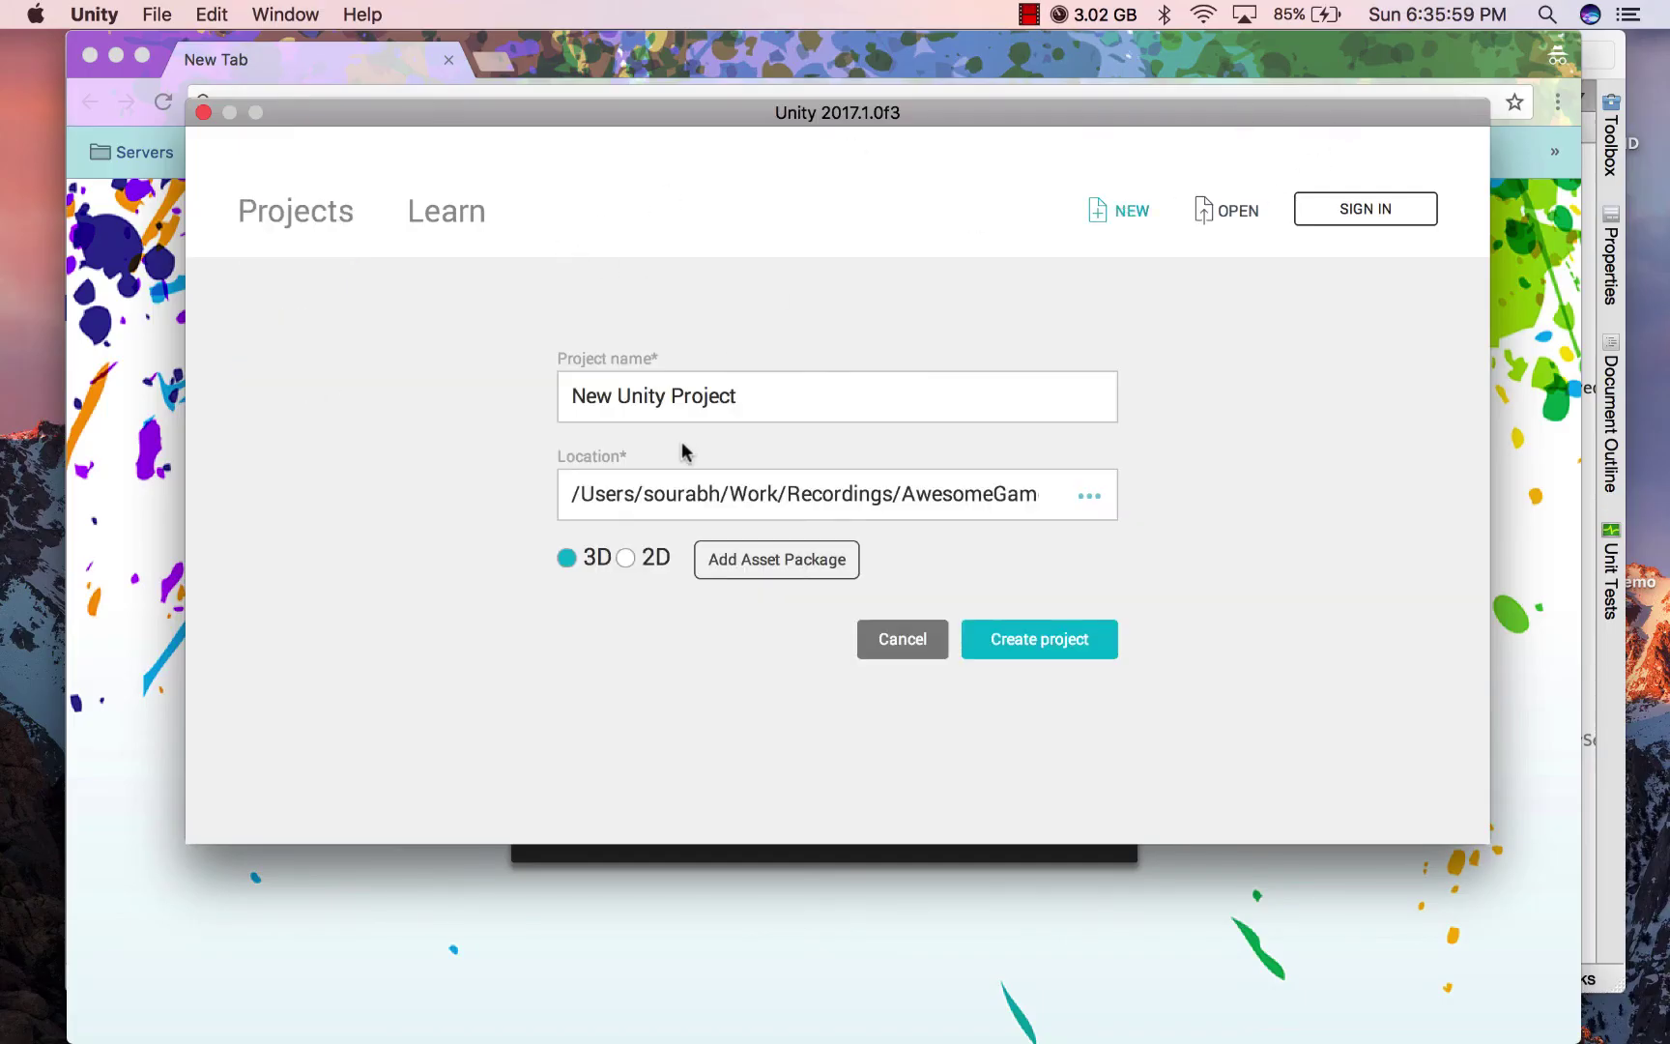
click(725, 400)
key(super+a)
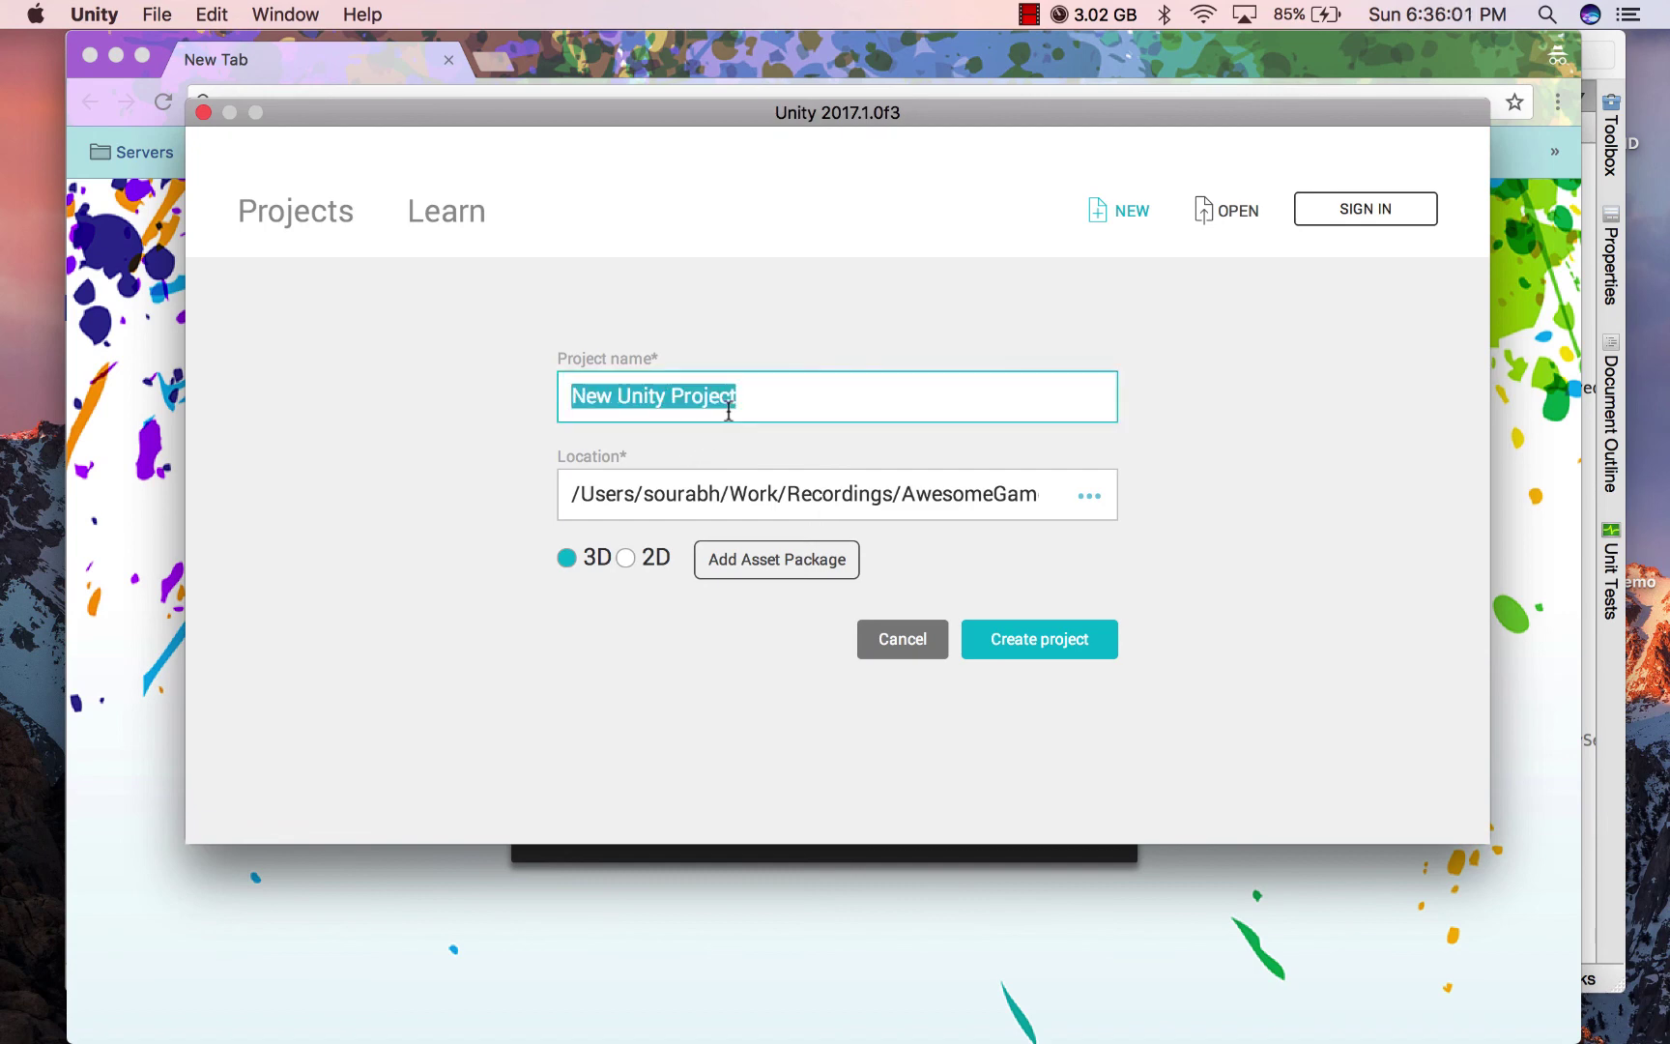
text(AwesomeGame)
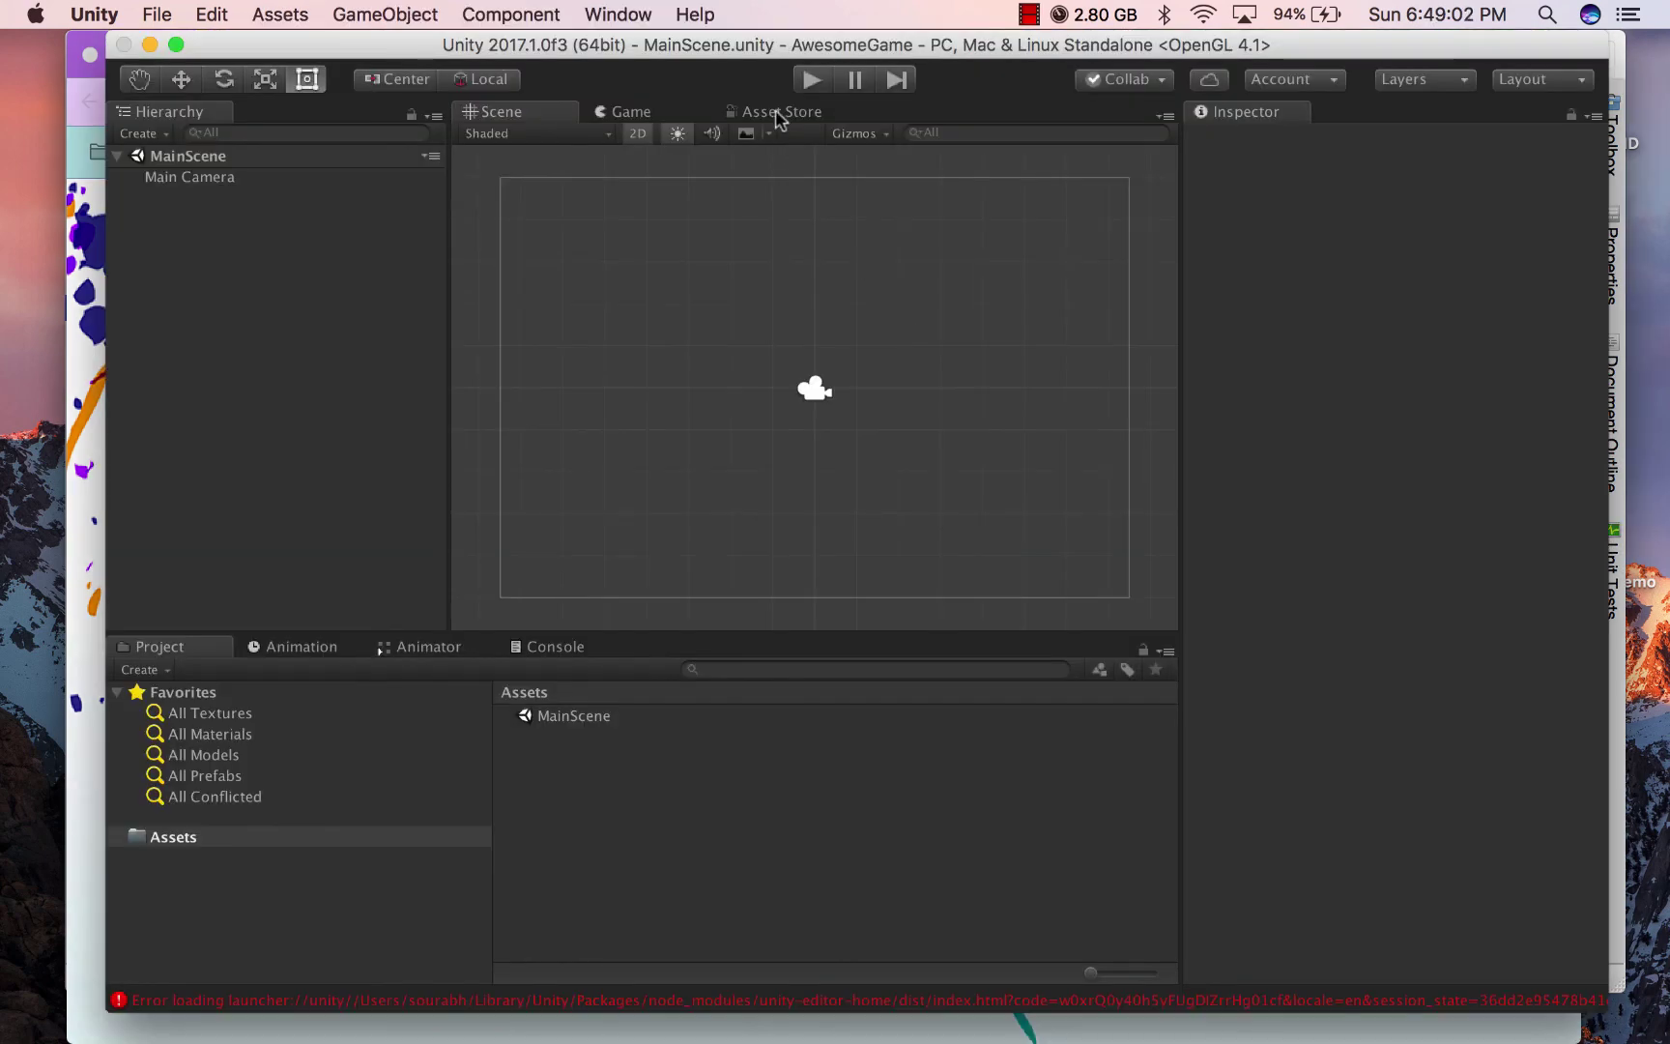
- Show the Asset Store and maximize it to fill the editor
click(778, 114)
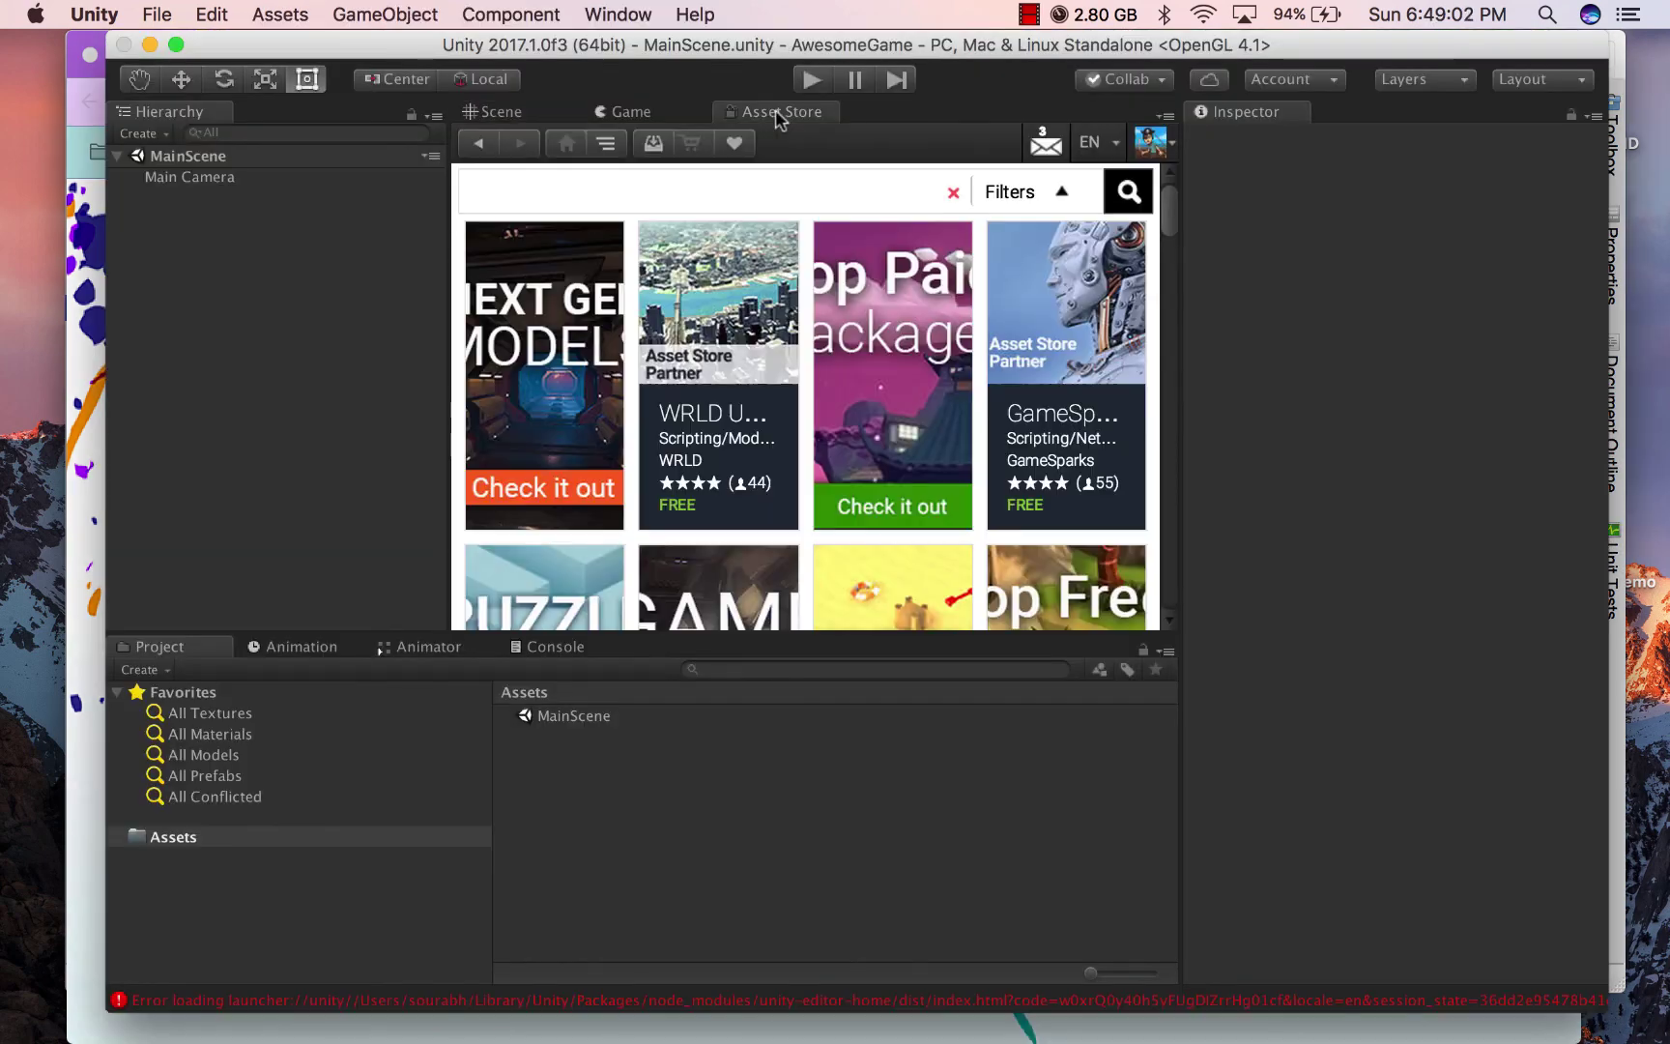
click(1165, 116)
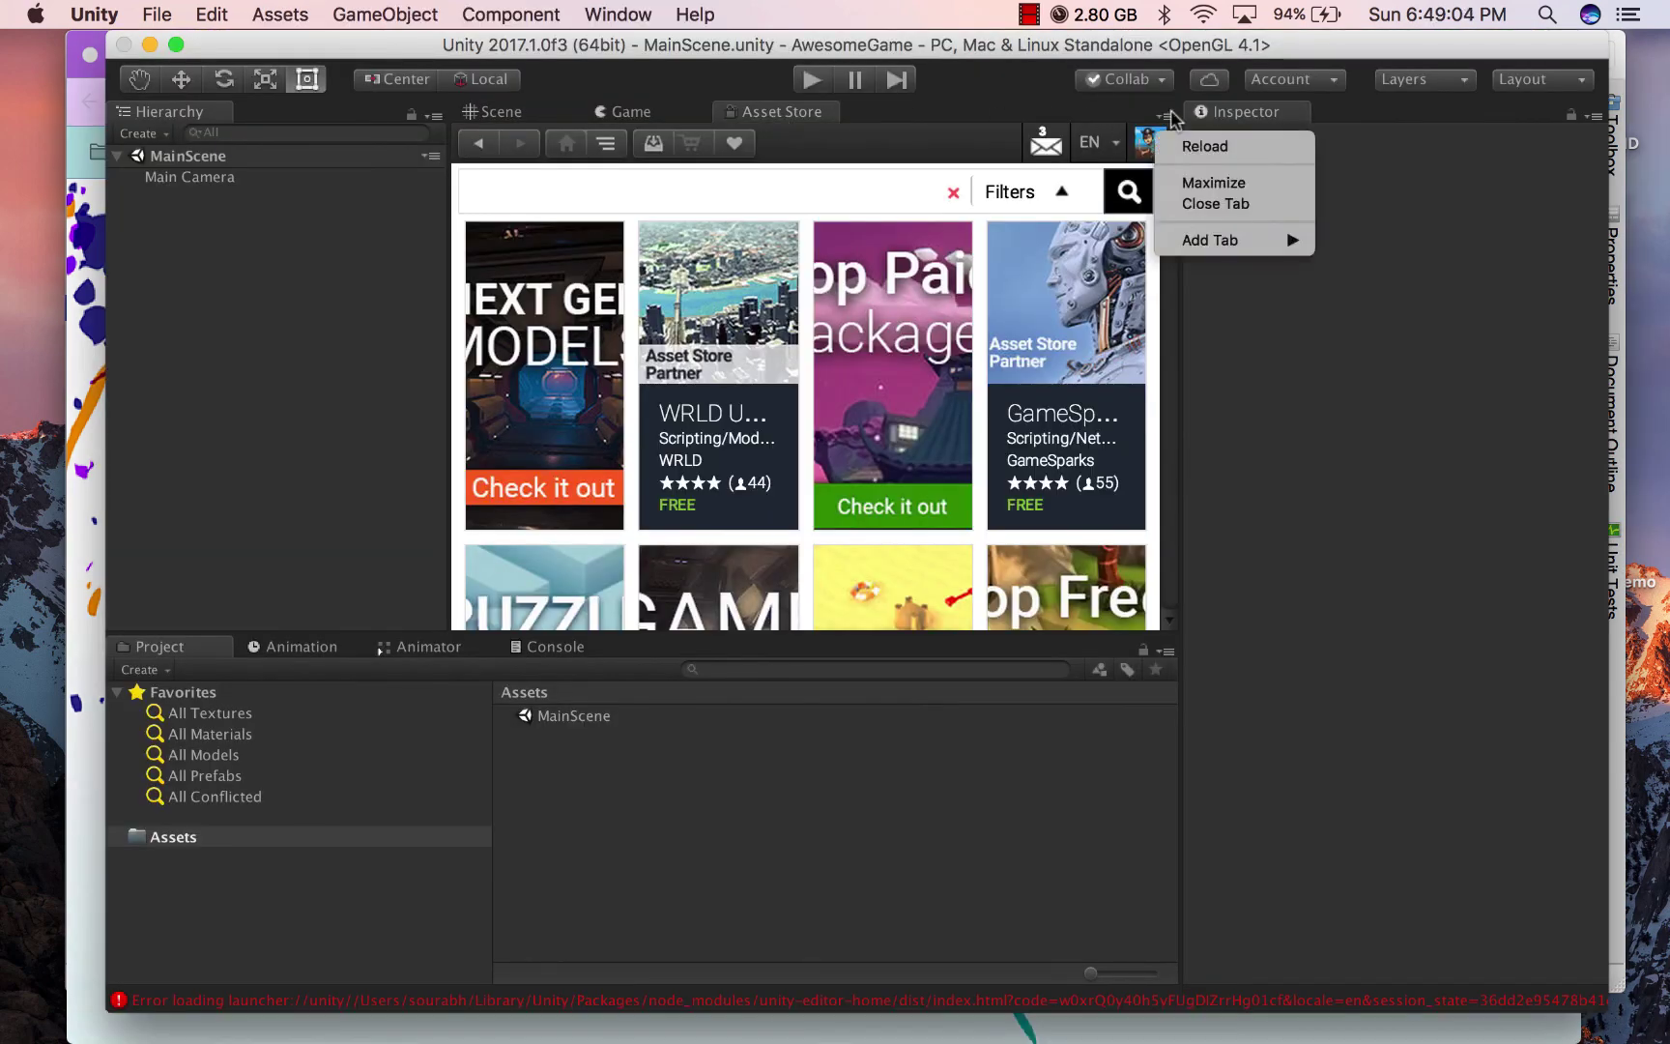
click(1213, 182)
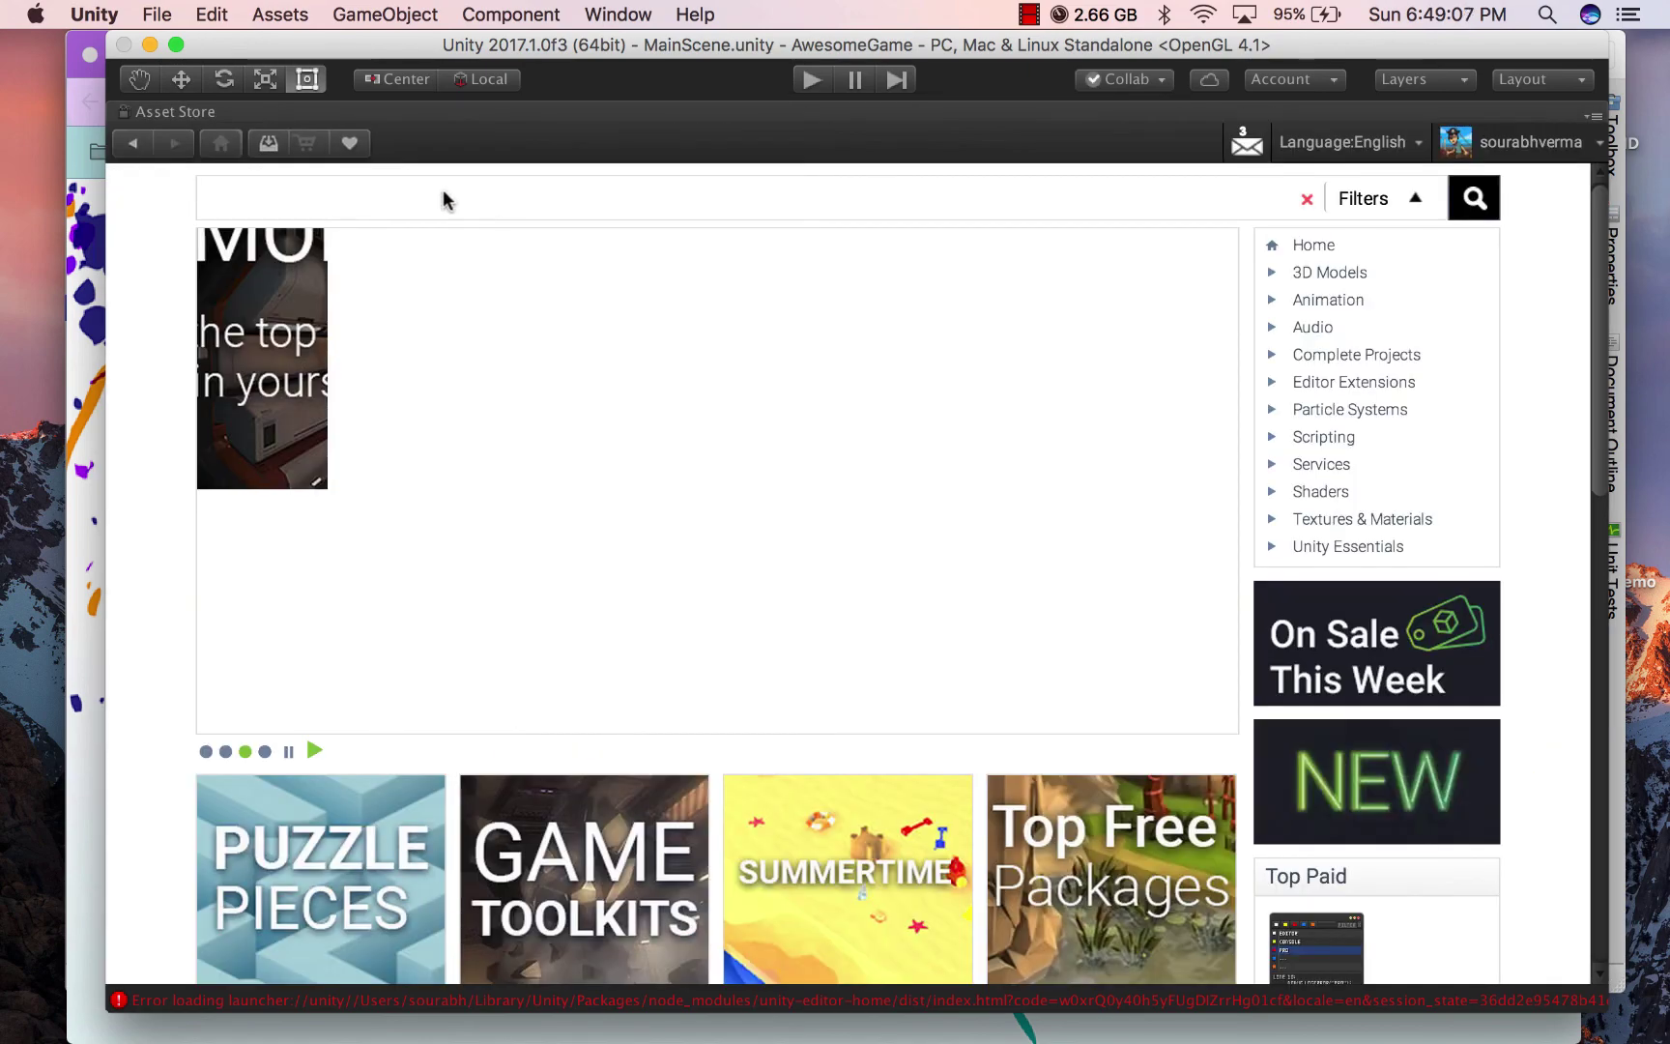
- Search 'google login' and import all files of the Google Login iOS & Android package
click(443, 198)
text(google login)
key(super+a)
key(BackSpace)
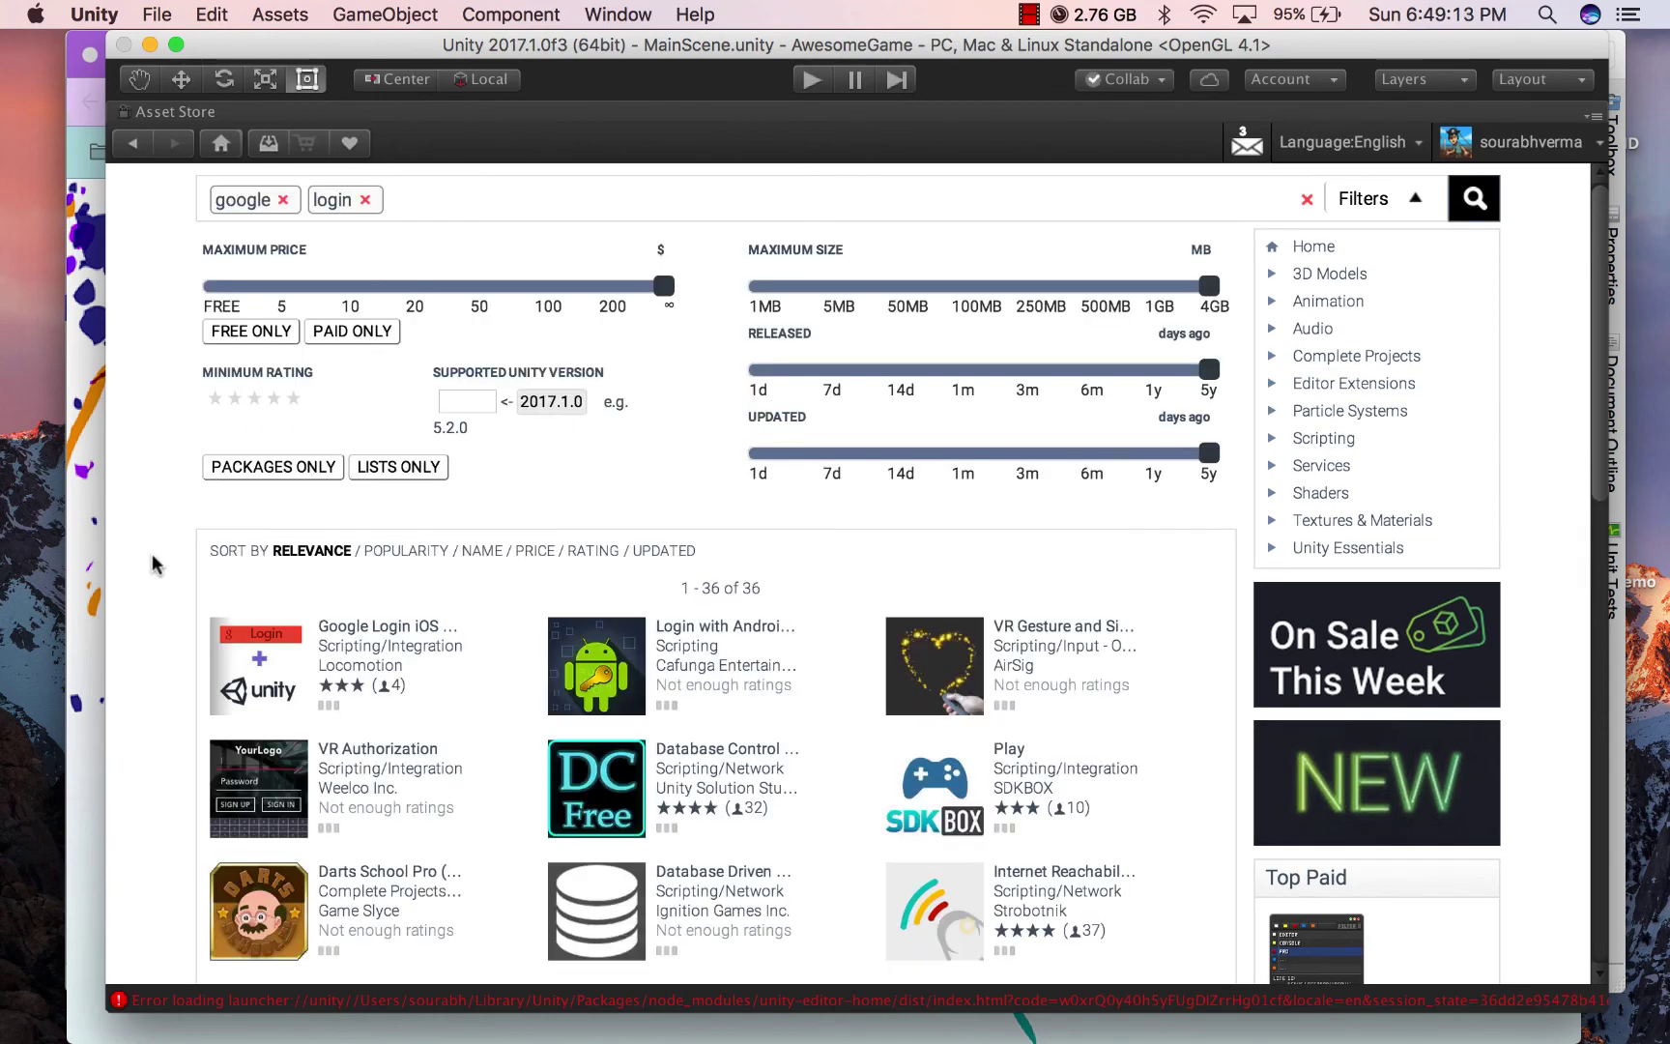
scroll(158, 563, down, 4)
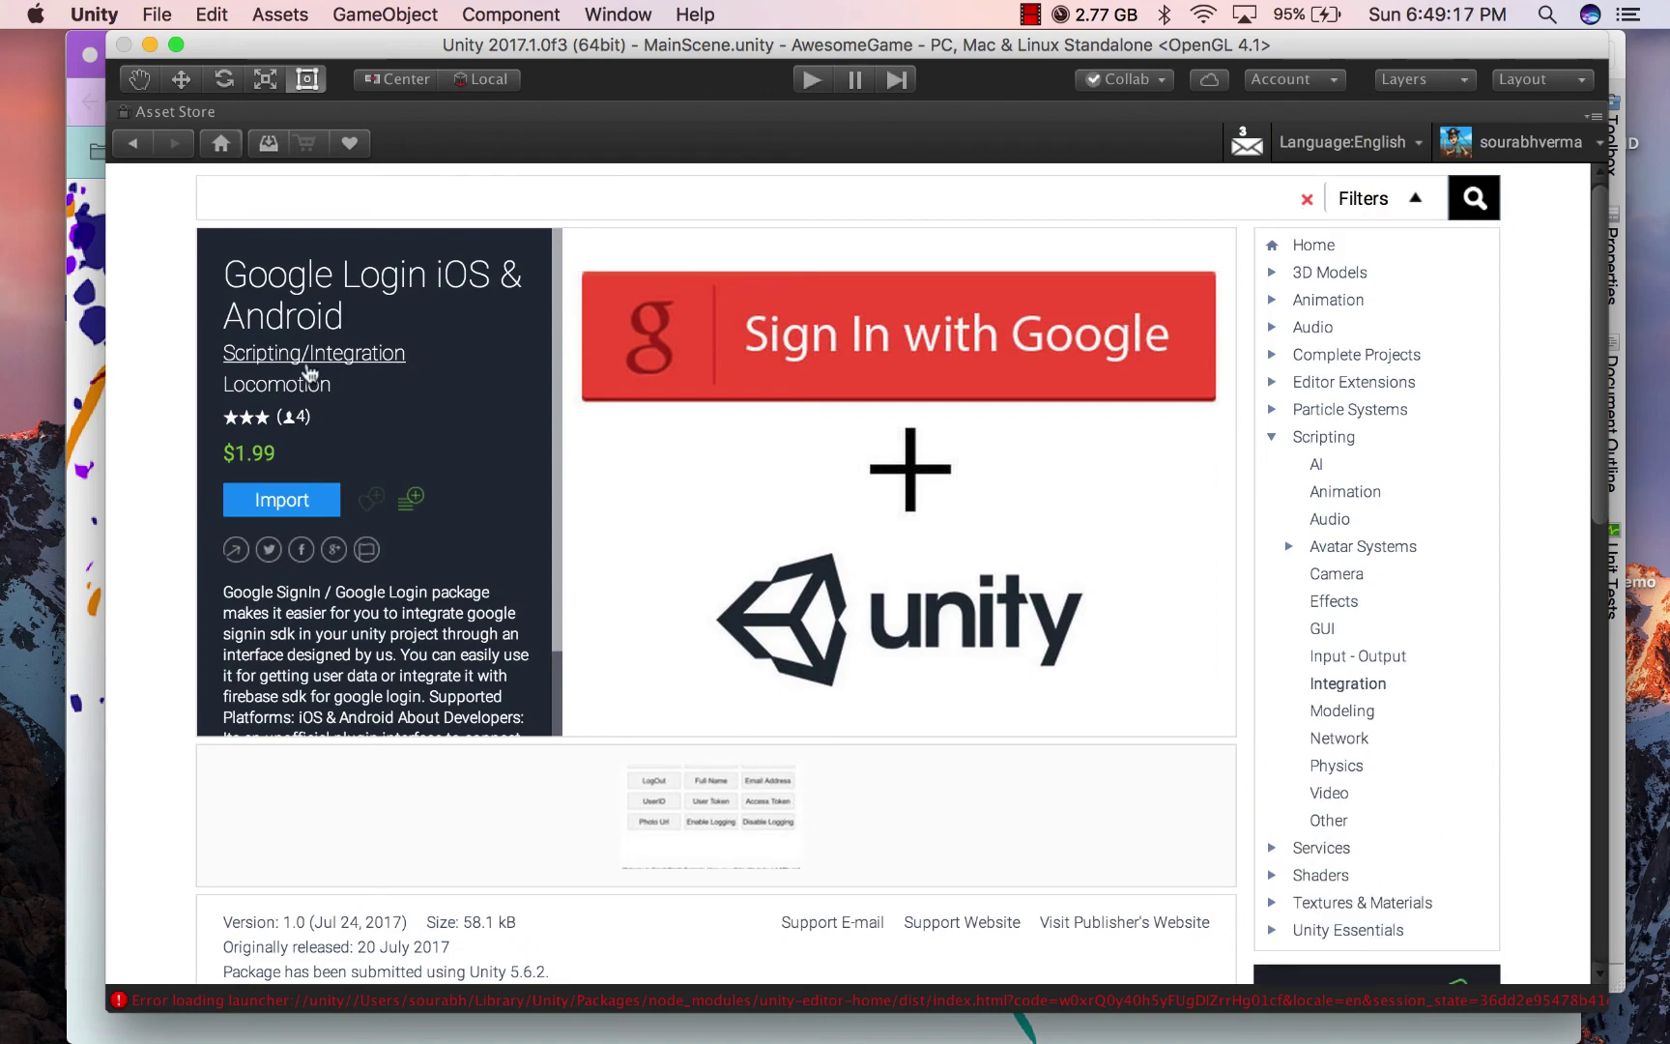
scroll(531, 488, down, 4)
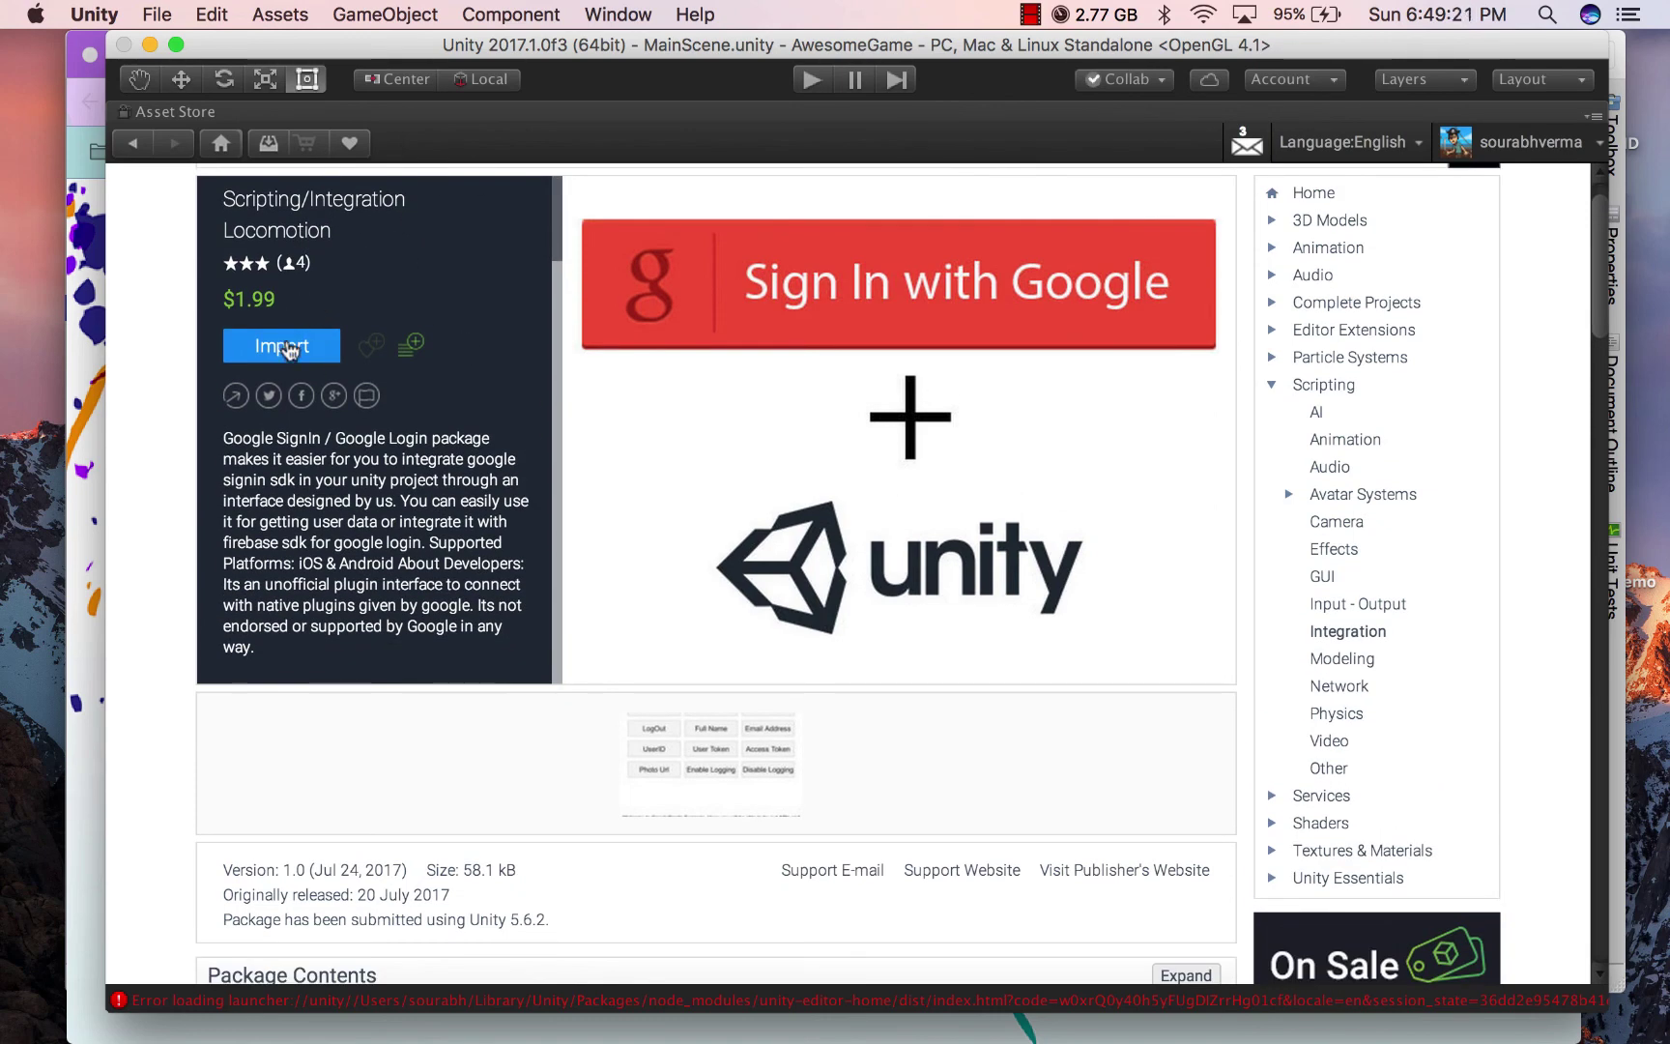
click(287, 349)
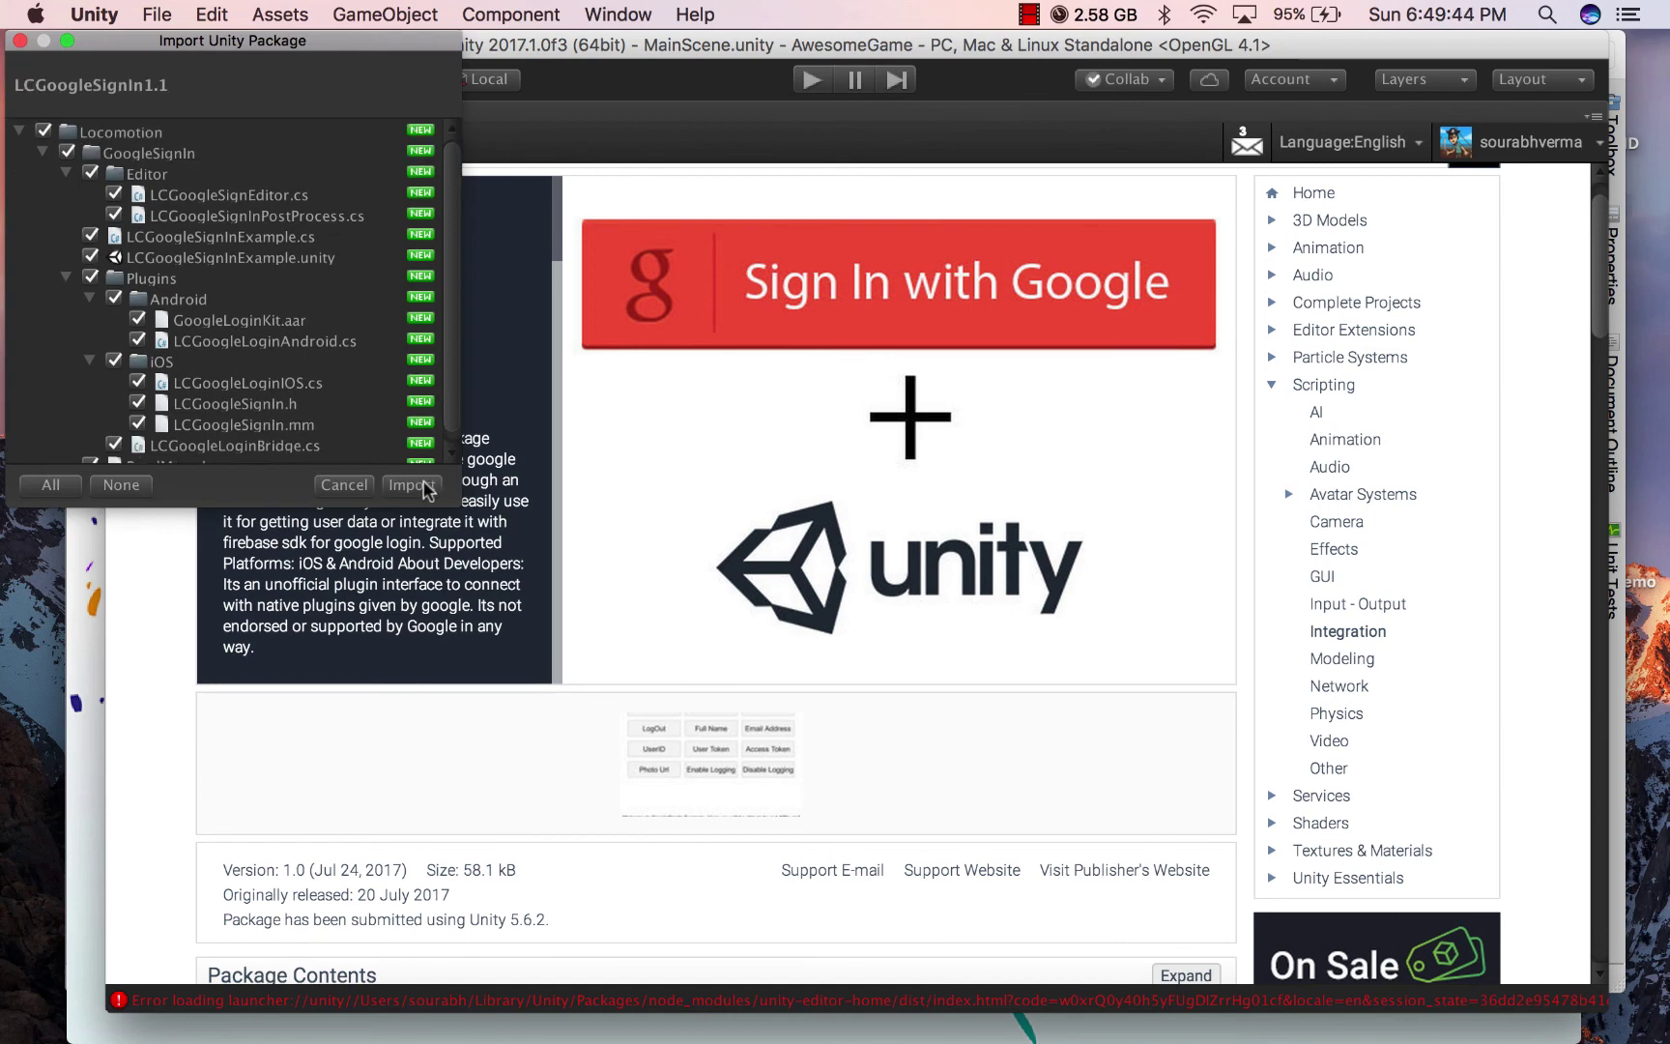
click(422, 485)
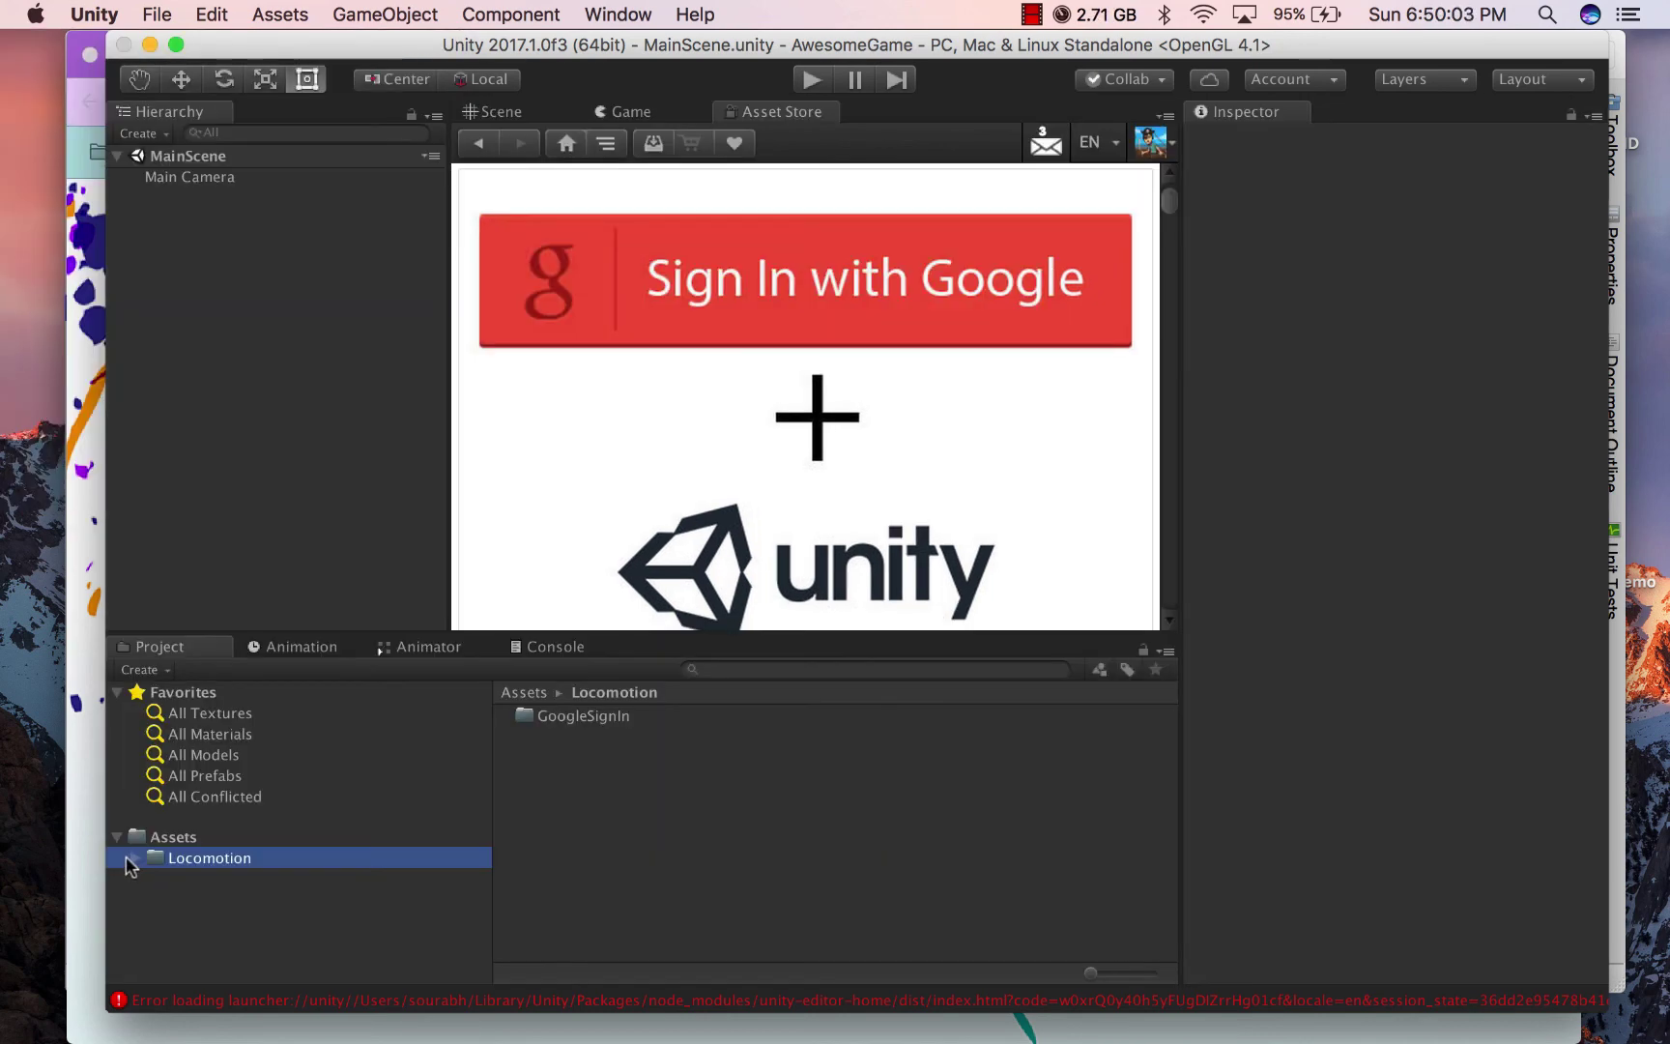
- Browse Locomotion > GoogleSignIn in the Project panel and open the LCGoogleSignInExample scene
click(130, 858)
click(159, 878)
click(152, 881)
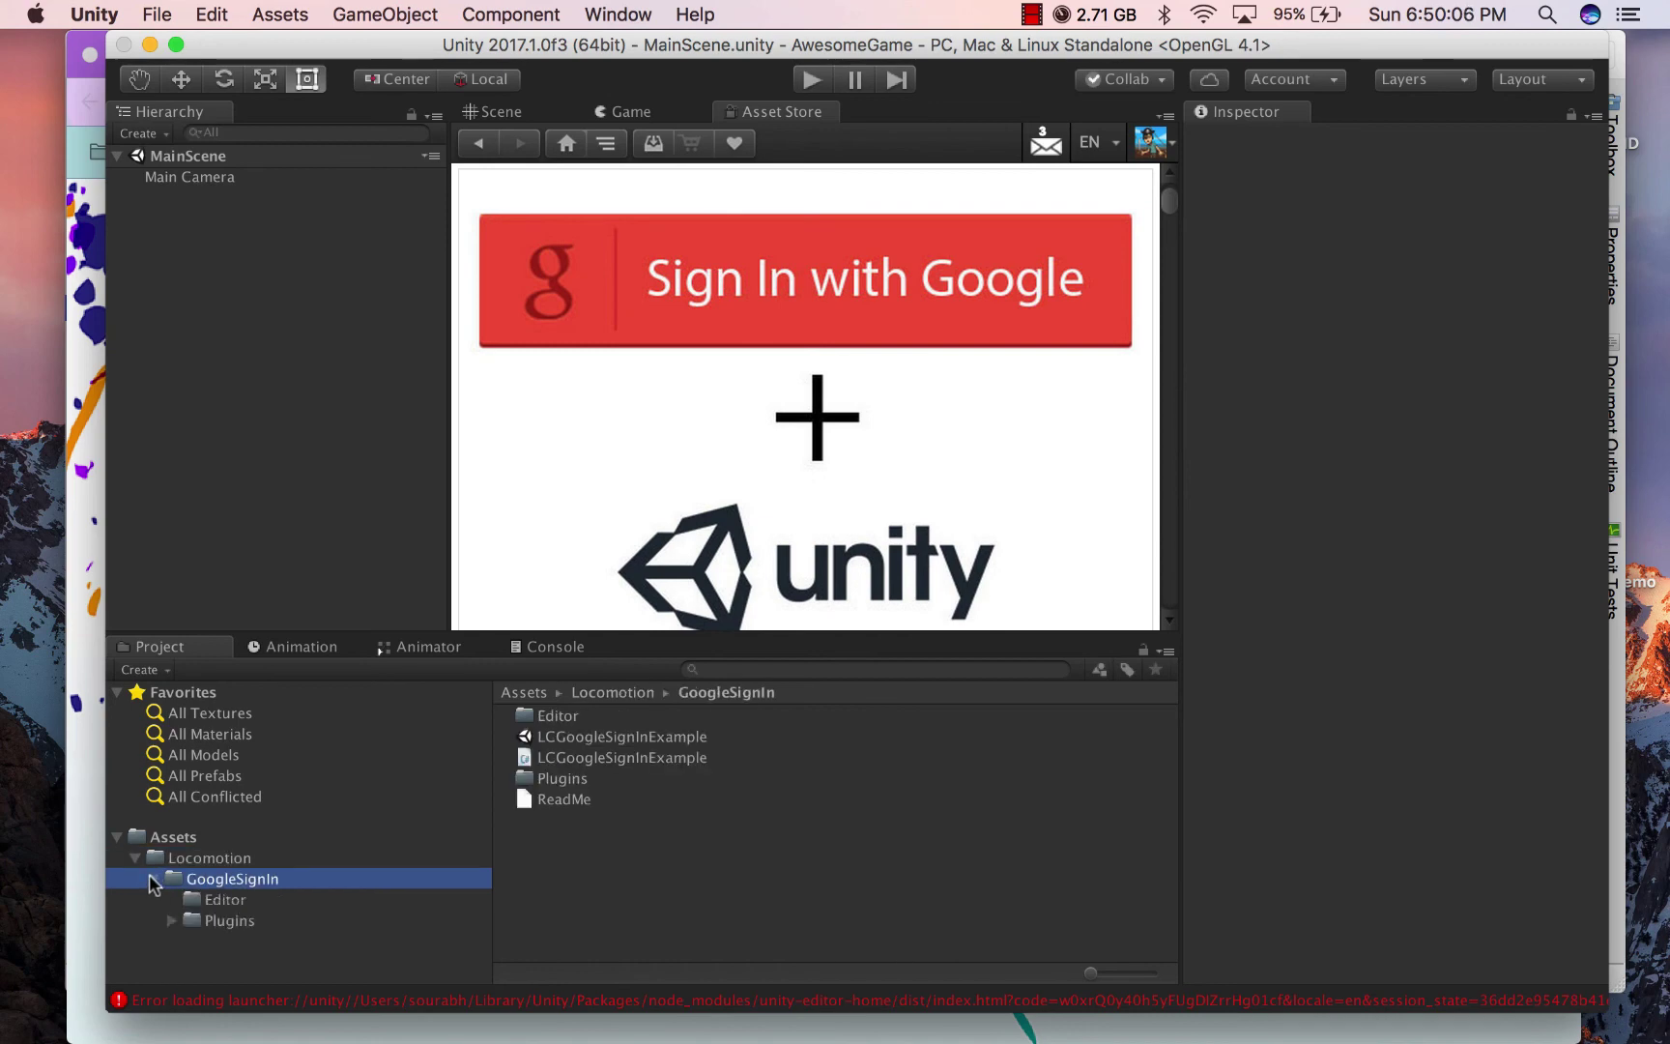
click(209, 898)
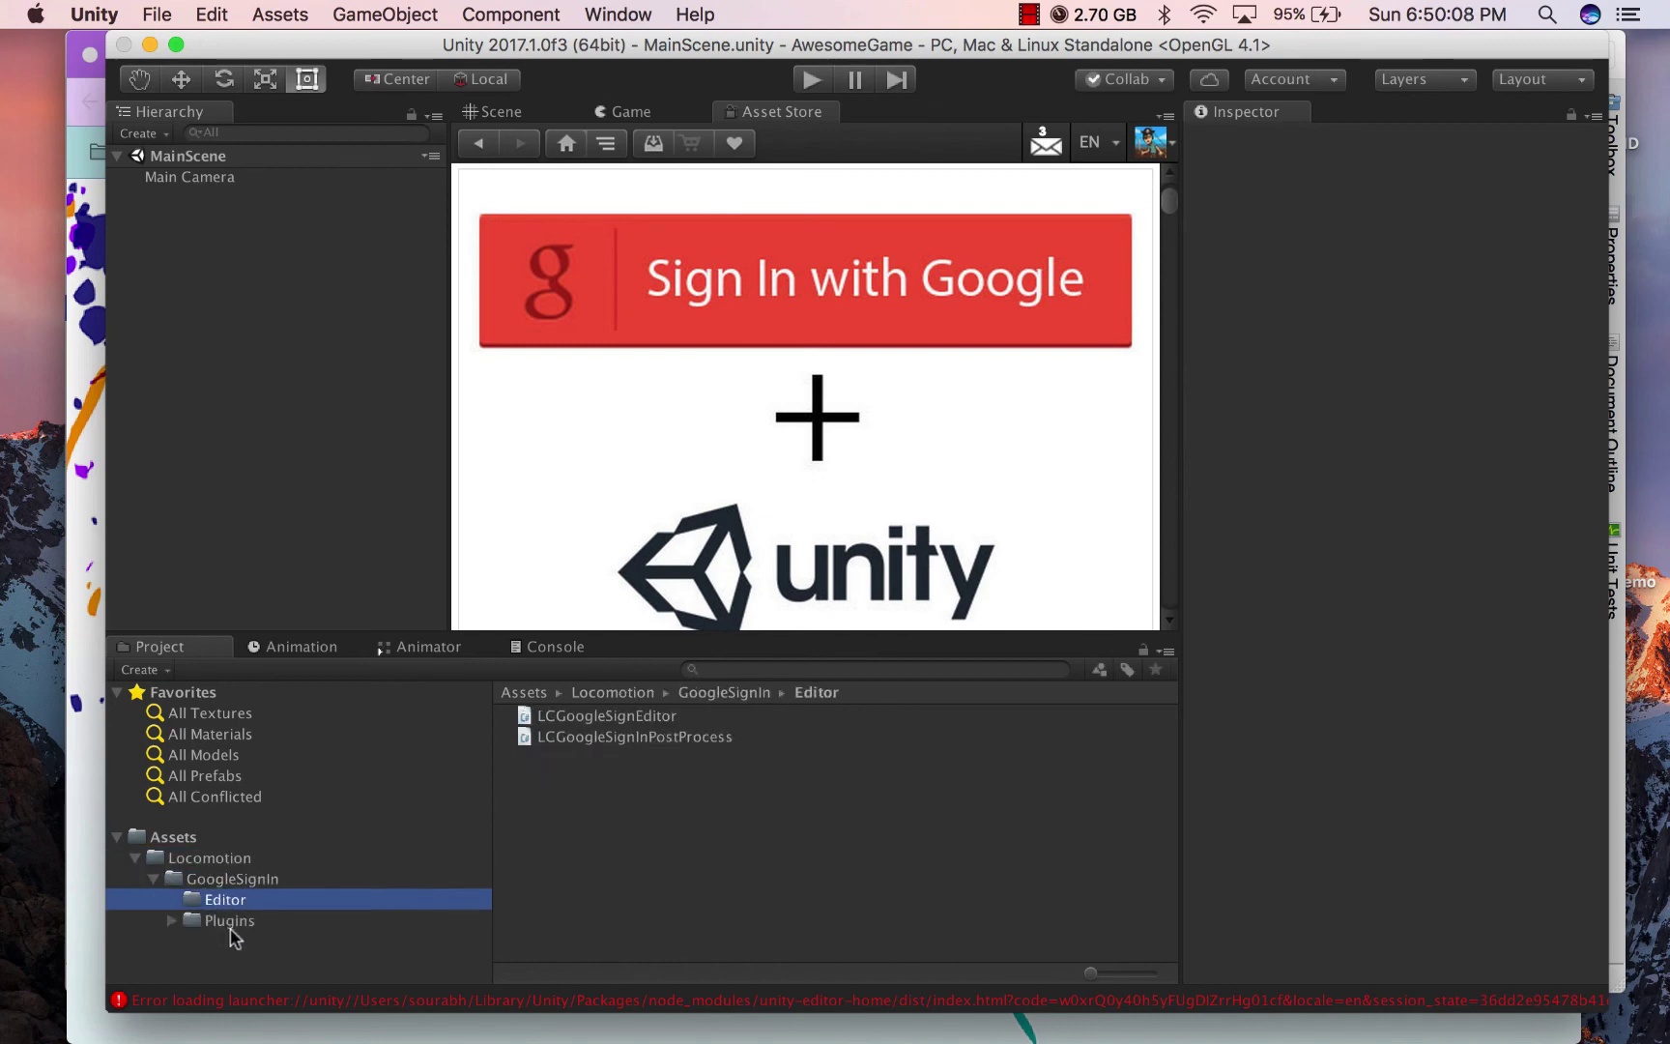
click(231, 878)
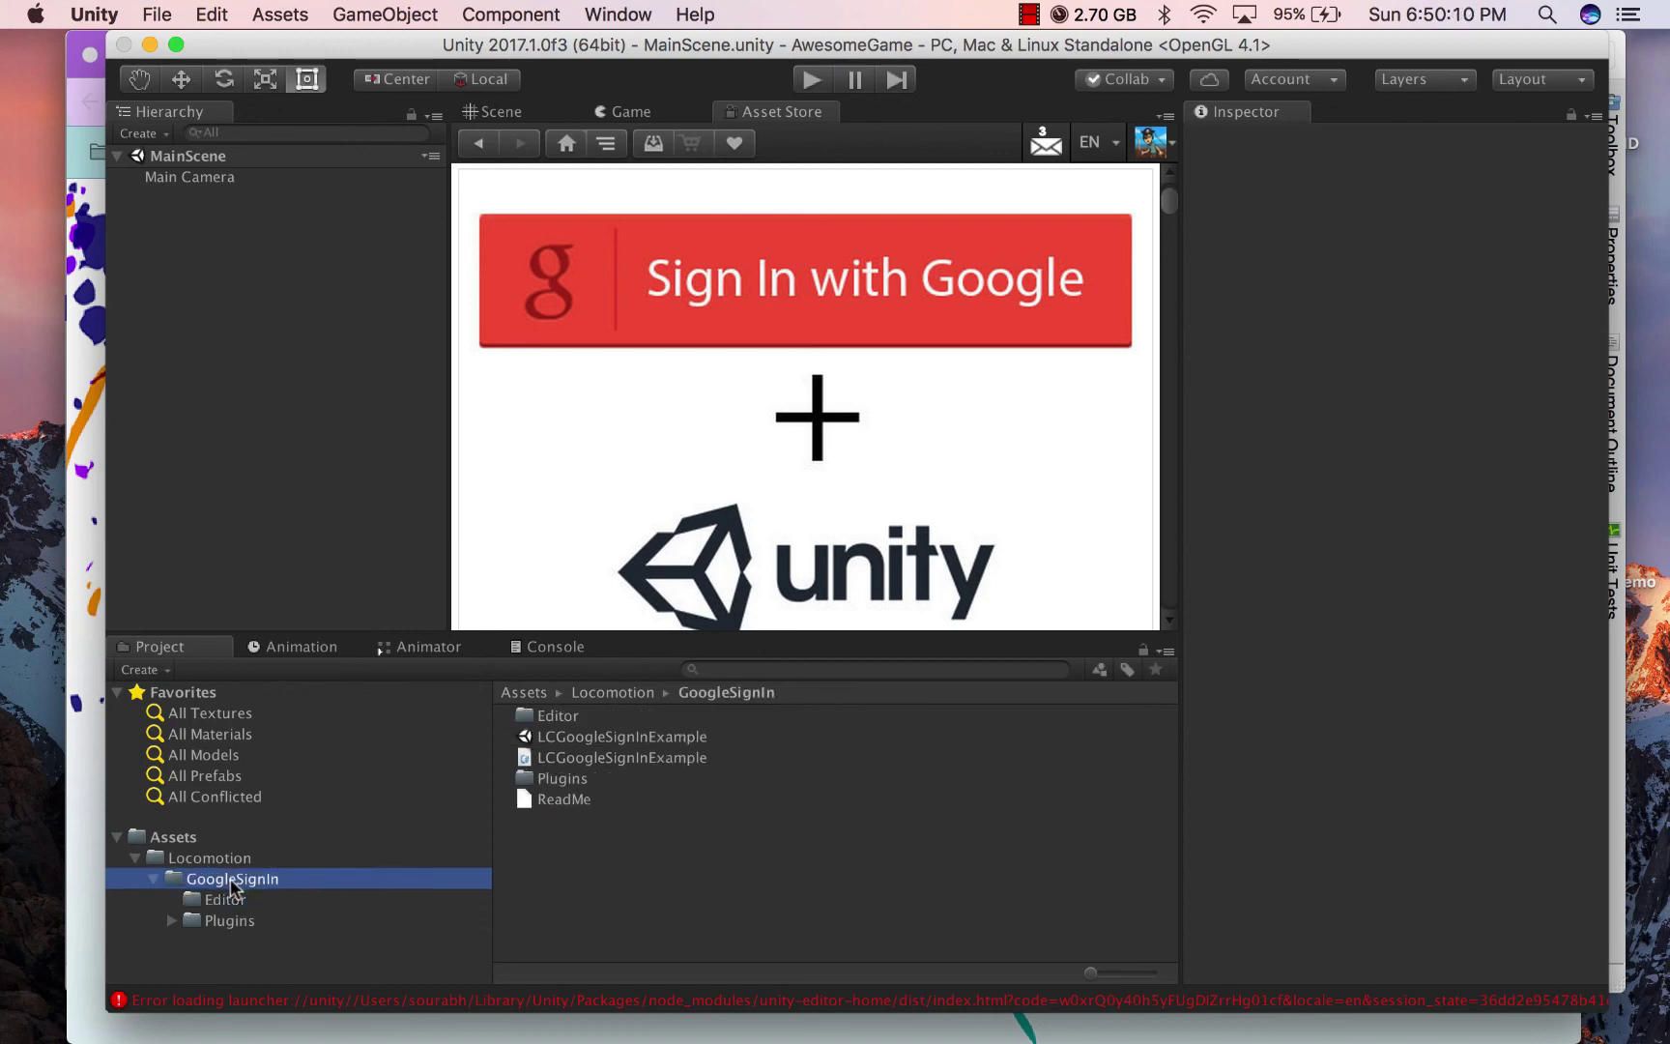
double_click(594, 736)
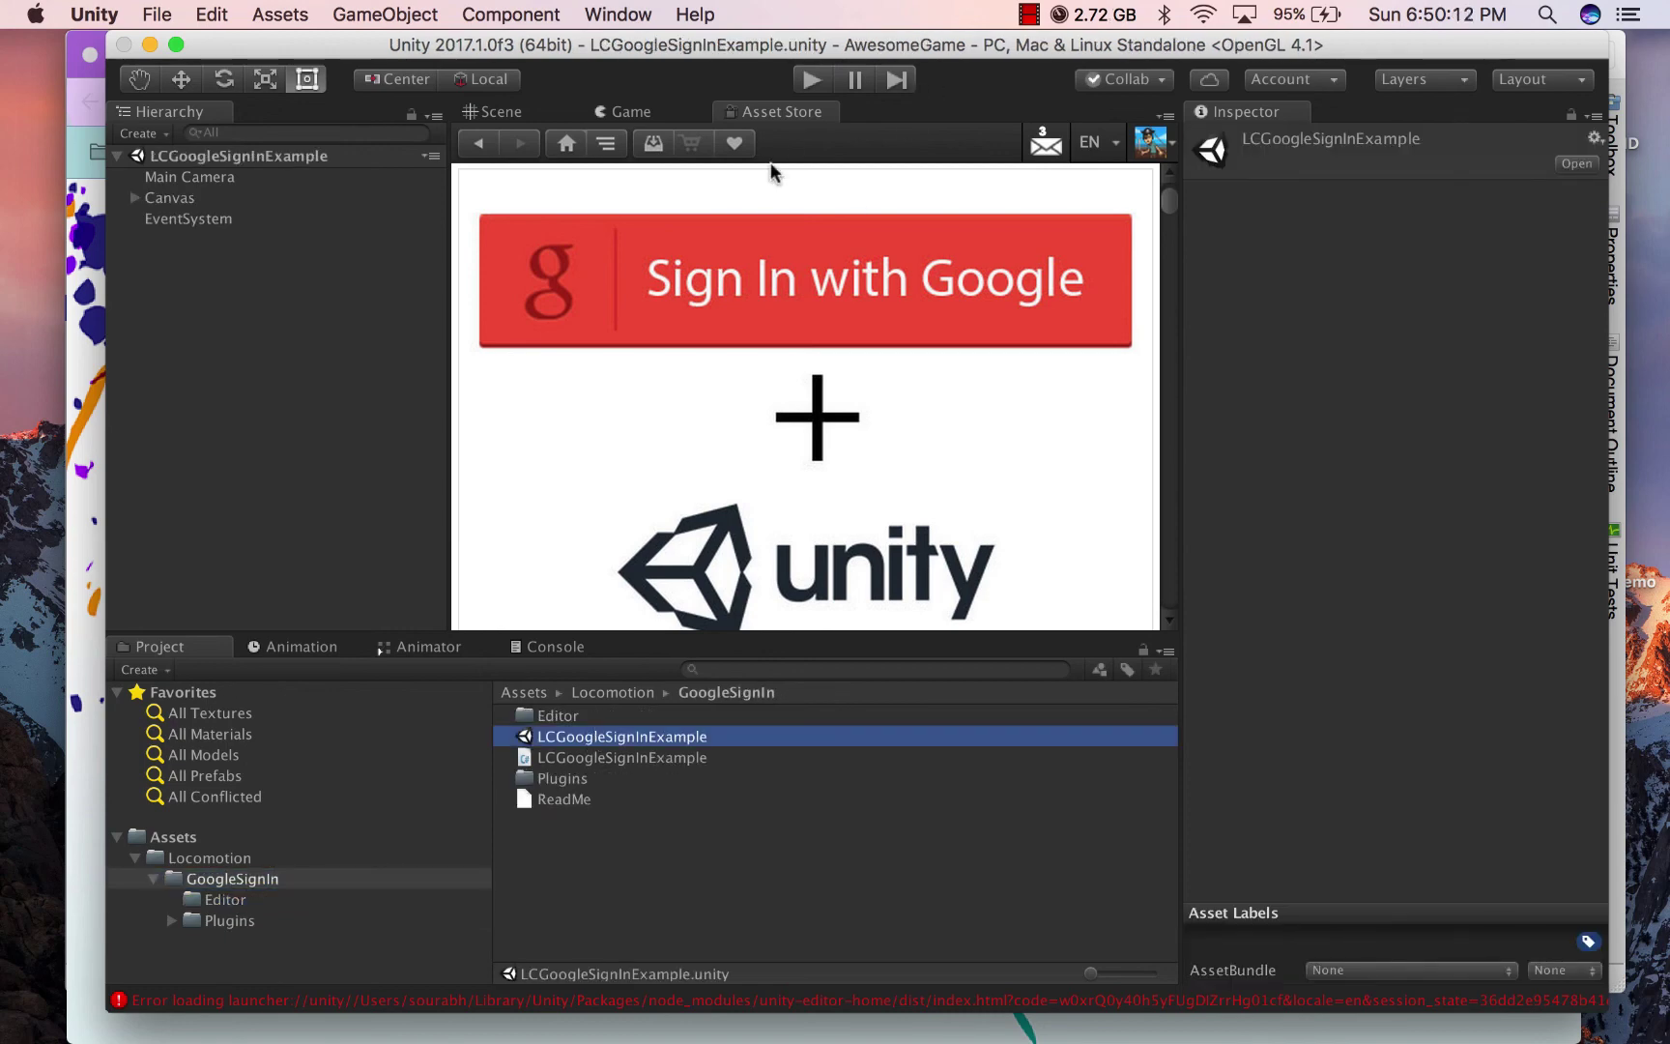
click(808, 338)
- Switch the project's build platform to Android in Build Settings
click(497, 111)
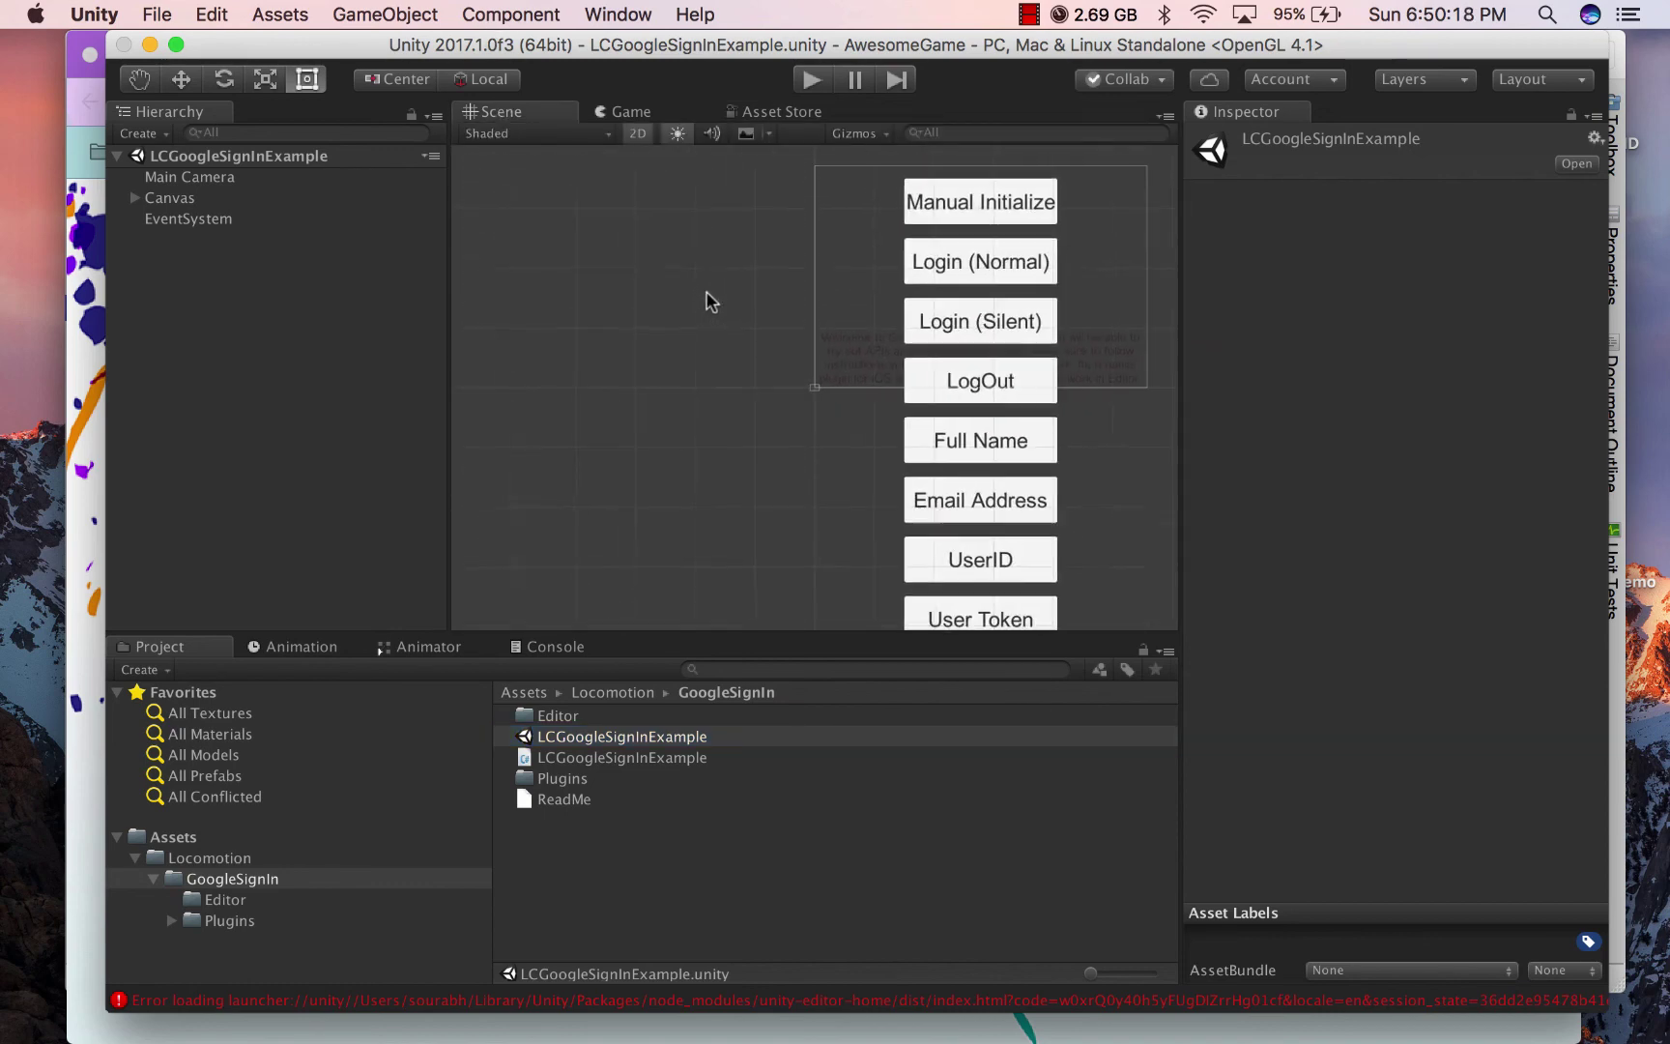
click(97, 13)
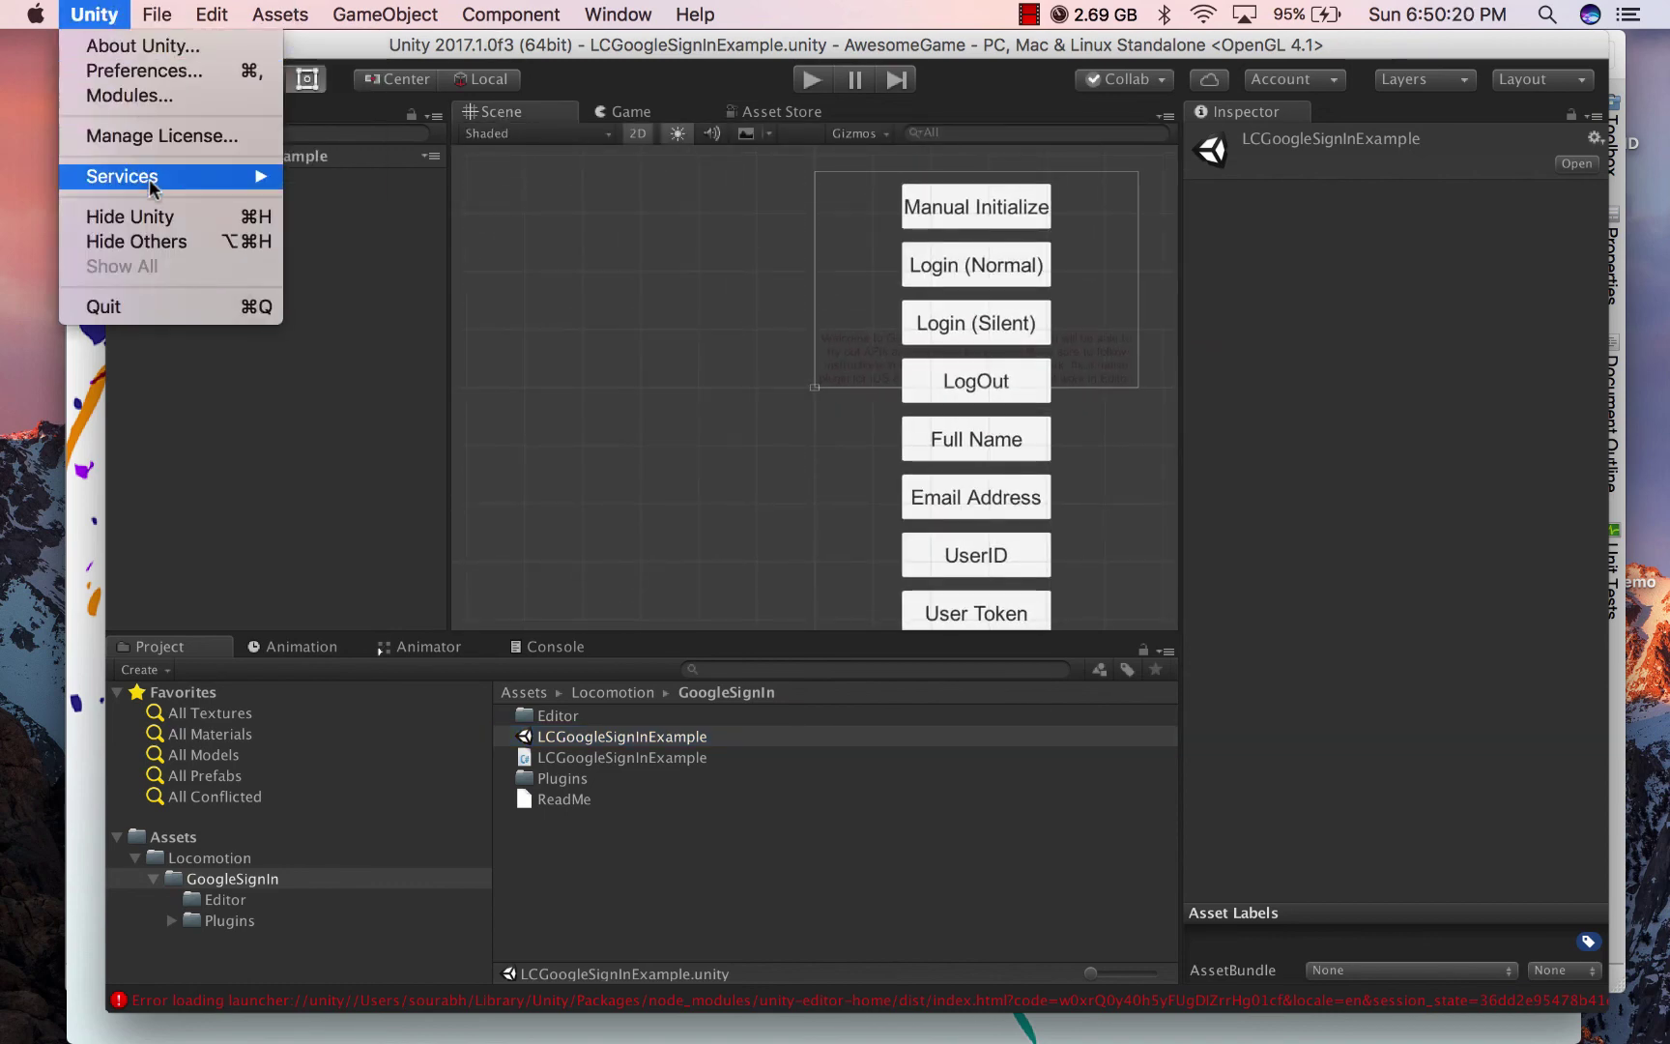
mouse_move(157, 14)
click(194, 264)
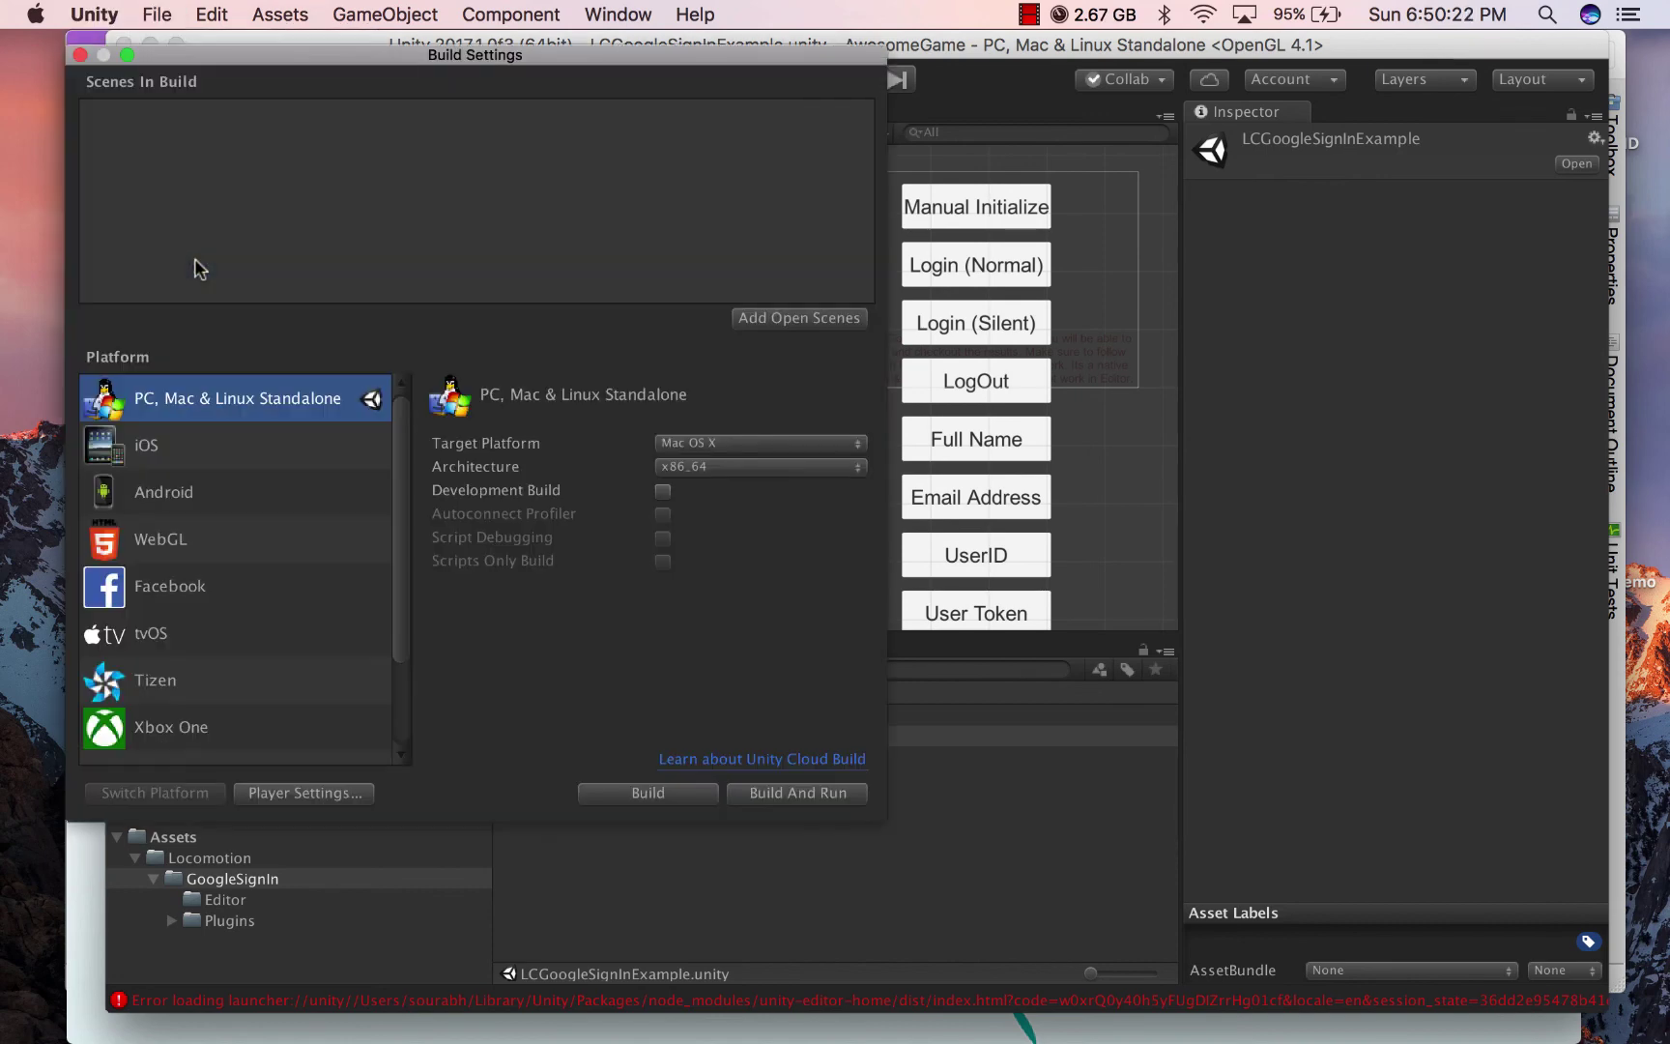
click(268, 489)
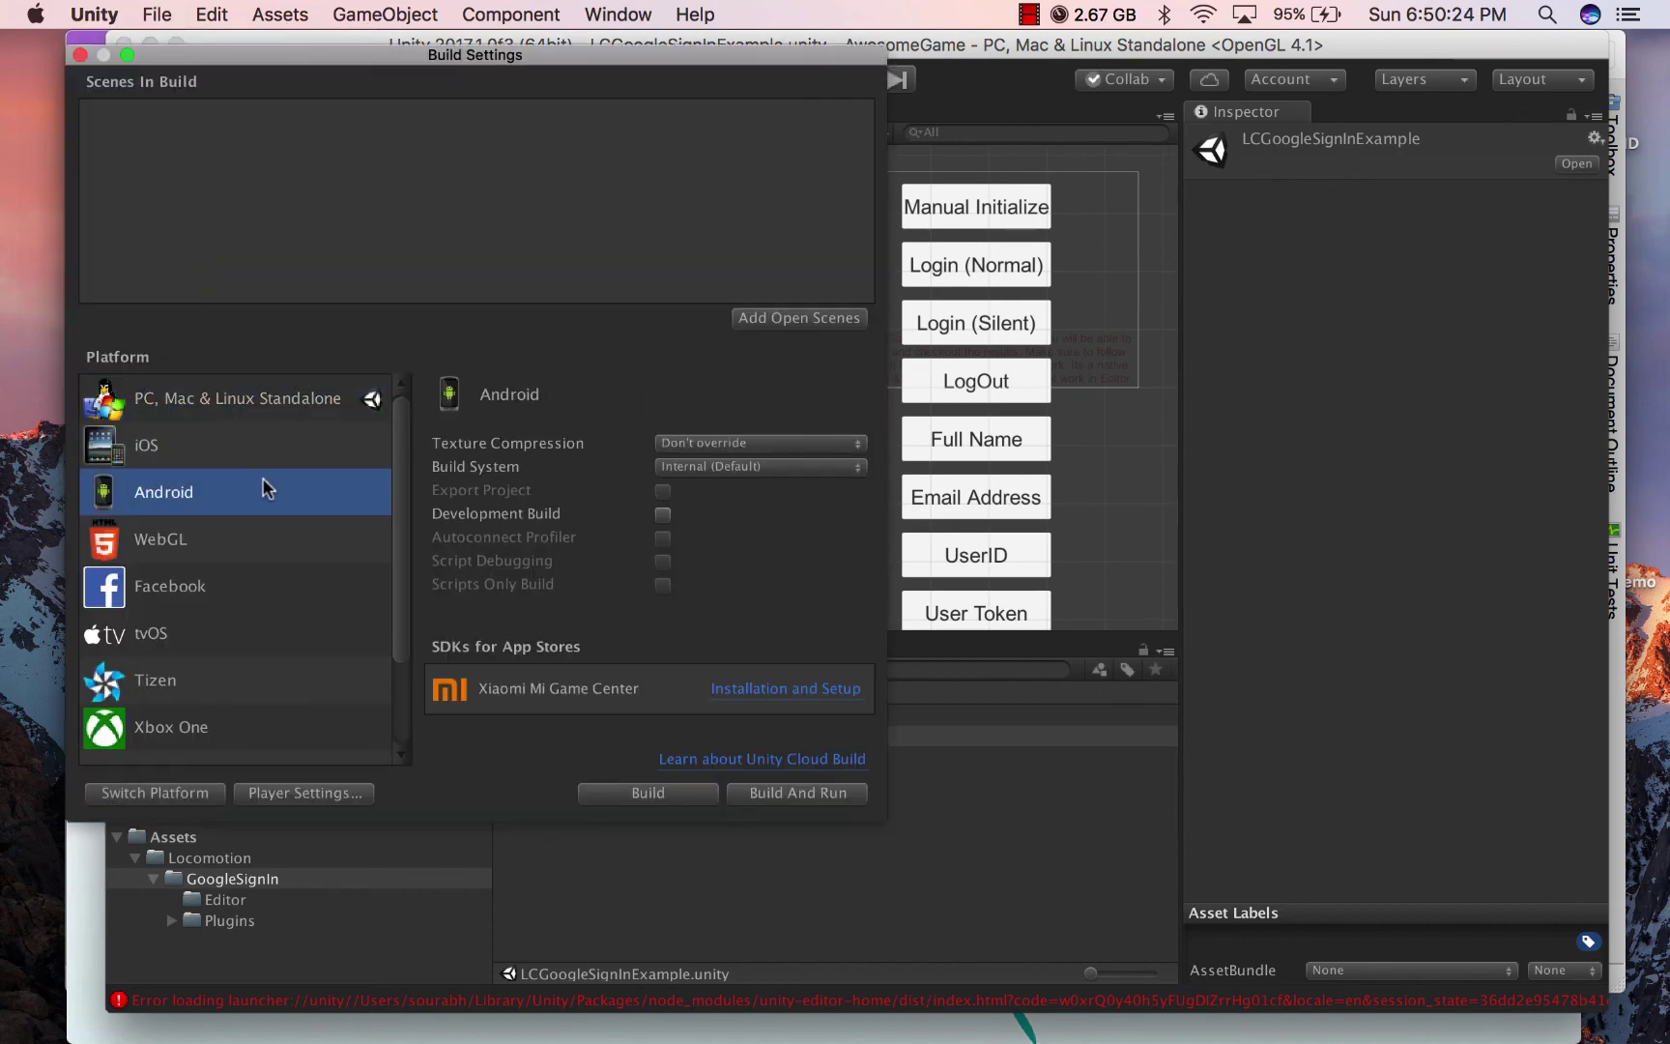
click(264, 437)
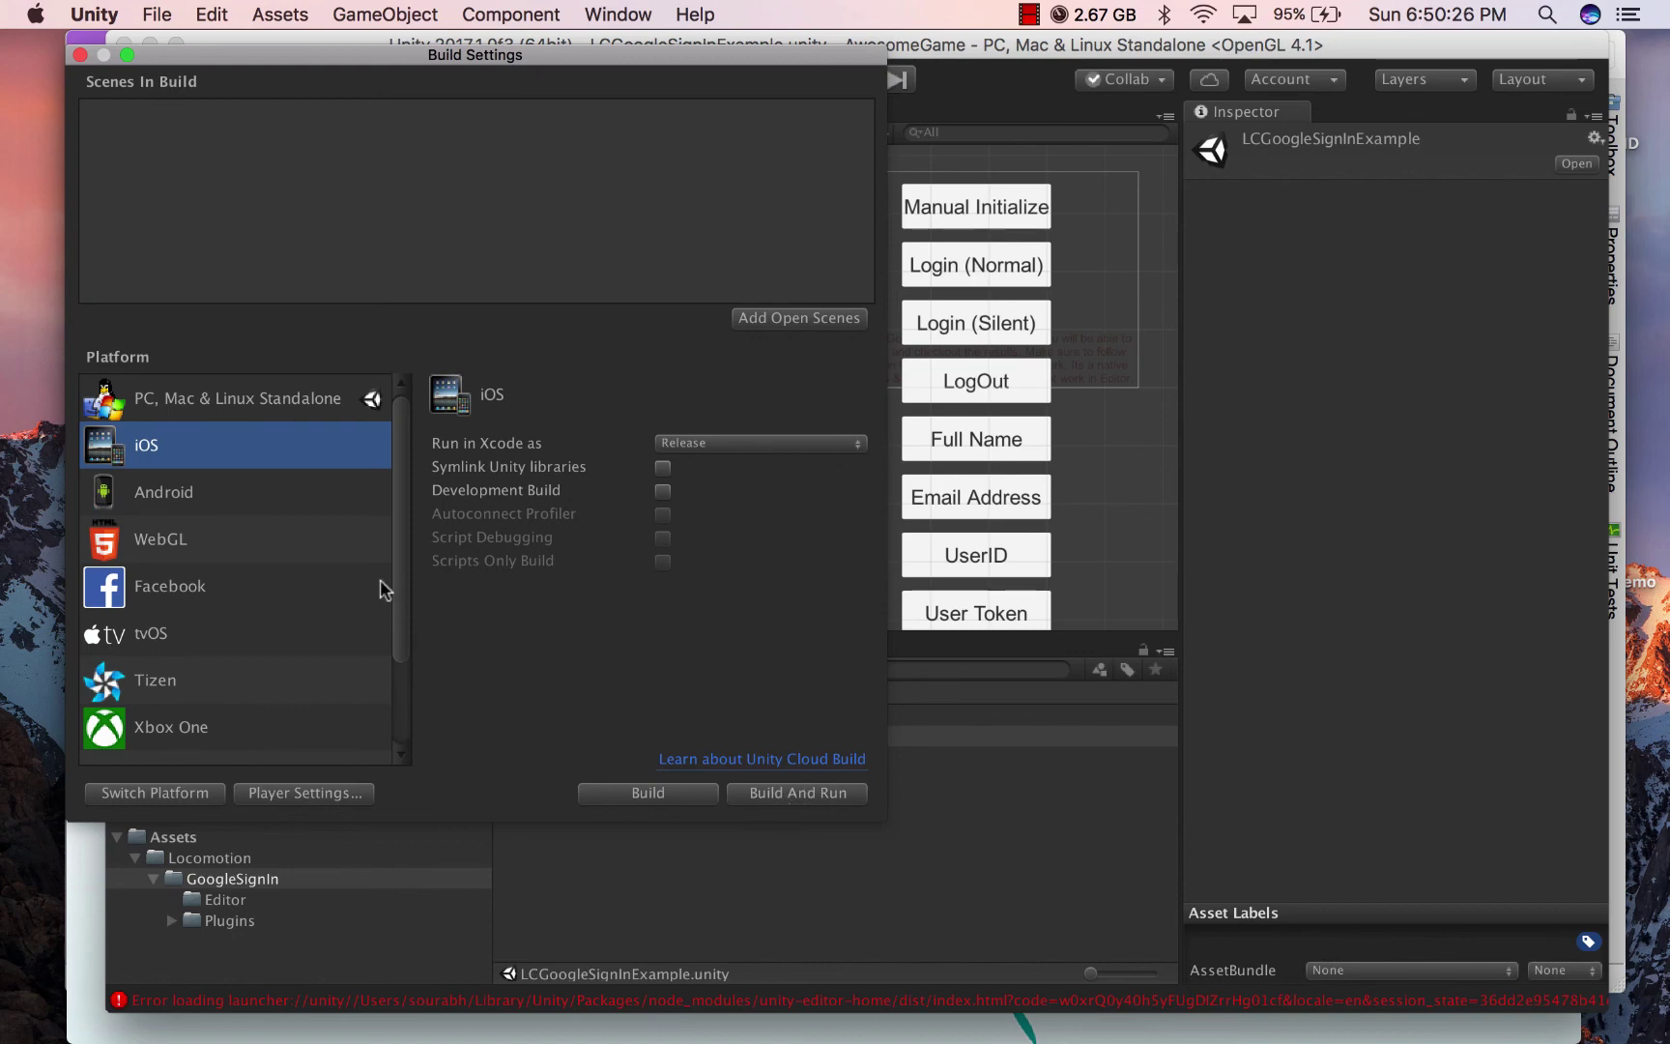
click(336, 481)
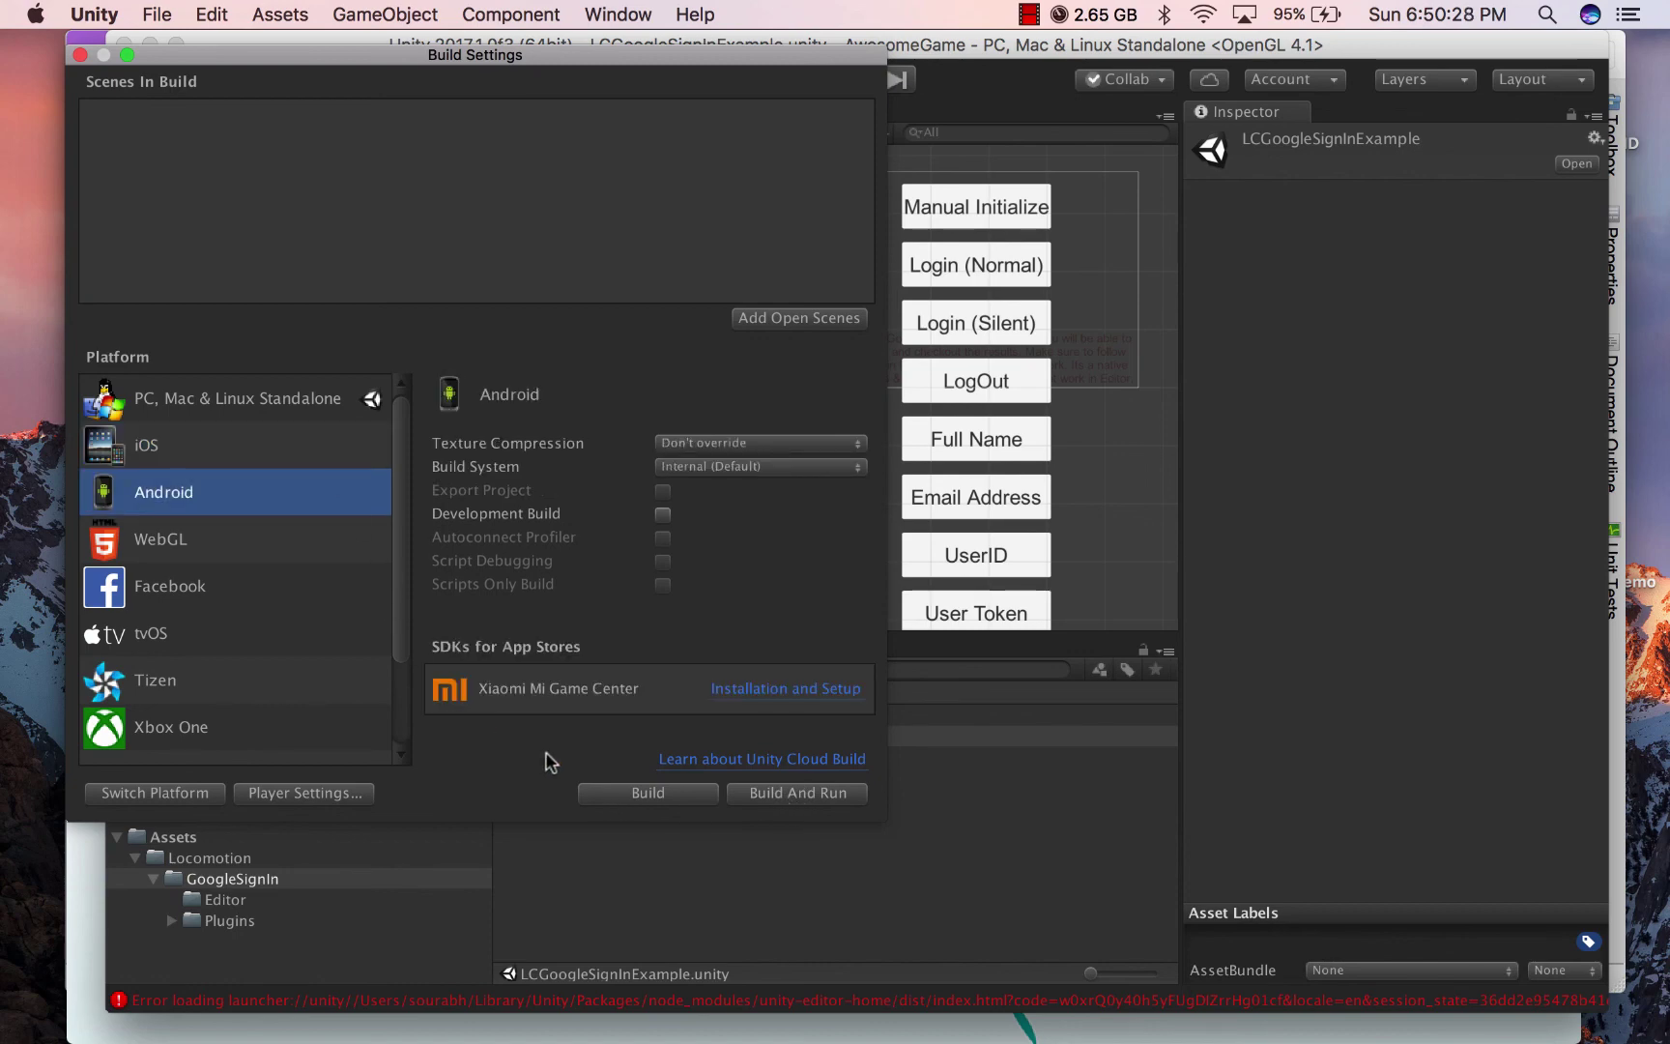
click(157, 791)
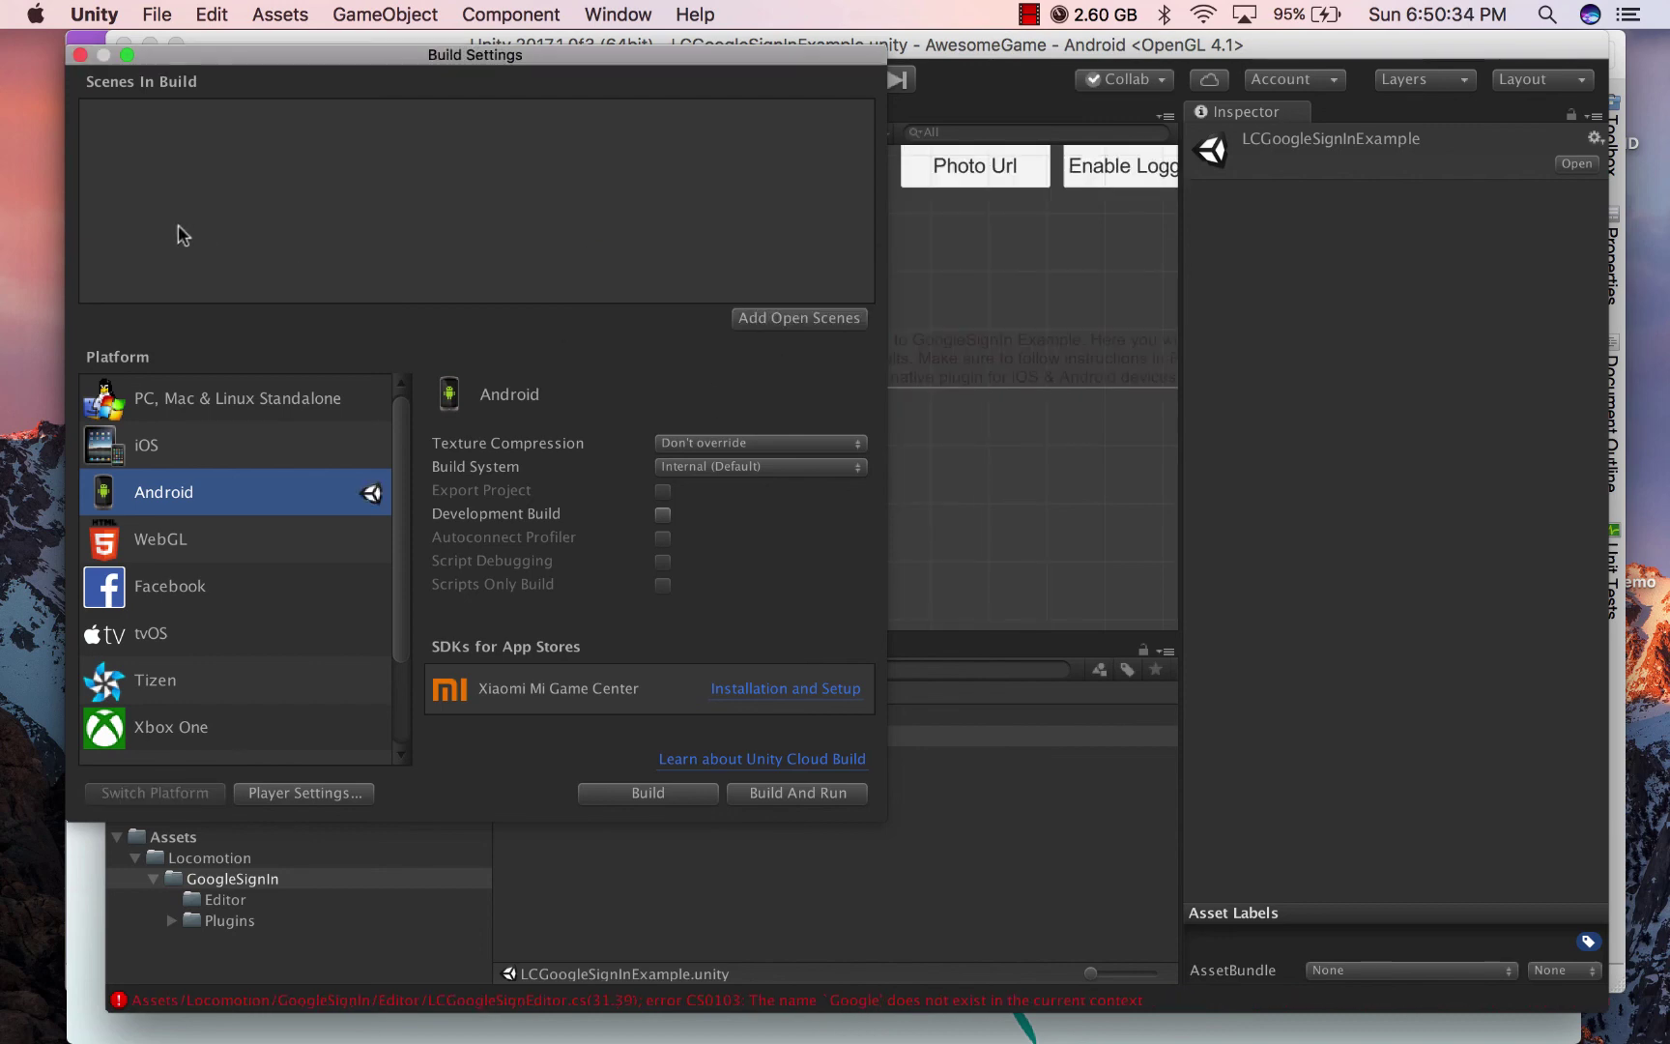
click(80, 56)
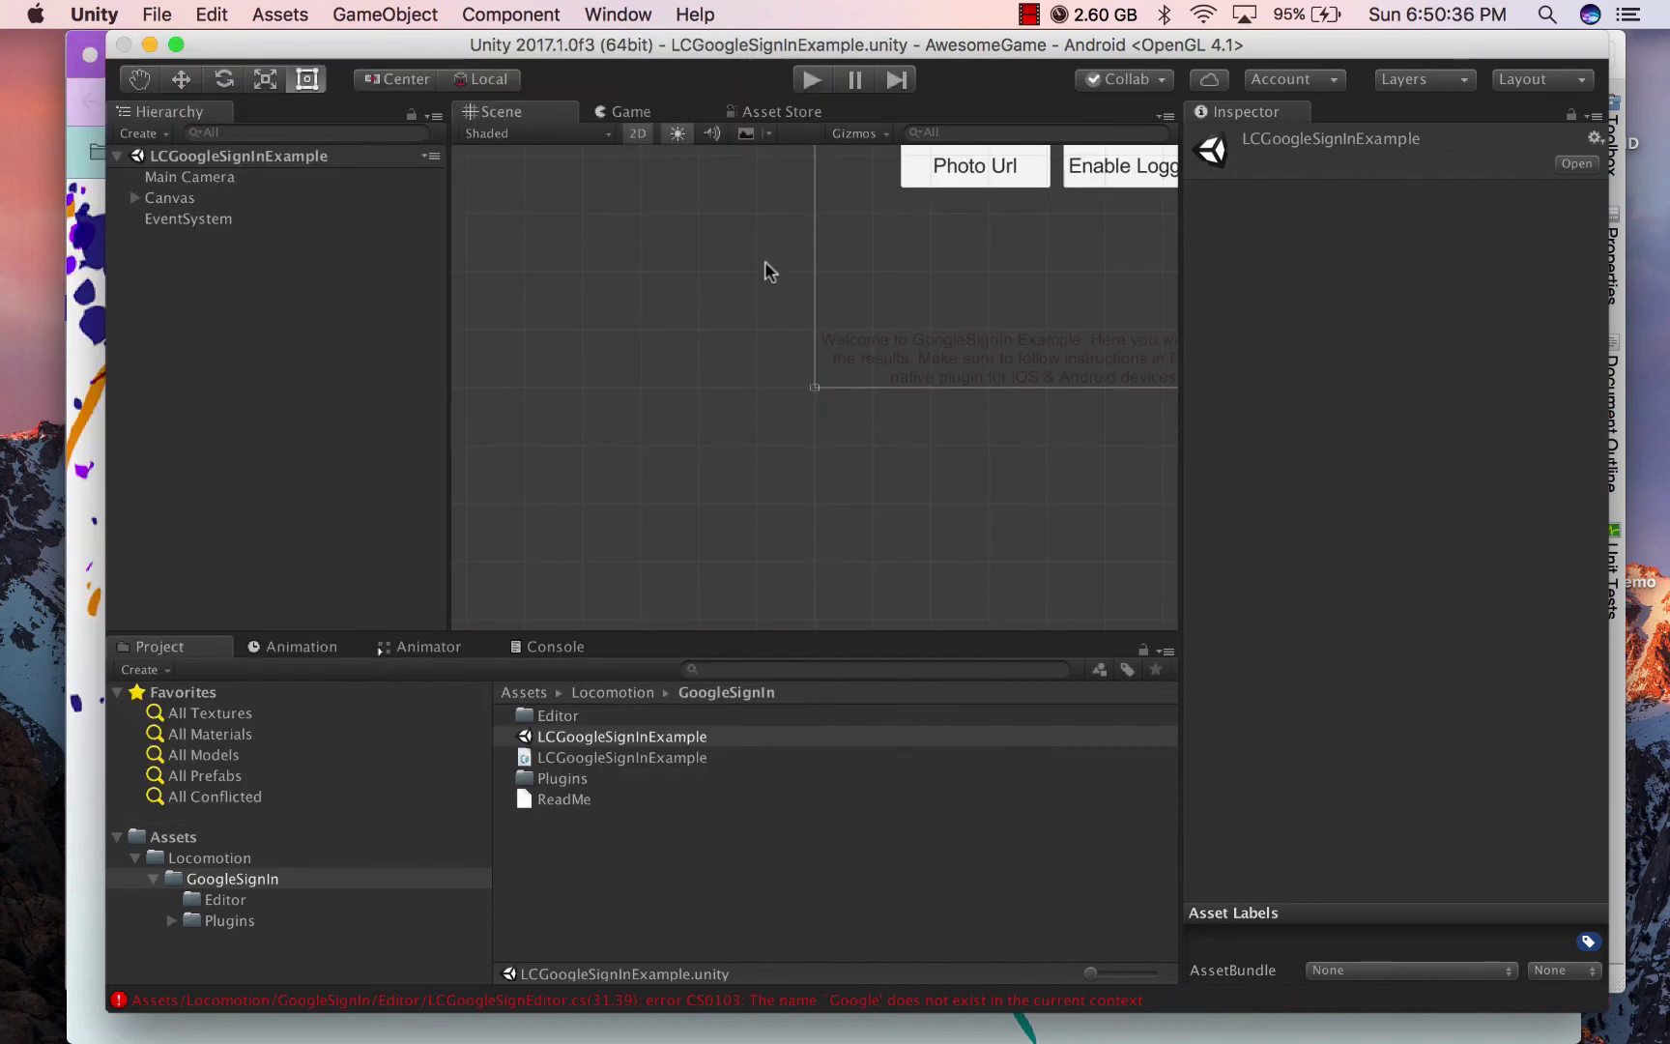
- Select the Photo Url button in the example scene
click(866, 331)
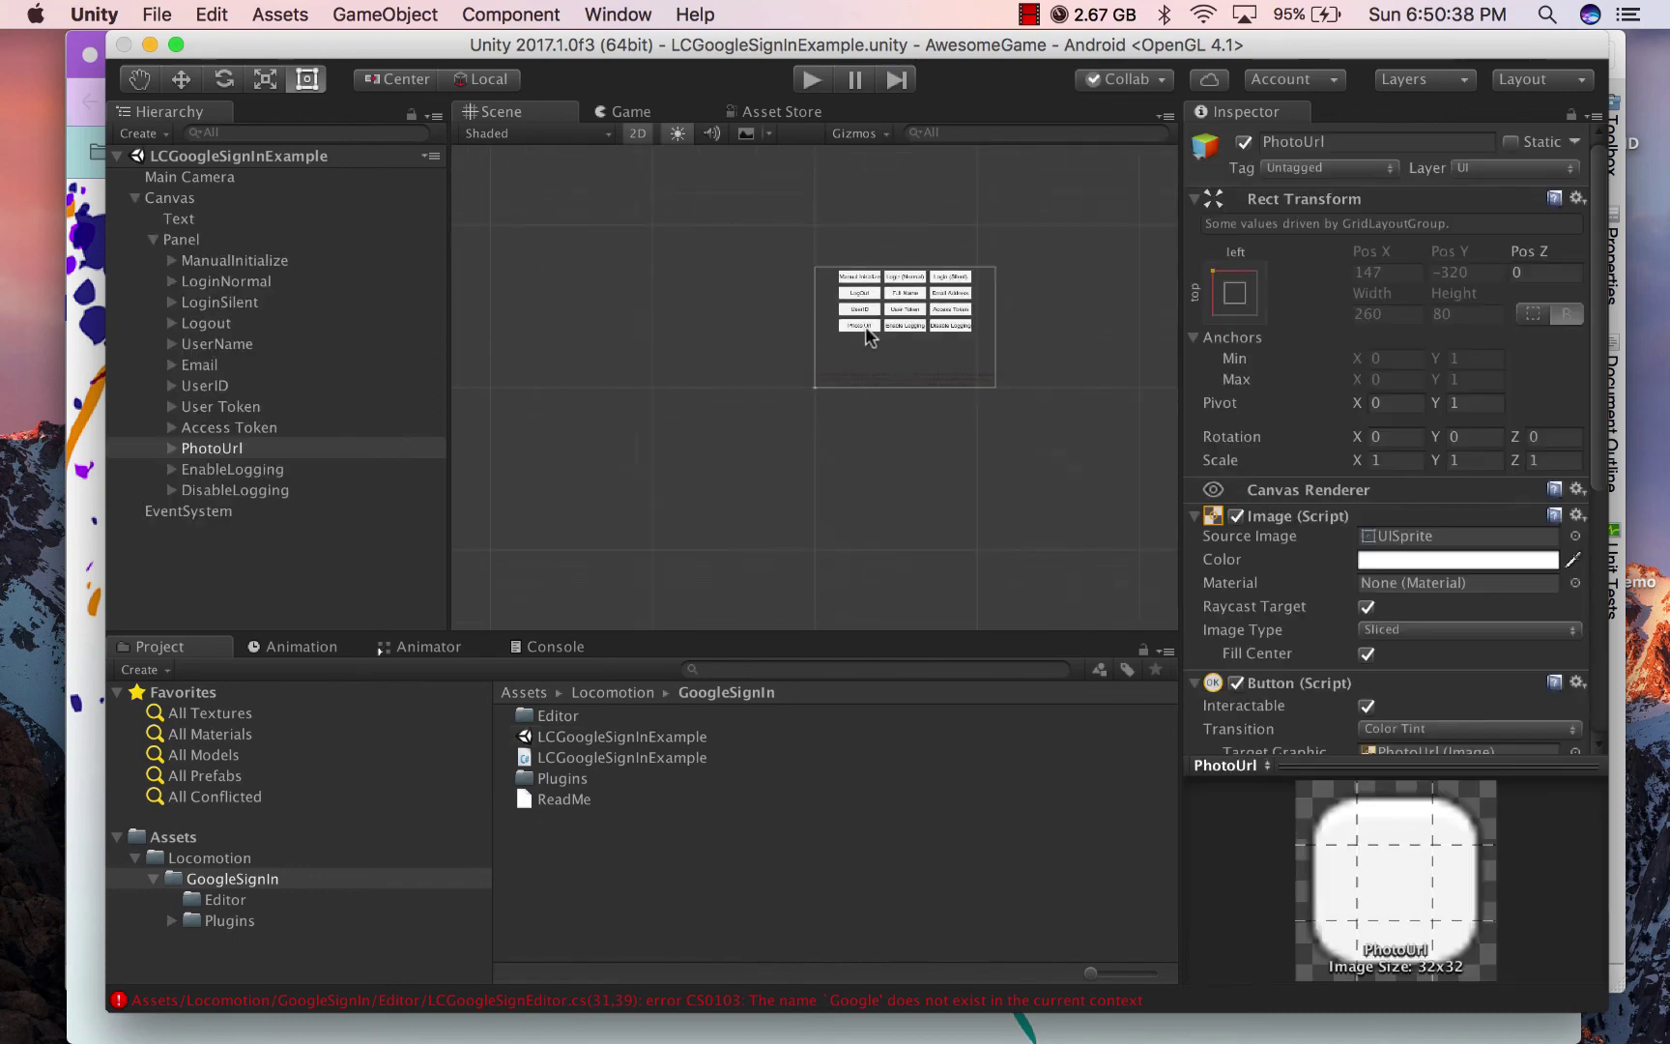
scroll(863, 316, up, 10)
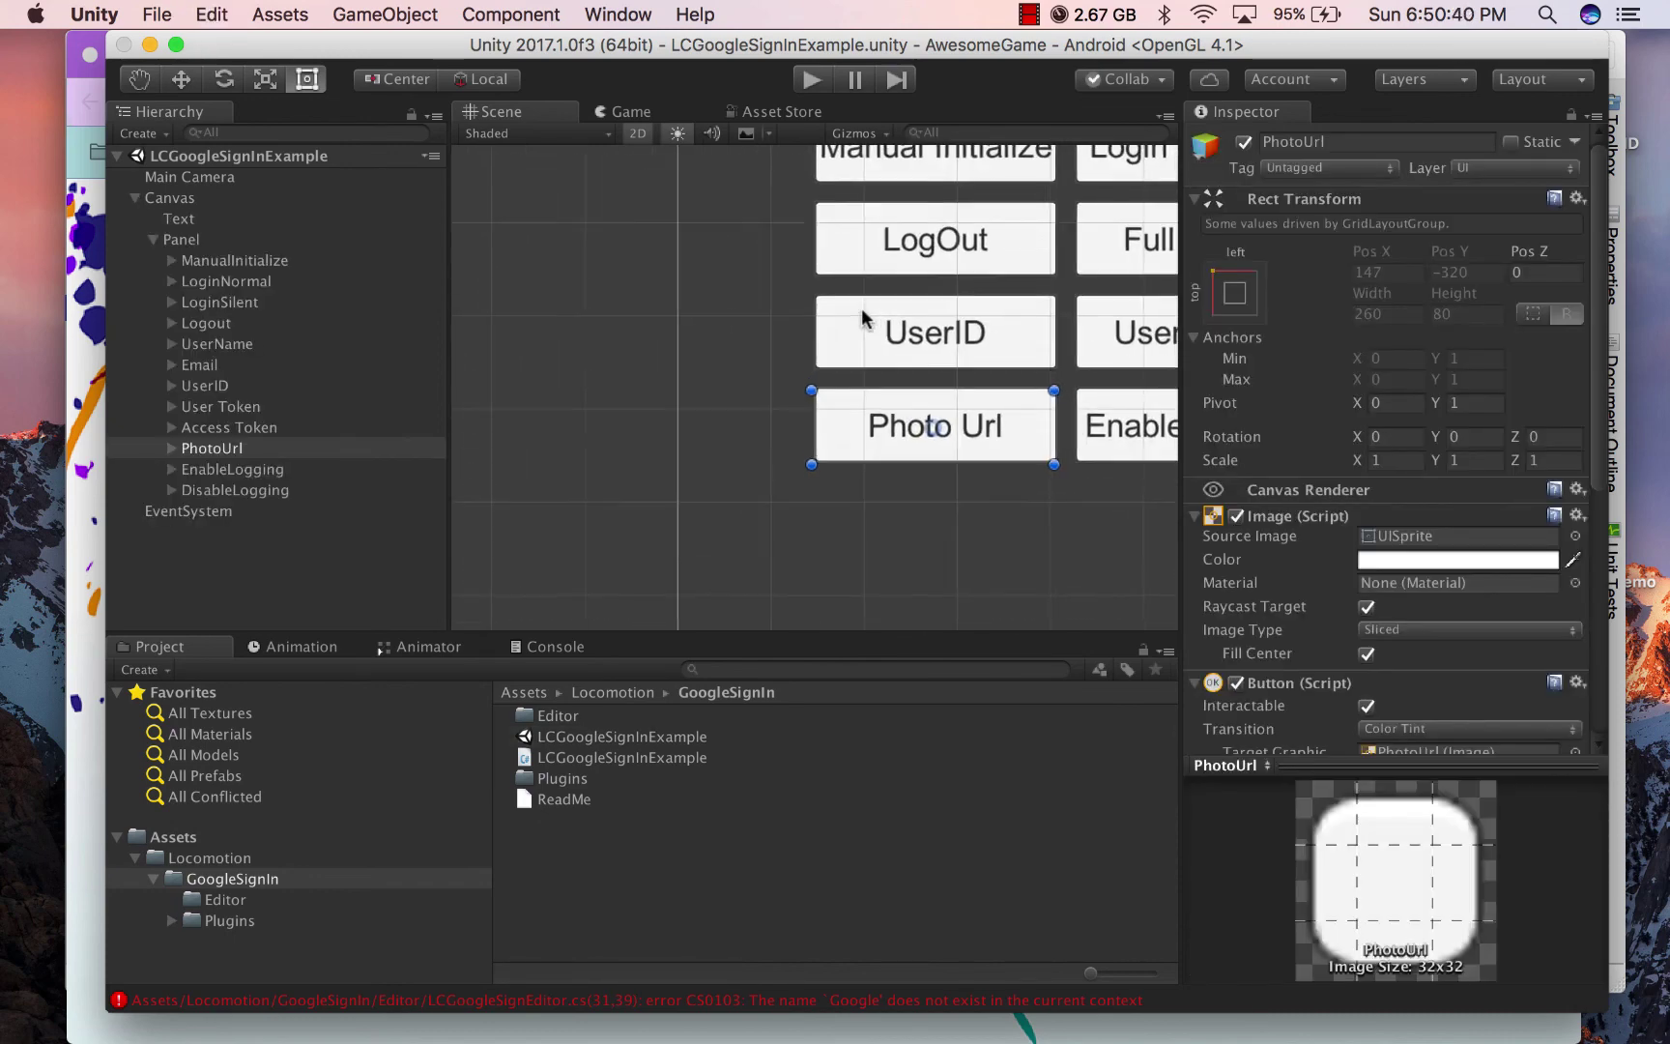
scroll(862, 316, down, 5)
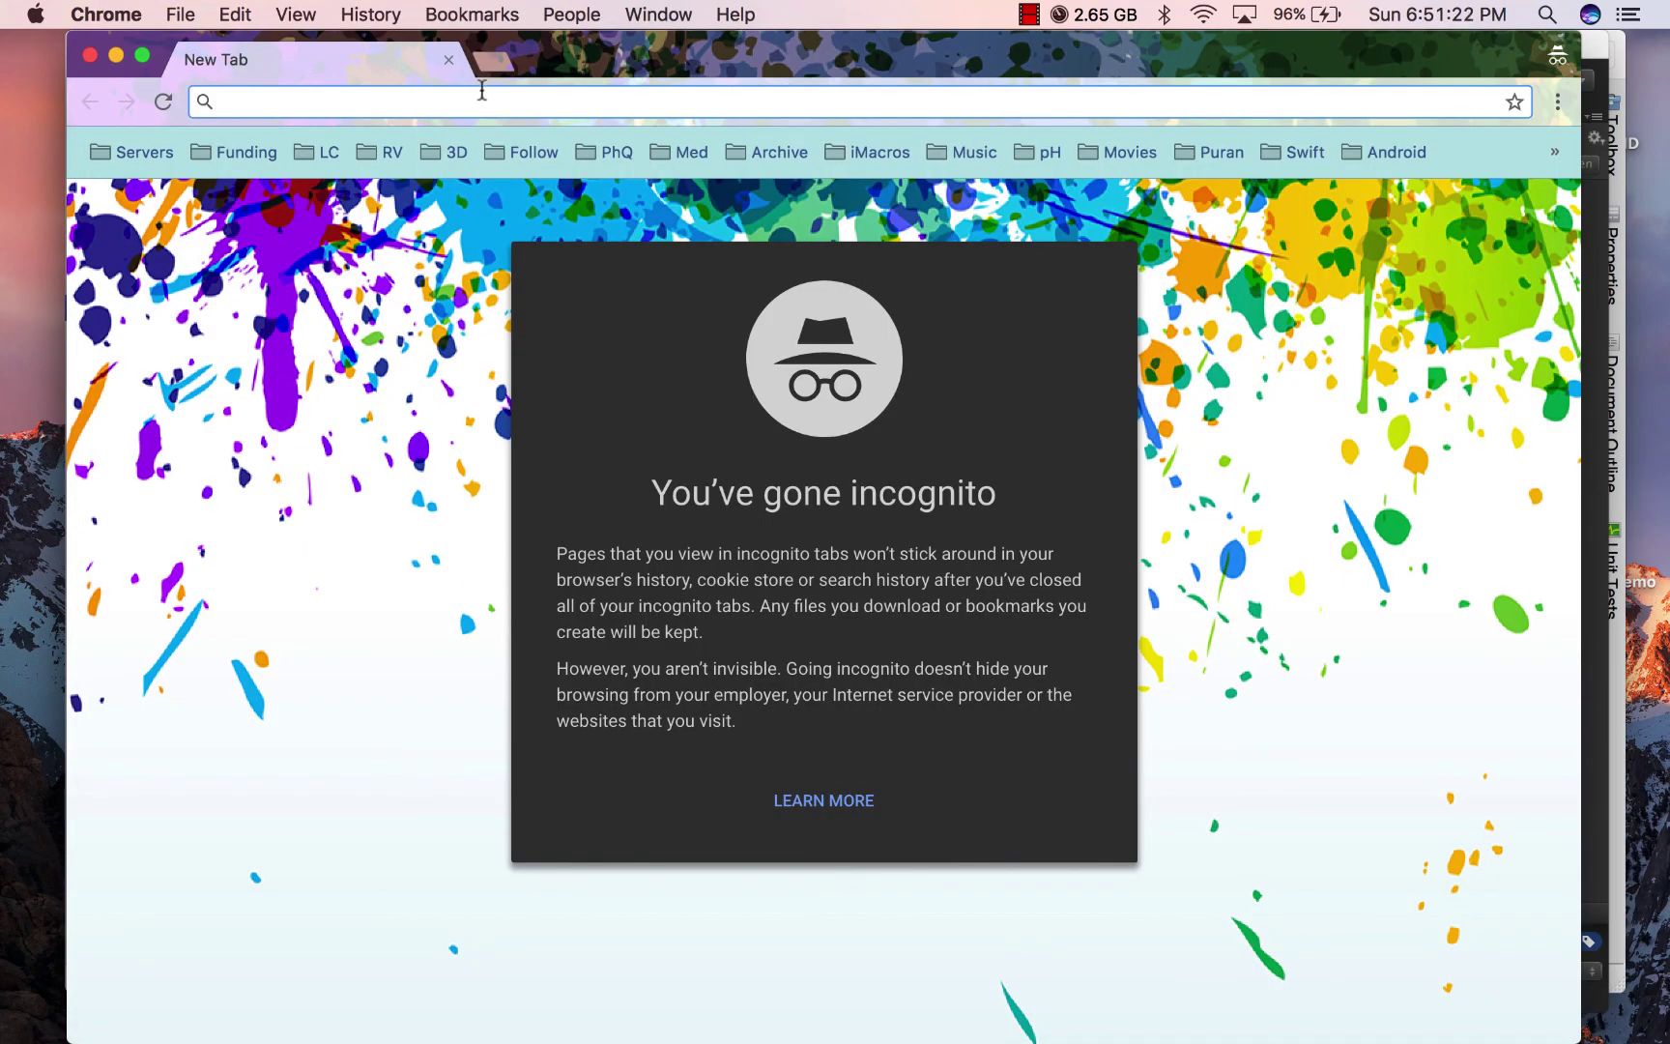
- Find the unity-jar-resolver repository and download play-services-resolver-1.2.35.0.unitypackage
text(play service)
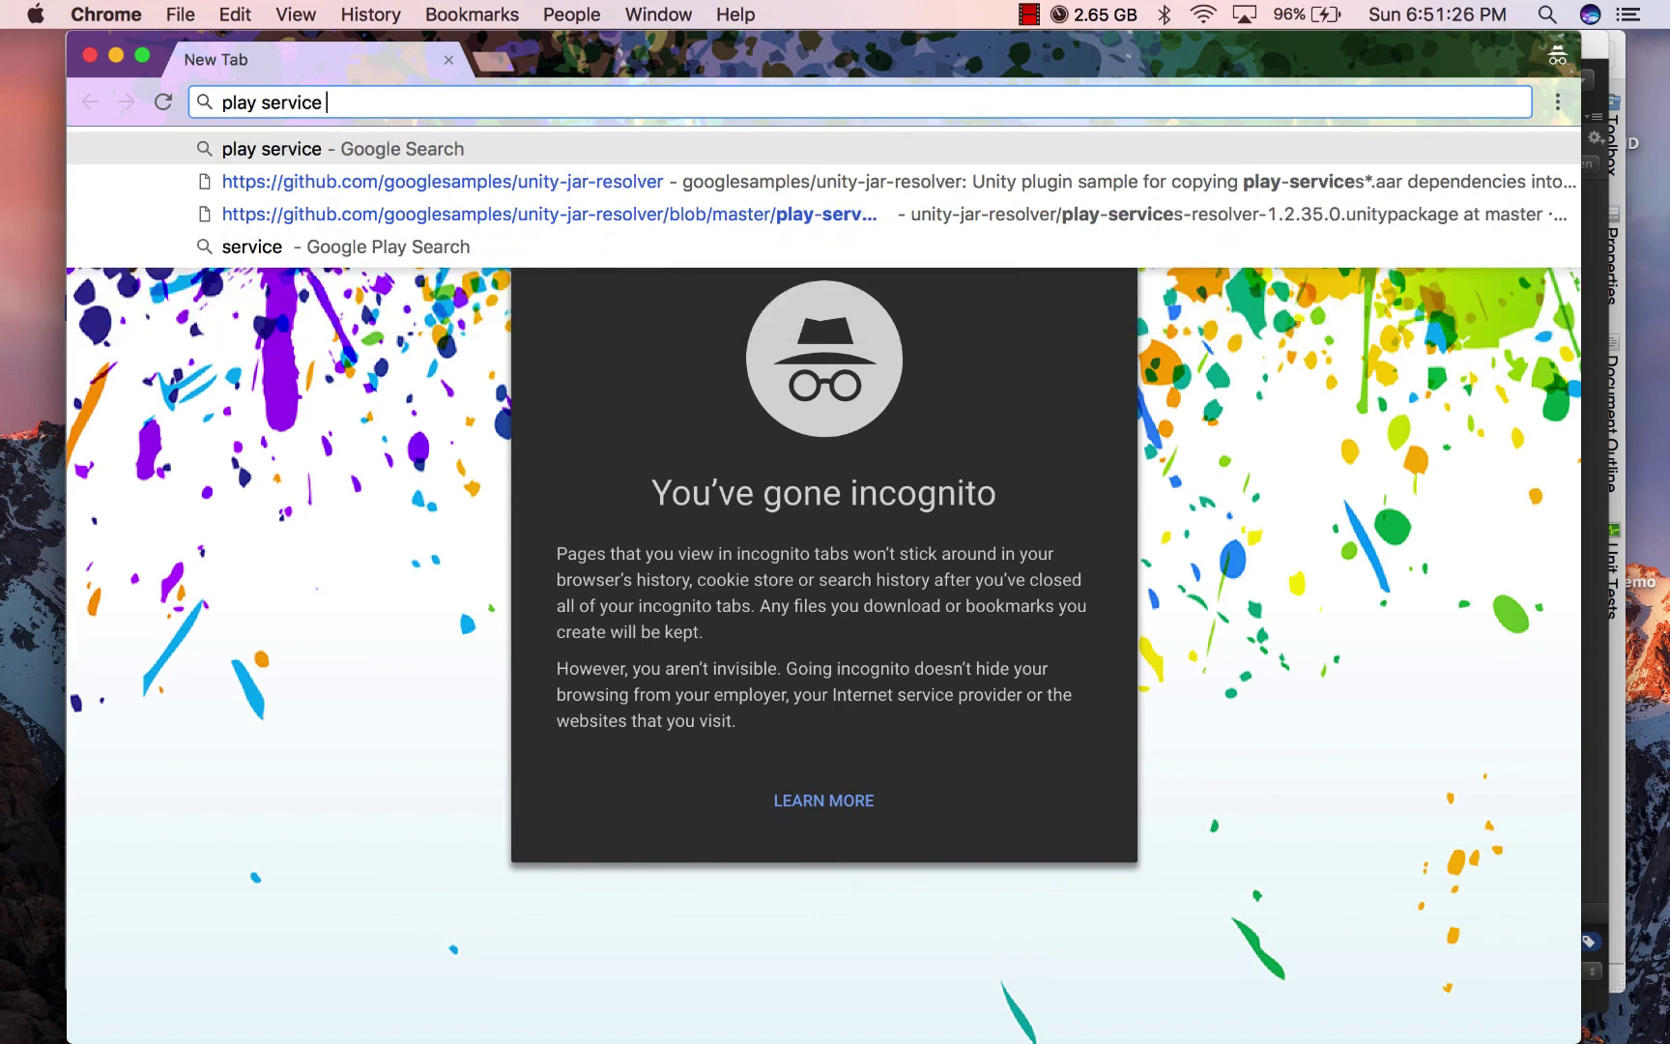
text(s)
key(Down)
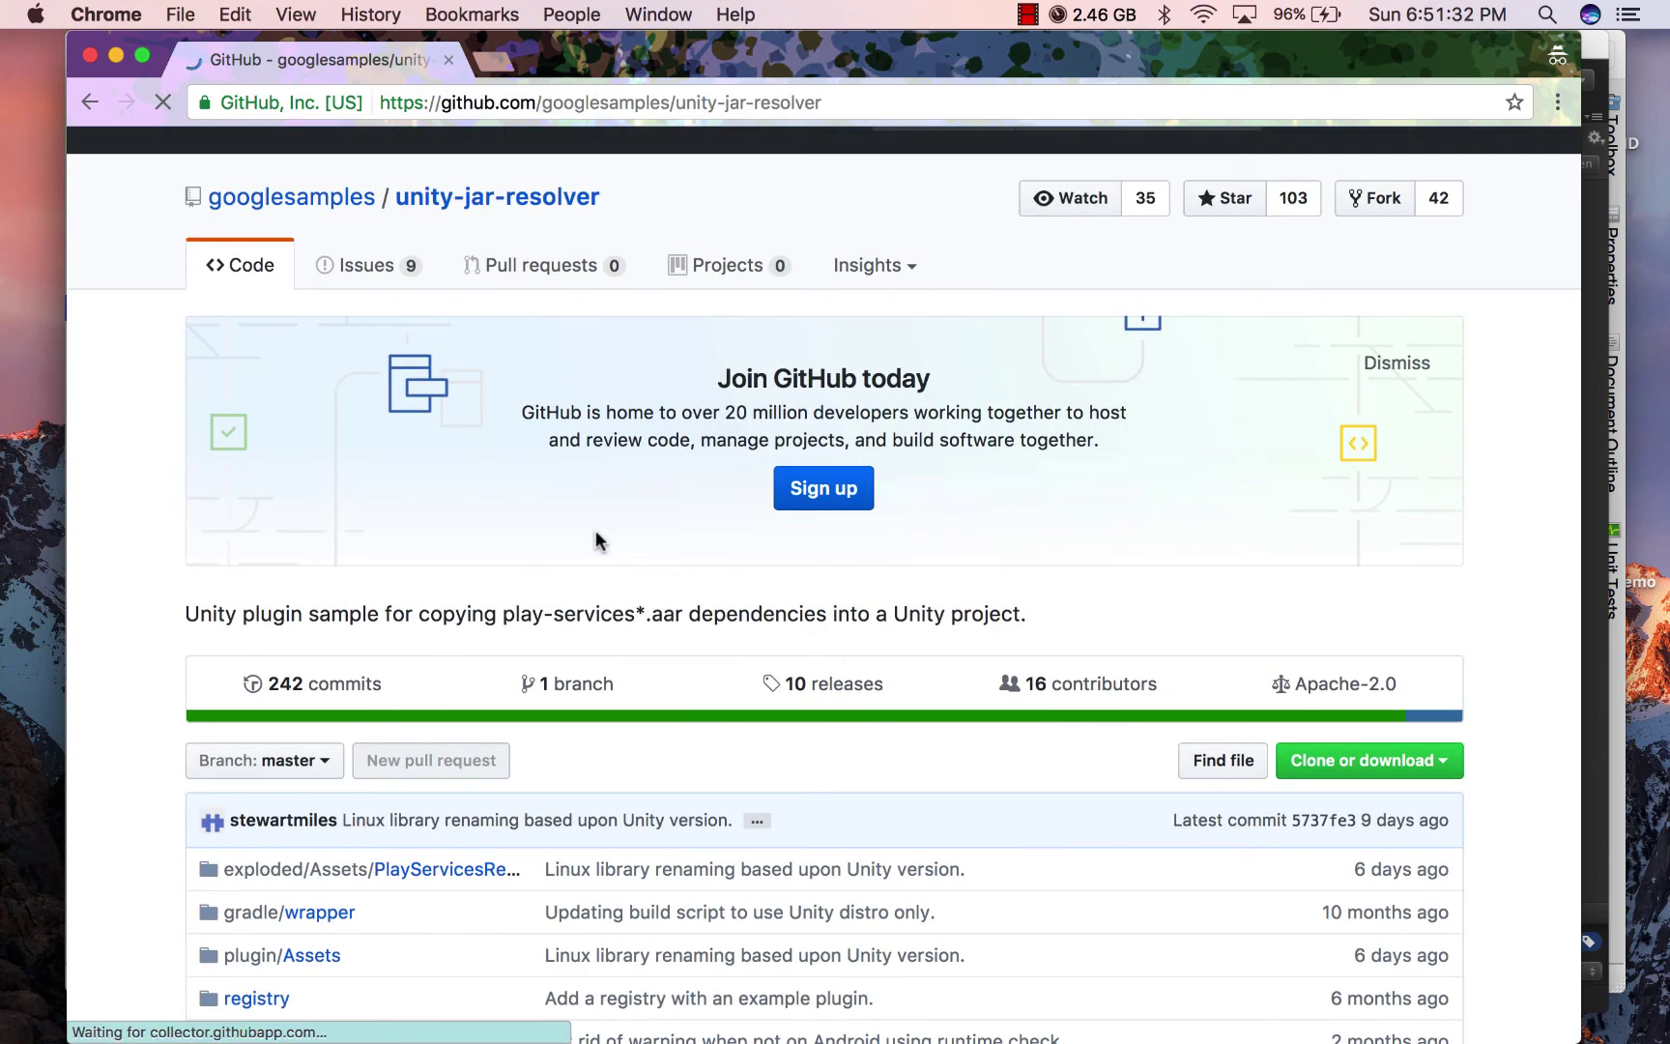
scroll(596, 539, down, 2)
scroll(599, 543, up, 4)
scroll(592, 543, down, 15)
scroll(589, 544, up, 2)
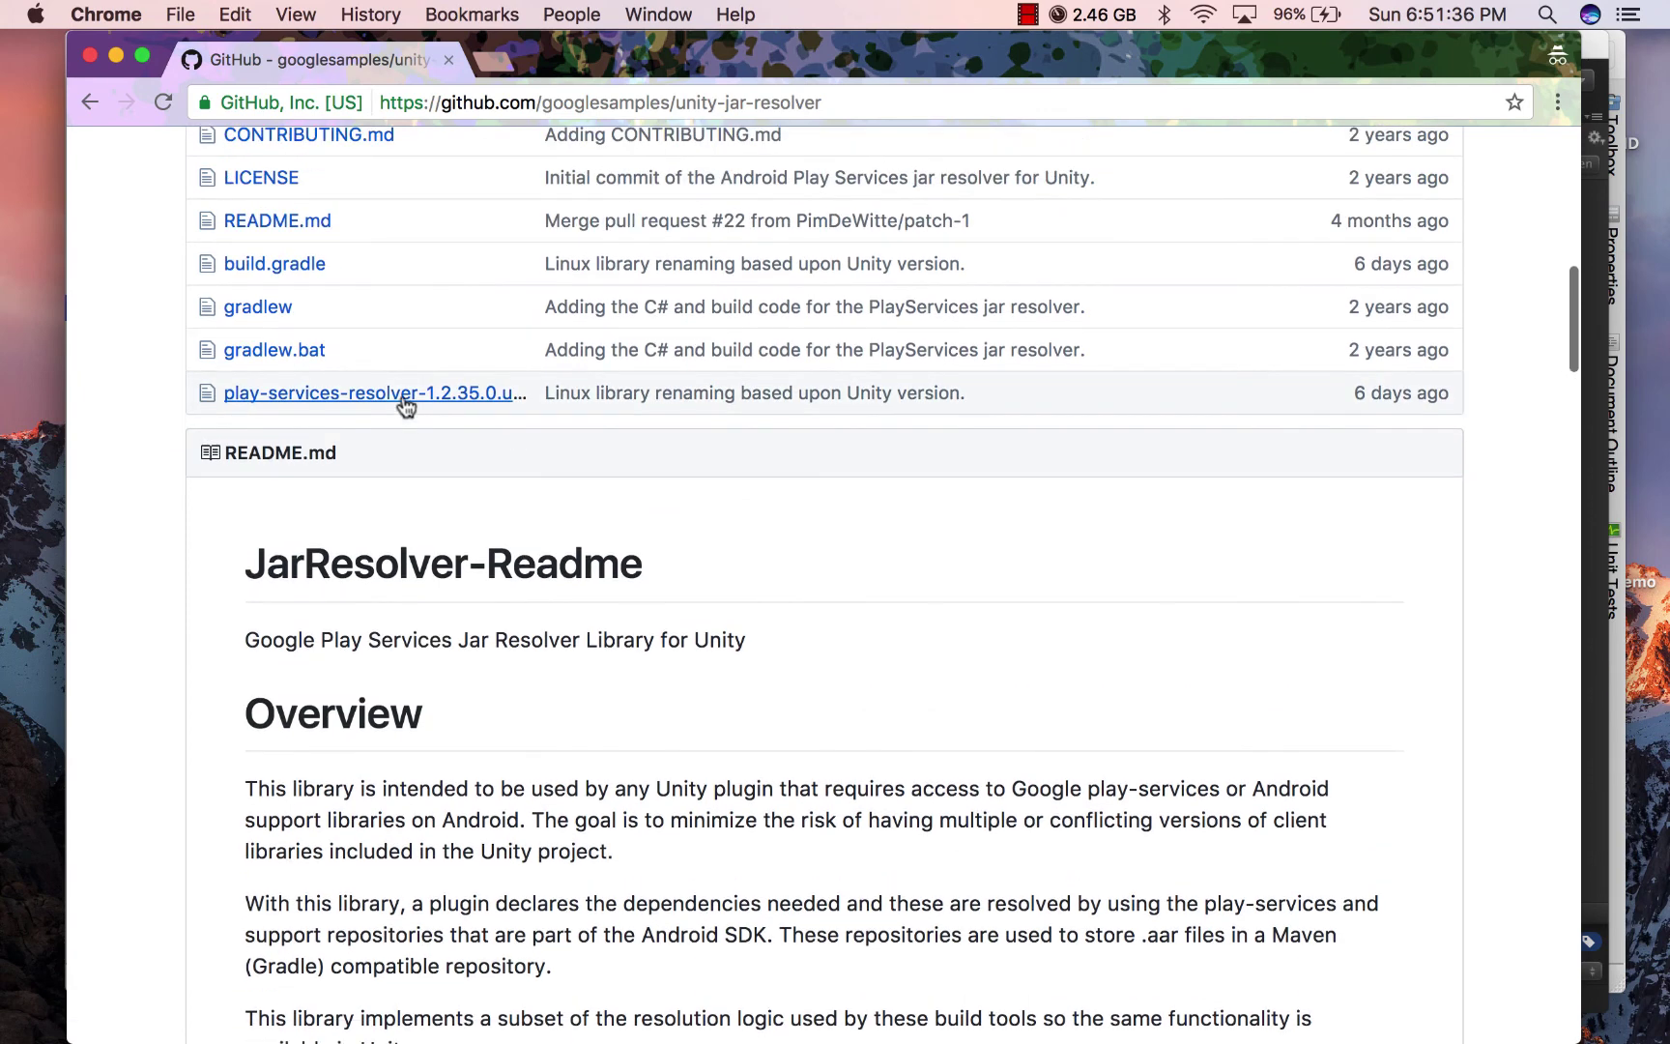
click(400, 395)
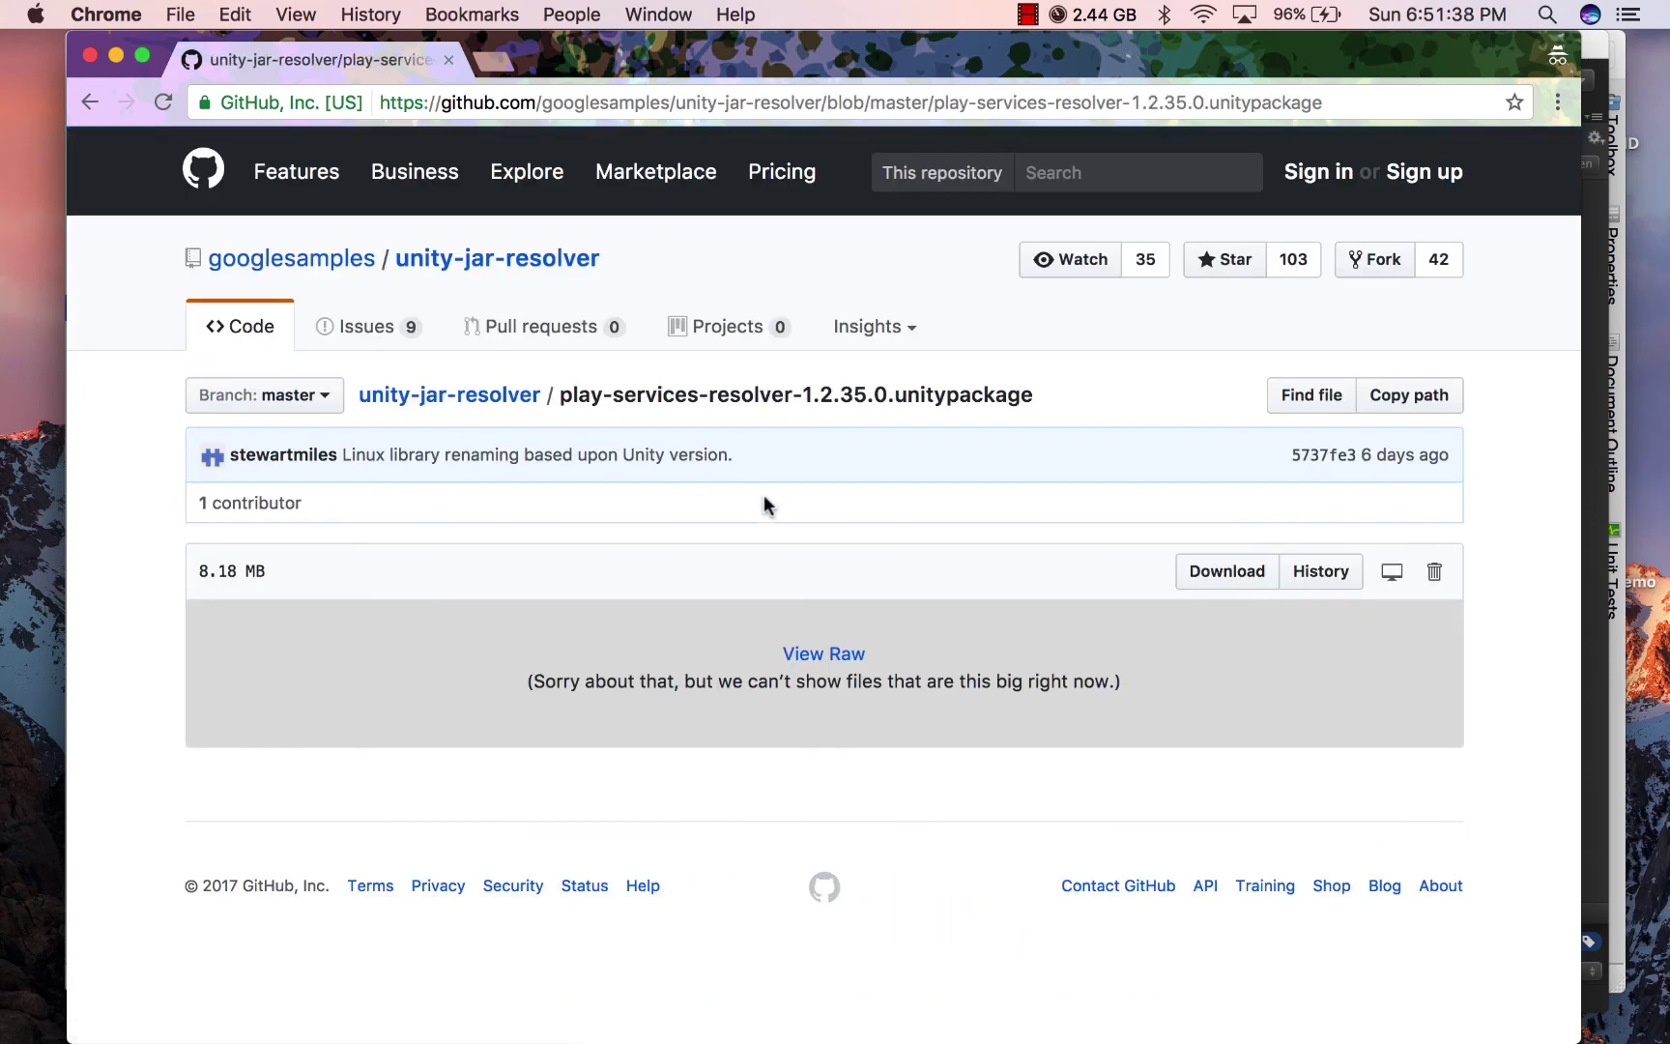
click(1236, 573)
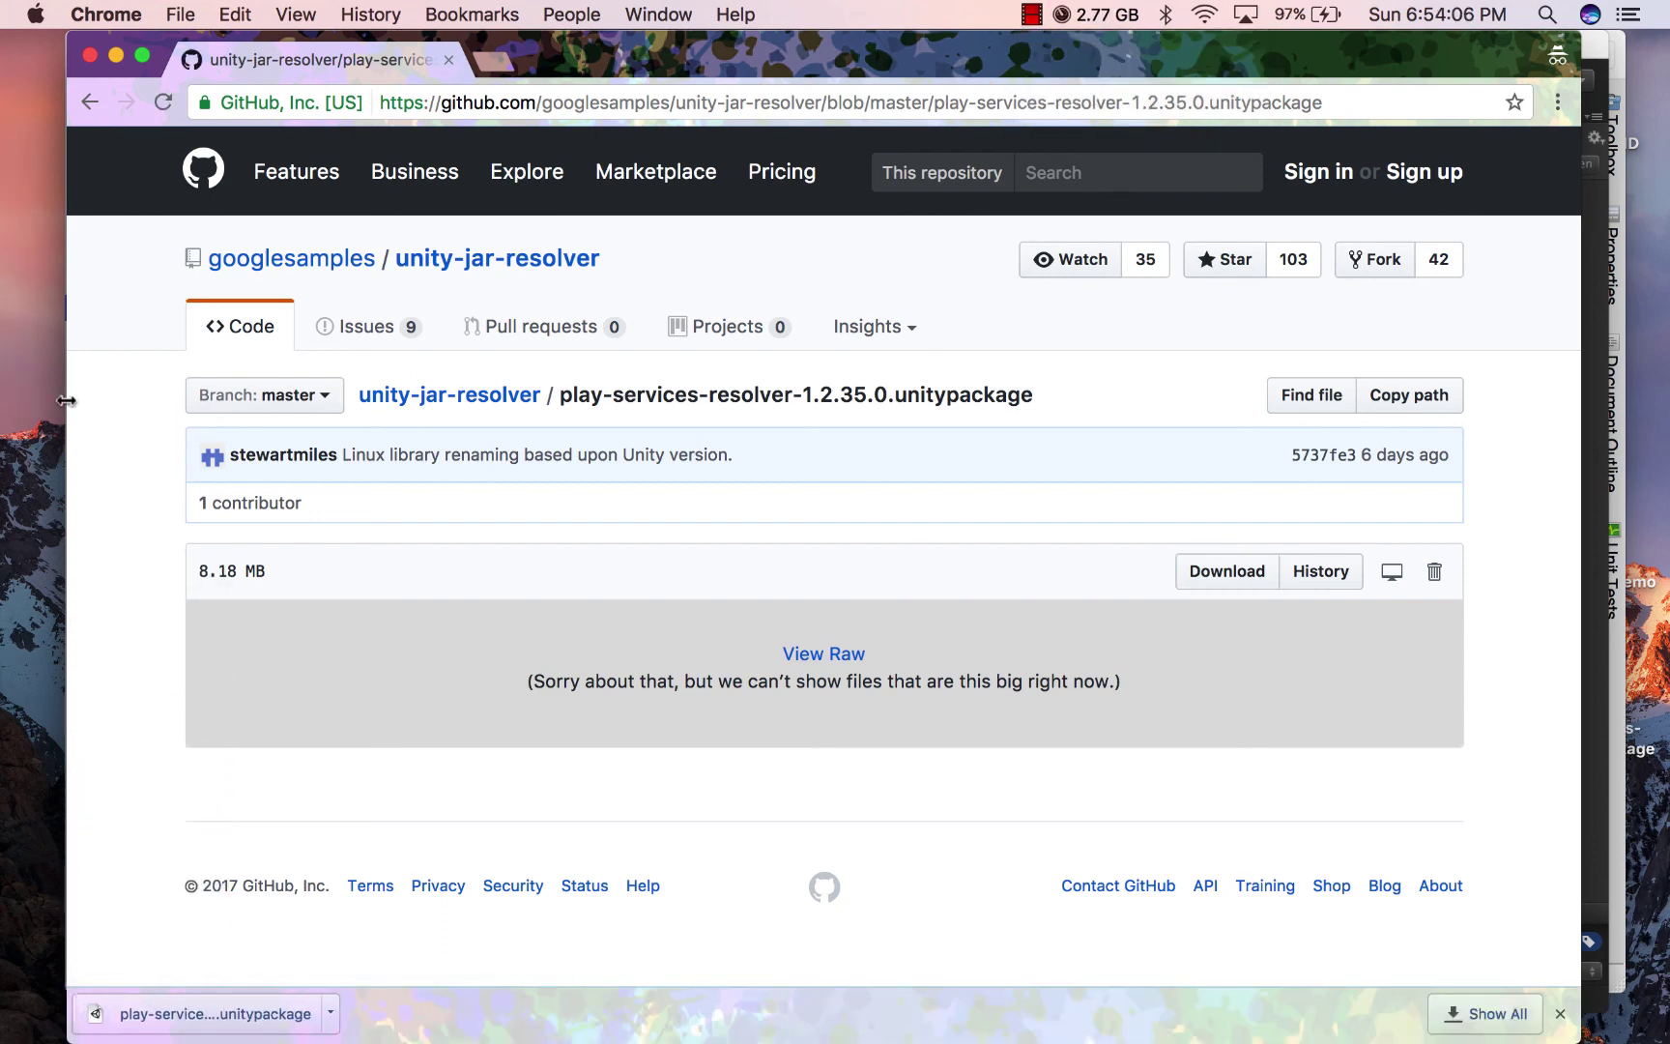
key(ctrl+Up)
- Return to Unity, review and collapse the Locomotion folder, and open the Assets menu
click(306, 650)
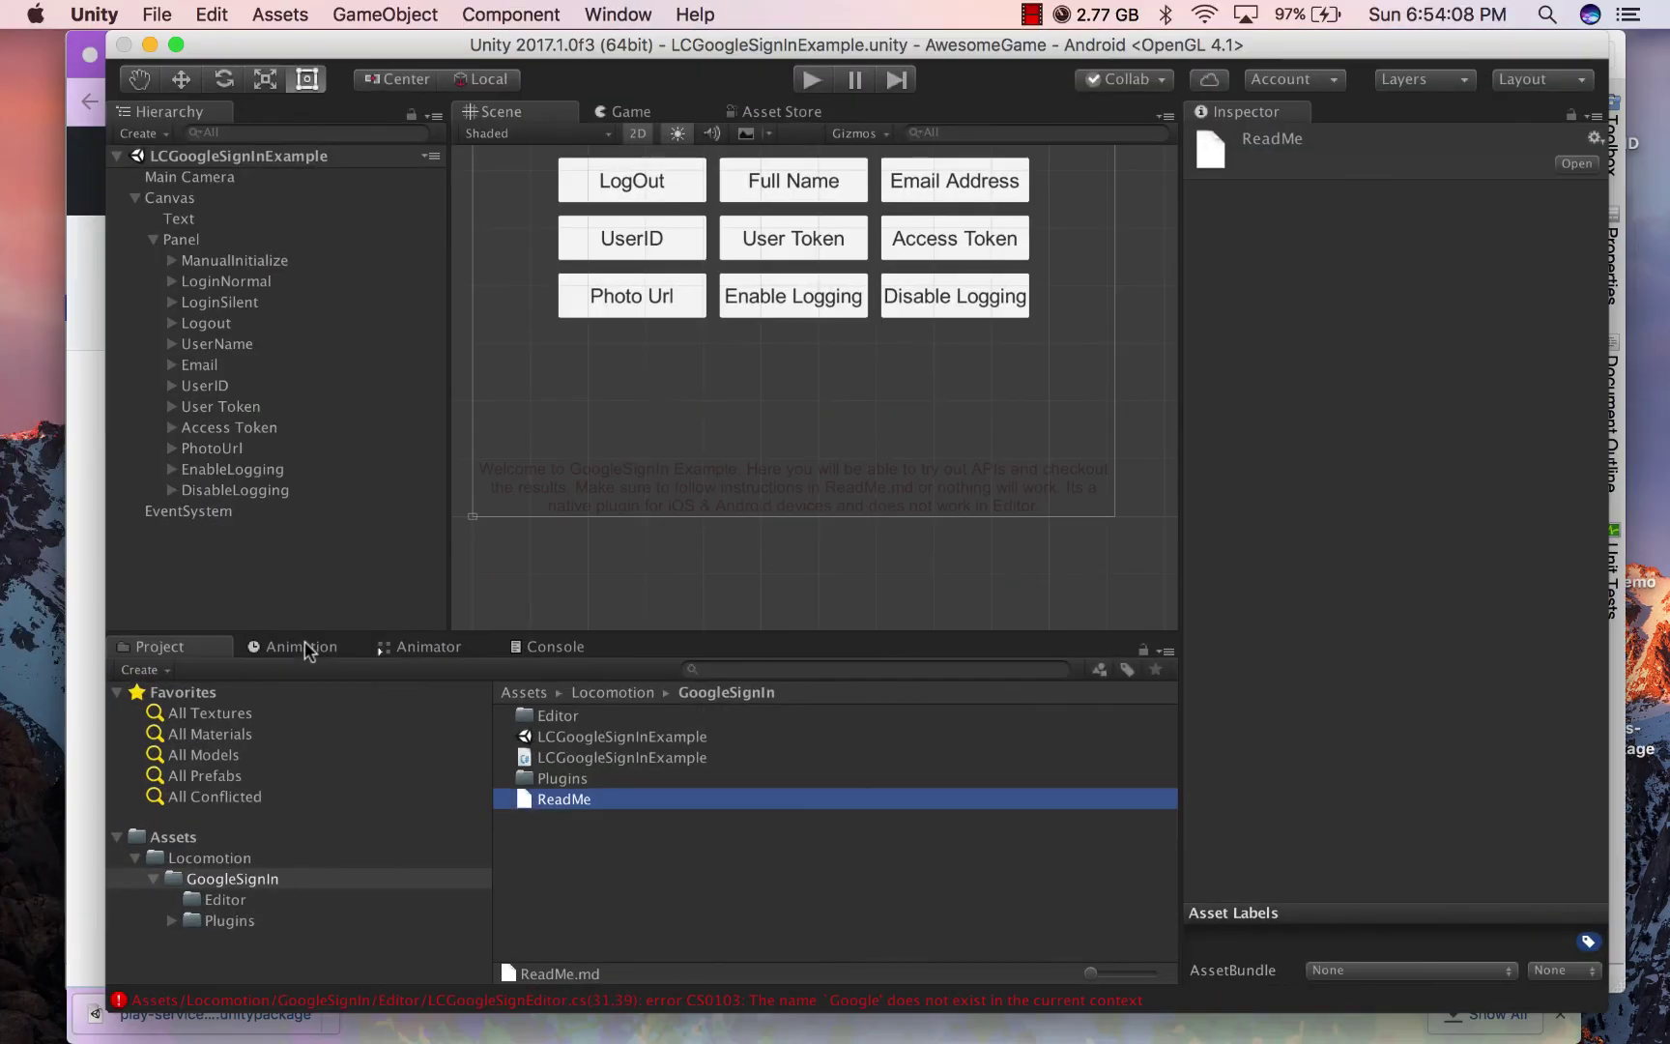
click(235, 857)
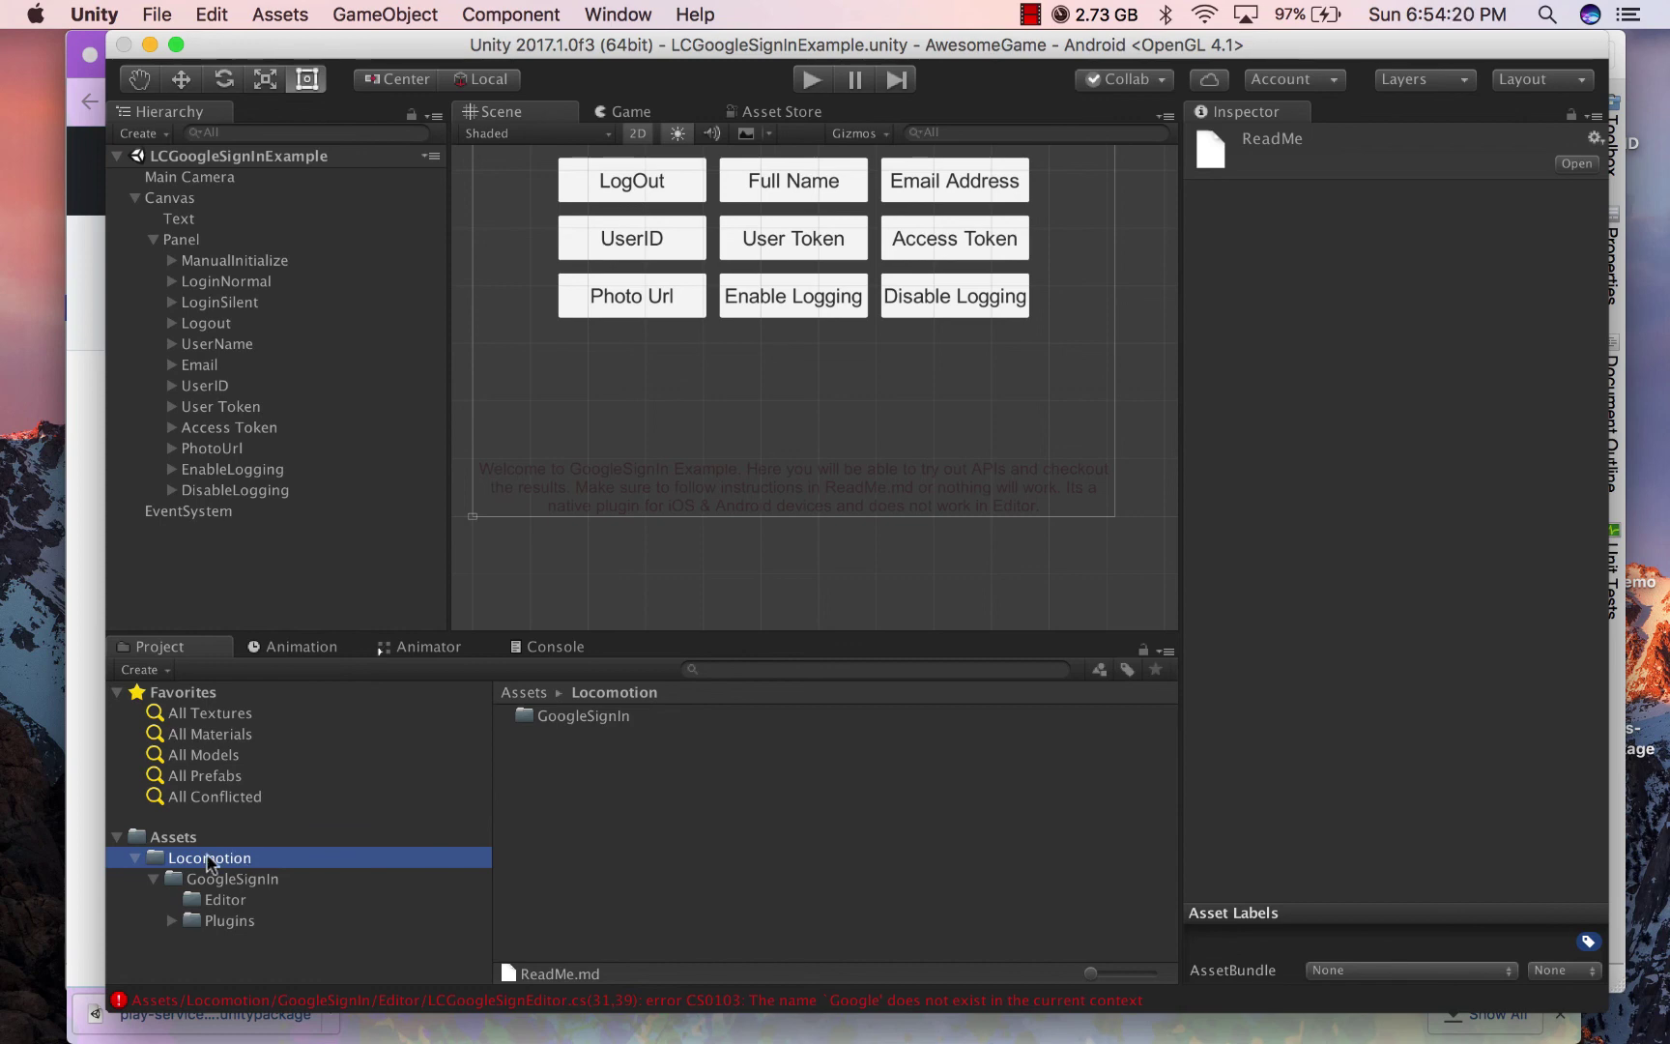
click(134, 858)
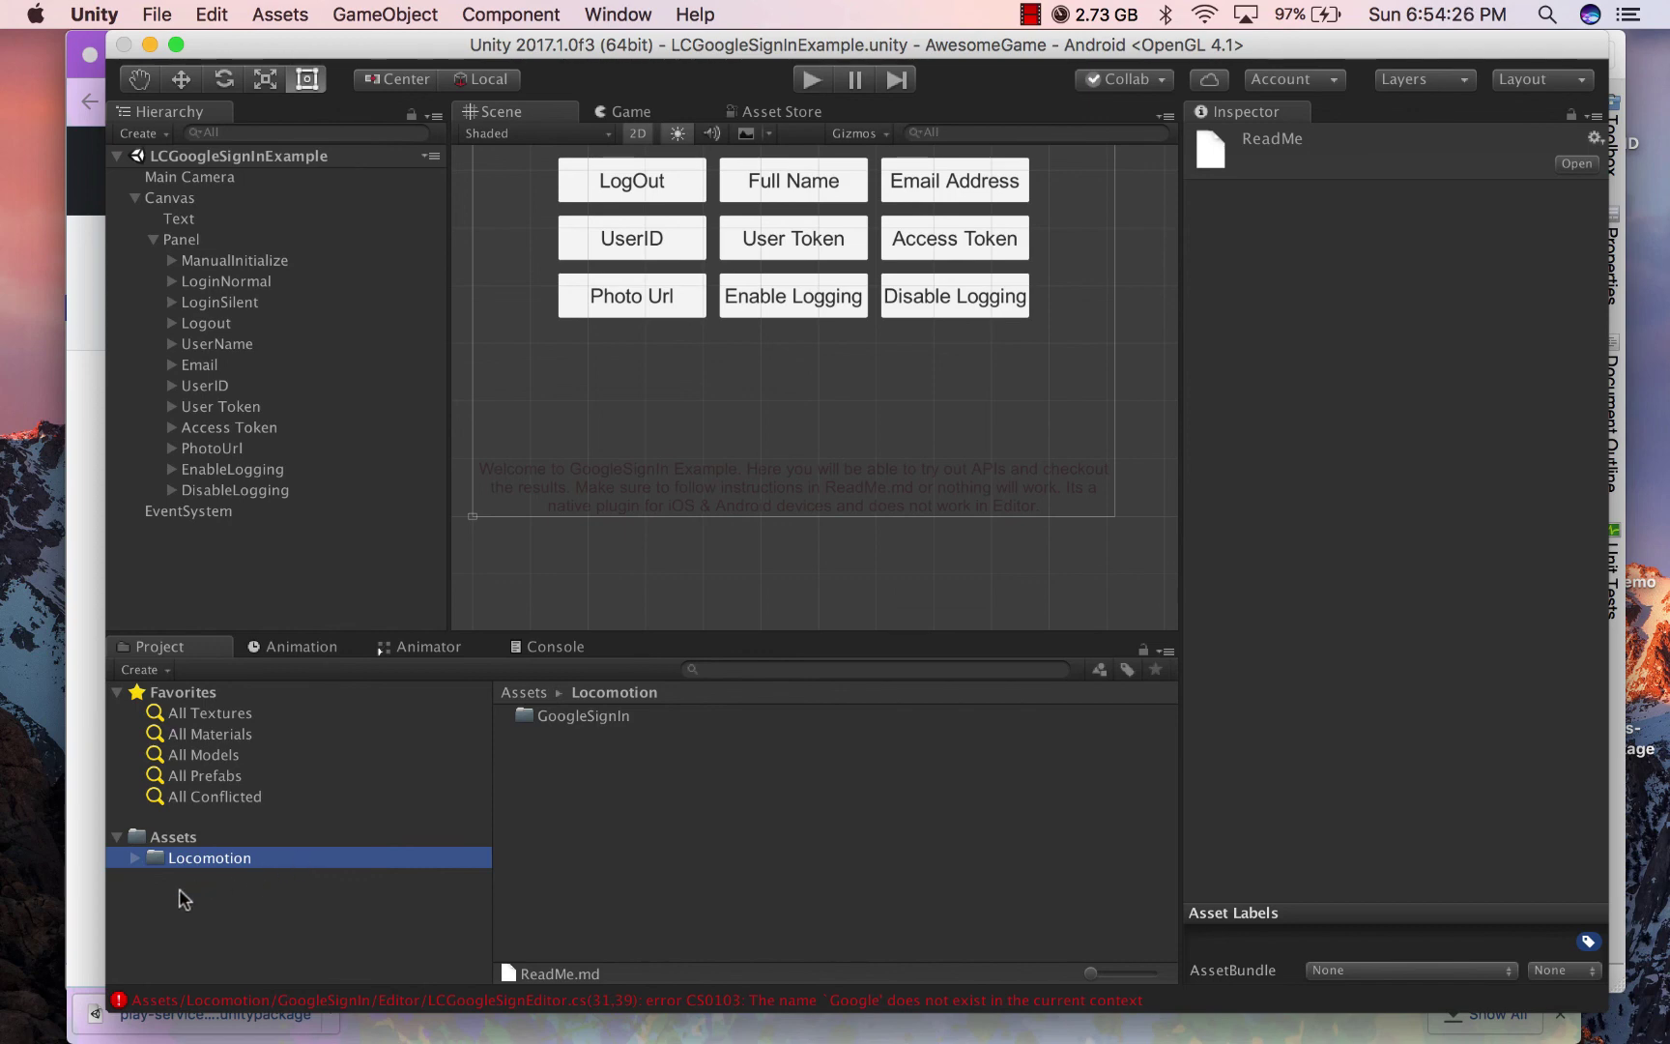
click(294, 11)
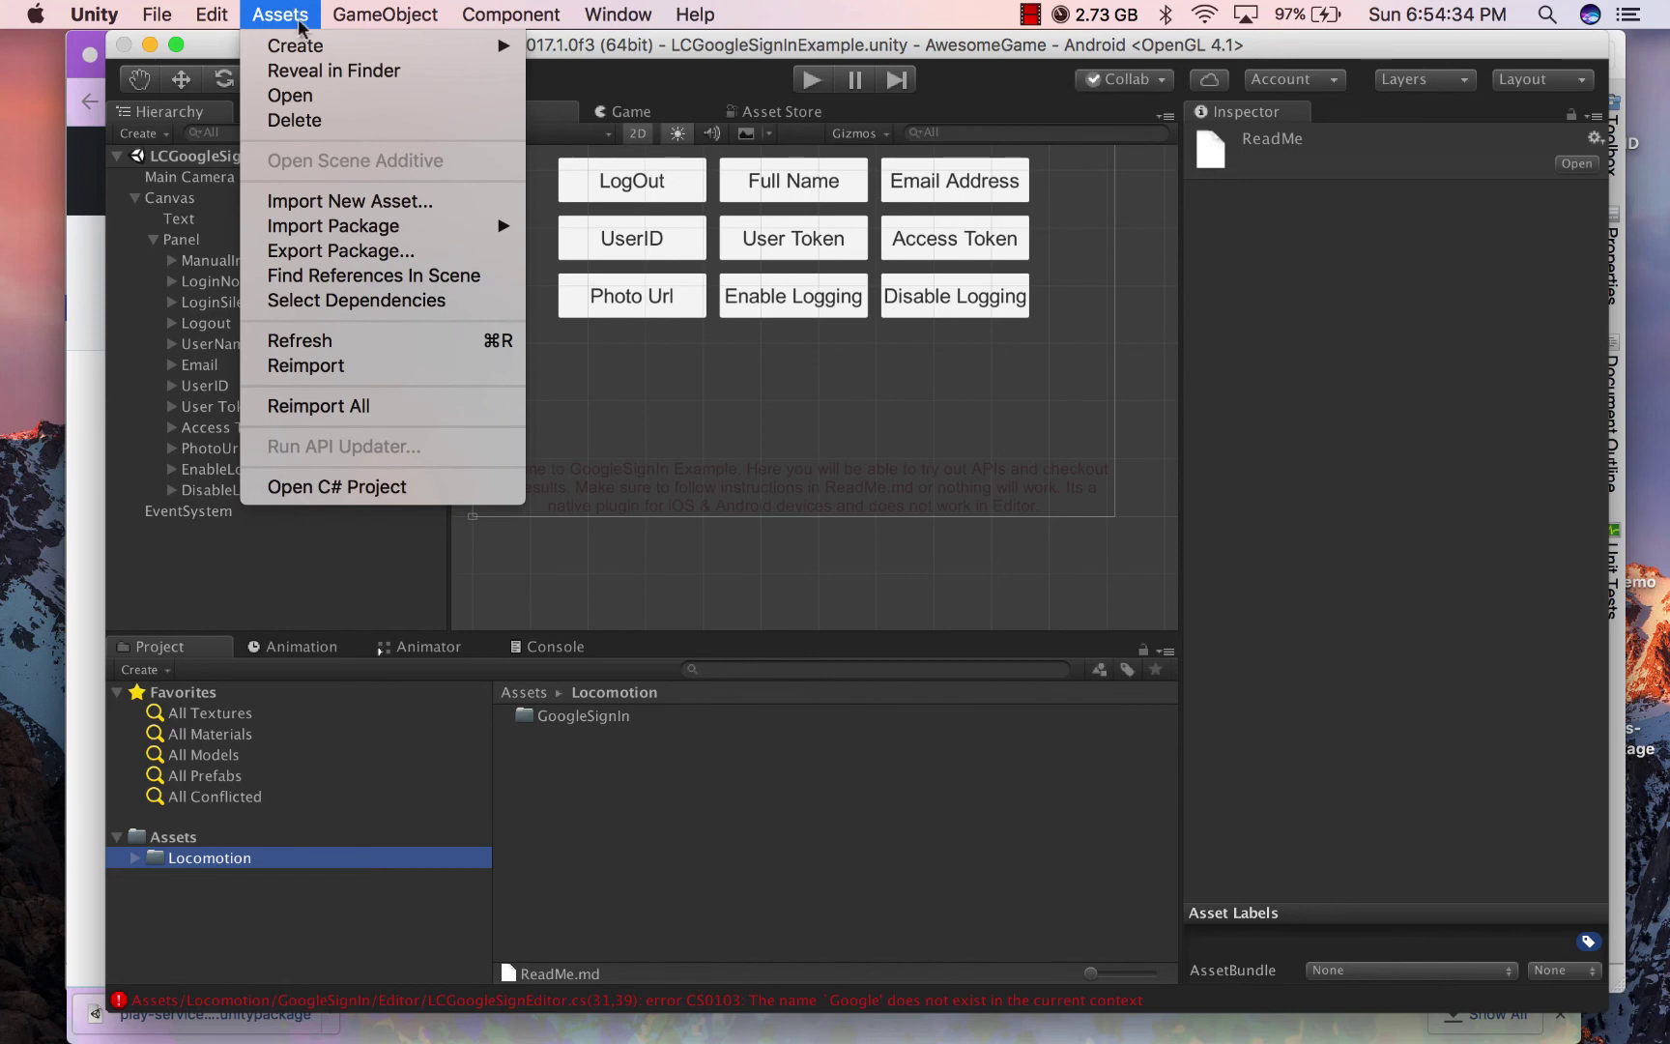
- Import all files of the play-services-resolver-1.2.35.0 custom package
mouse_move(386, 225)
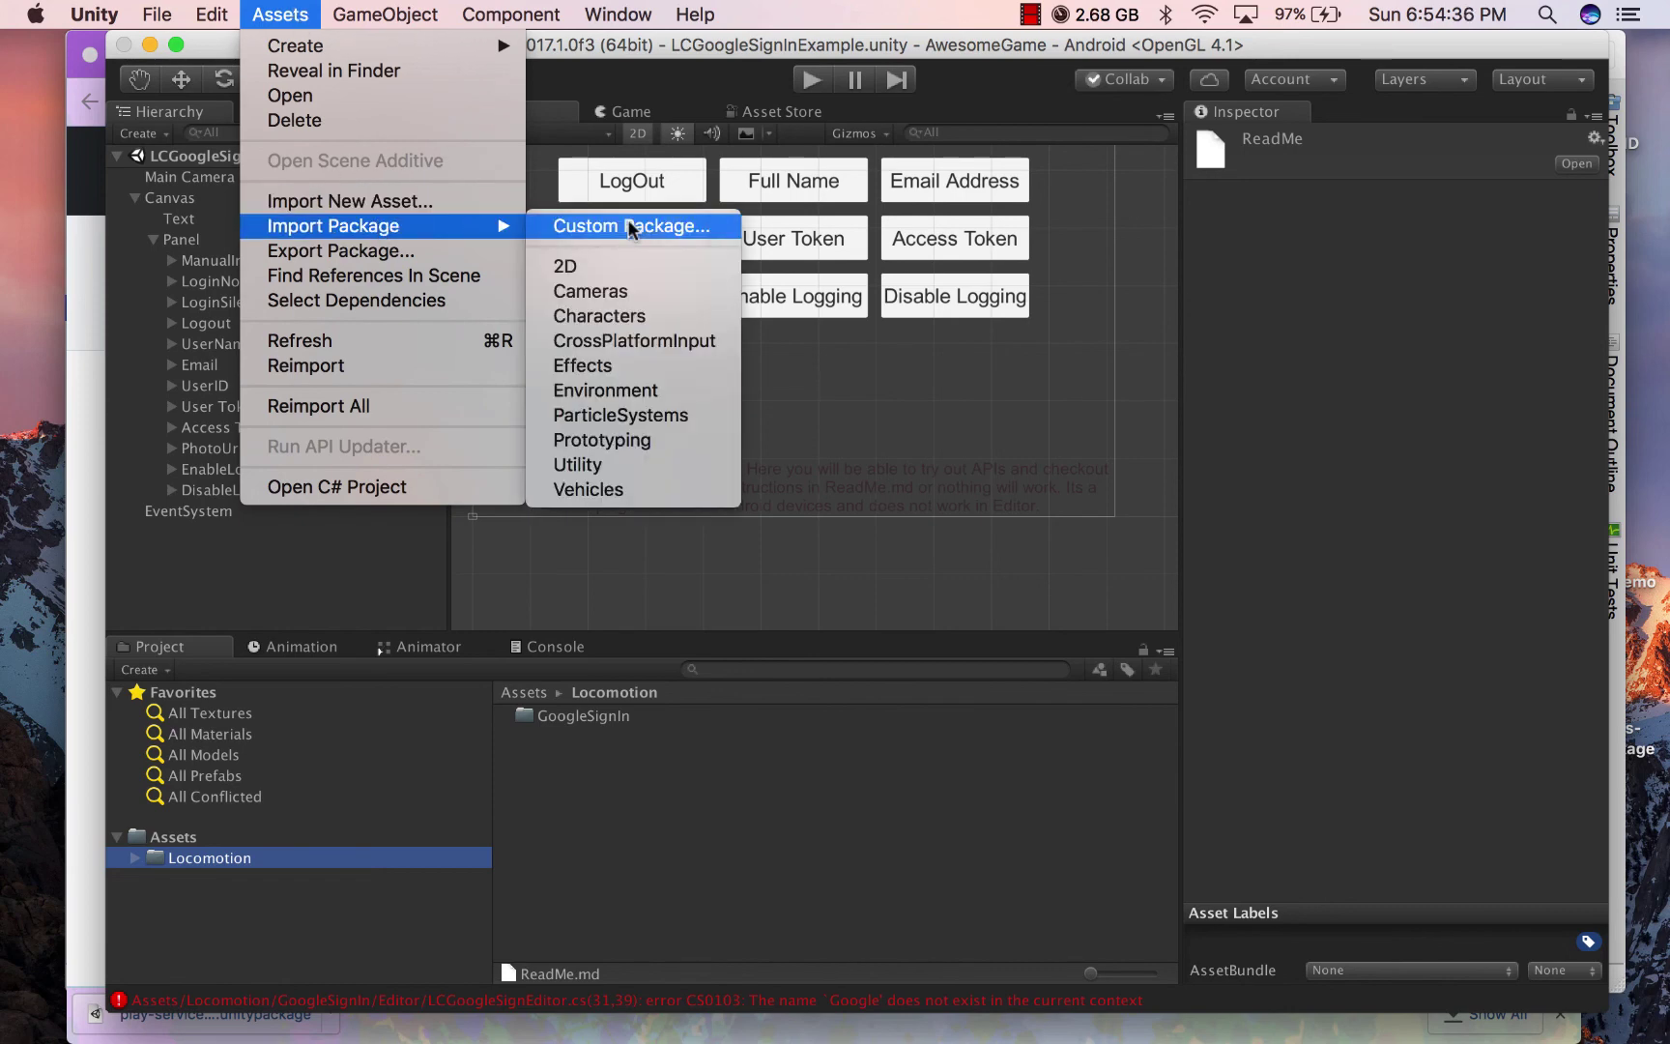
click(601, 228)
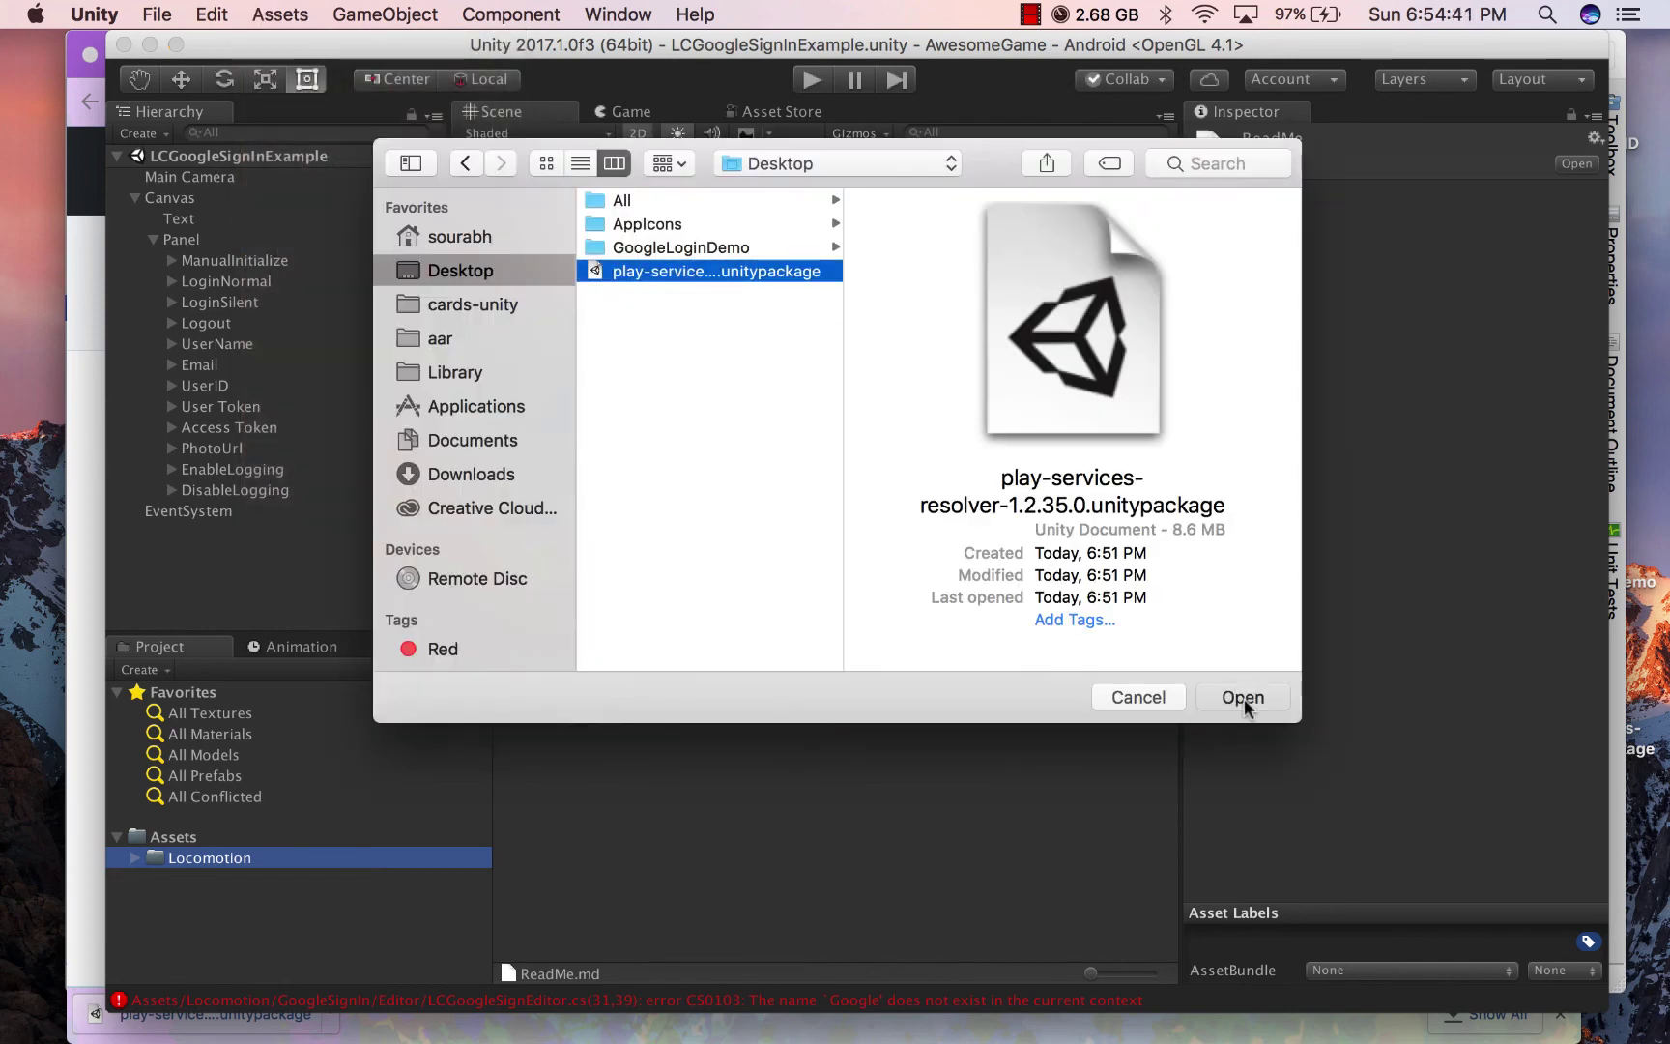
click(1242, 697)
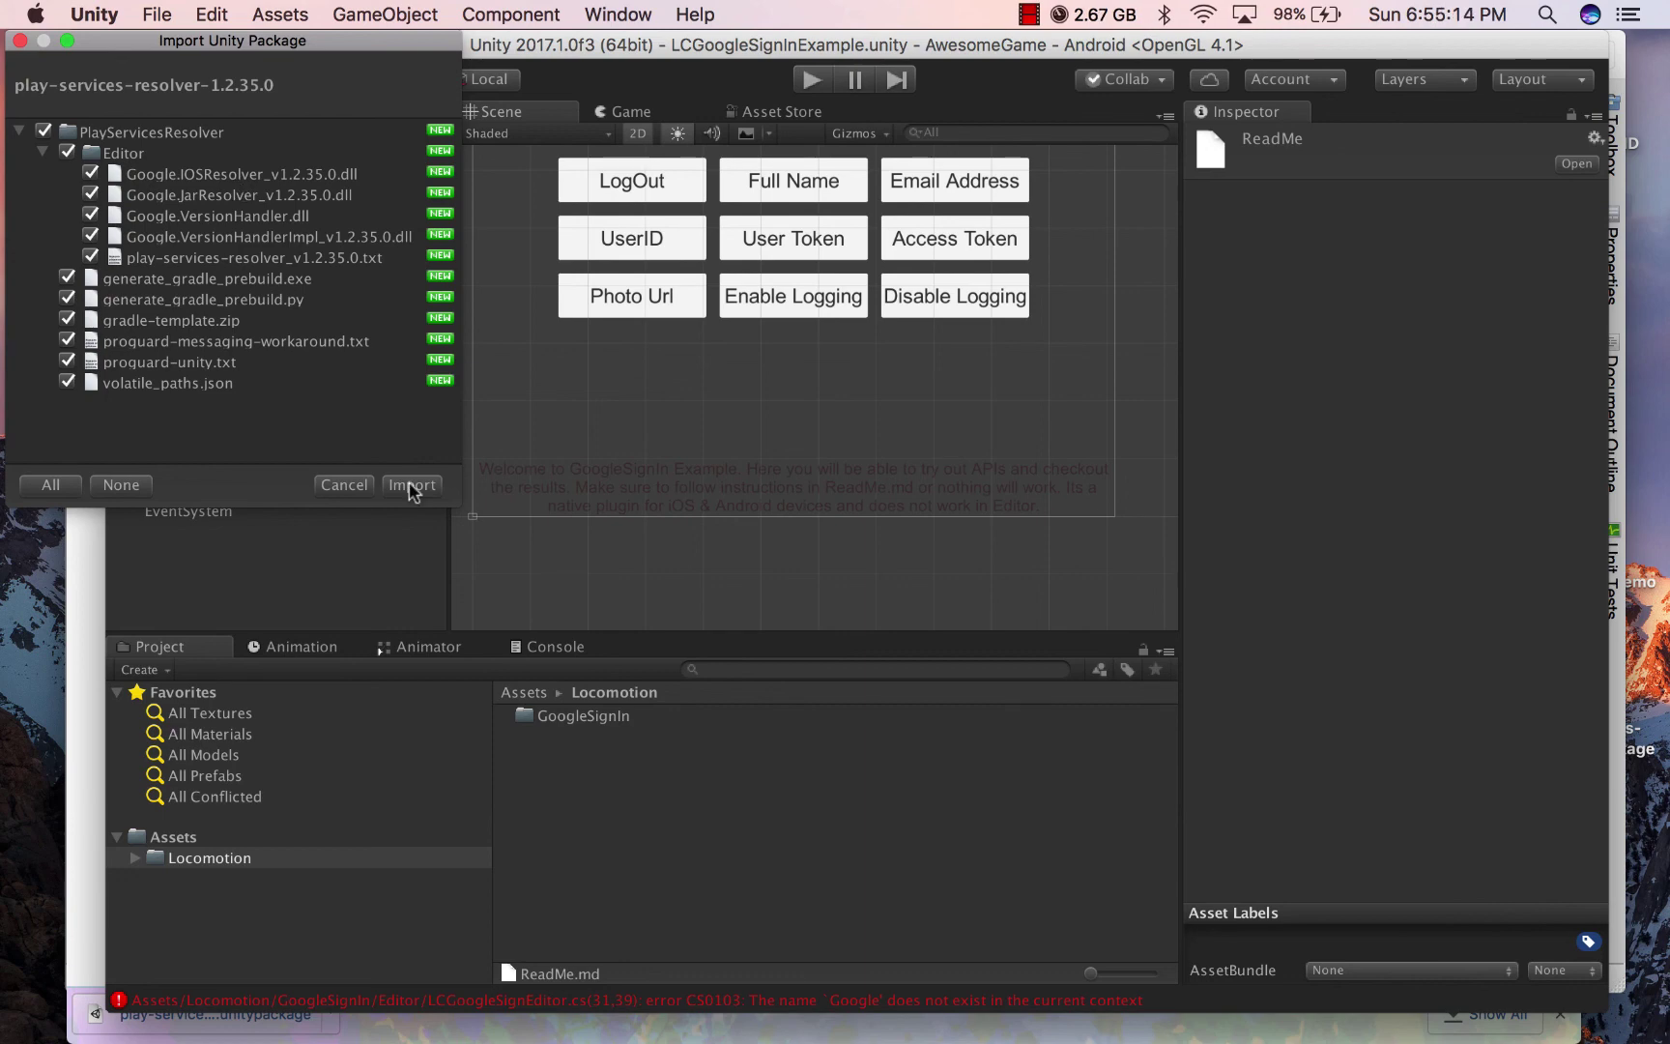
click(412, 484)
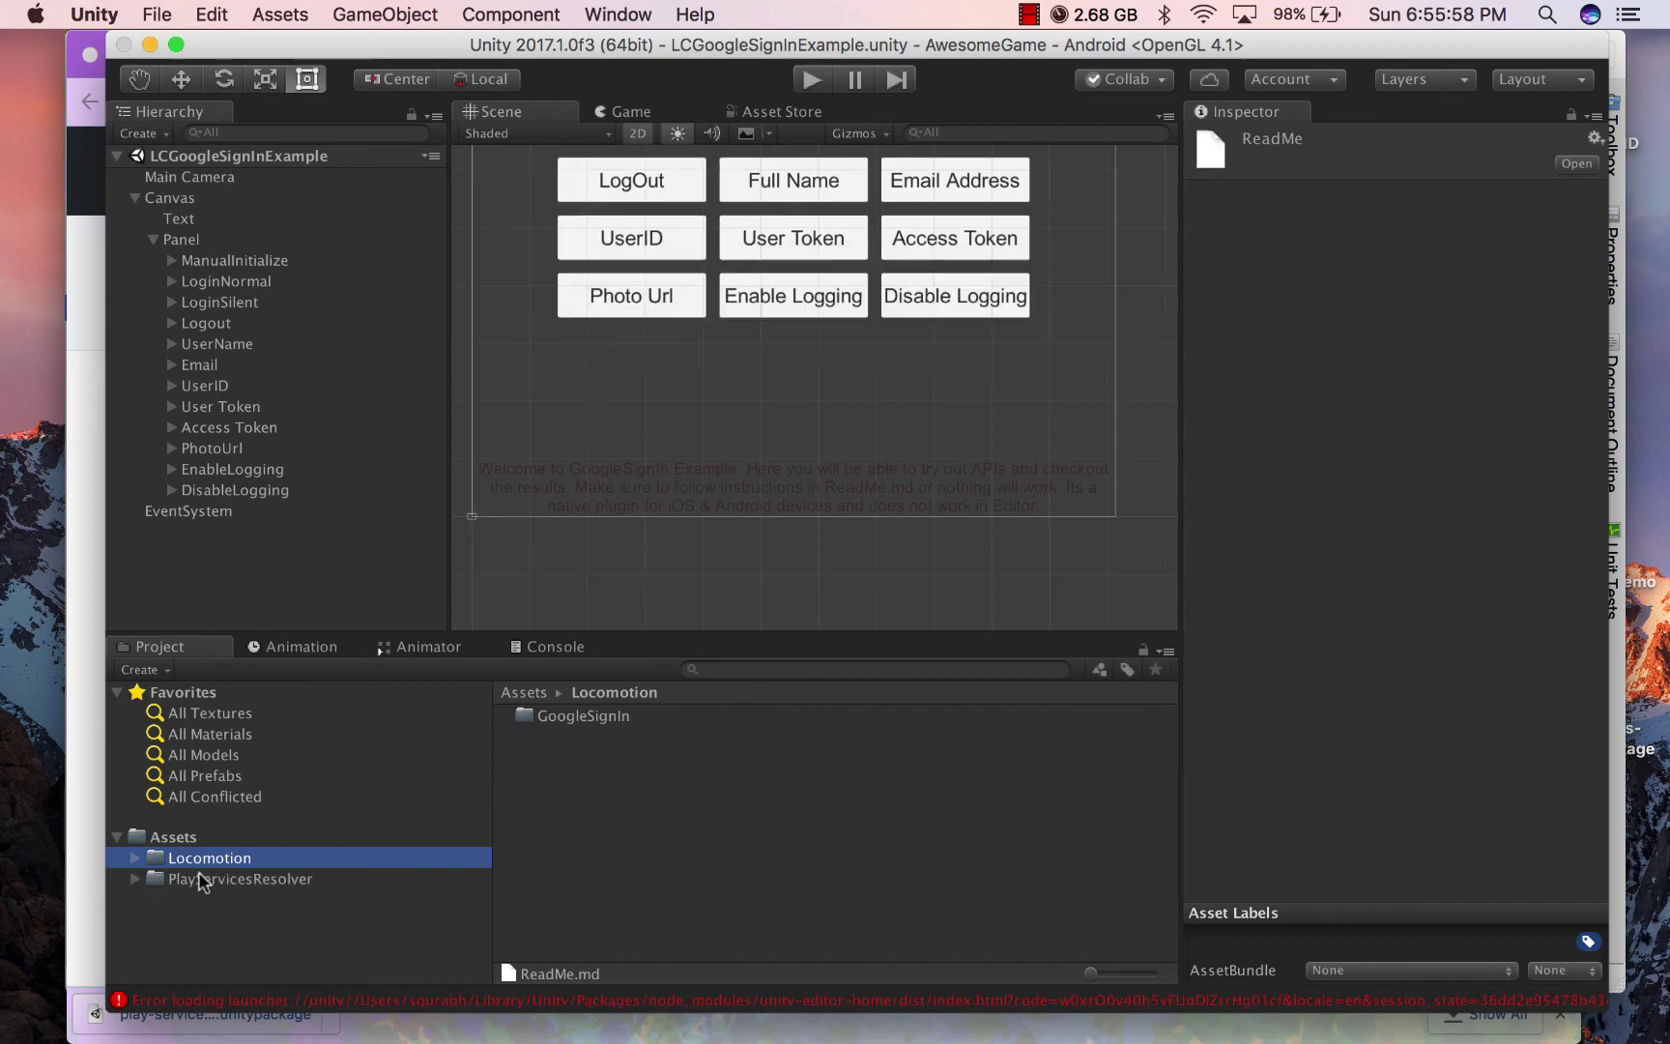
- Run Resolve Client Jars on the PlayServicesResolver folder and acknowledge the completion message
click(201, 880)
right_click(201, 879)
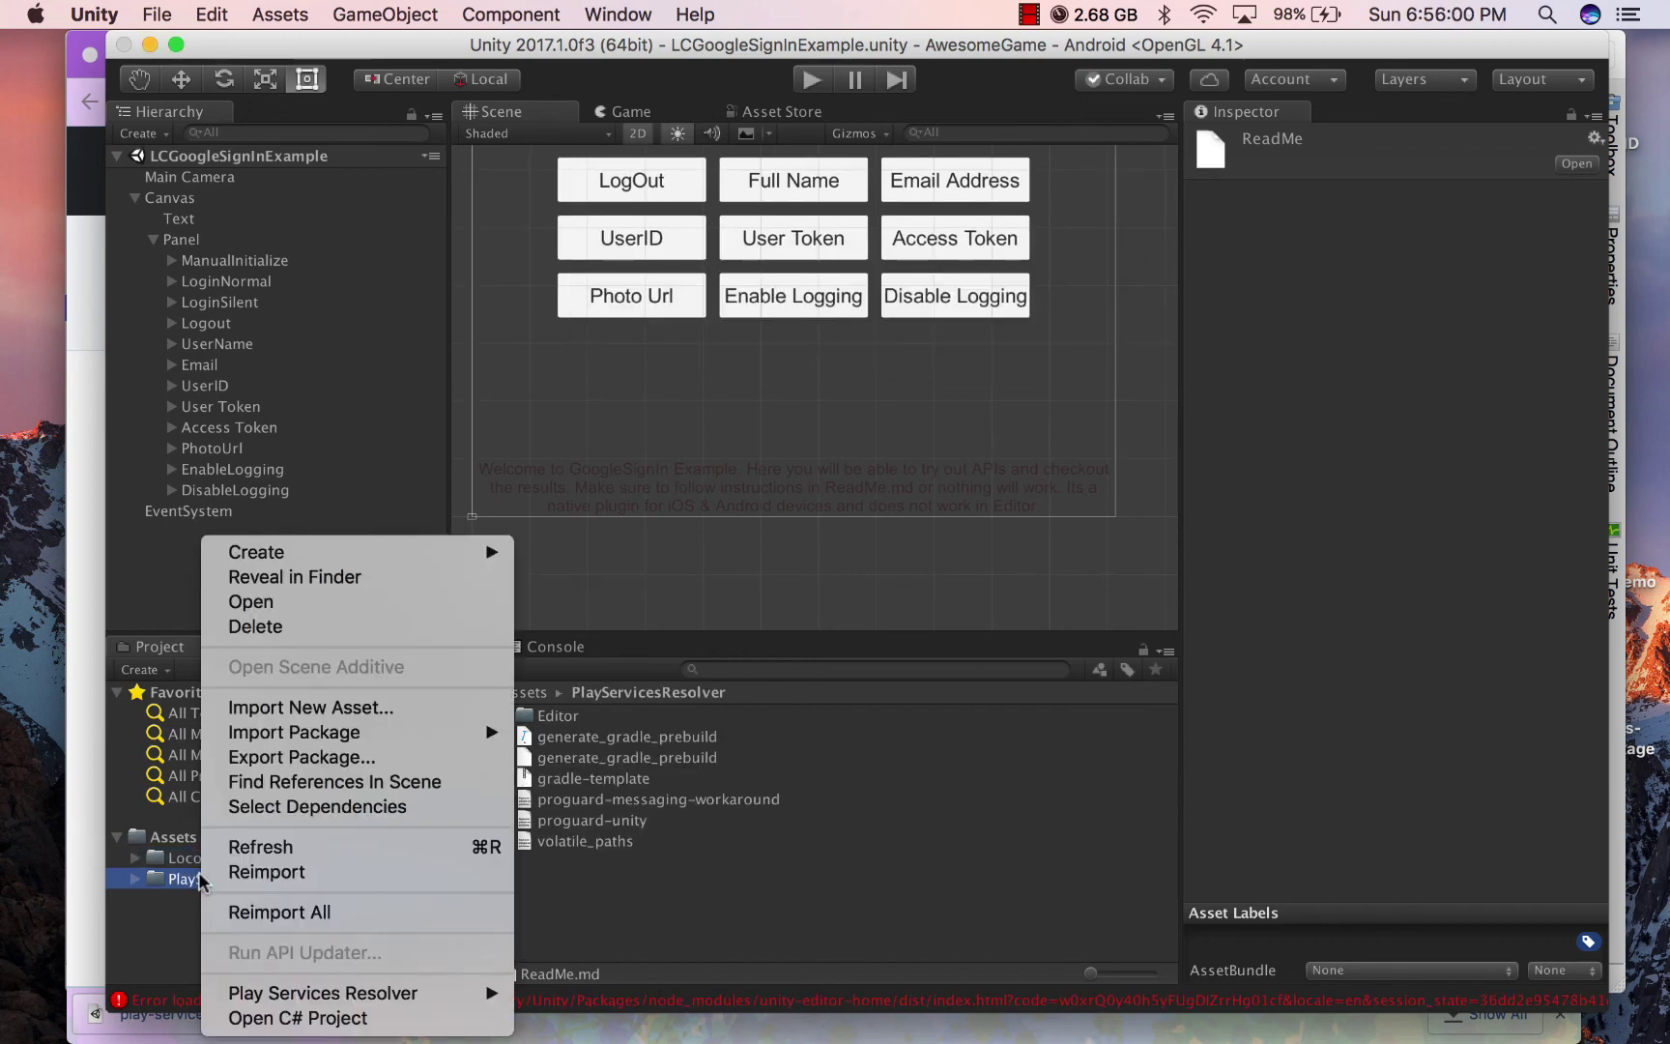
mouse_move(406, 992)
mouse_move(599, 1018)
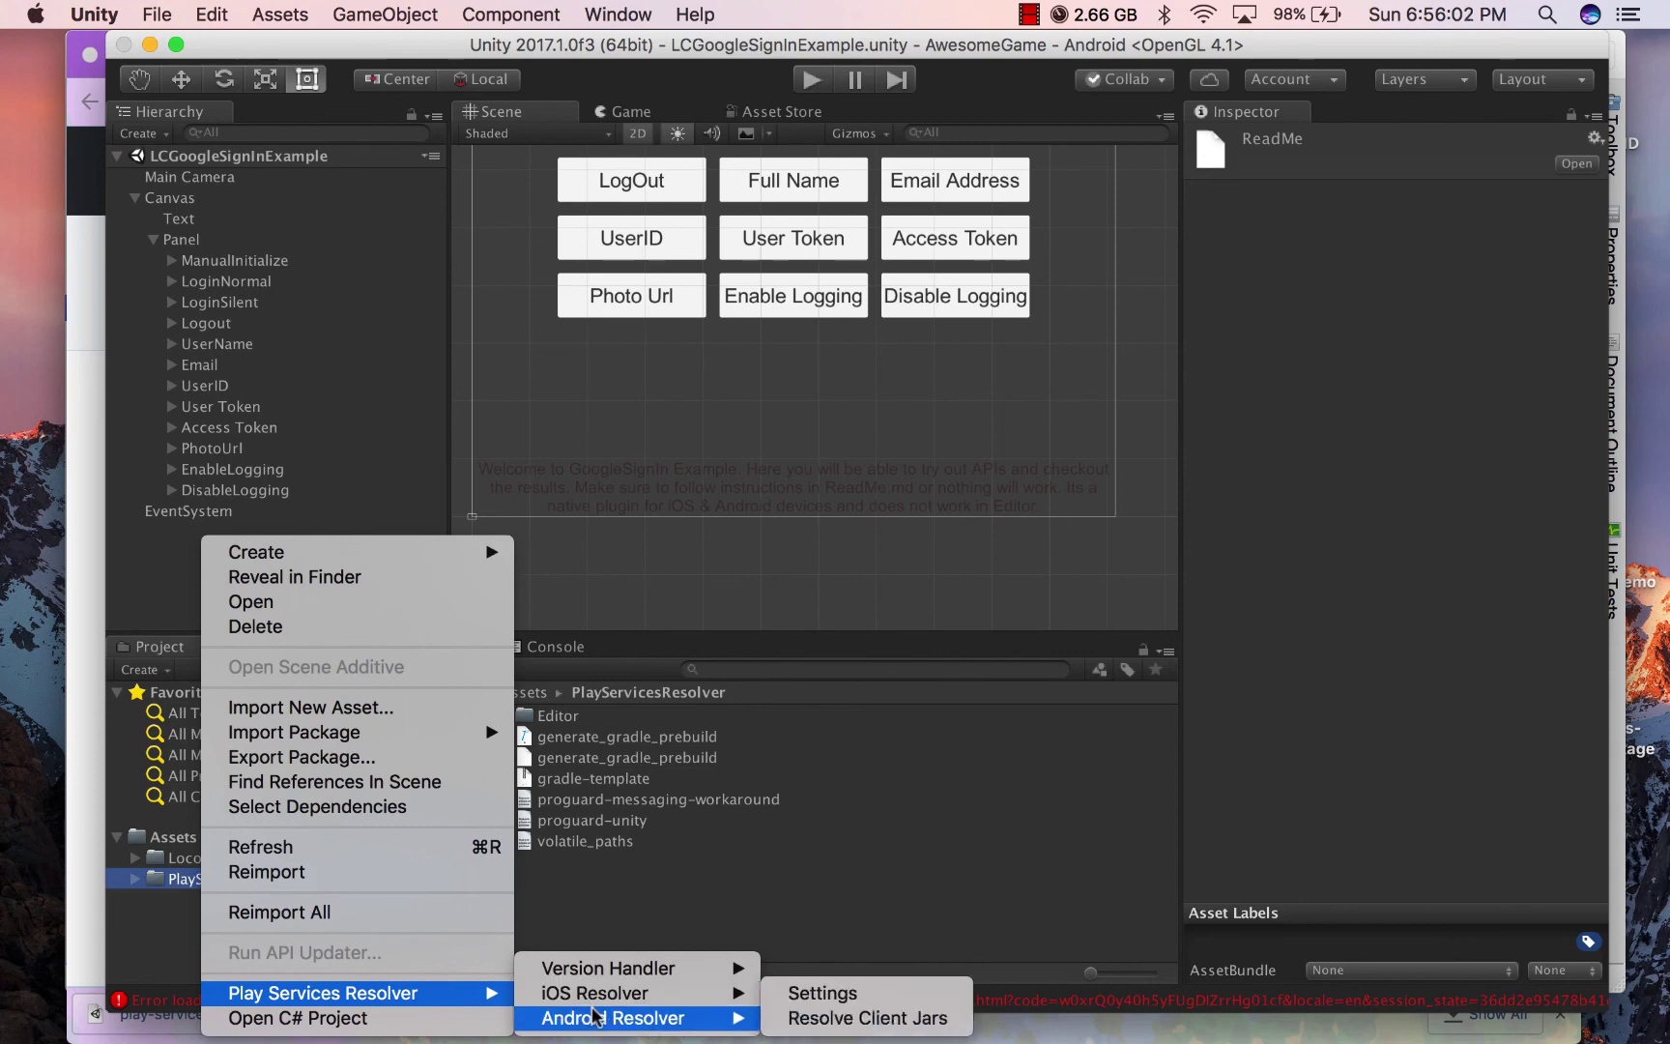
click(826, 1017)
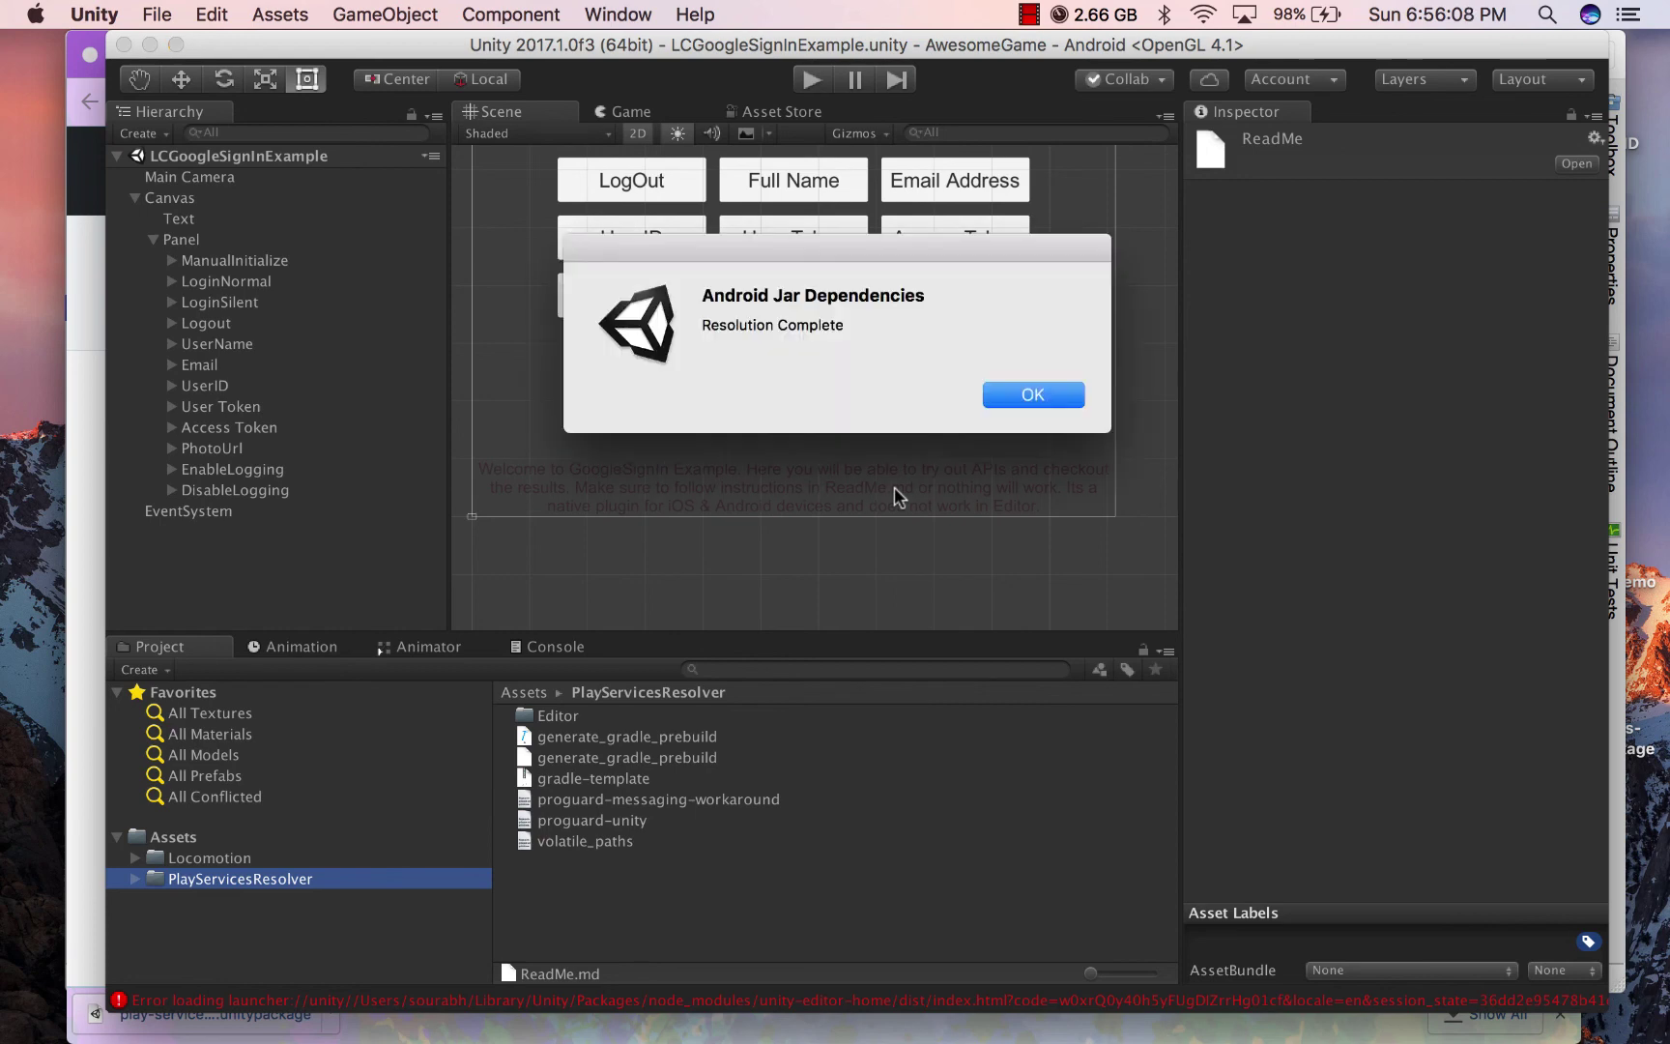
click(1030, 397)
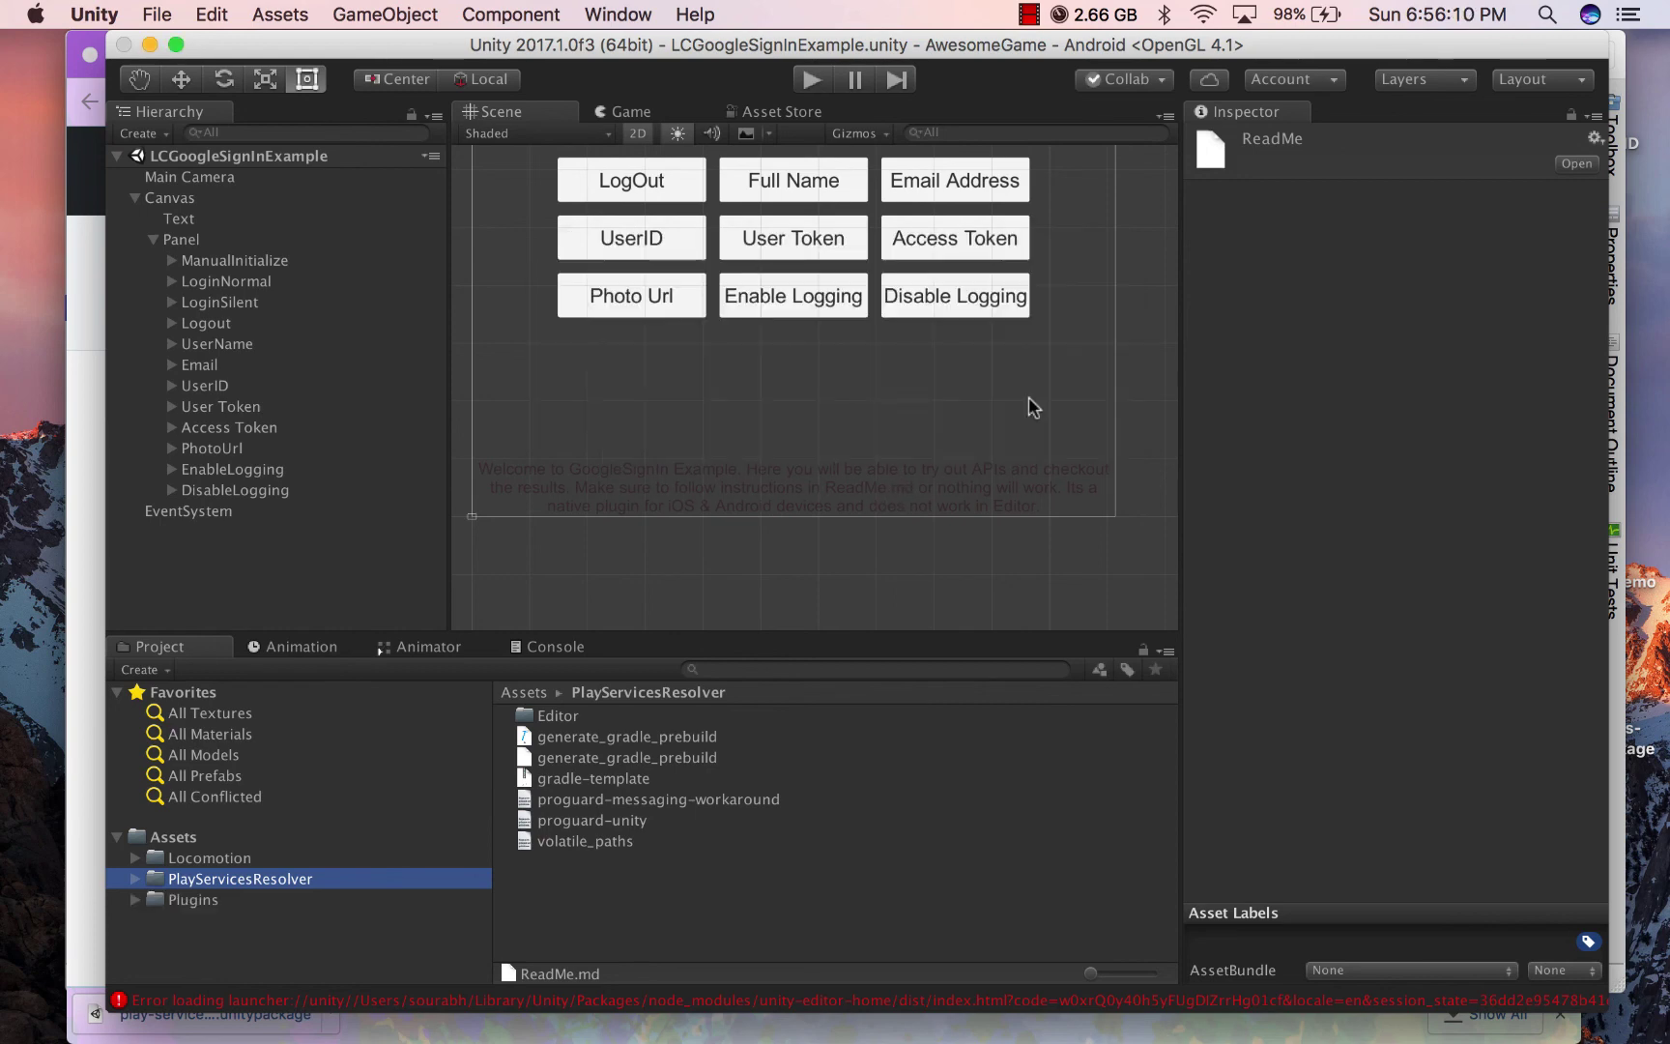
- In Plugins/Android, inspect the appcompat-v7, animated-vector-drawable and play-services-auth 11.0.1 library settings
click(184, 900)
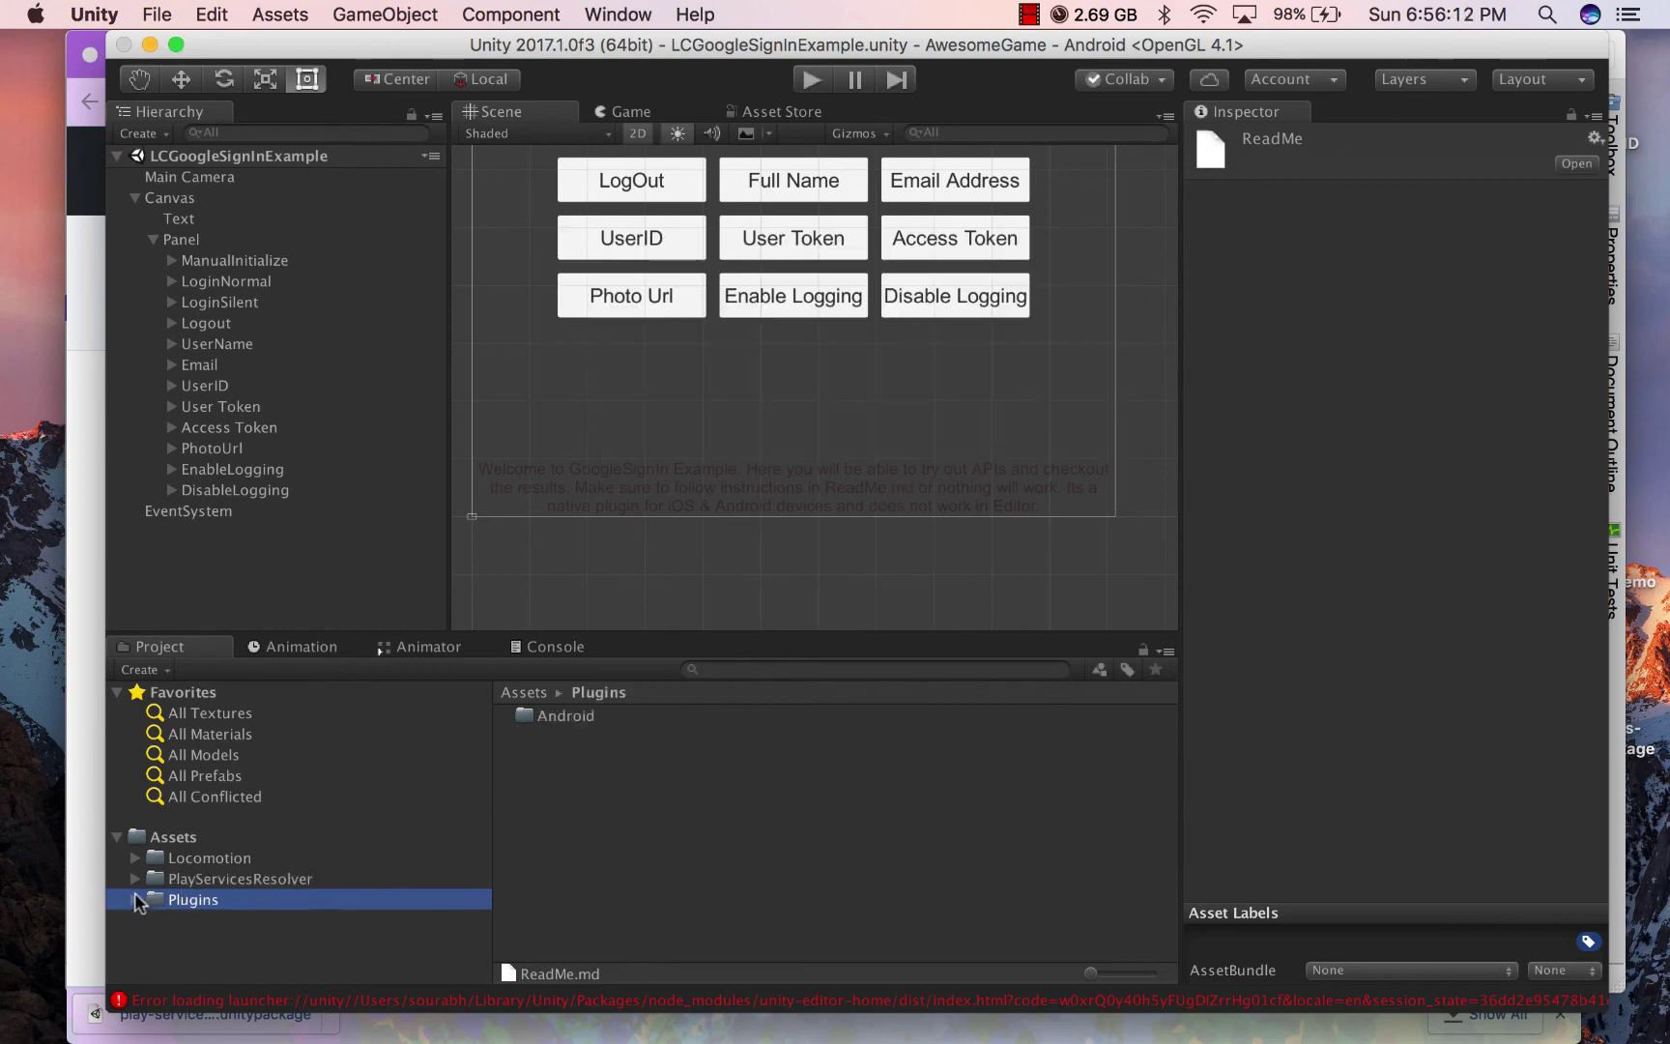
click(136, 899)
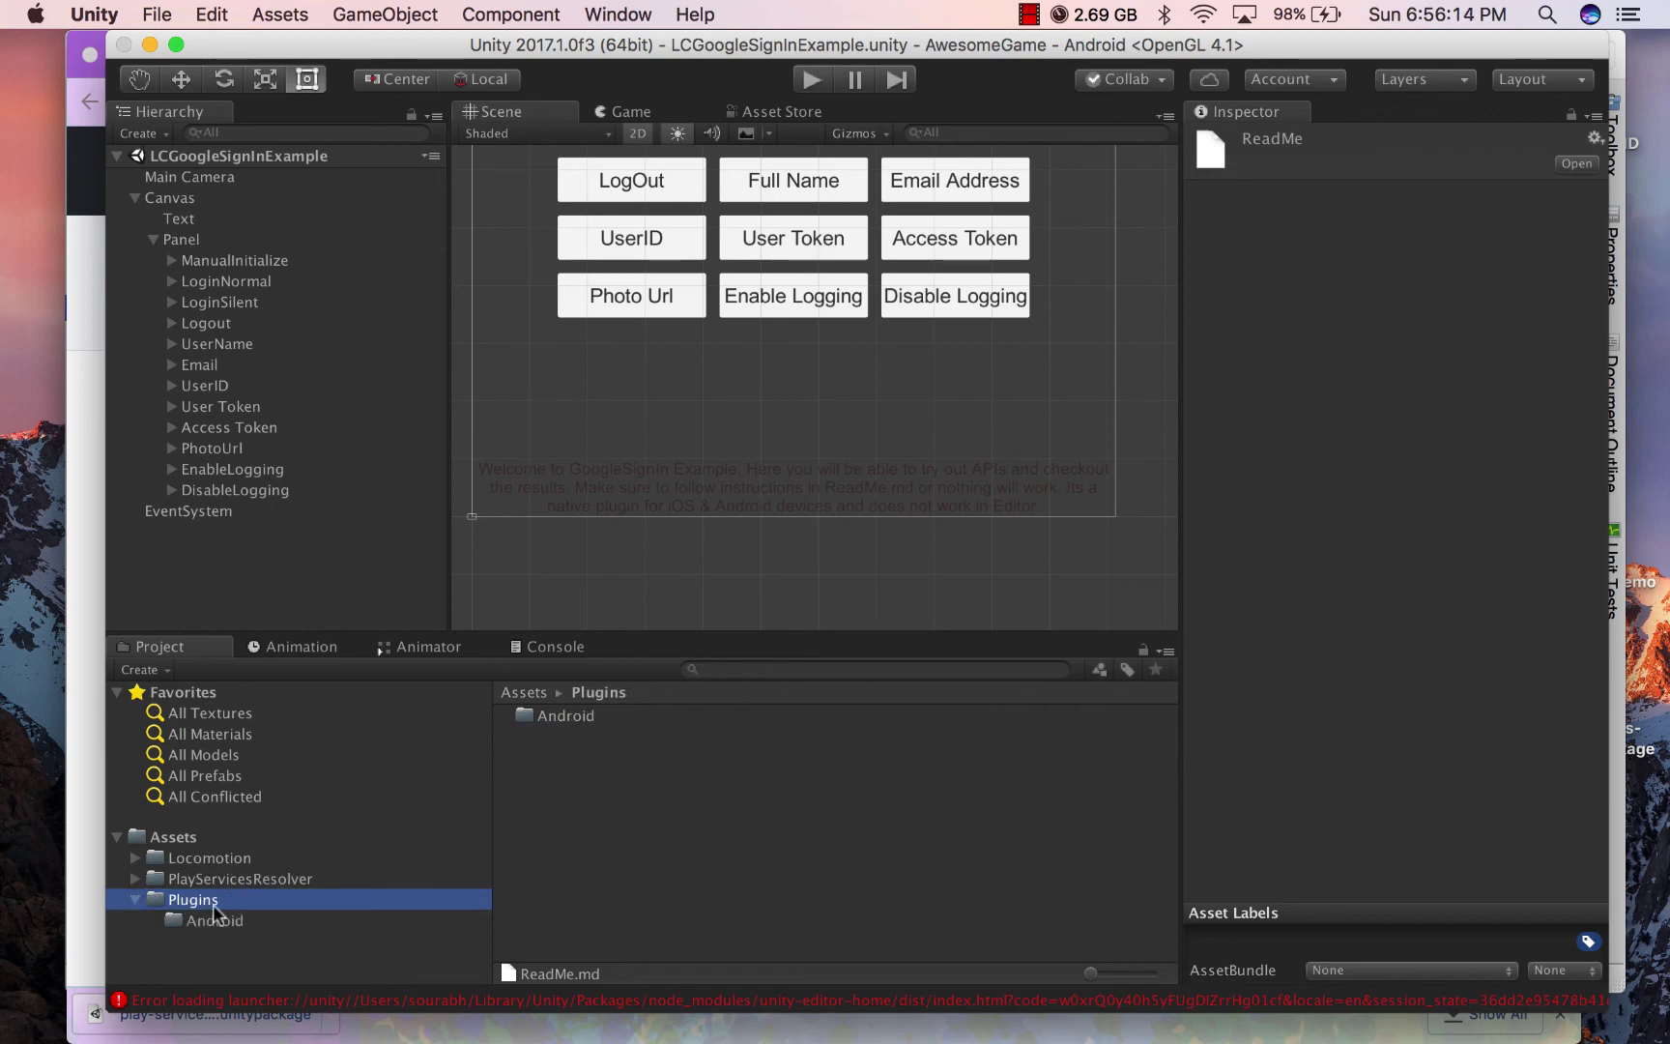
click(214, 919)
click(640, 730)
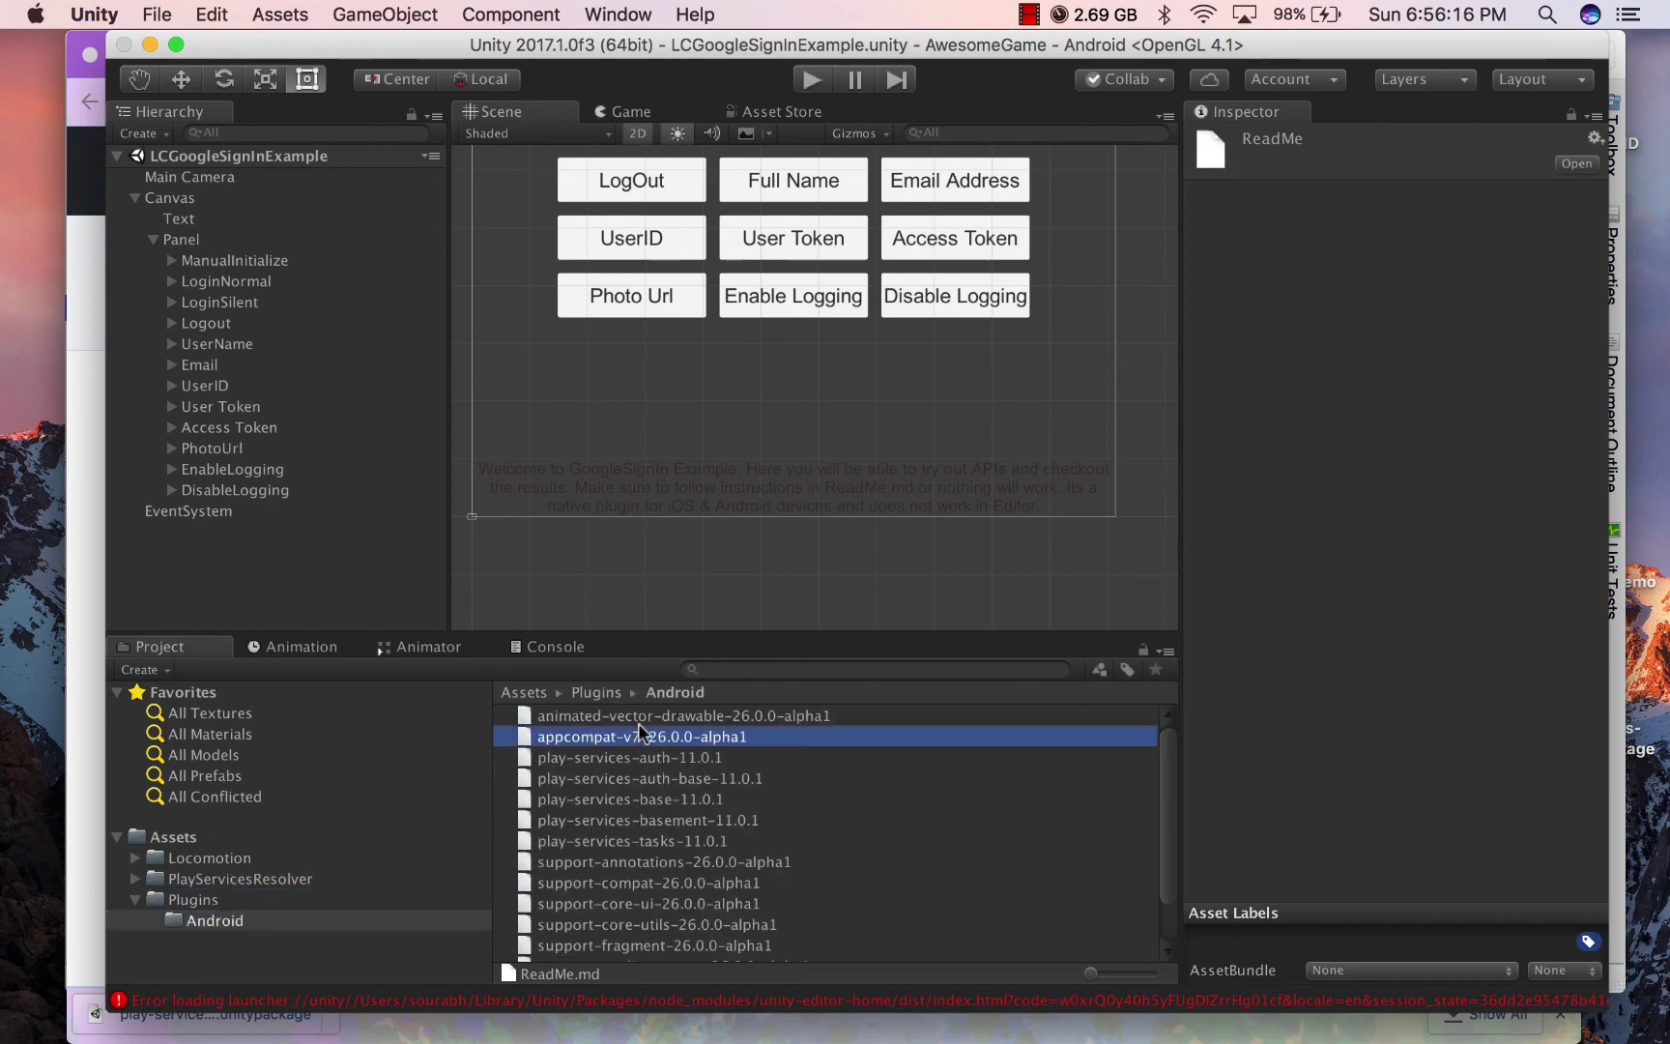
key(Up)
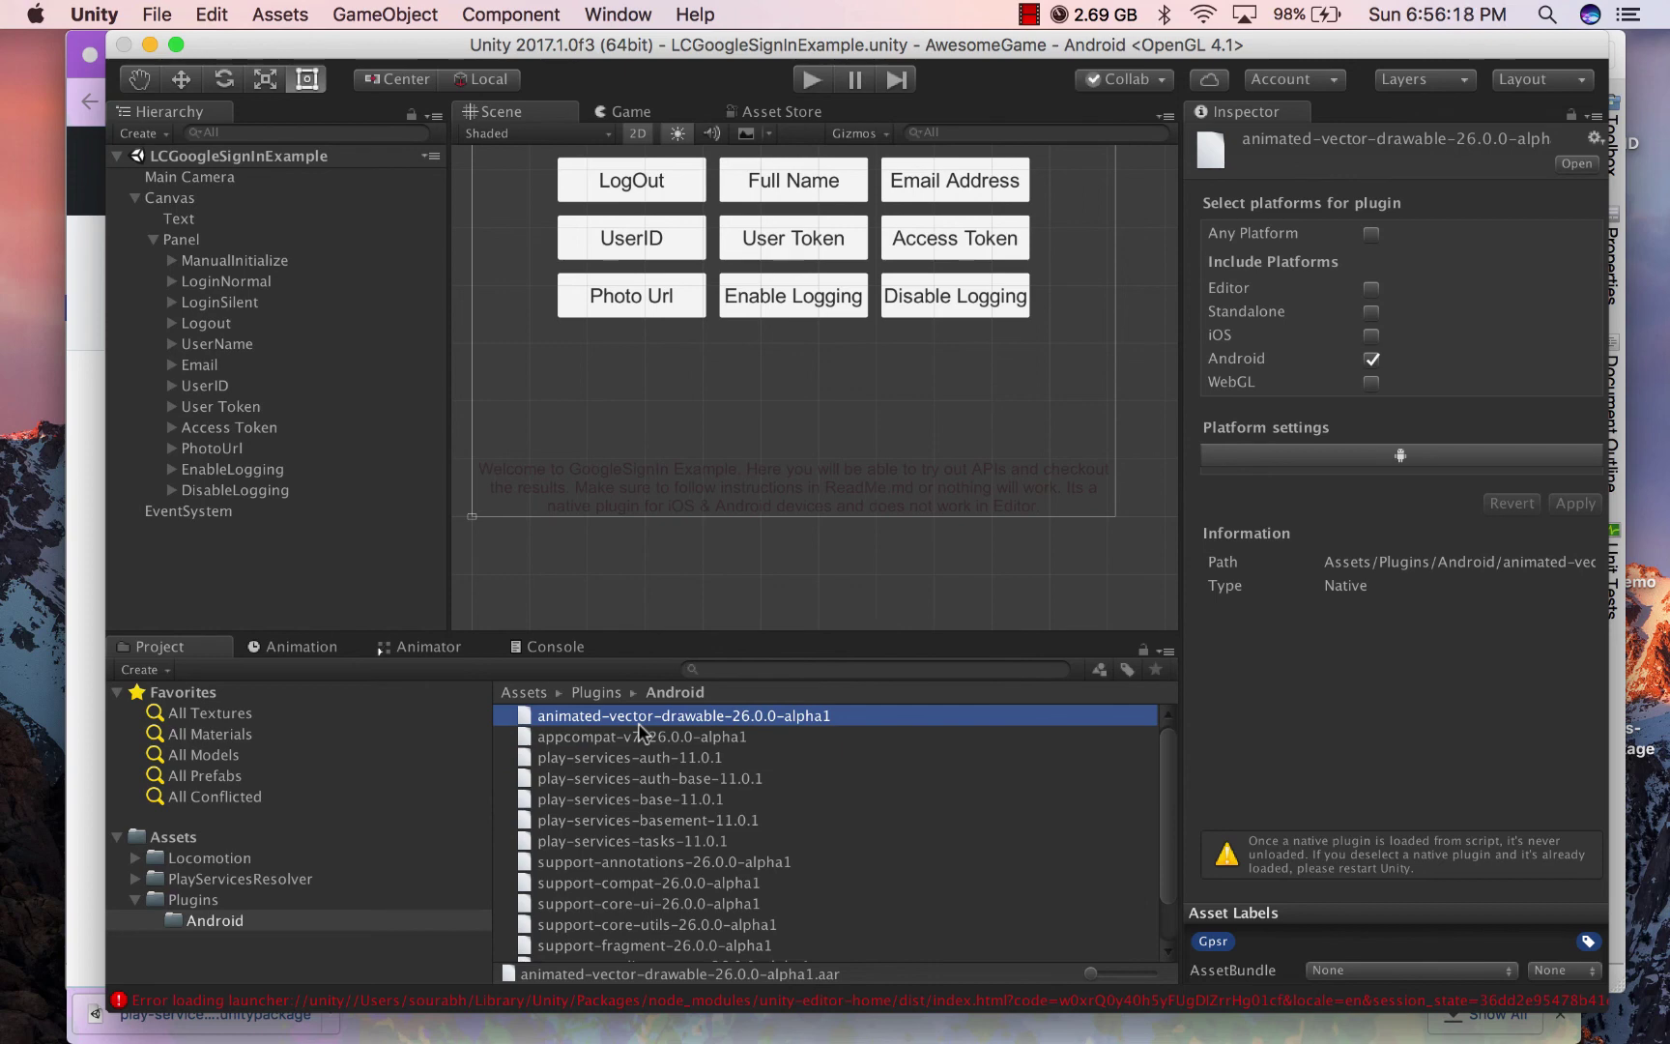
key(Down)
click(674, 758)
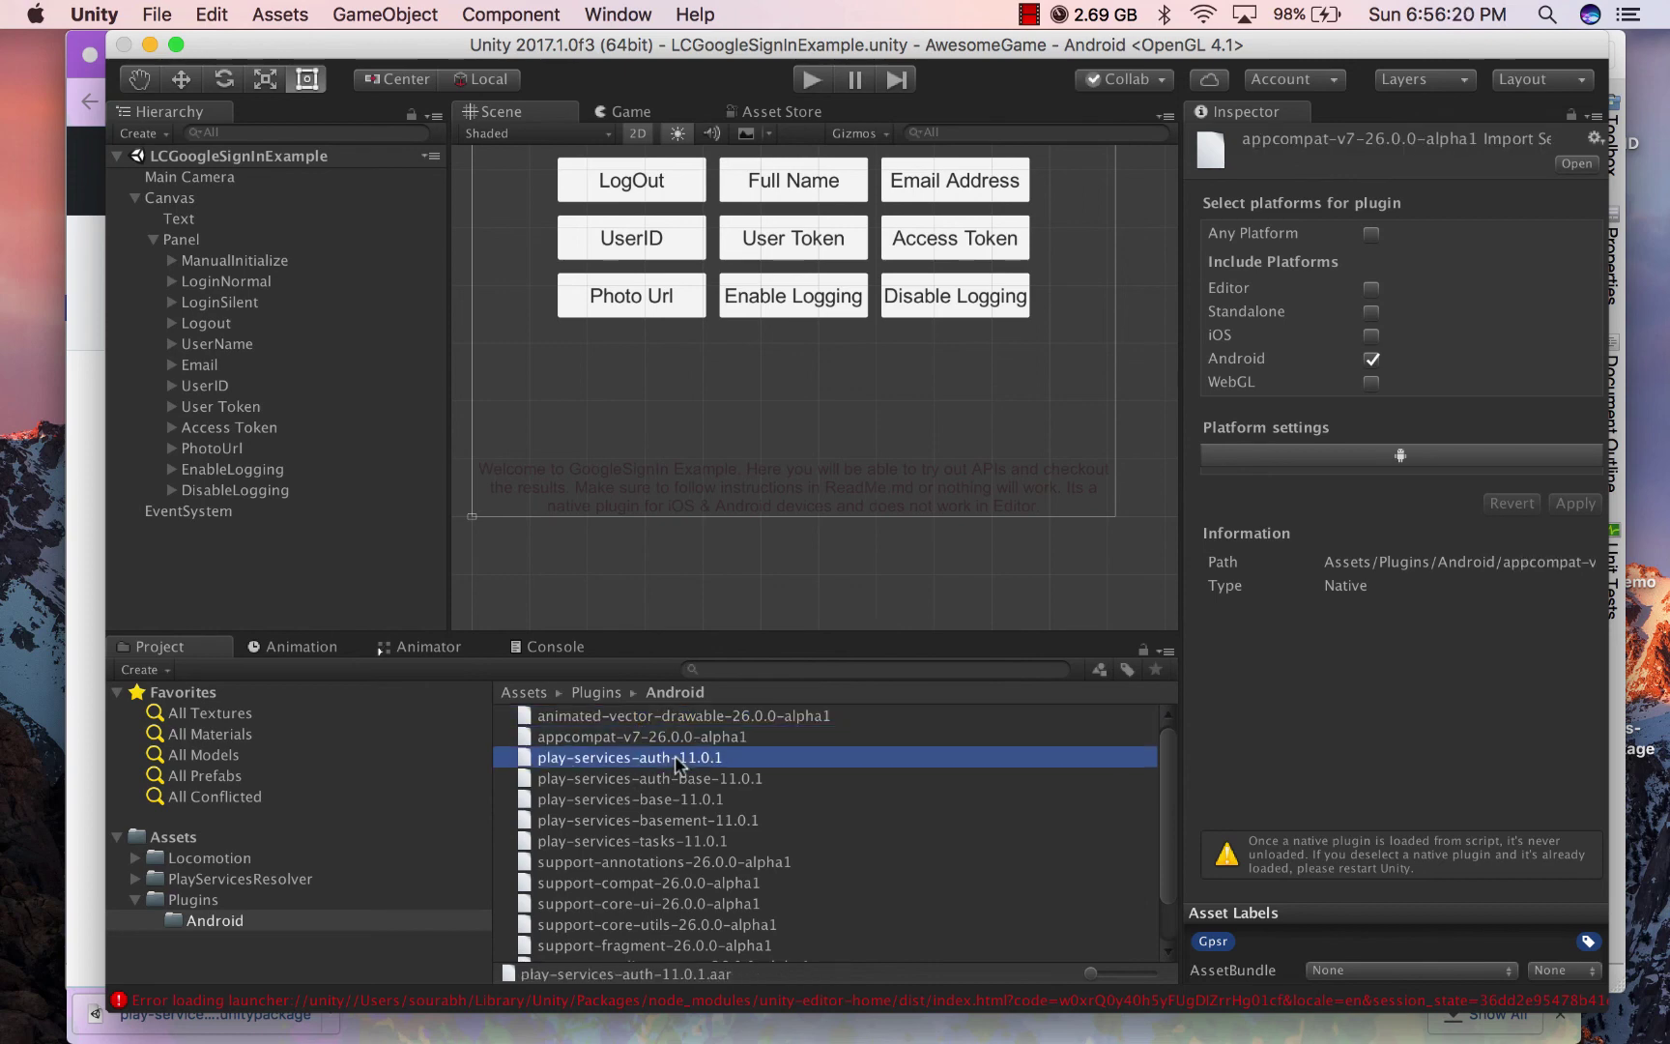
click(682, 778)
scroll(689, 805, down, 3)
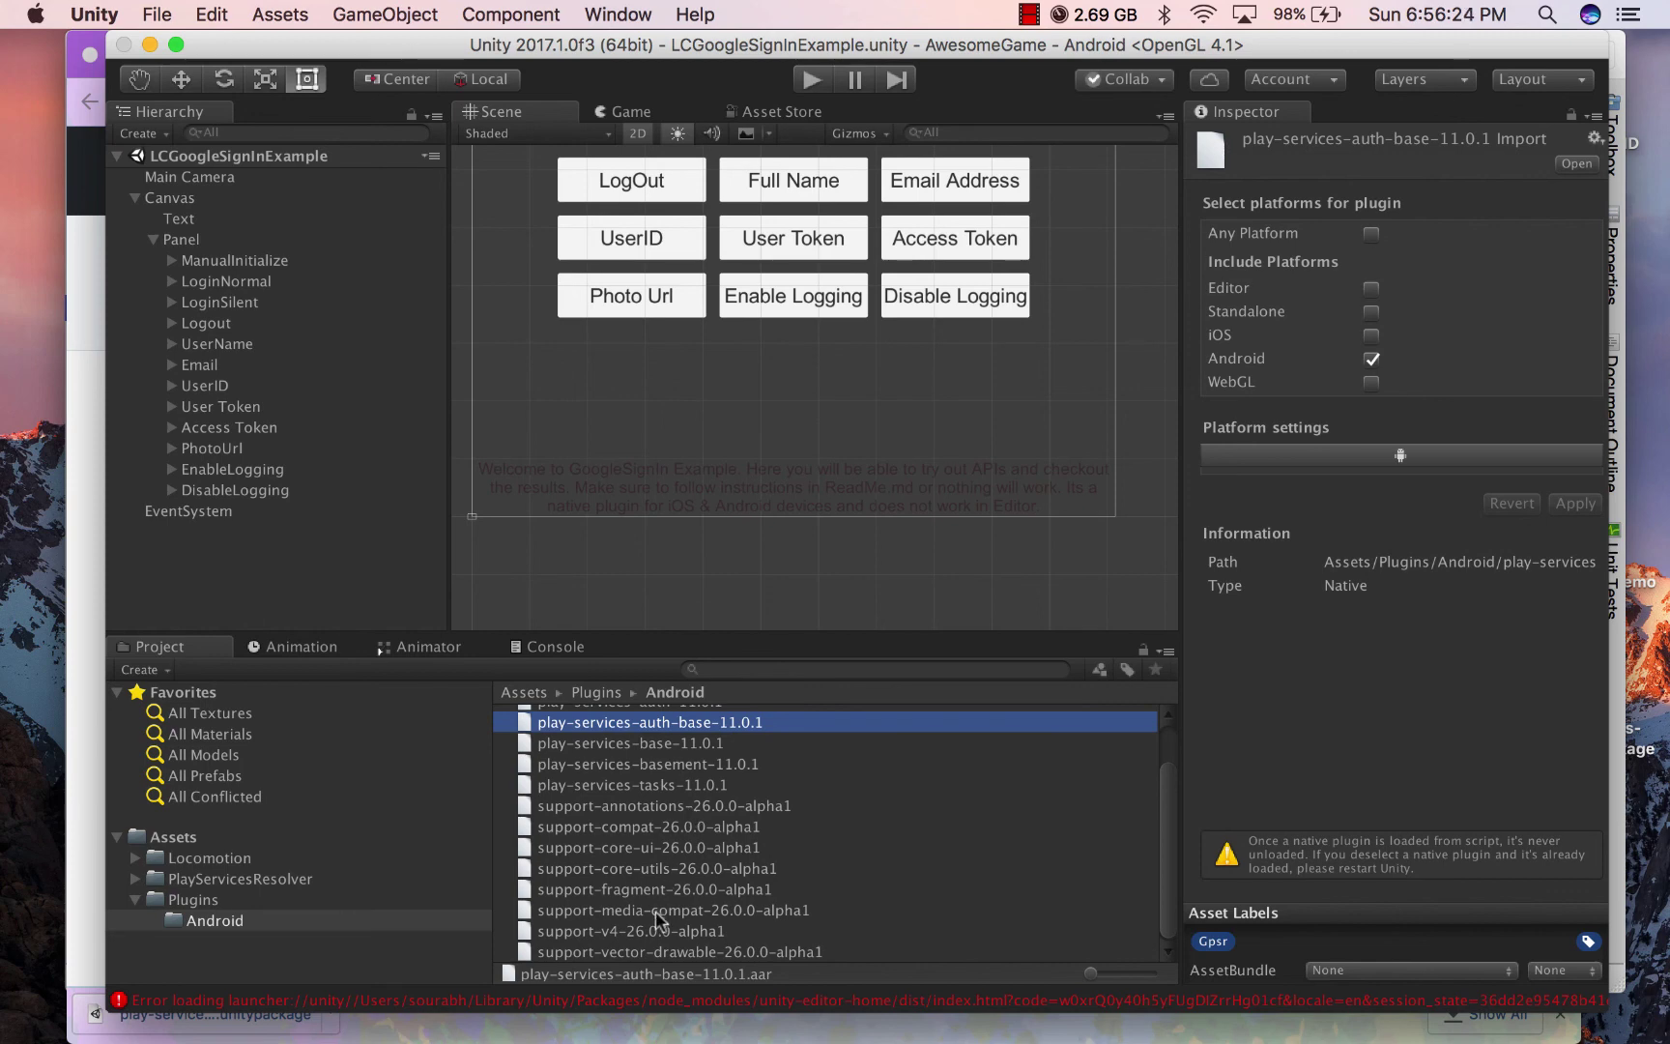
scroll(648, 850, up, 3)
click(630, 758)
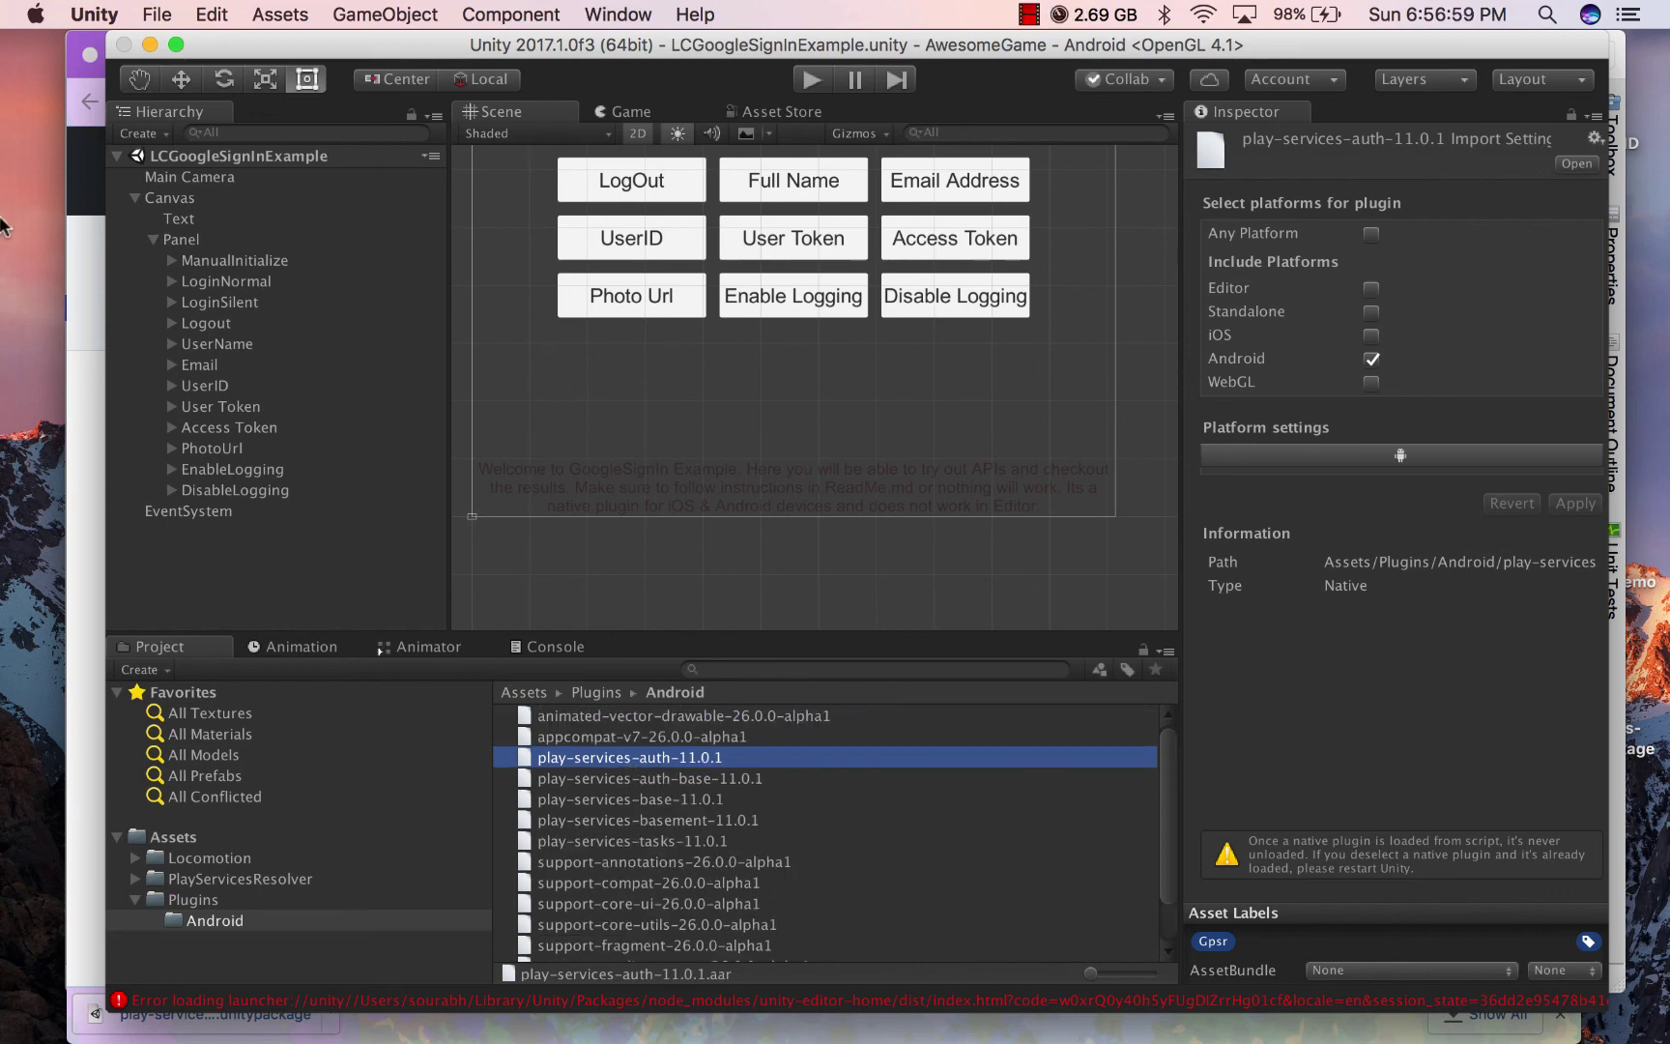
- Search the Library/Android/sdk folder for 'play-services-auth' and reveal its enclosing folder
click(44, 124)
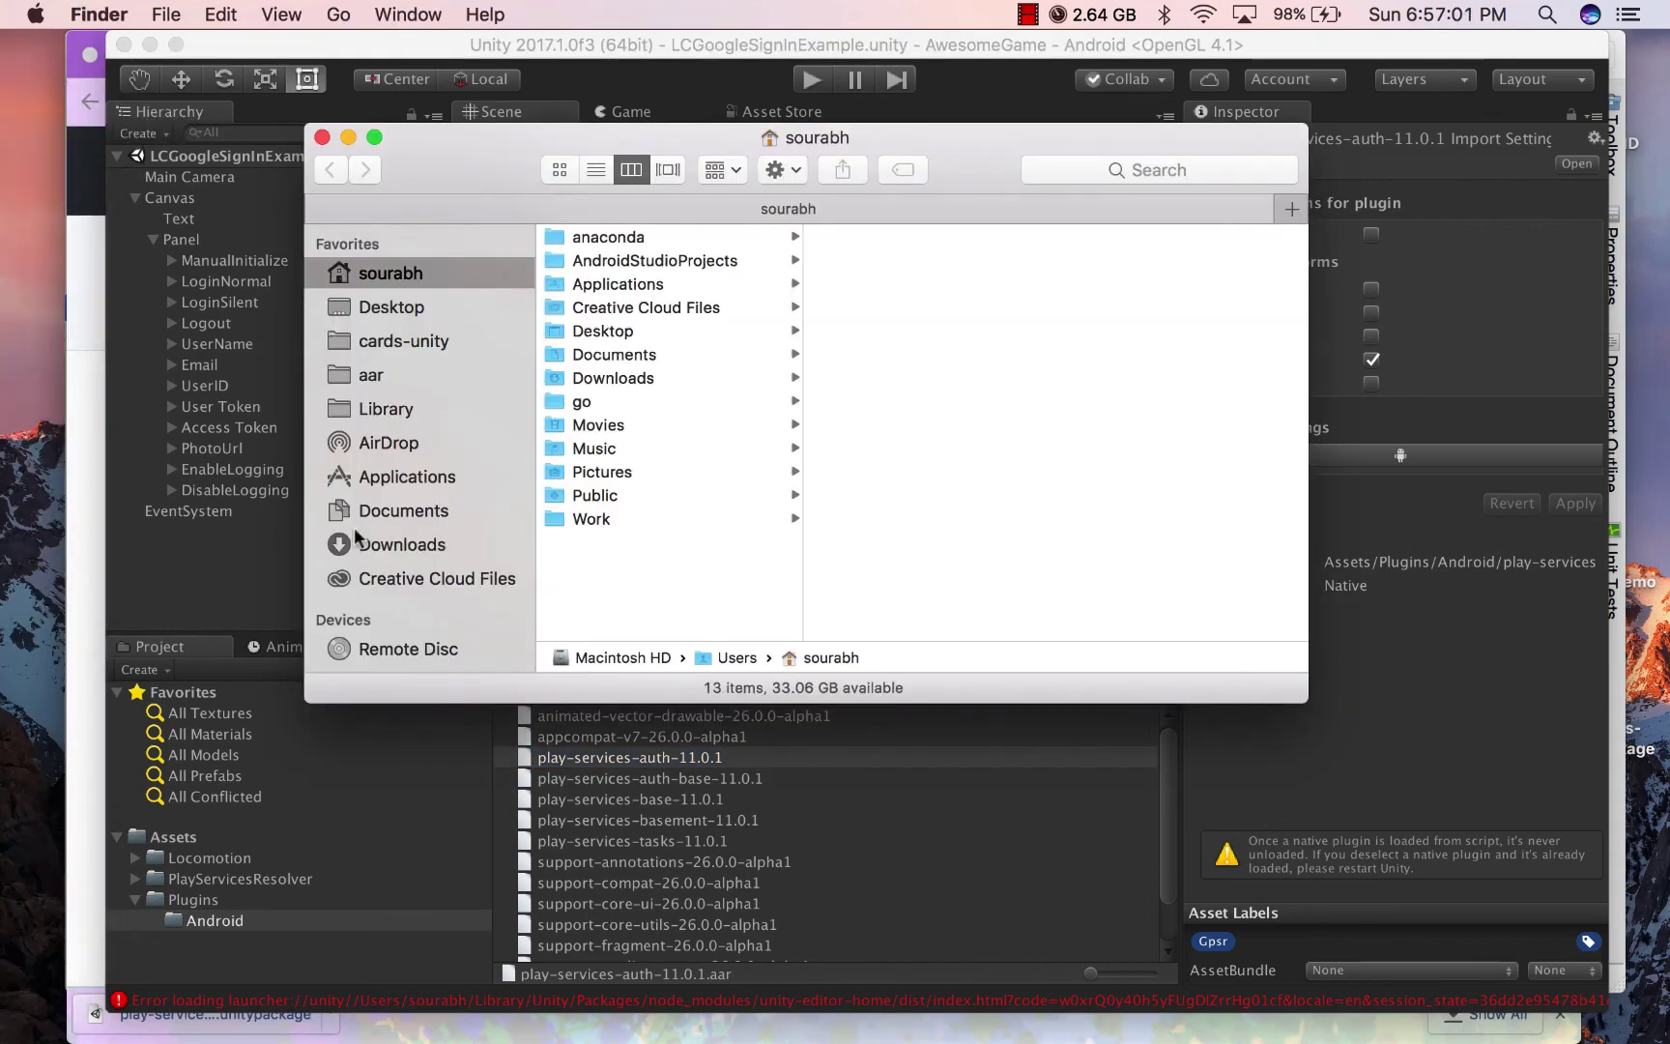
click(388, 408)
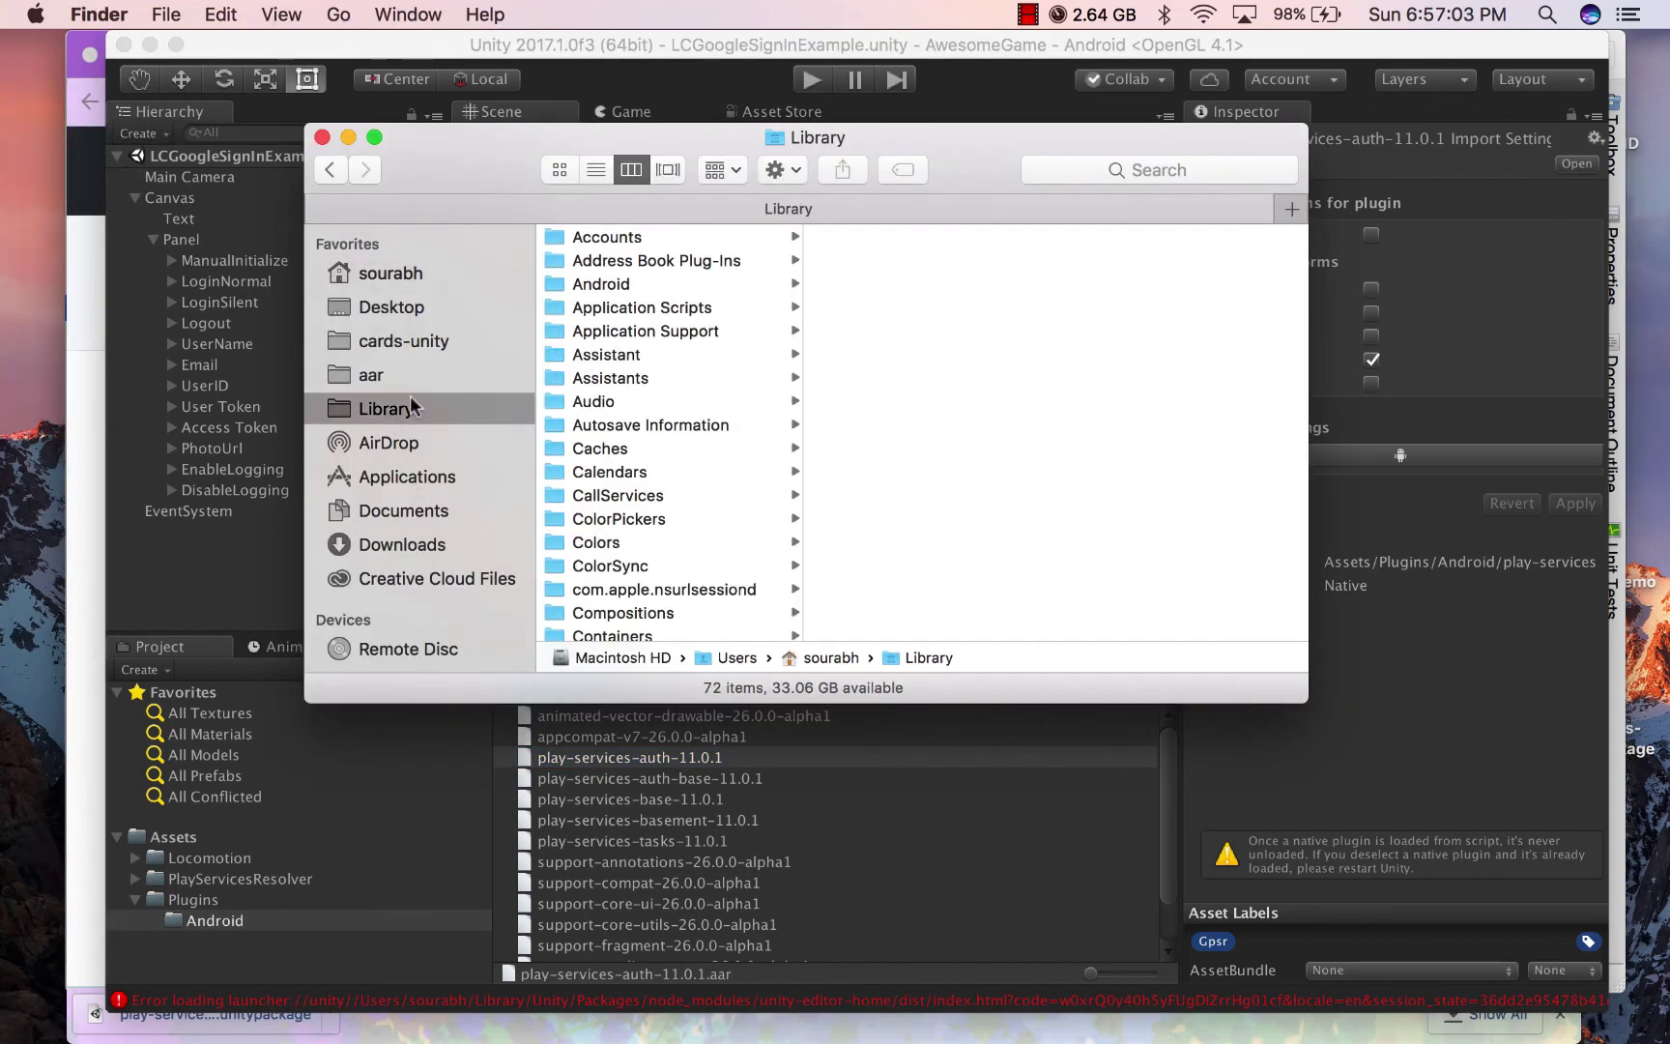
click(630, 282)
click(851, 237)
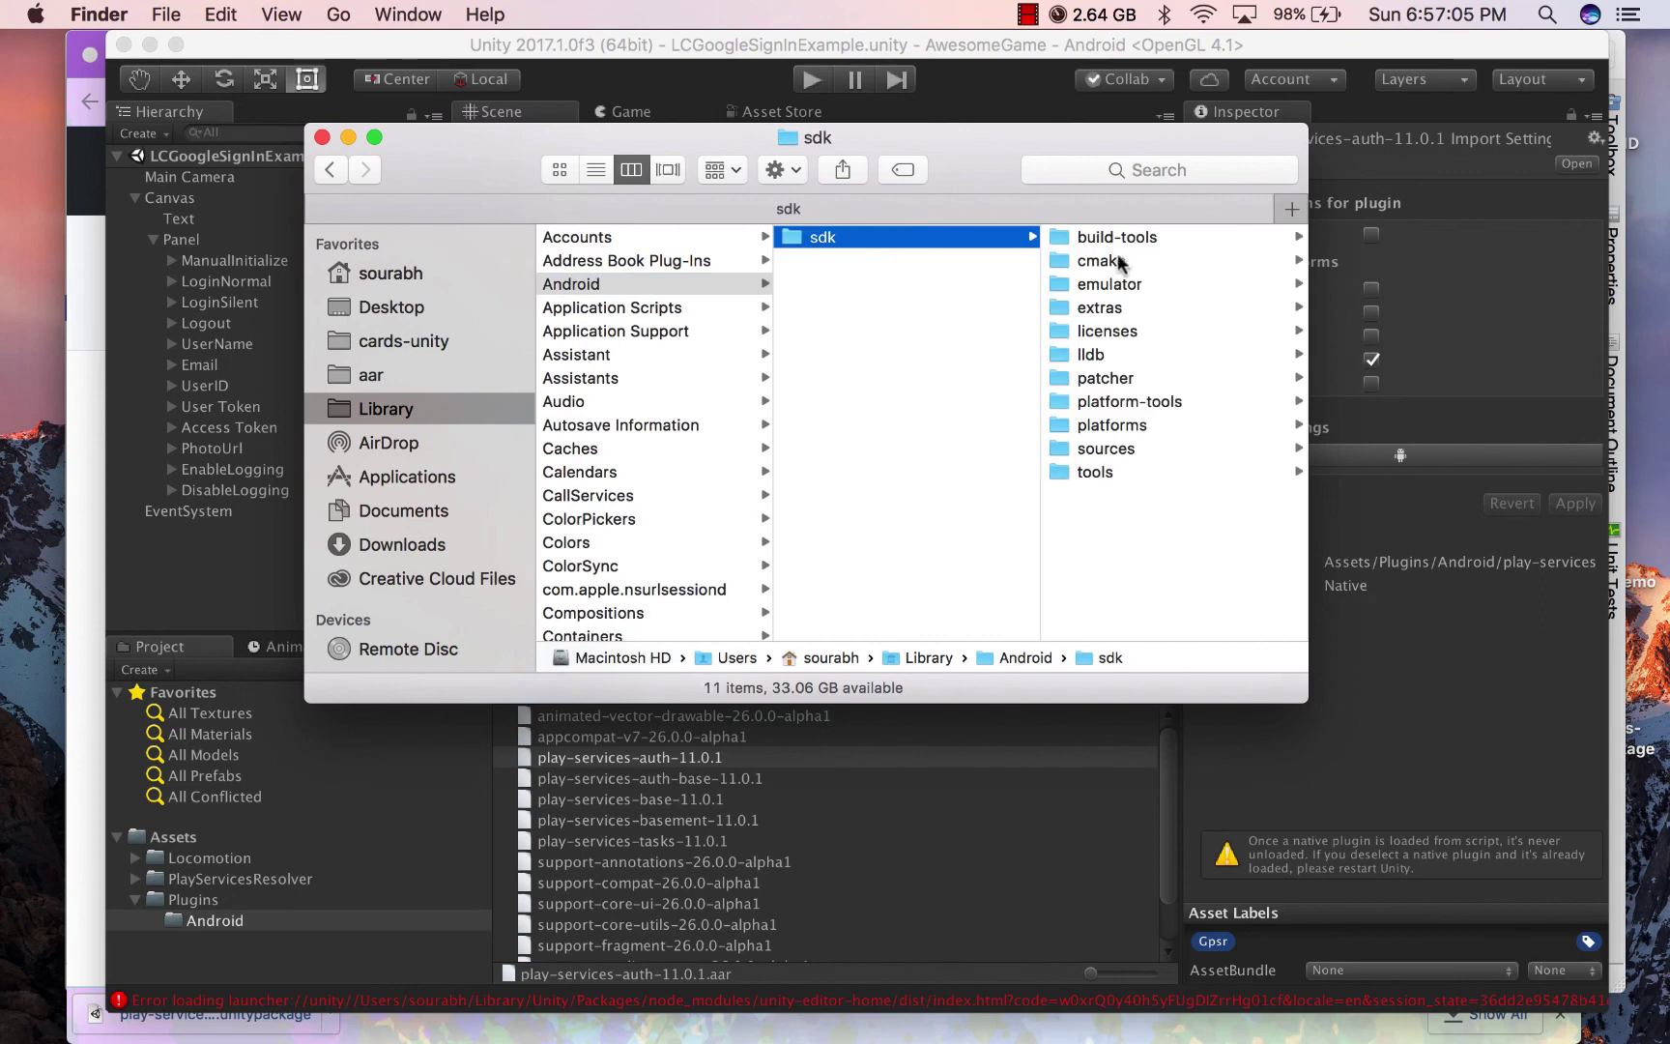
click(1111, 183)
text(play)
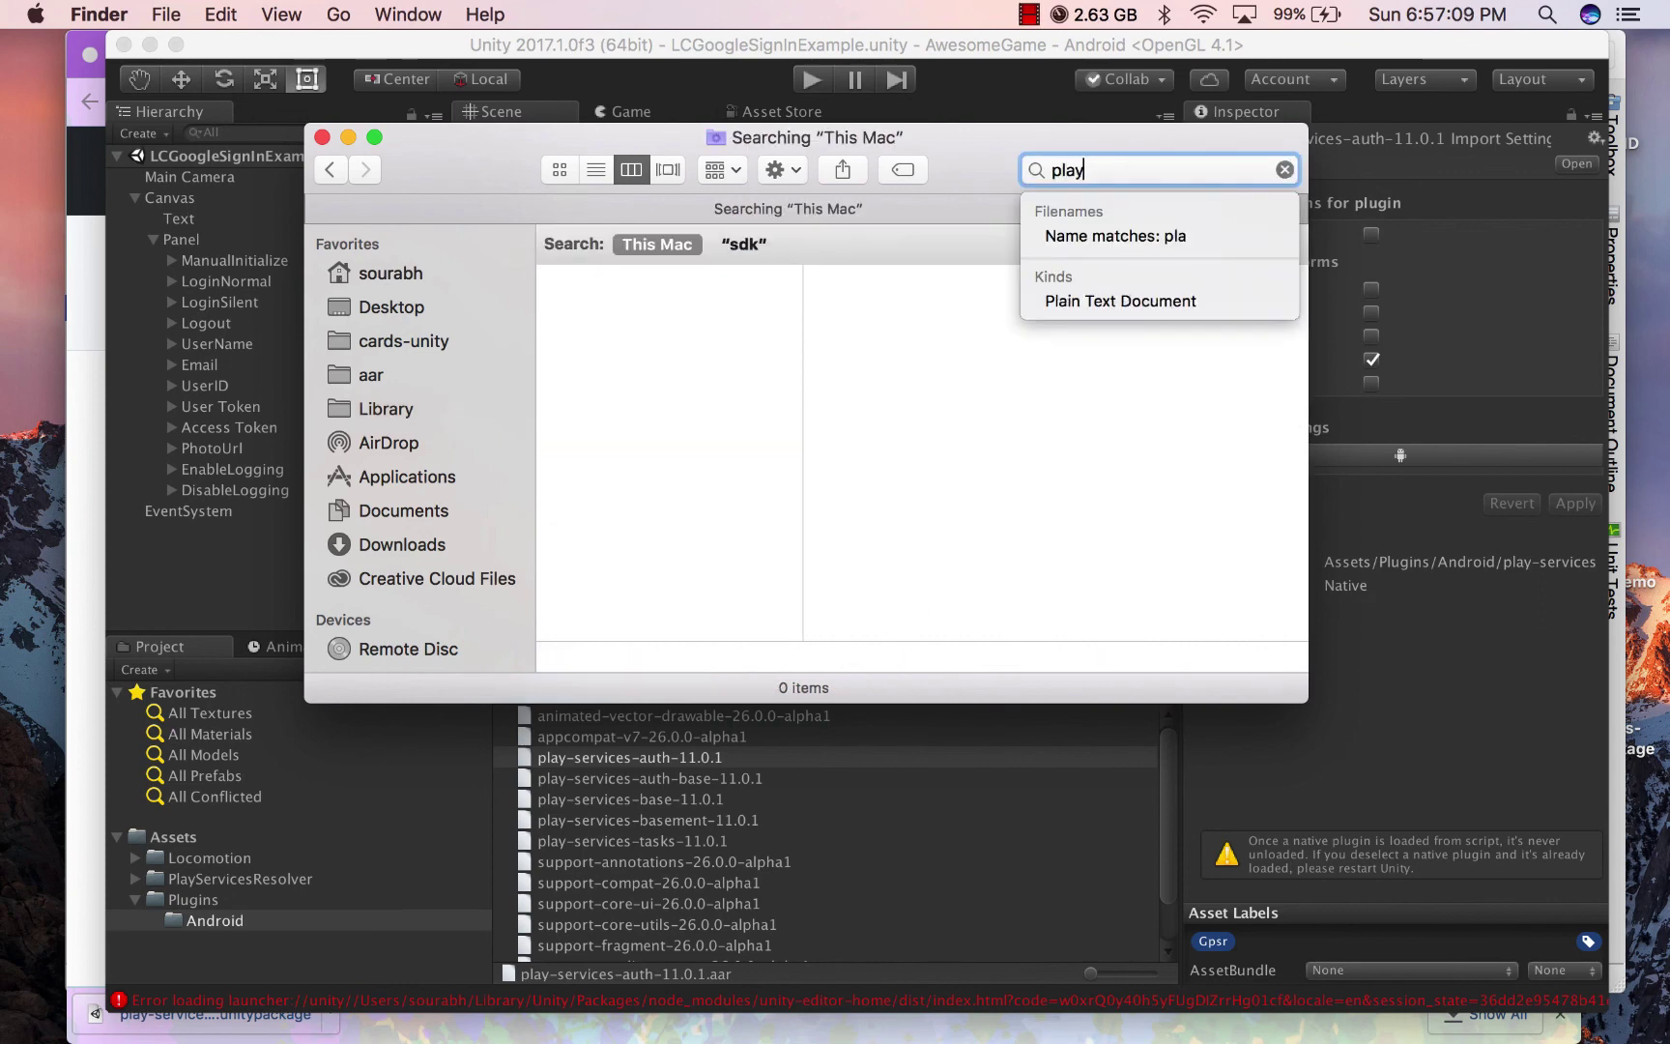
text(-srvice)
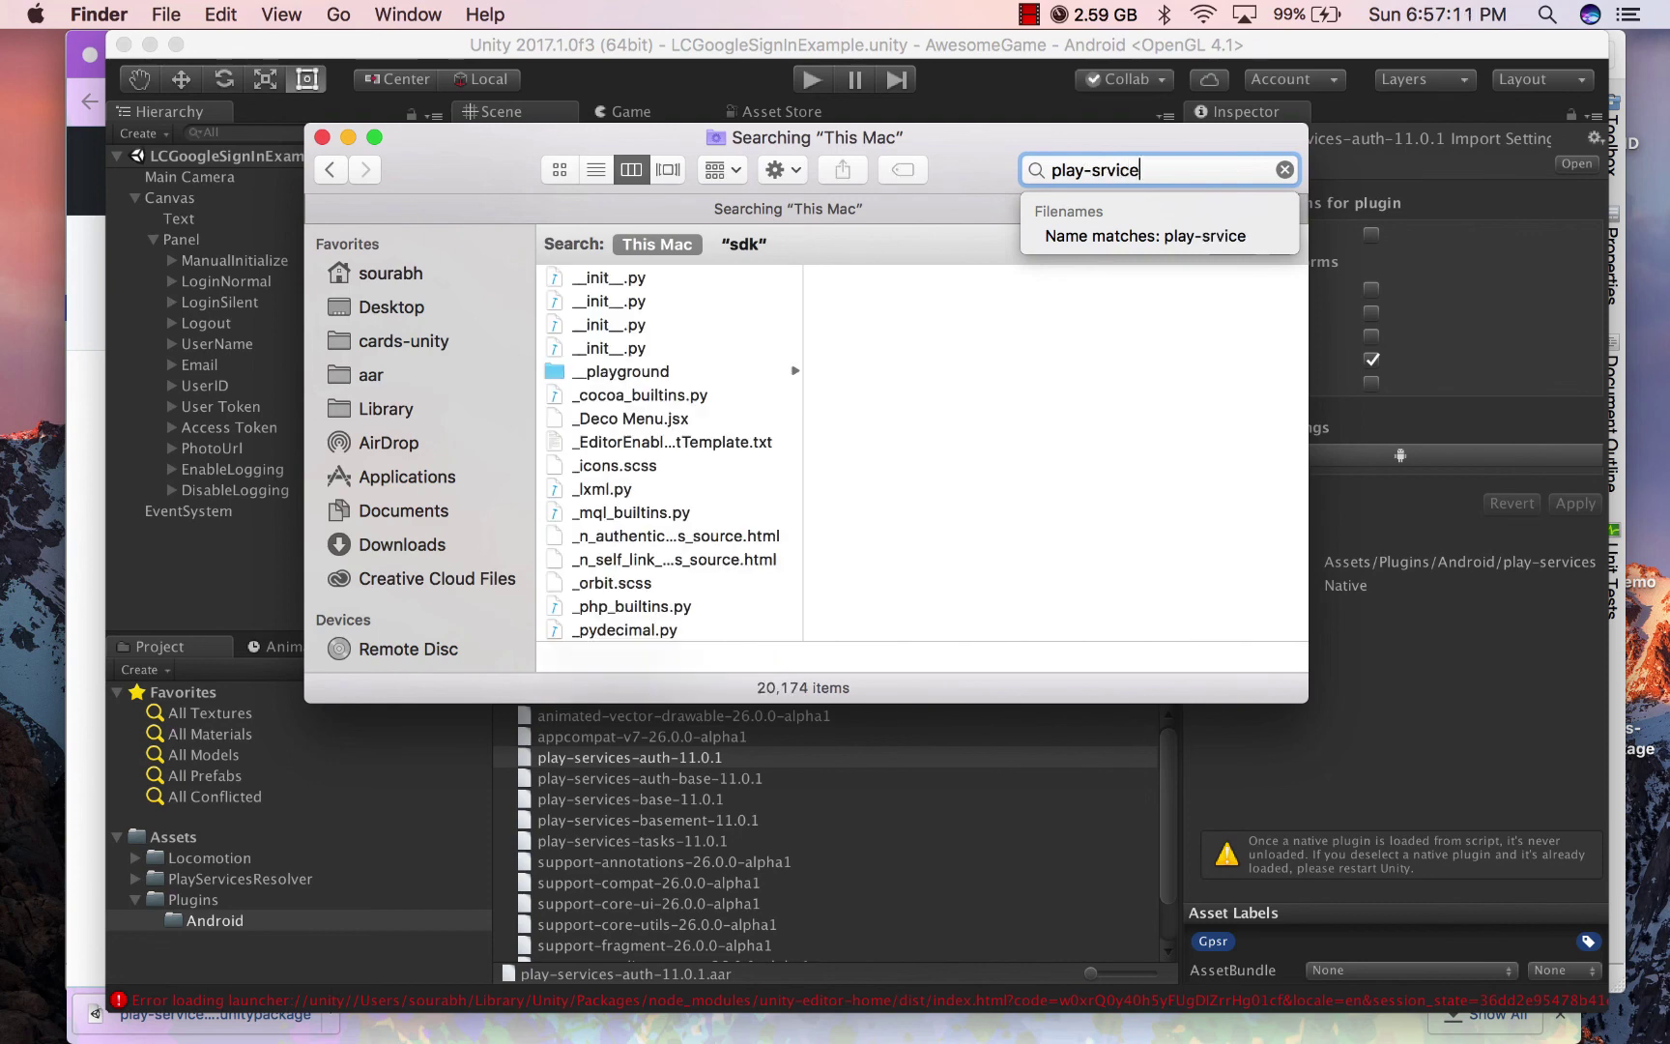
text(s-auth)
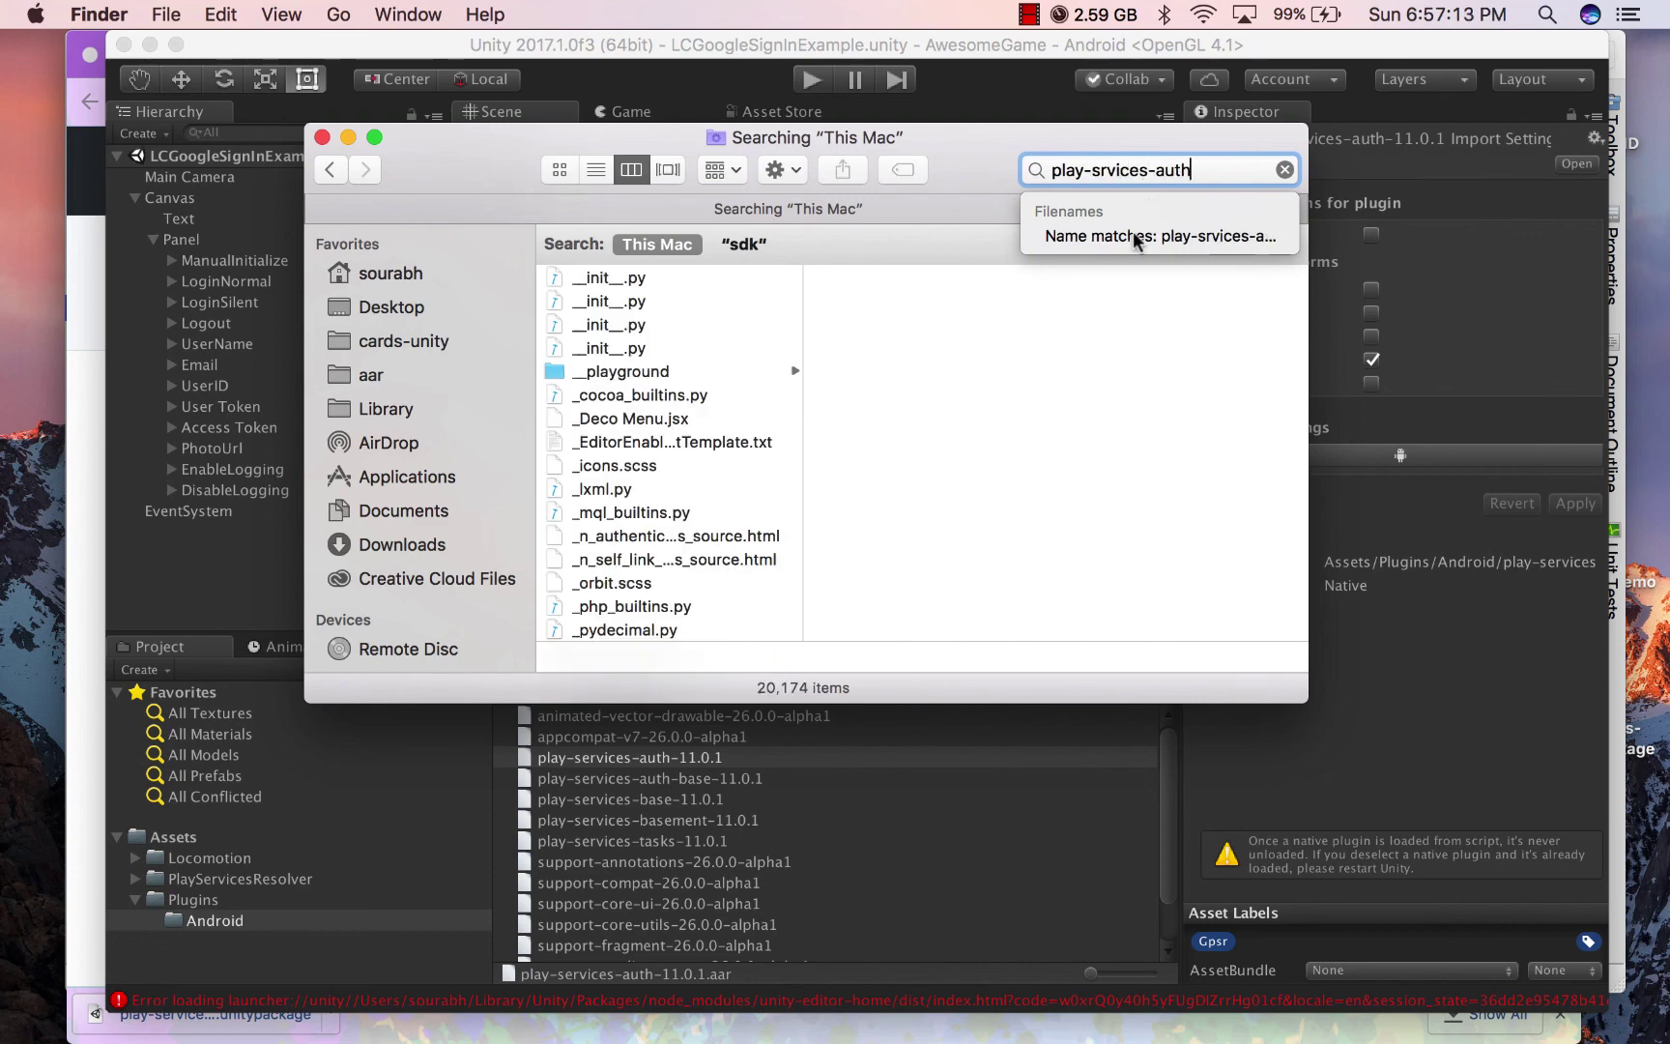
click(1105, 170)
text(e)
click(1111, 234)
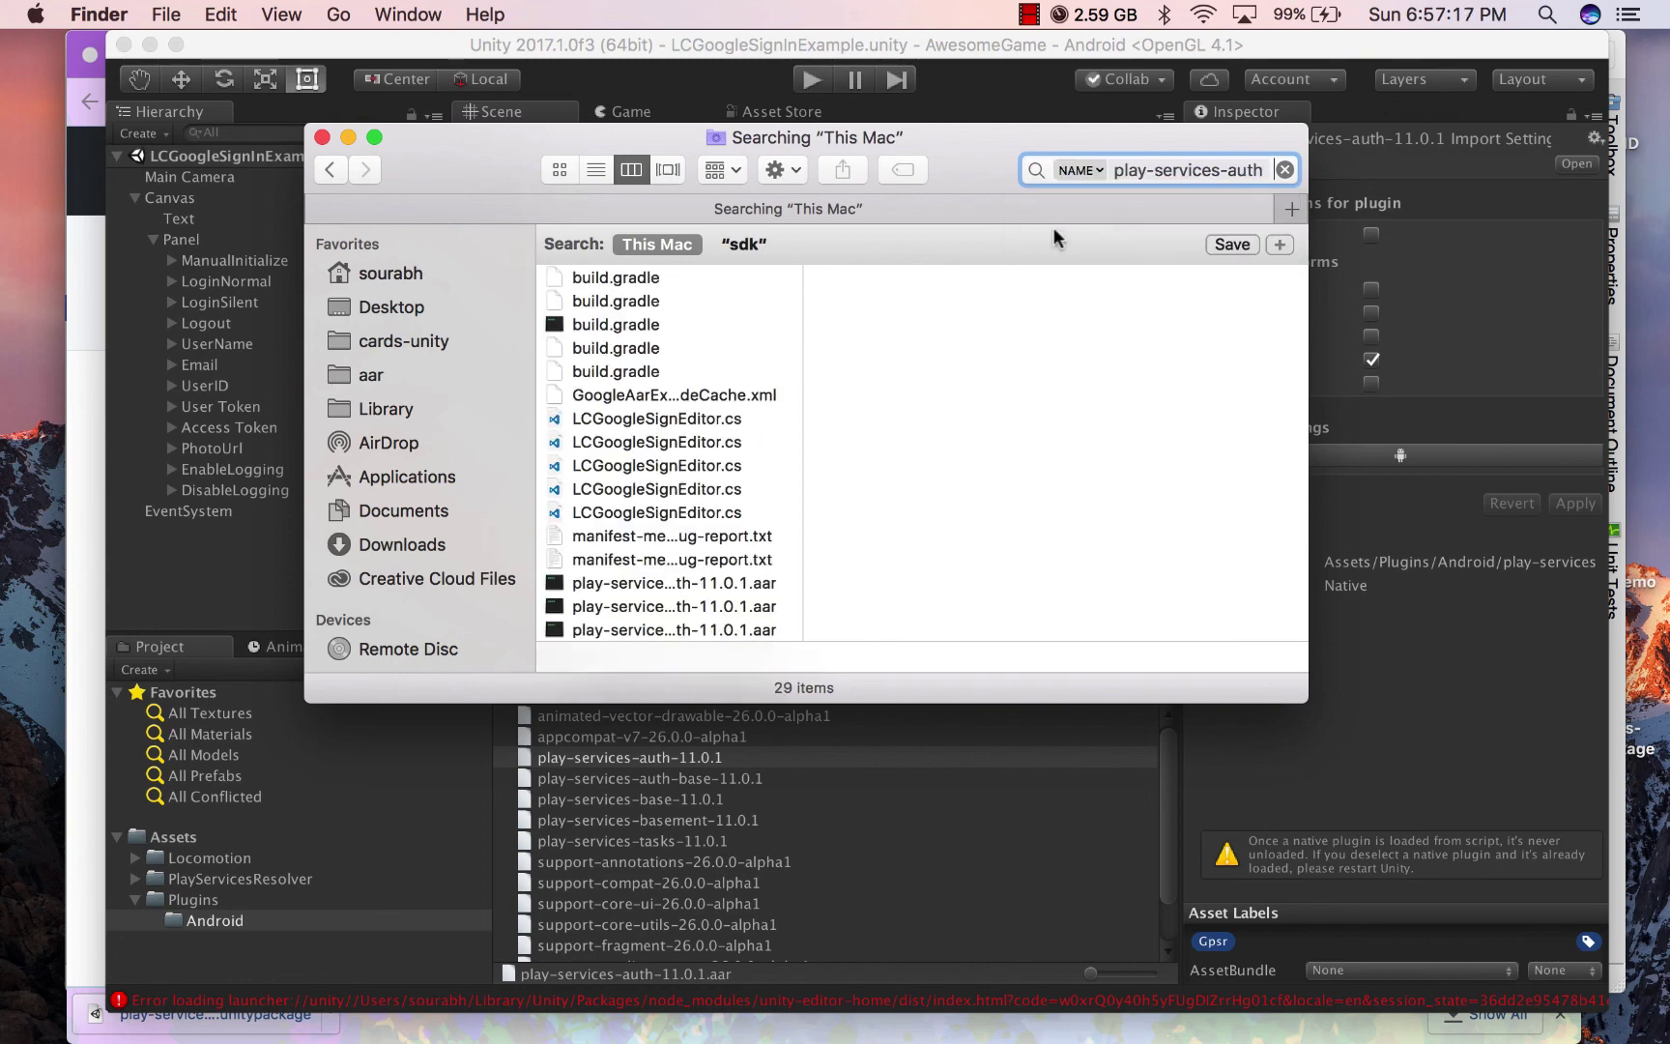
click(730, 241)
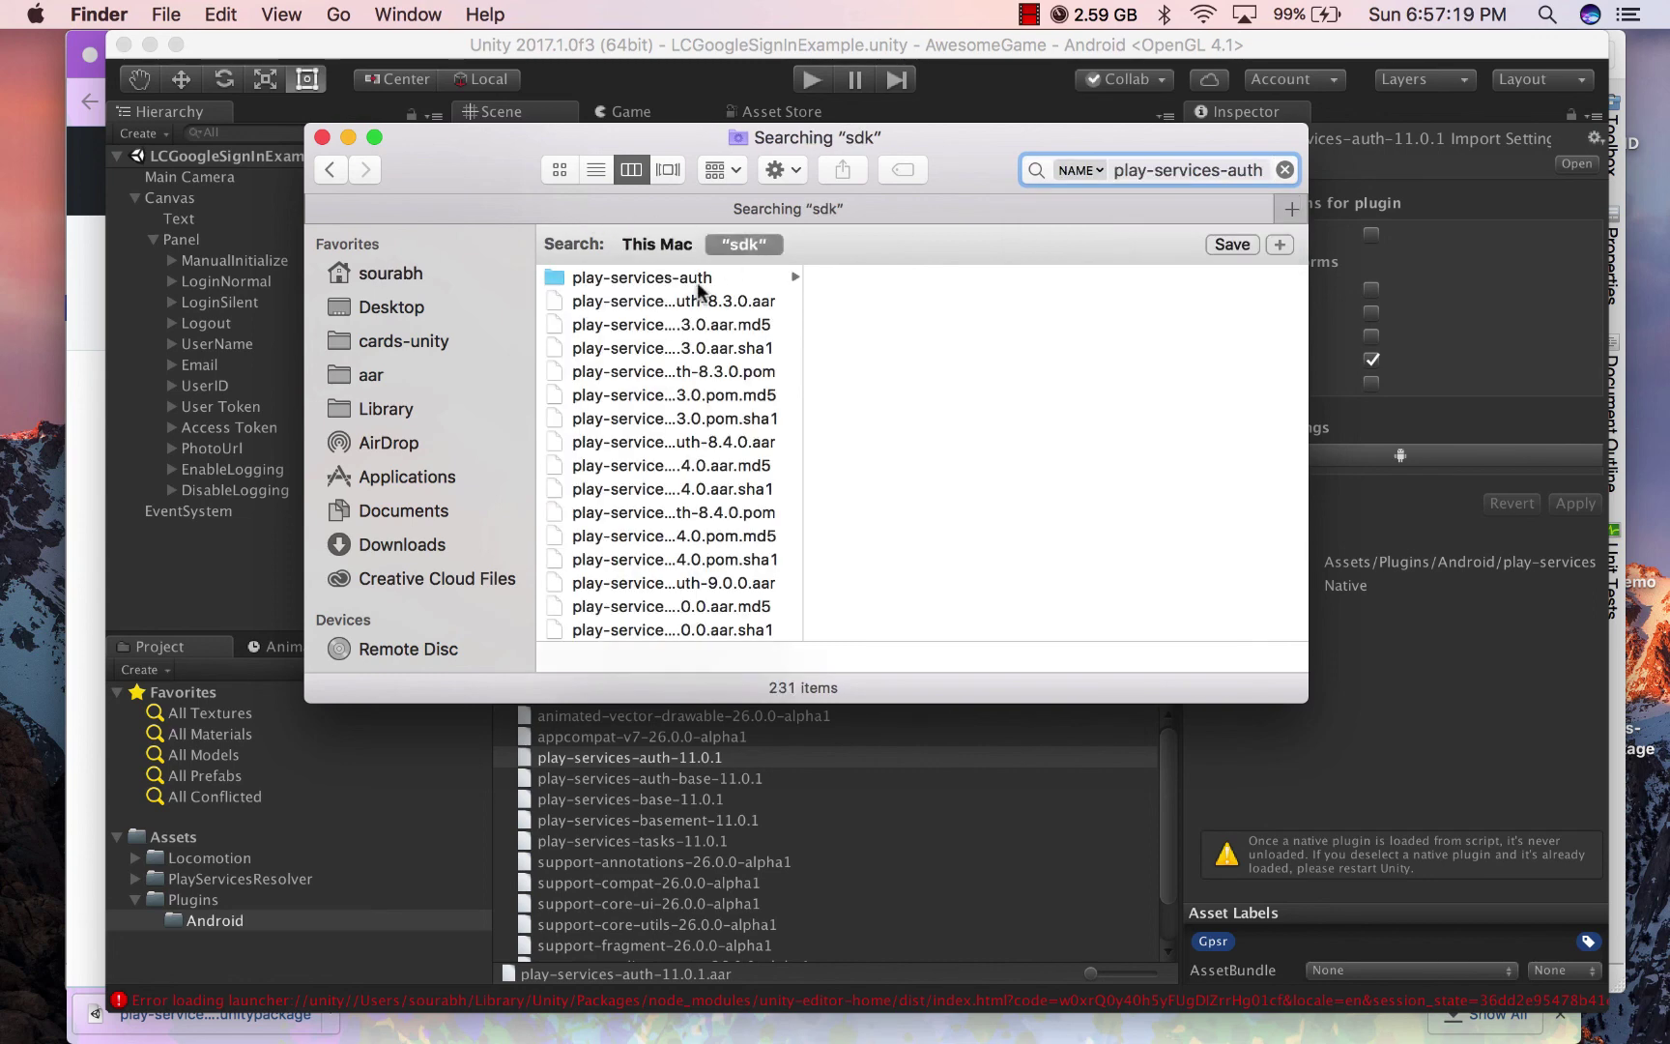
click(650, 276)
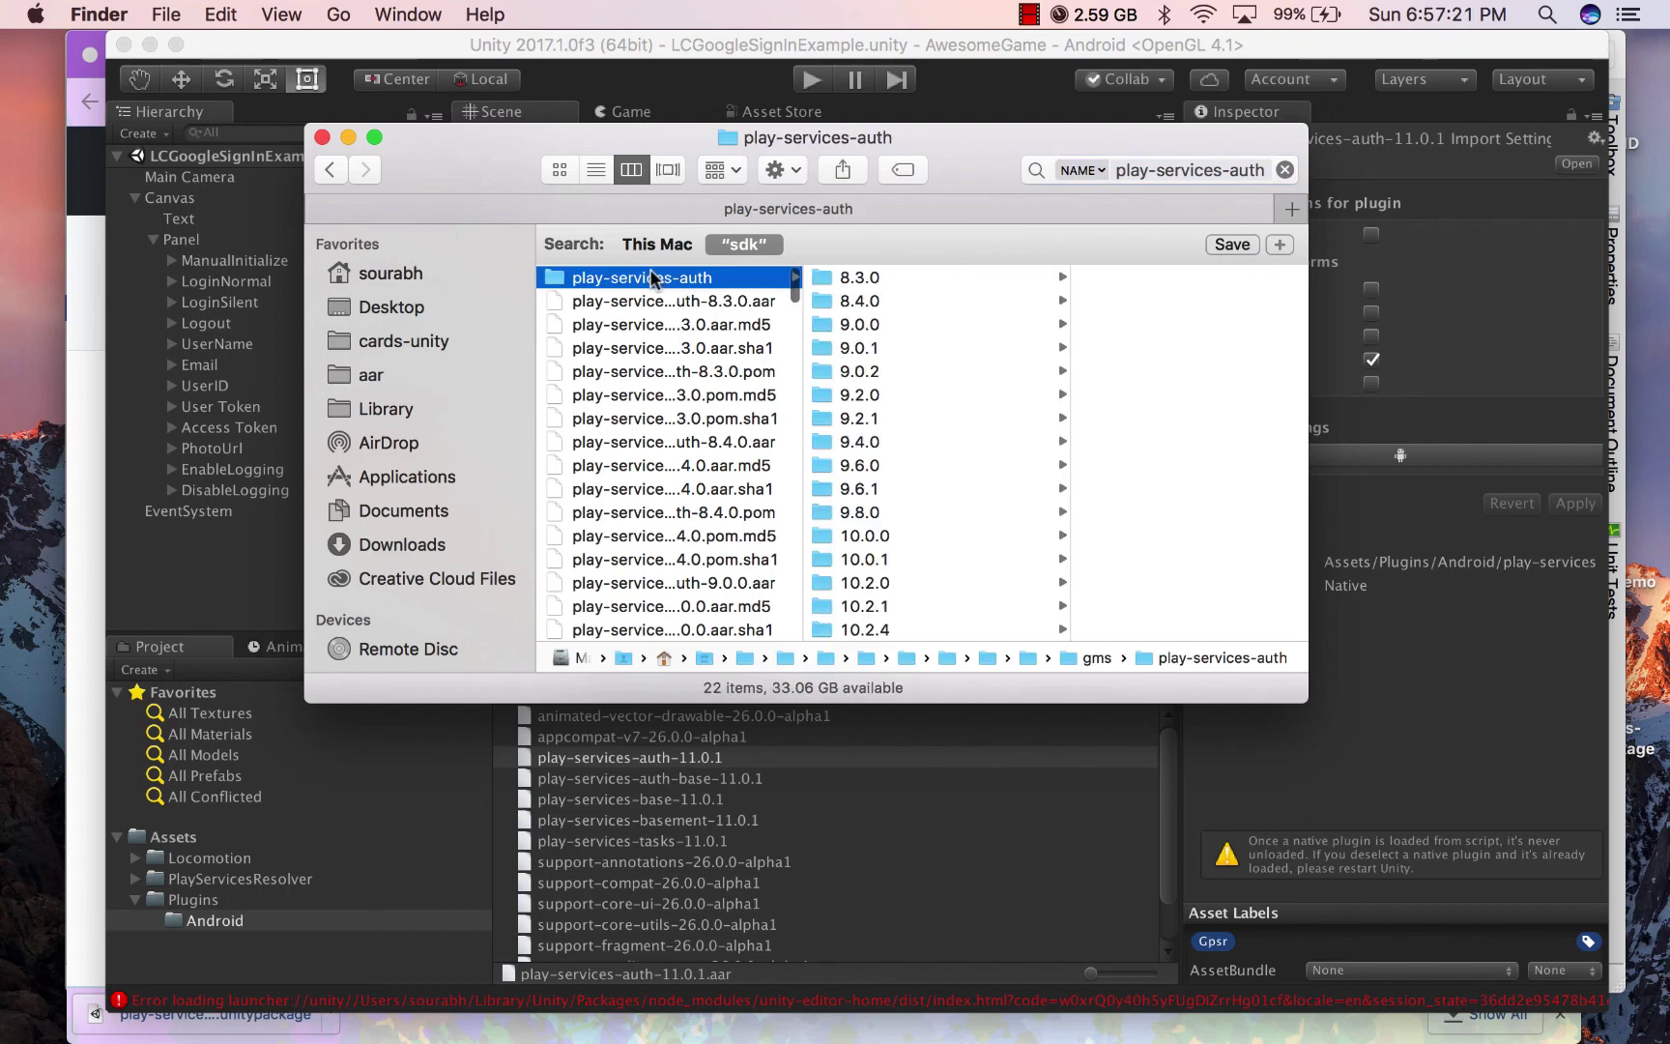
right_click(651, 276)
click(755, 307)
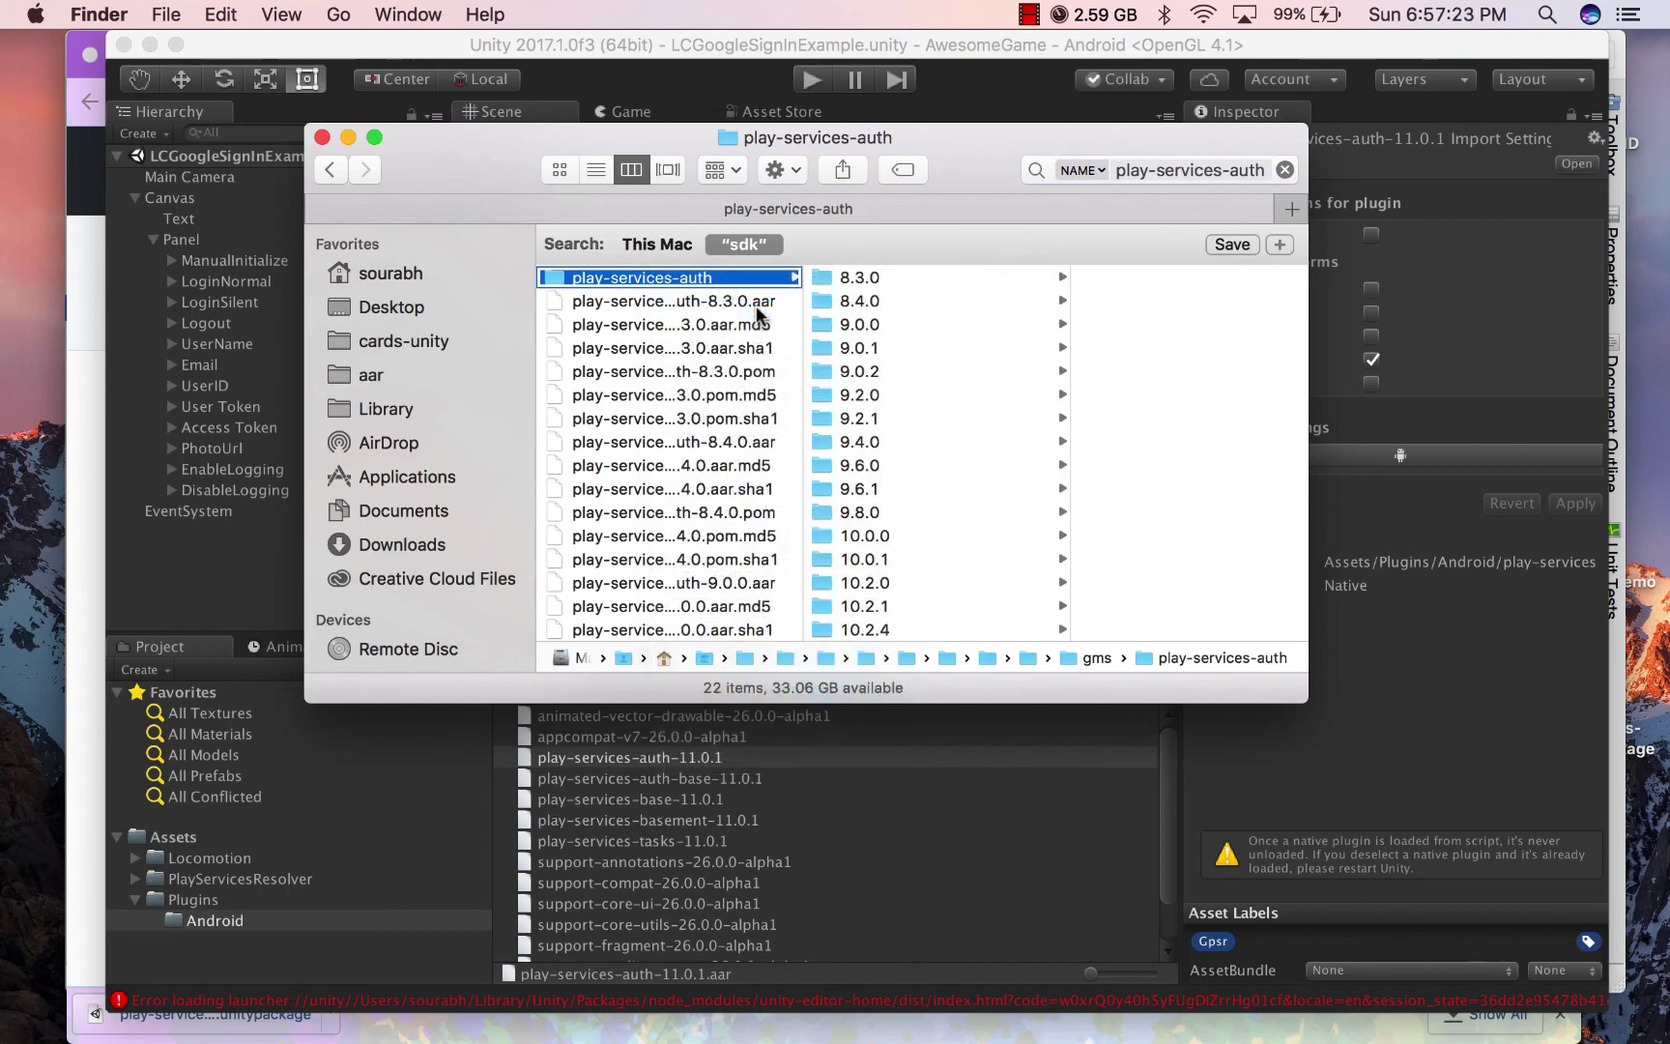
click(322, 137)
- Browse to play-services-auth/11.0.1 and preview play-services-auth-11.0.1.aar
scroll(715, 566, left, 15)
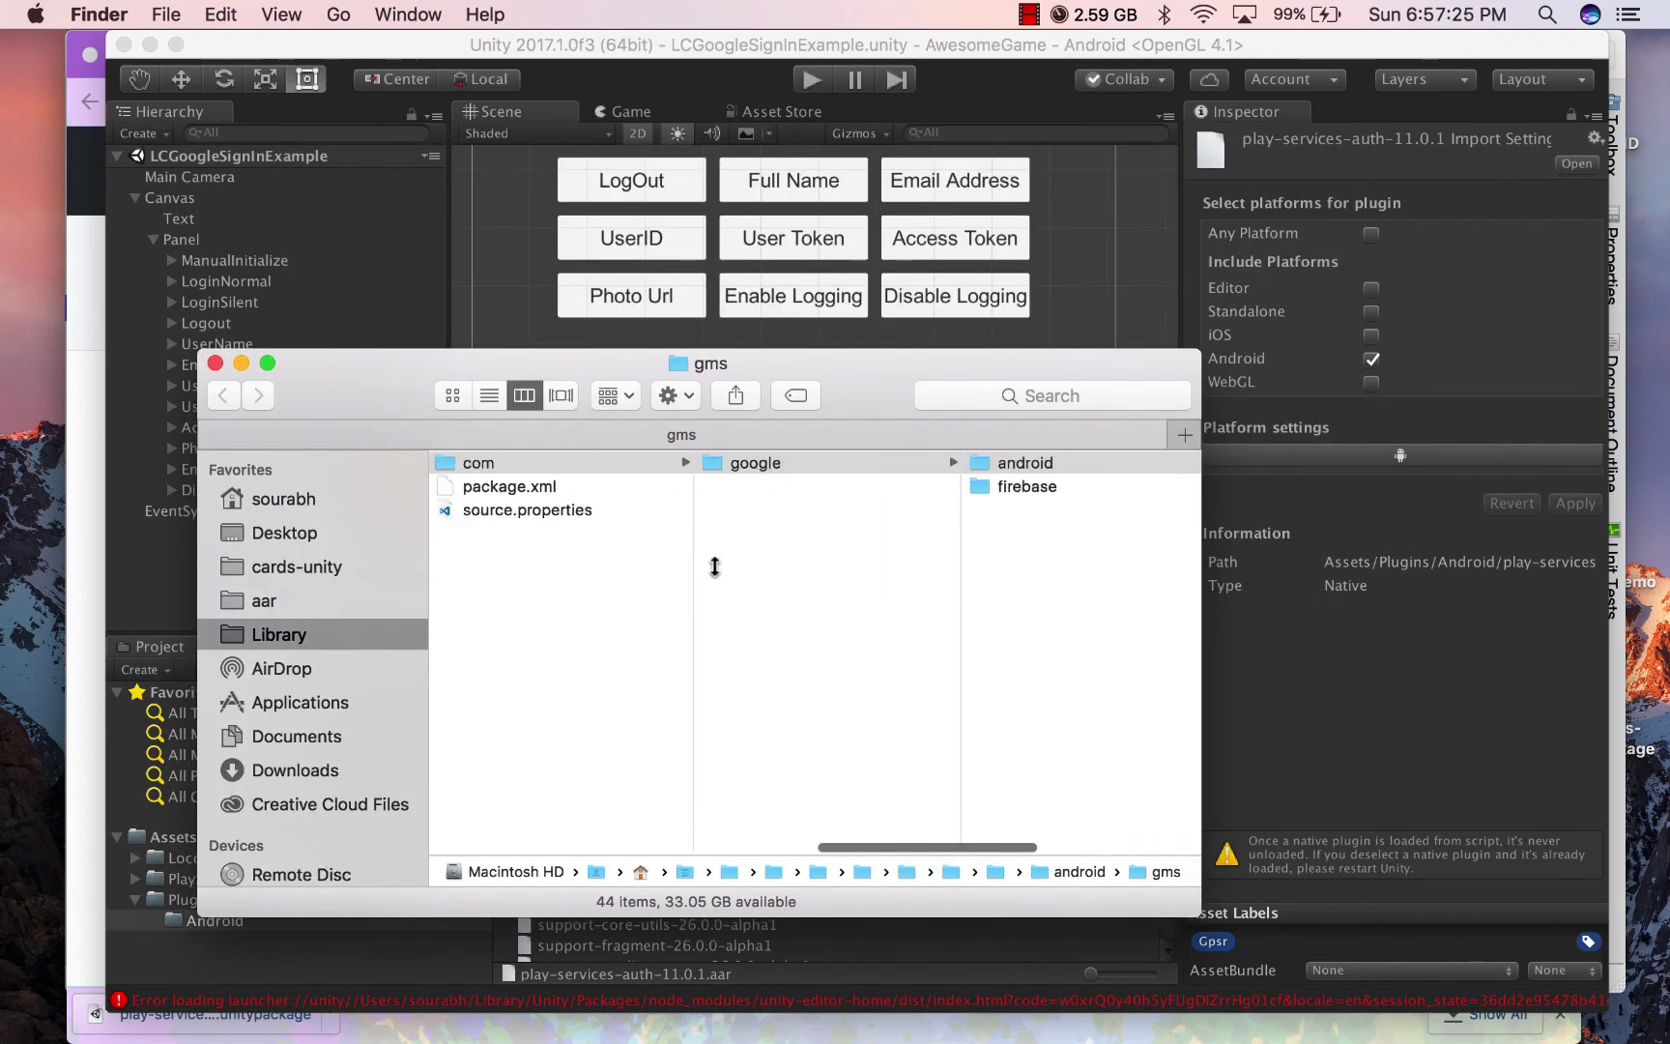
scroll(715, 566, right, 15)
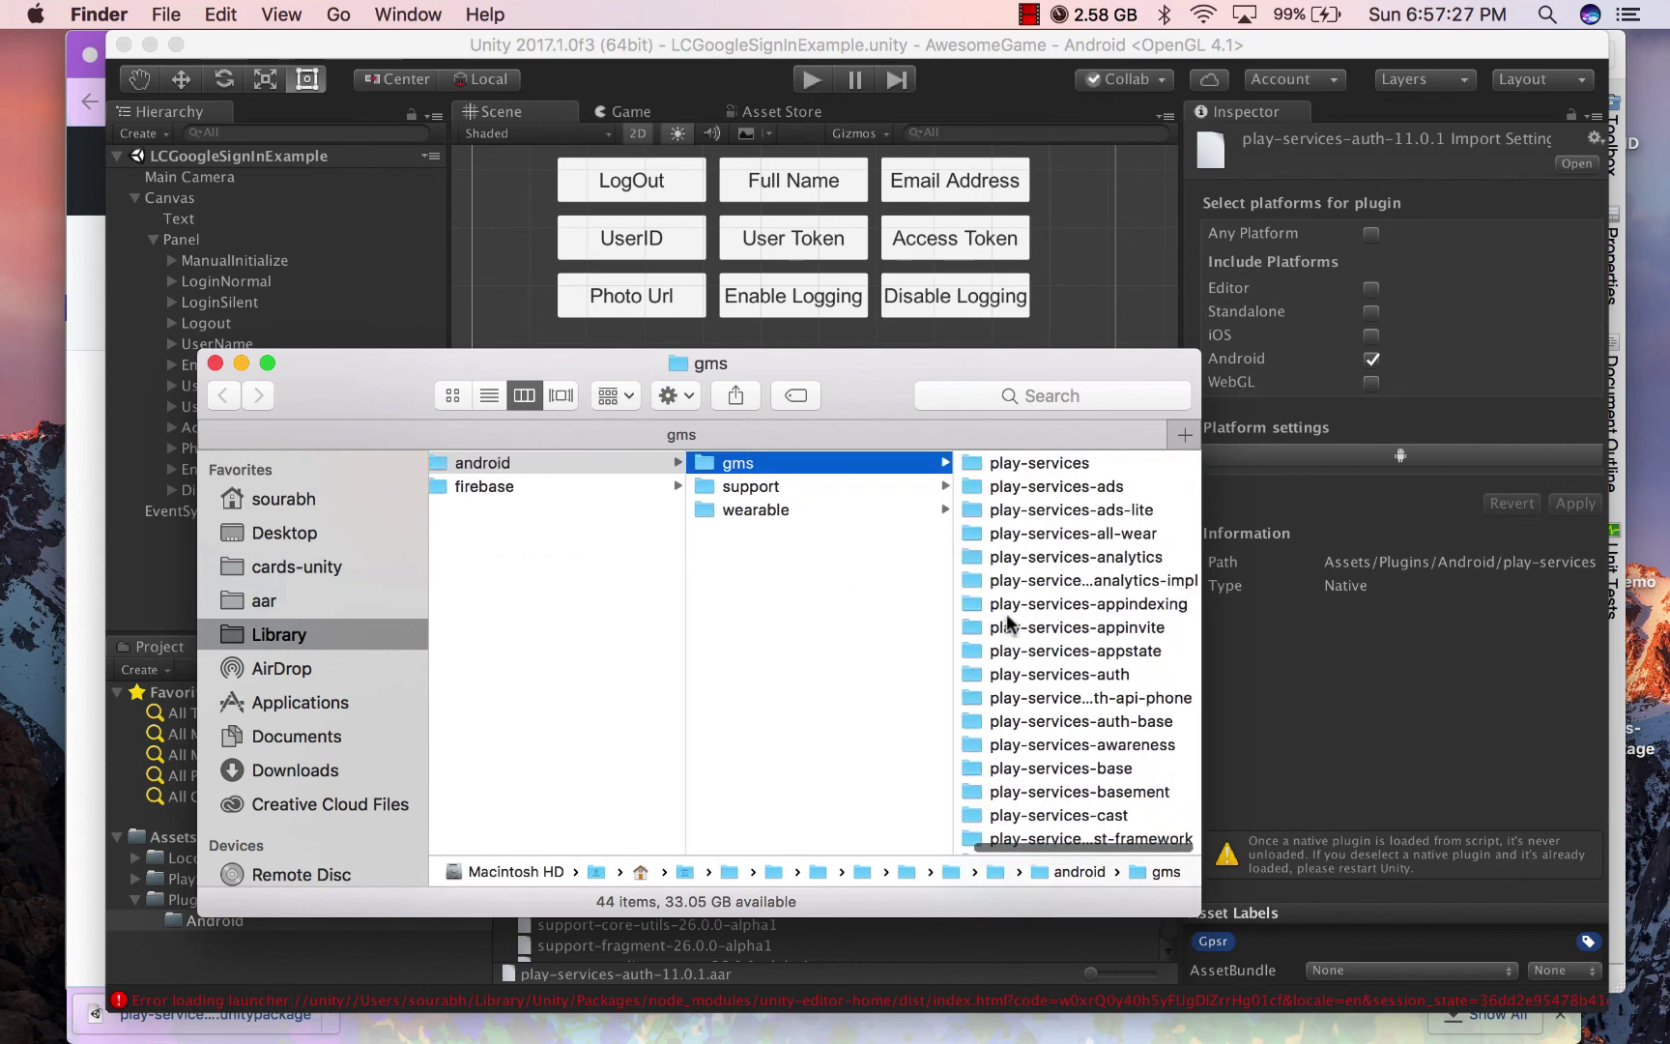
scroll(1027, 648, down, 10)
scroll(976, 664, up, 10)
click(1035, 533)
click(821, 675)
scroll(982, 618, down, 5)
scroll(995, 696, up, 1)
click(1032, 773)
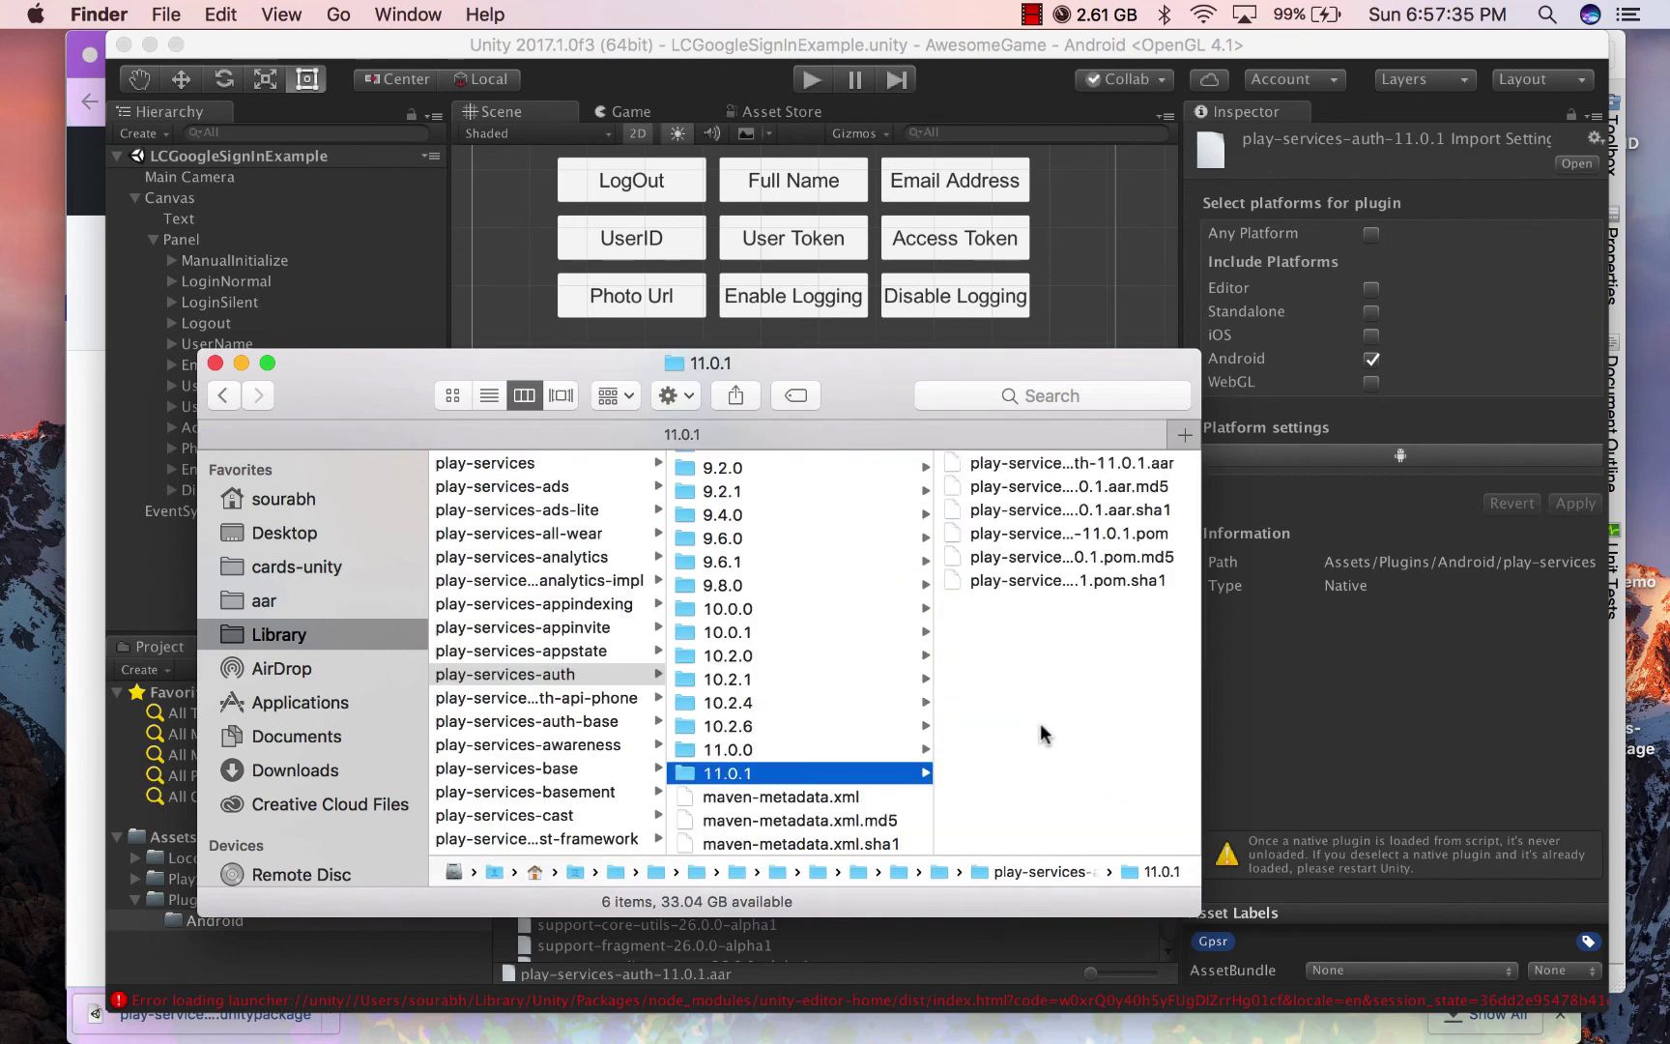
click(1111, 464)
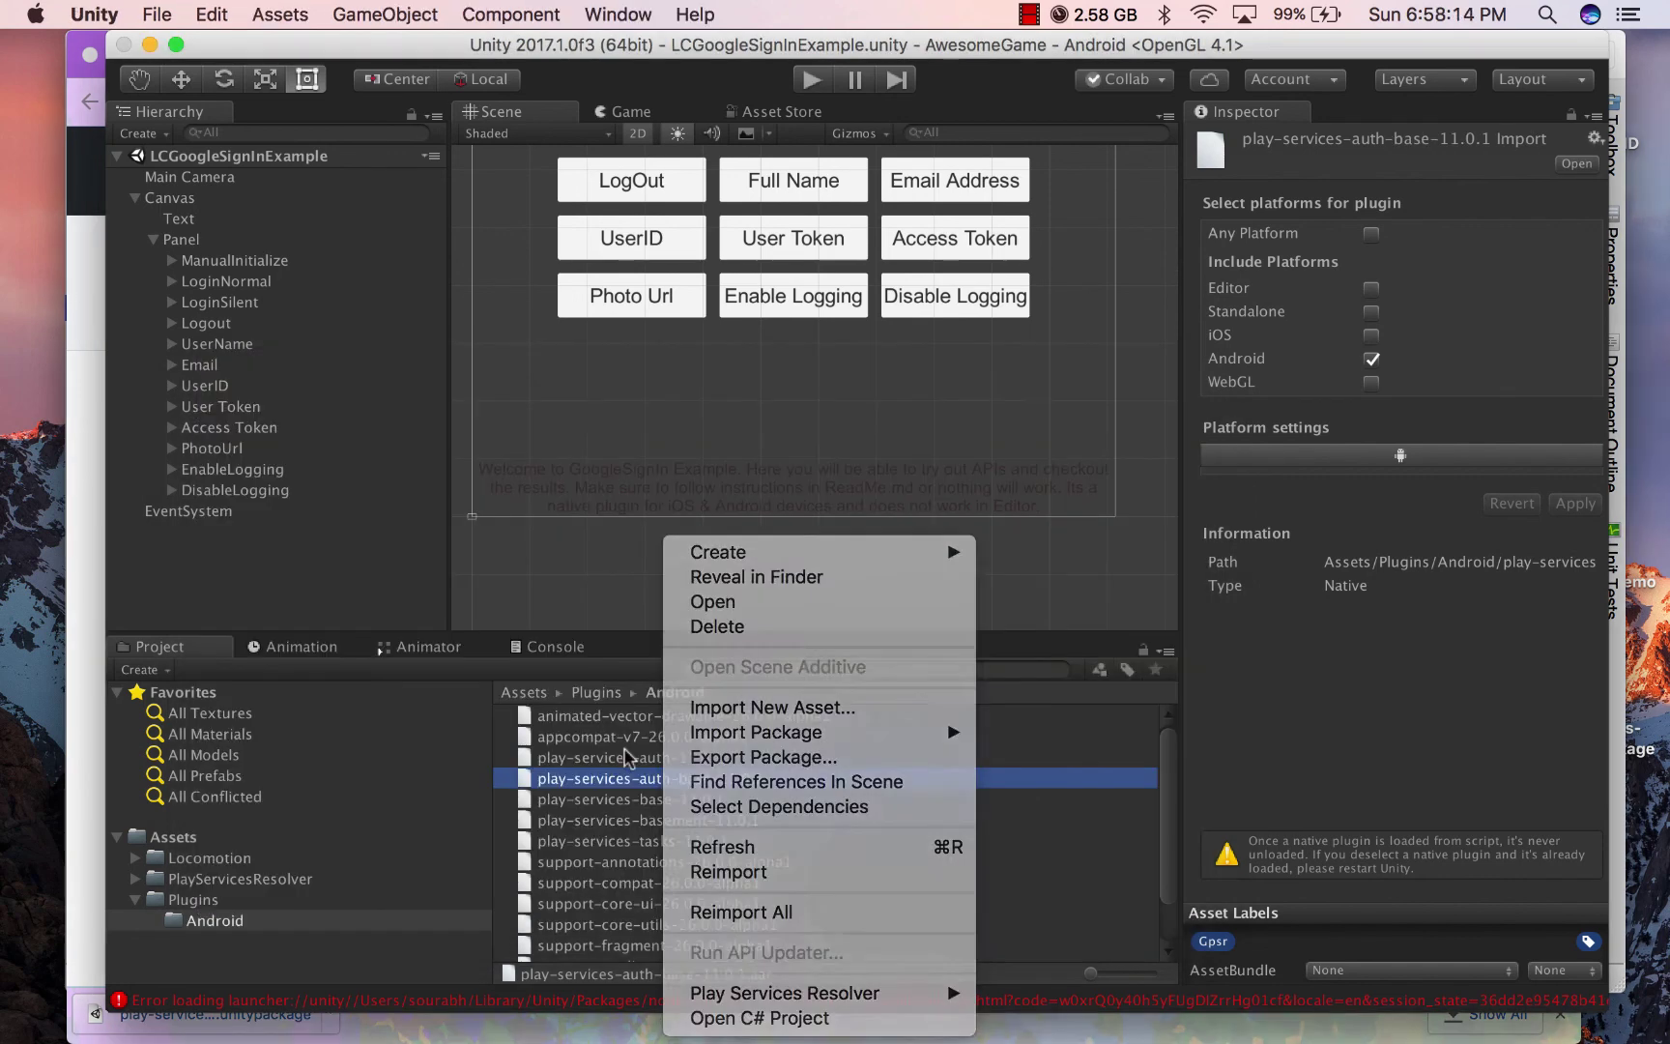
- Back in Unity, search the project for 'play-s' and step through the play-services plugins
key(Escape)
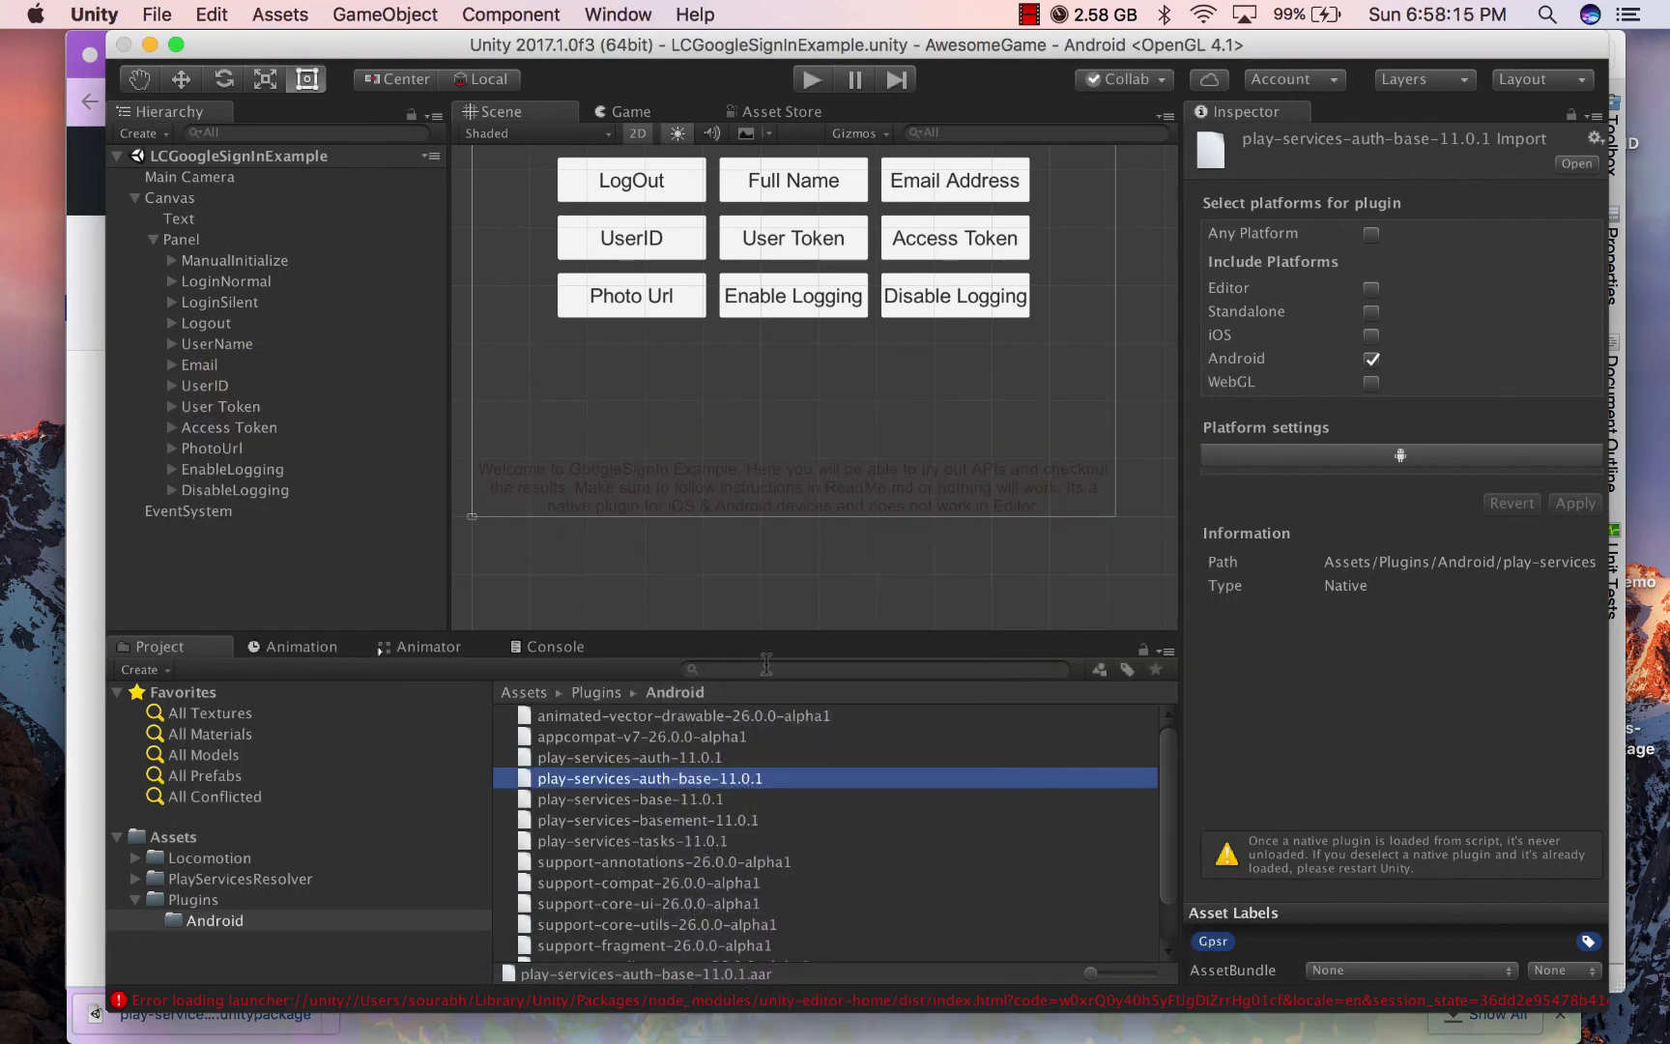
click(766, 665)
text(play-s)
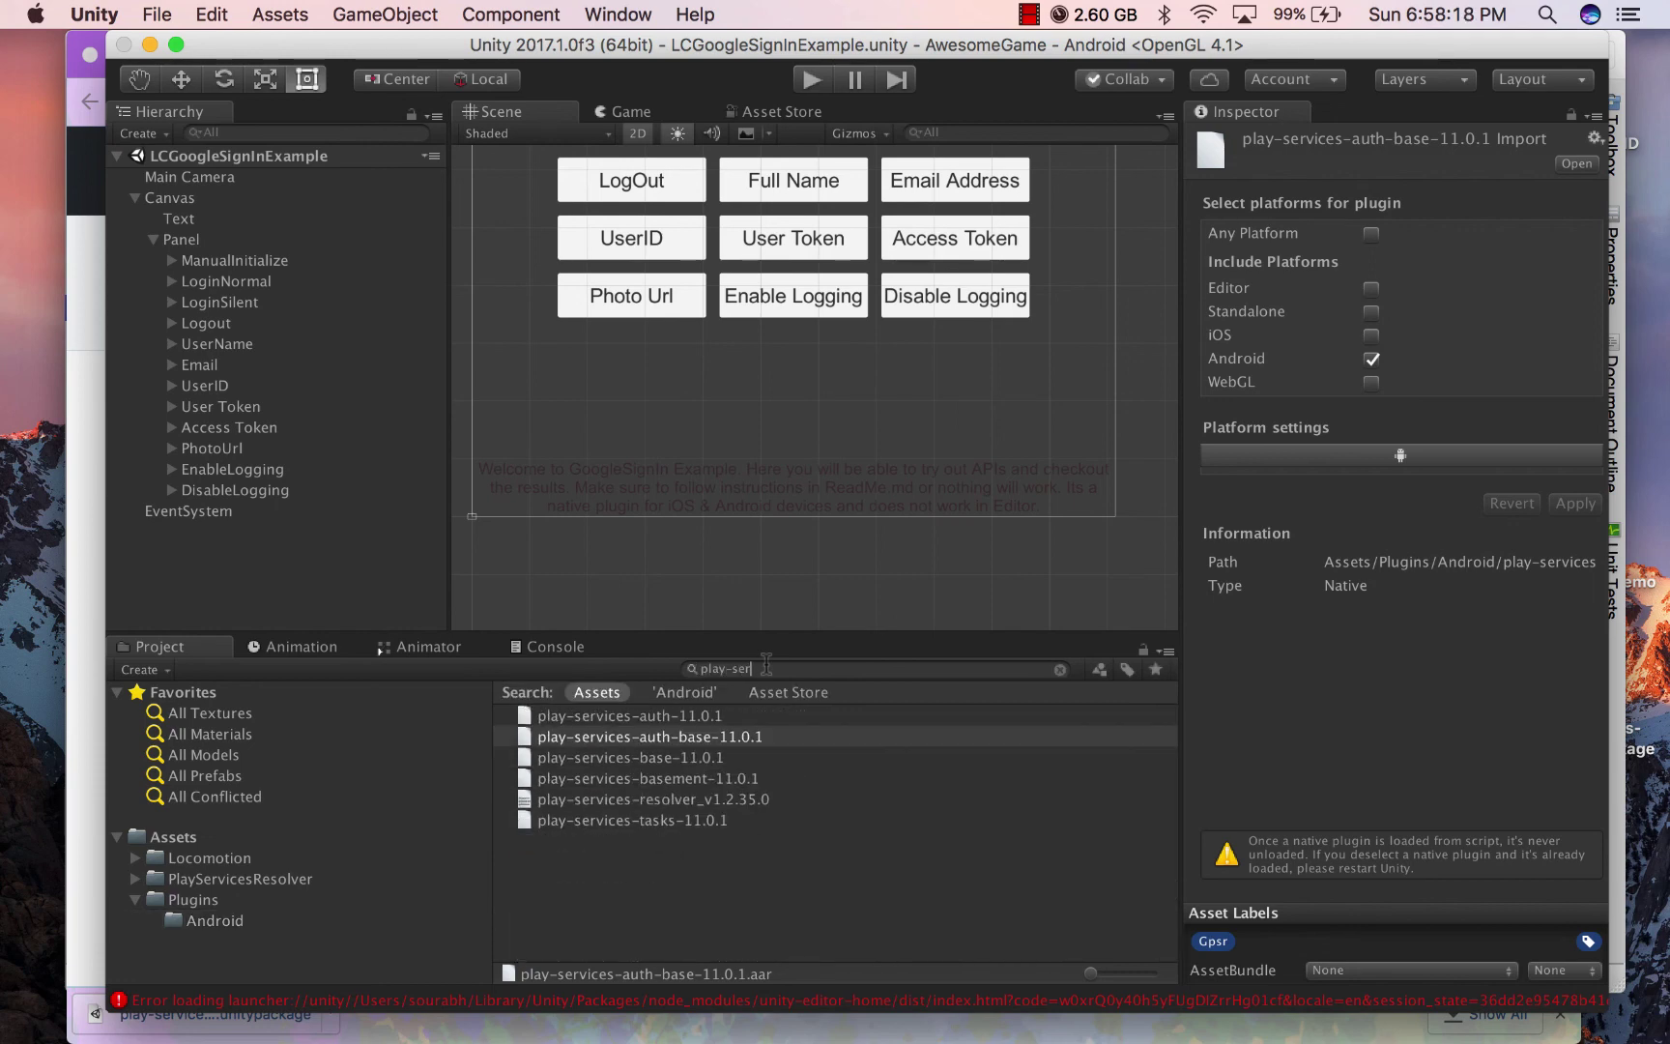
click(670, 719)
key(Down)
key(Down)
key(Down)
key(Down)
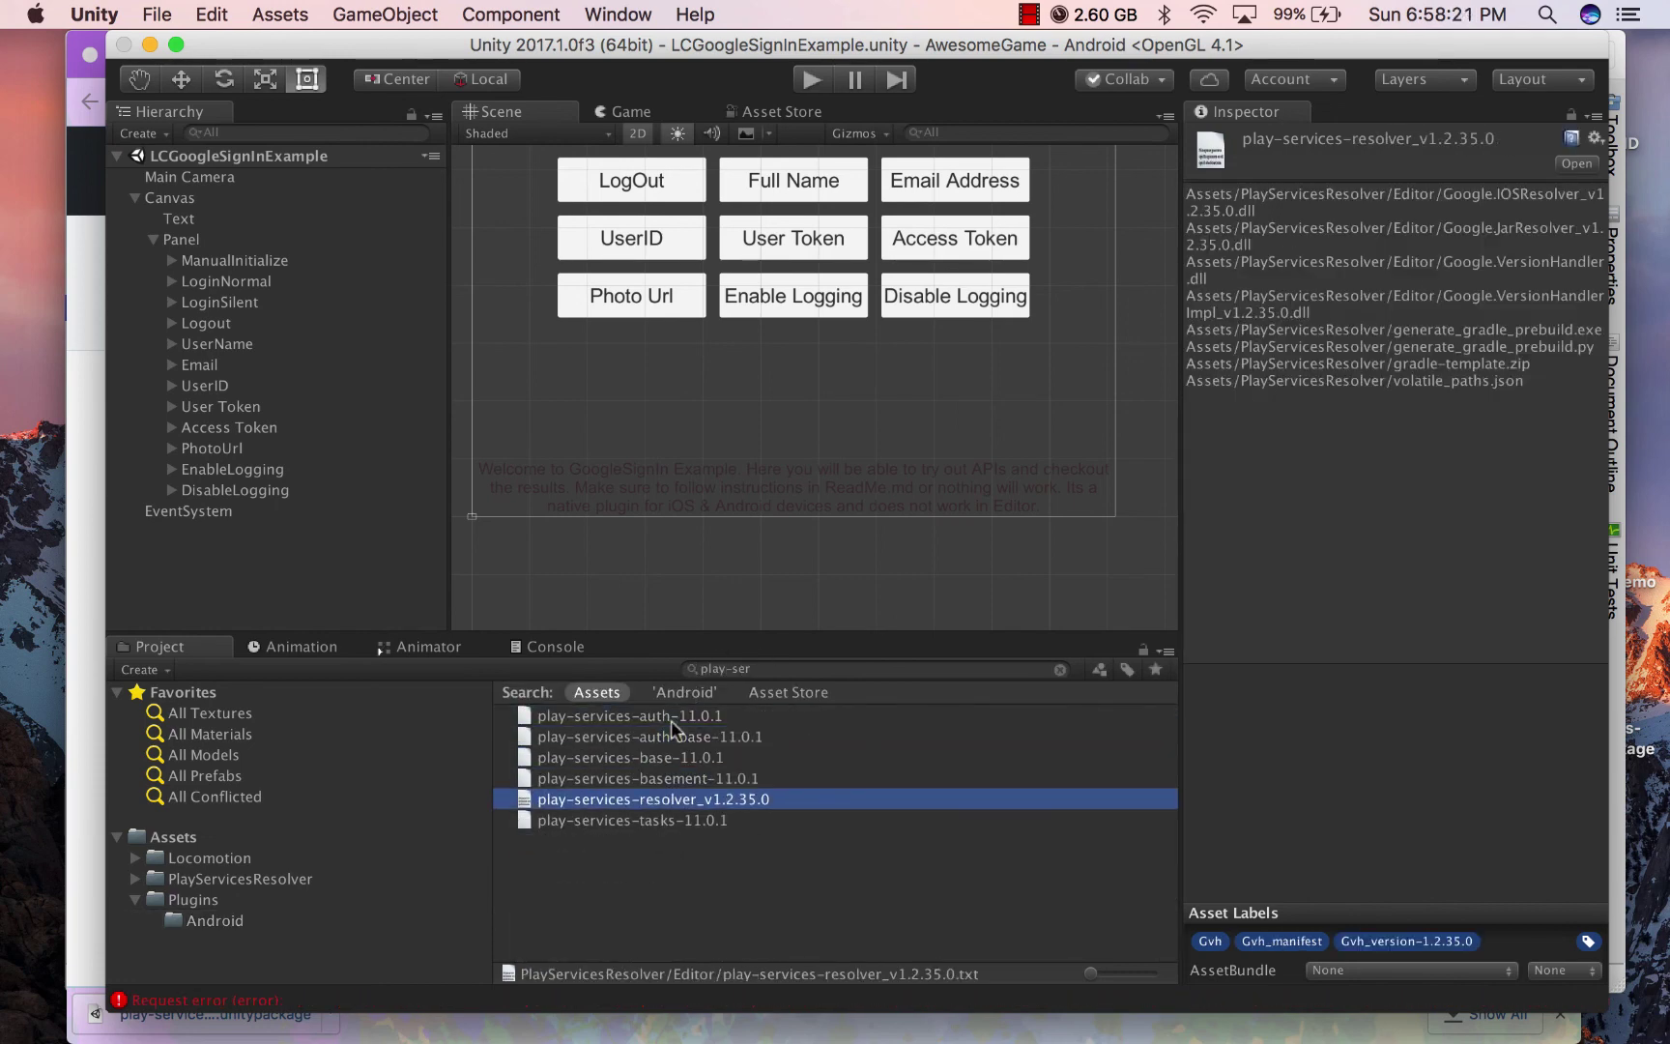
key(Down)
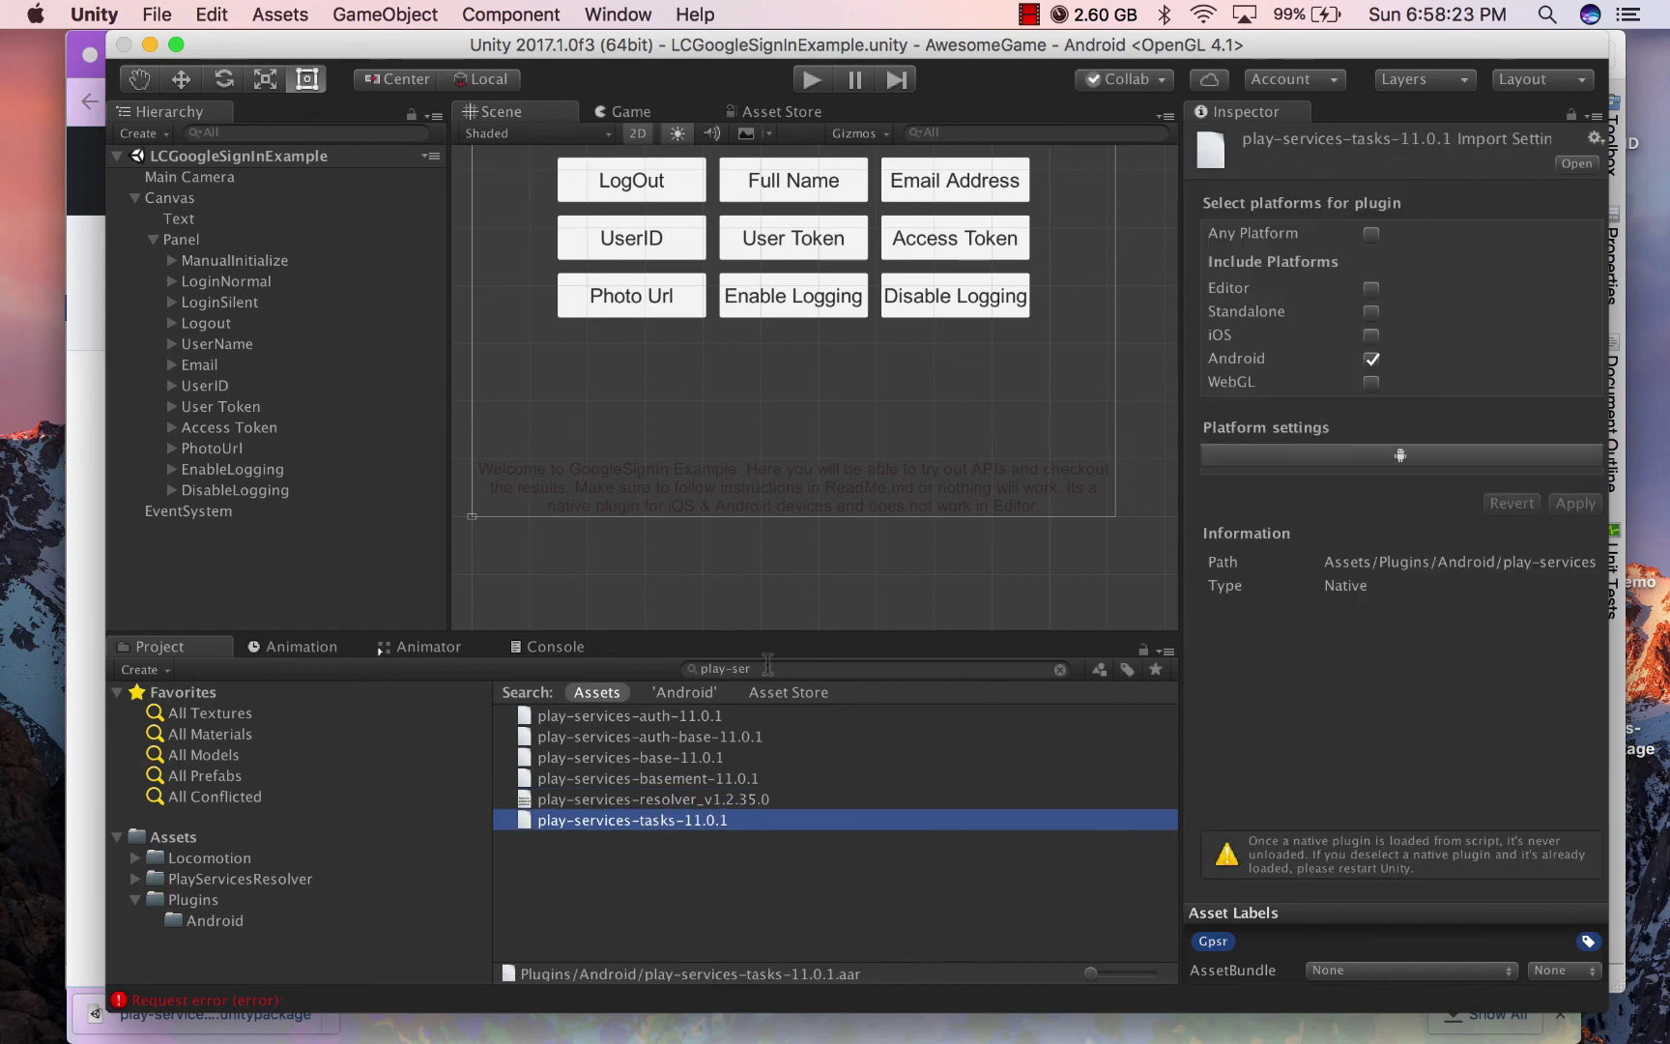
- Search the project for versions 11., 10, 26. and 25. to compare library versions
click(768, 667)
key(BackSpace)
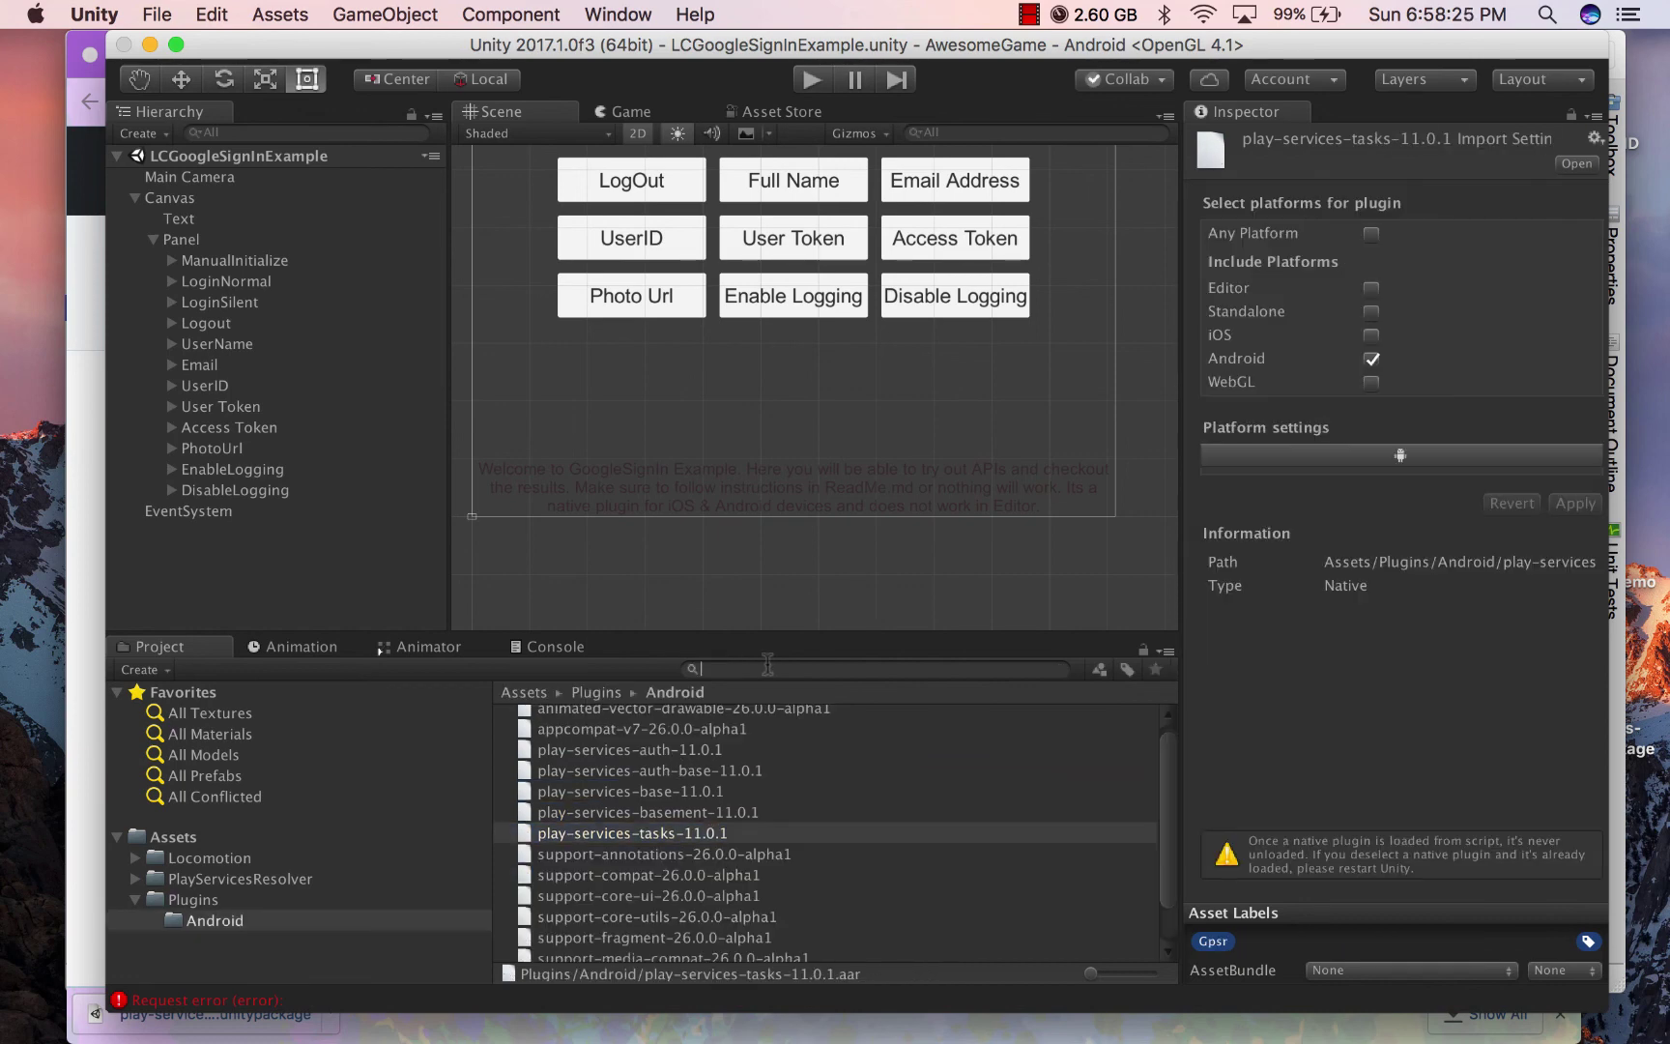
text(11.)
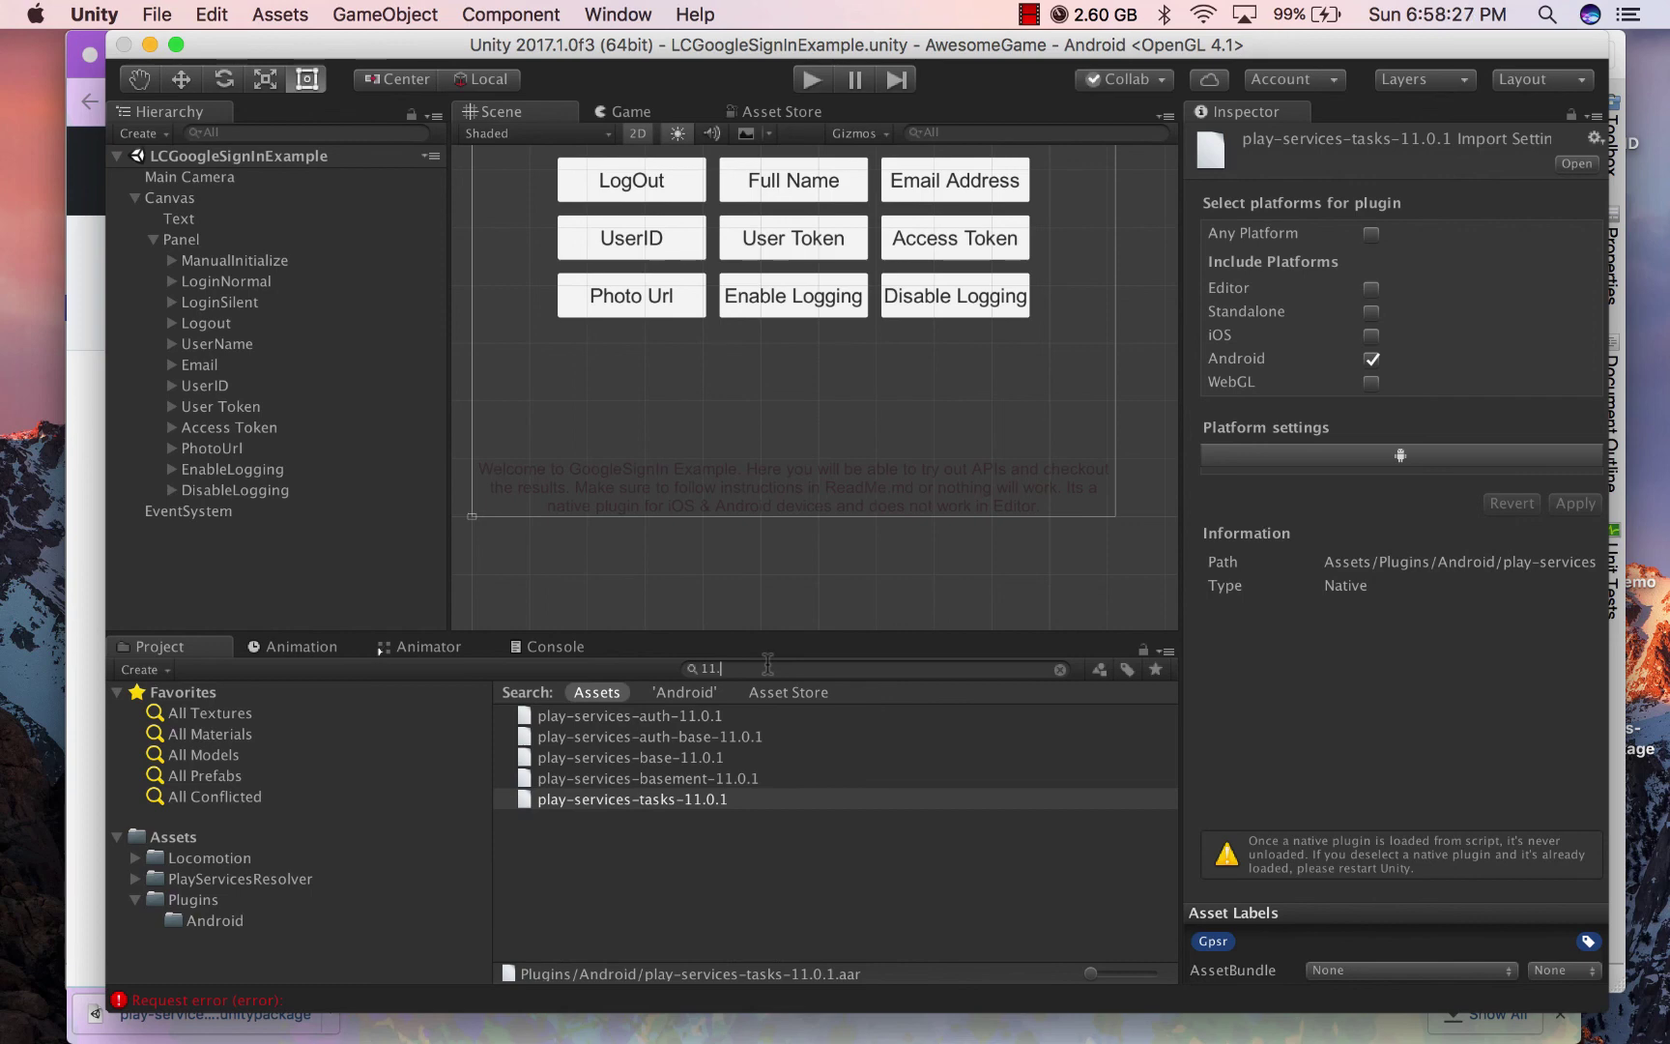
key(BackSpace)
text(0)
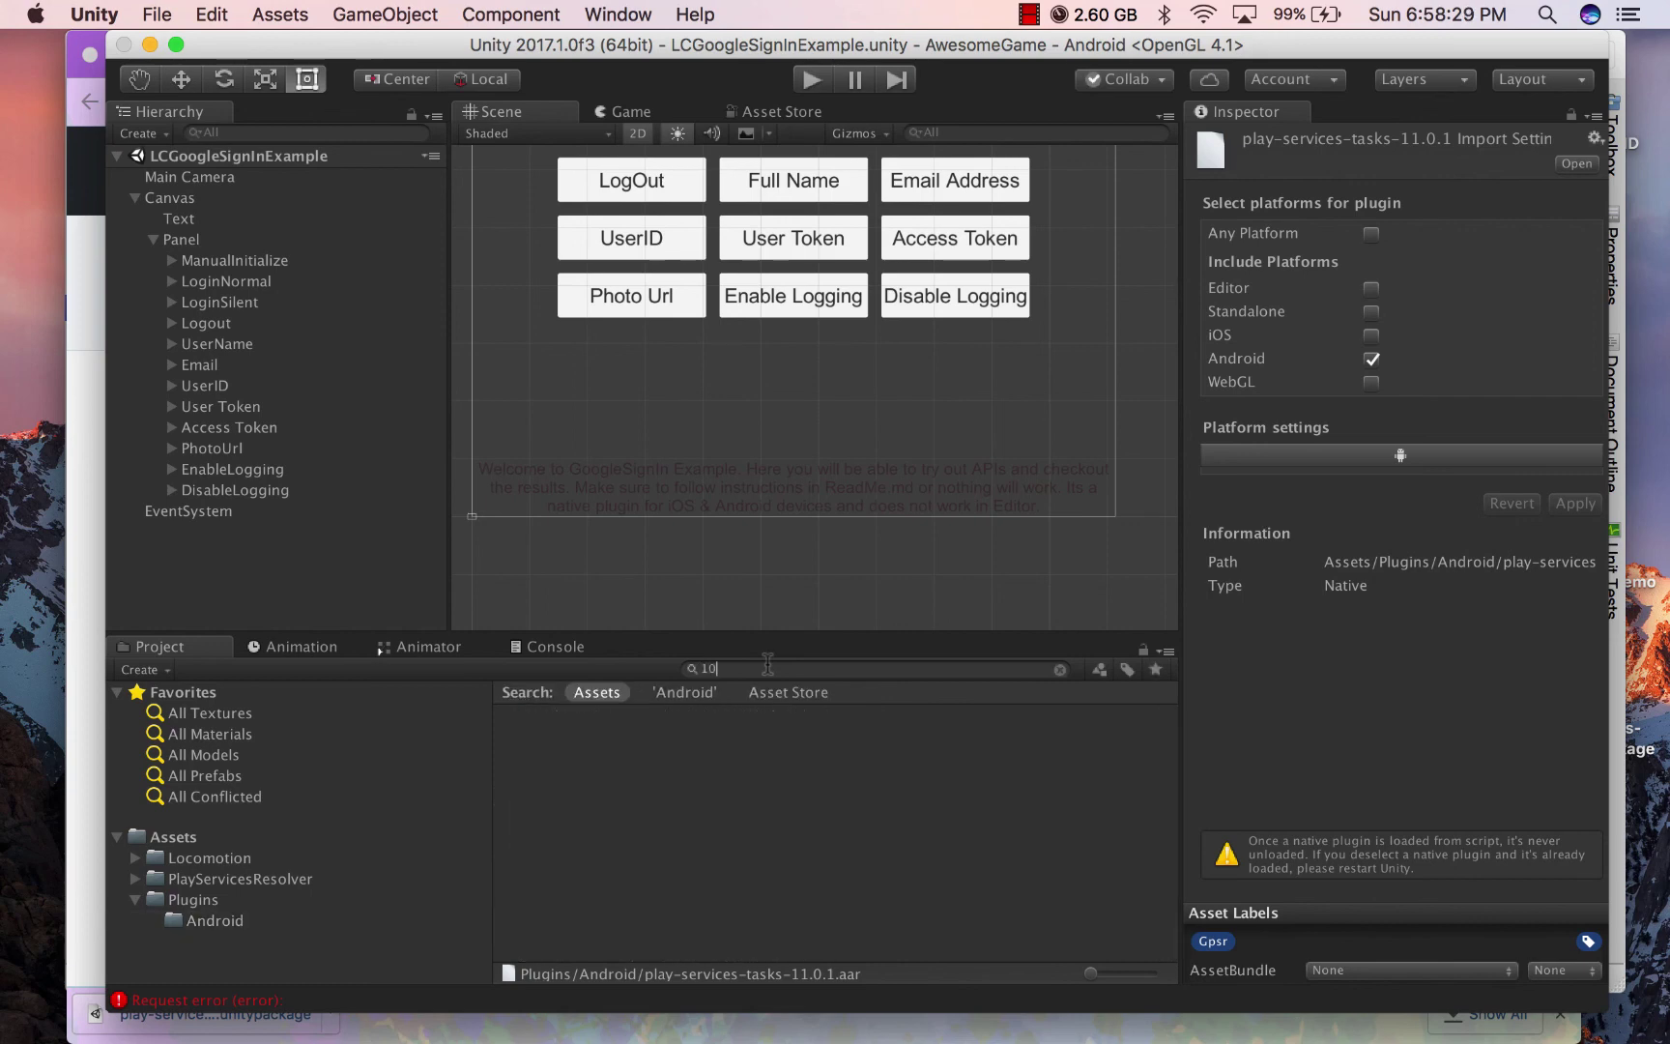
key(BackSpace)
key(BackSpace)
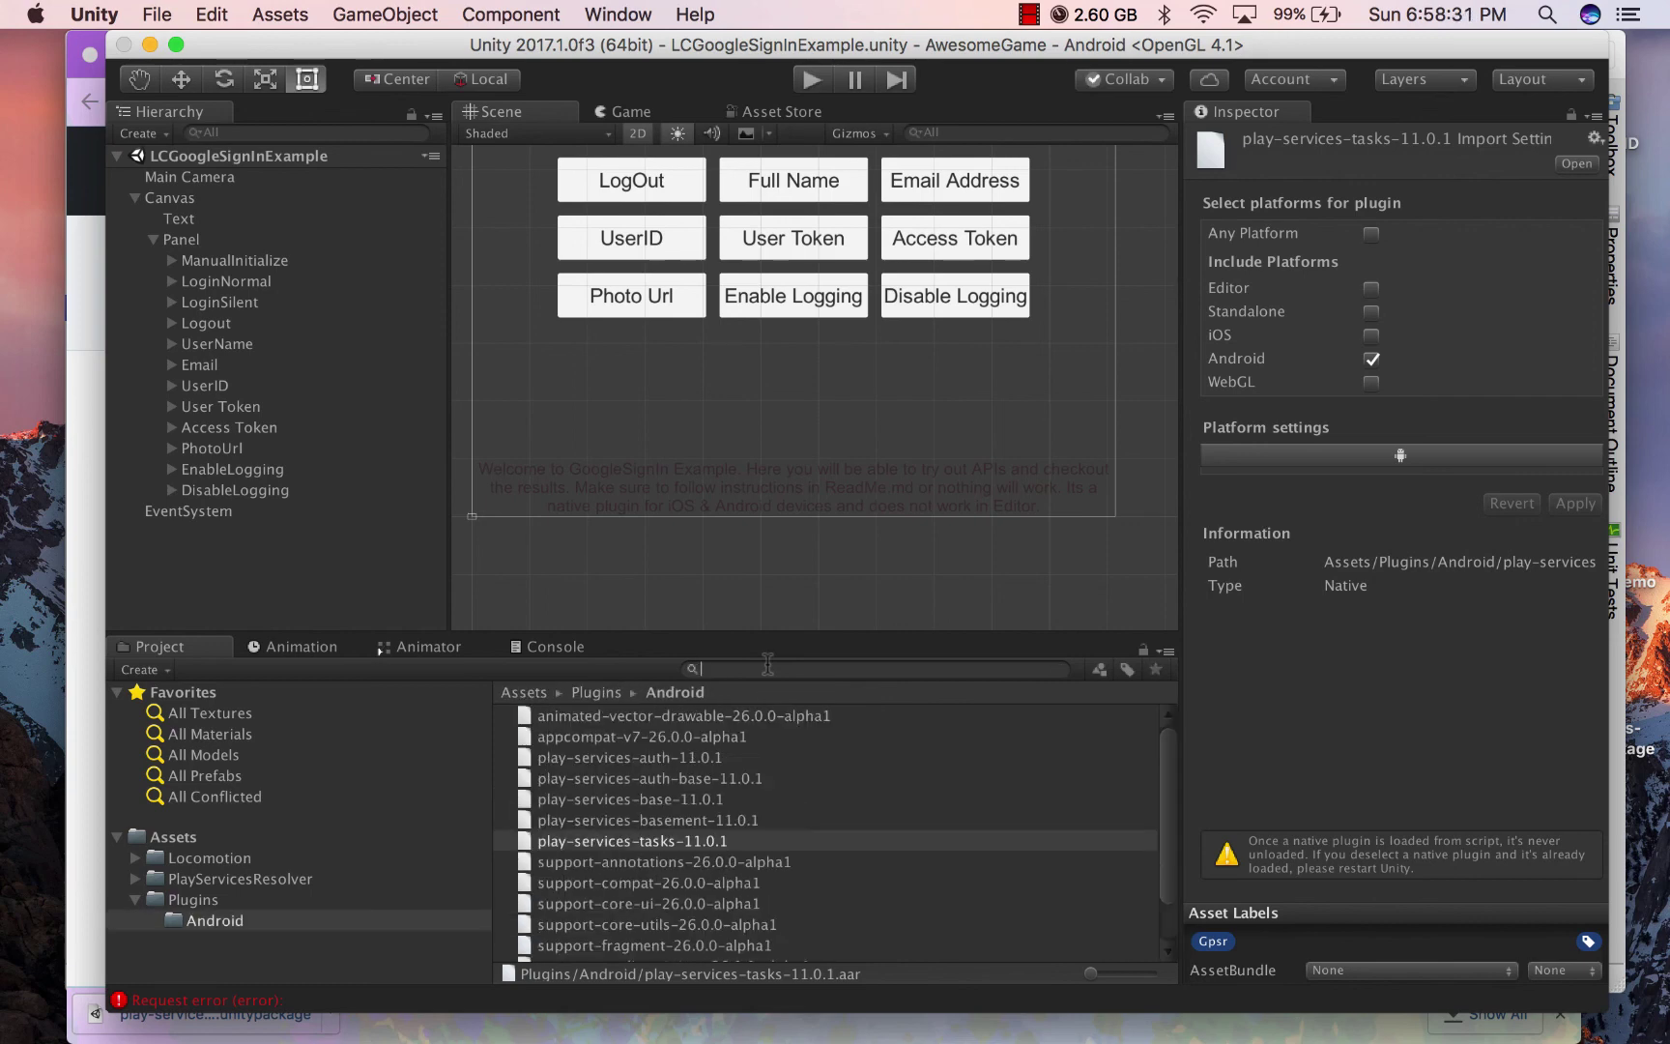
text(26)
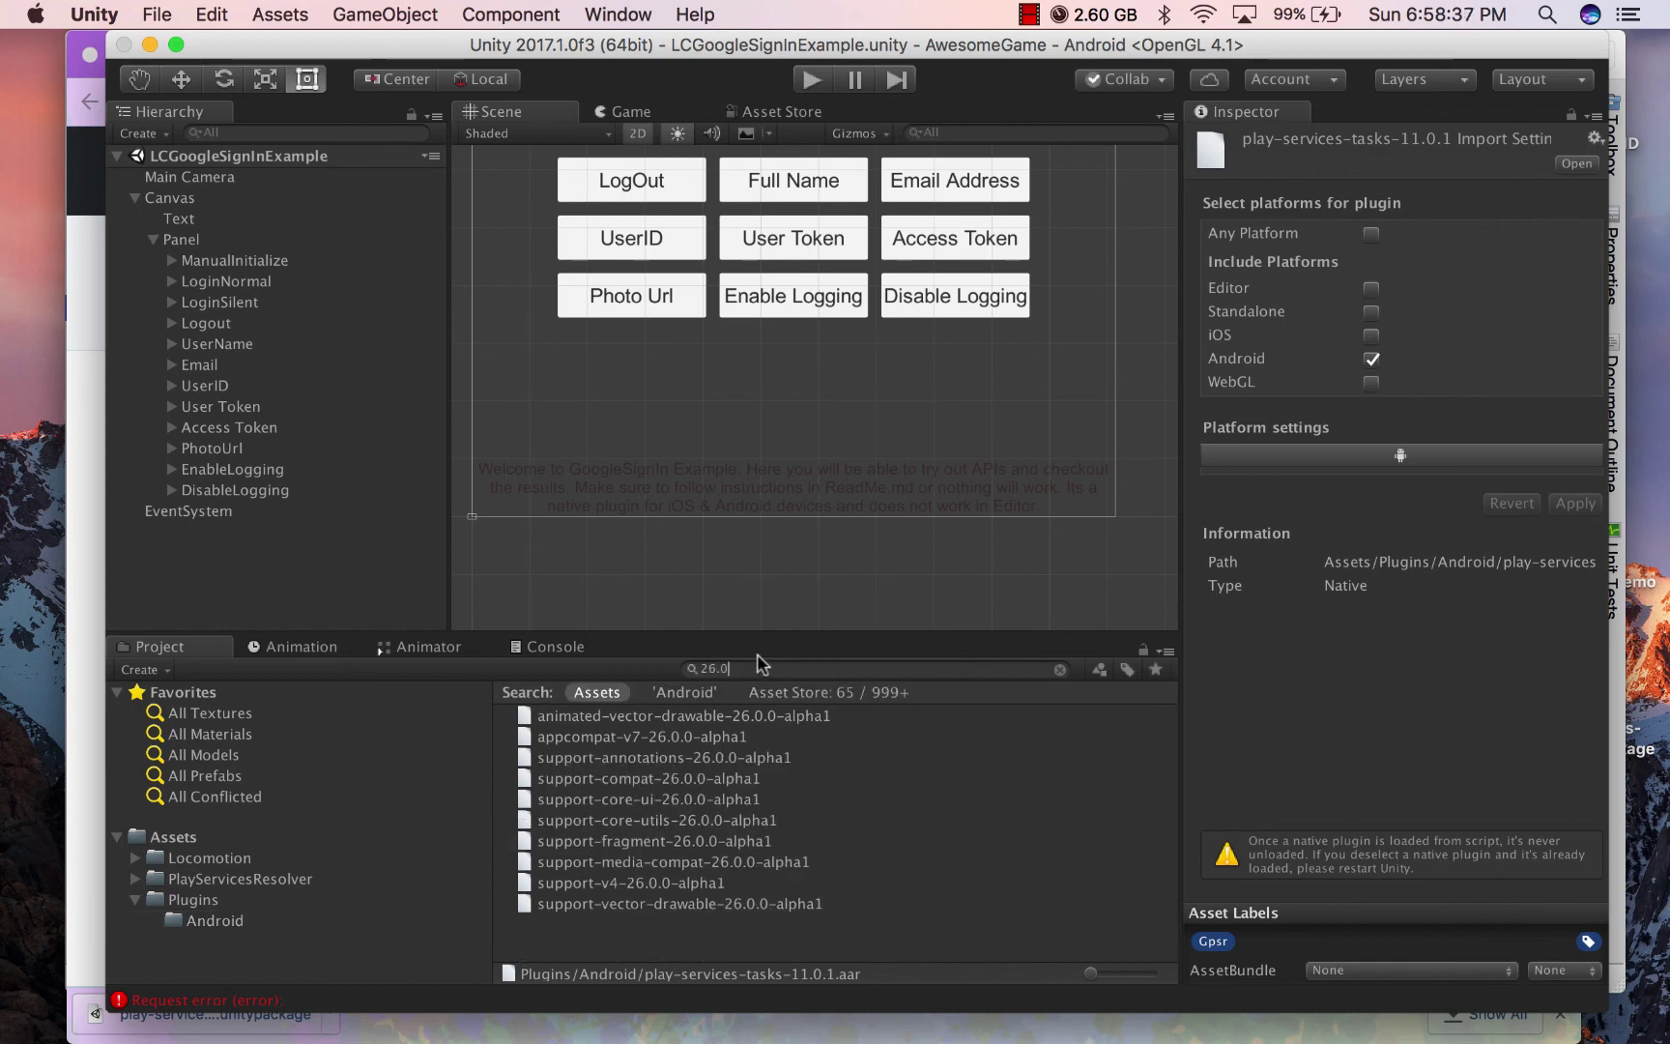
key(BackSpace)
key(BackSpace)
text(5.)
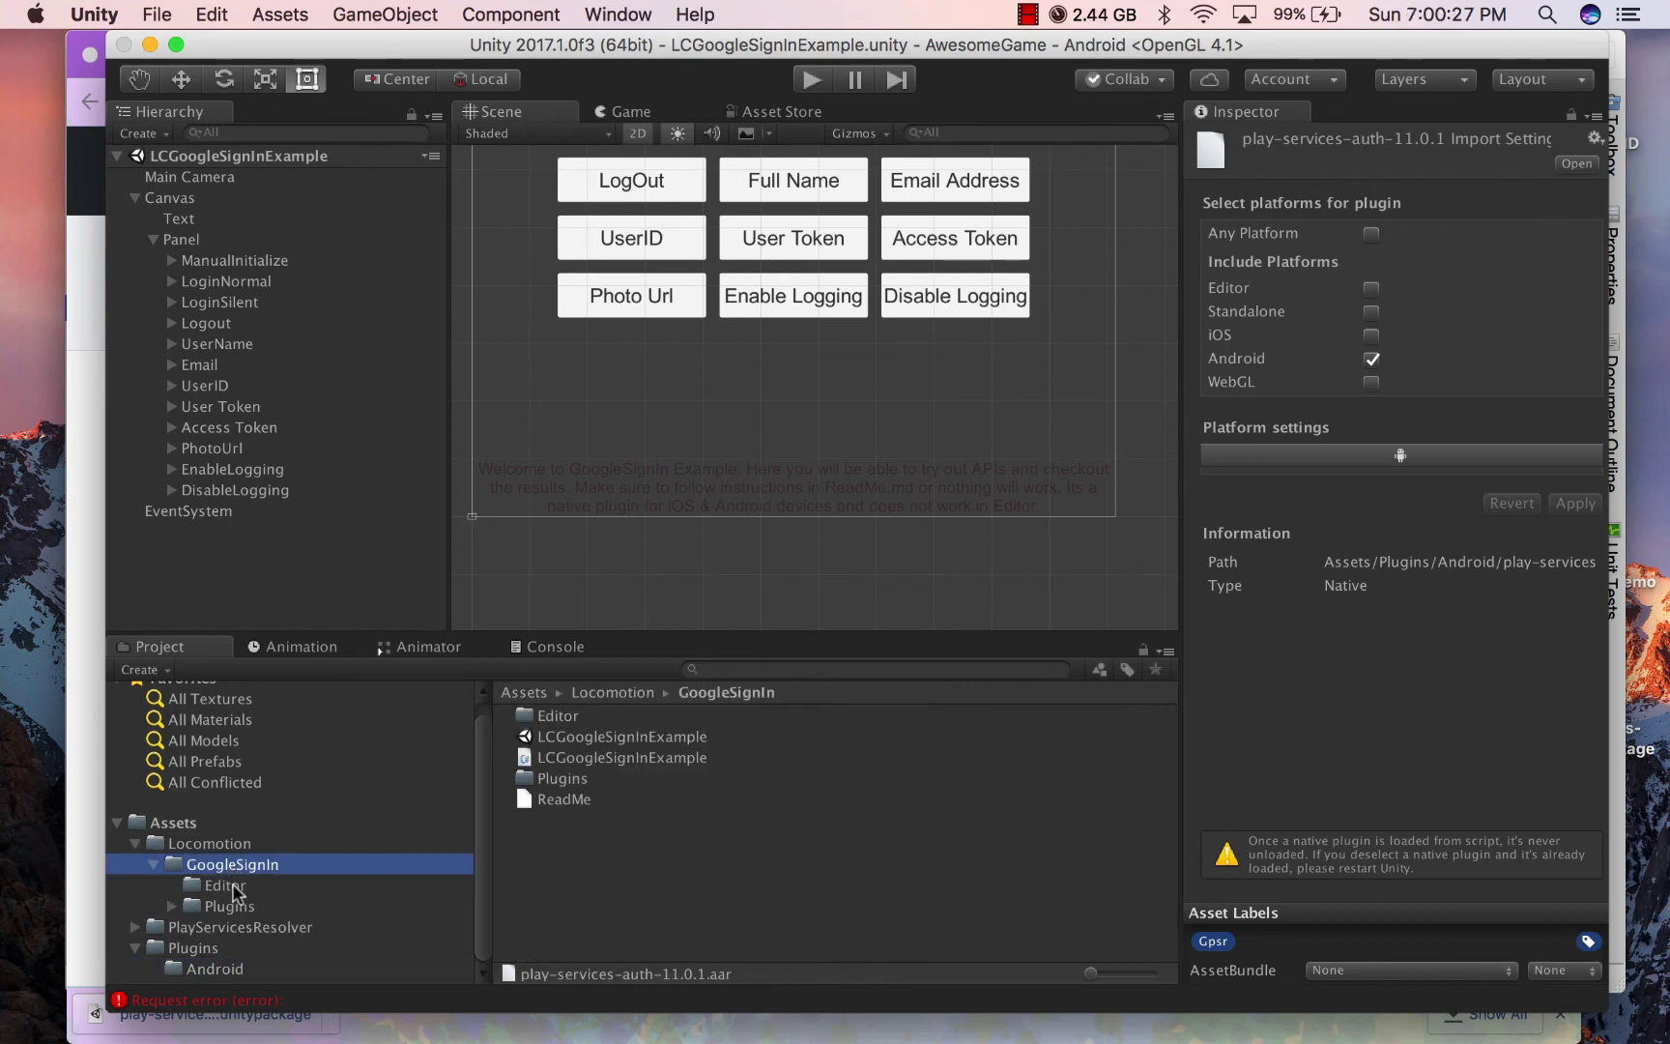
- Open GoogleSignIn/Editor and show LCGoogleSignEditor's source in the Inspector
click(226, 886)
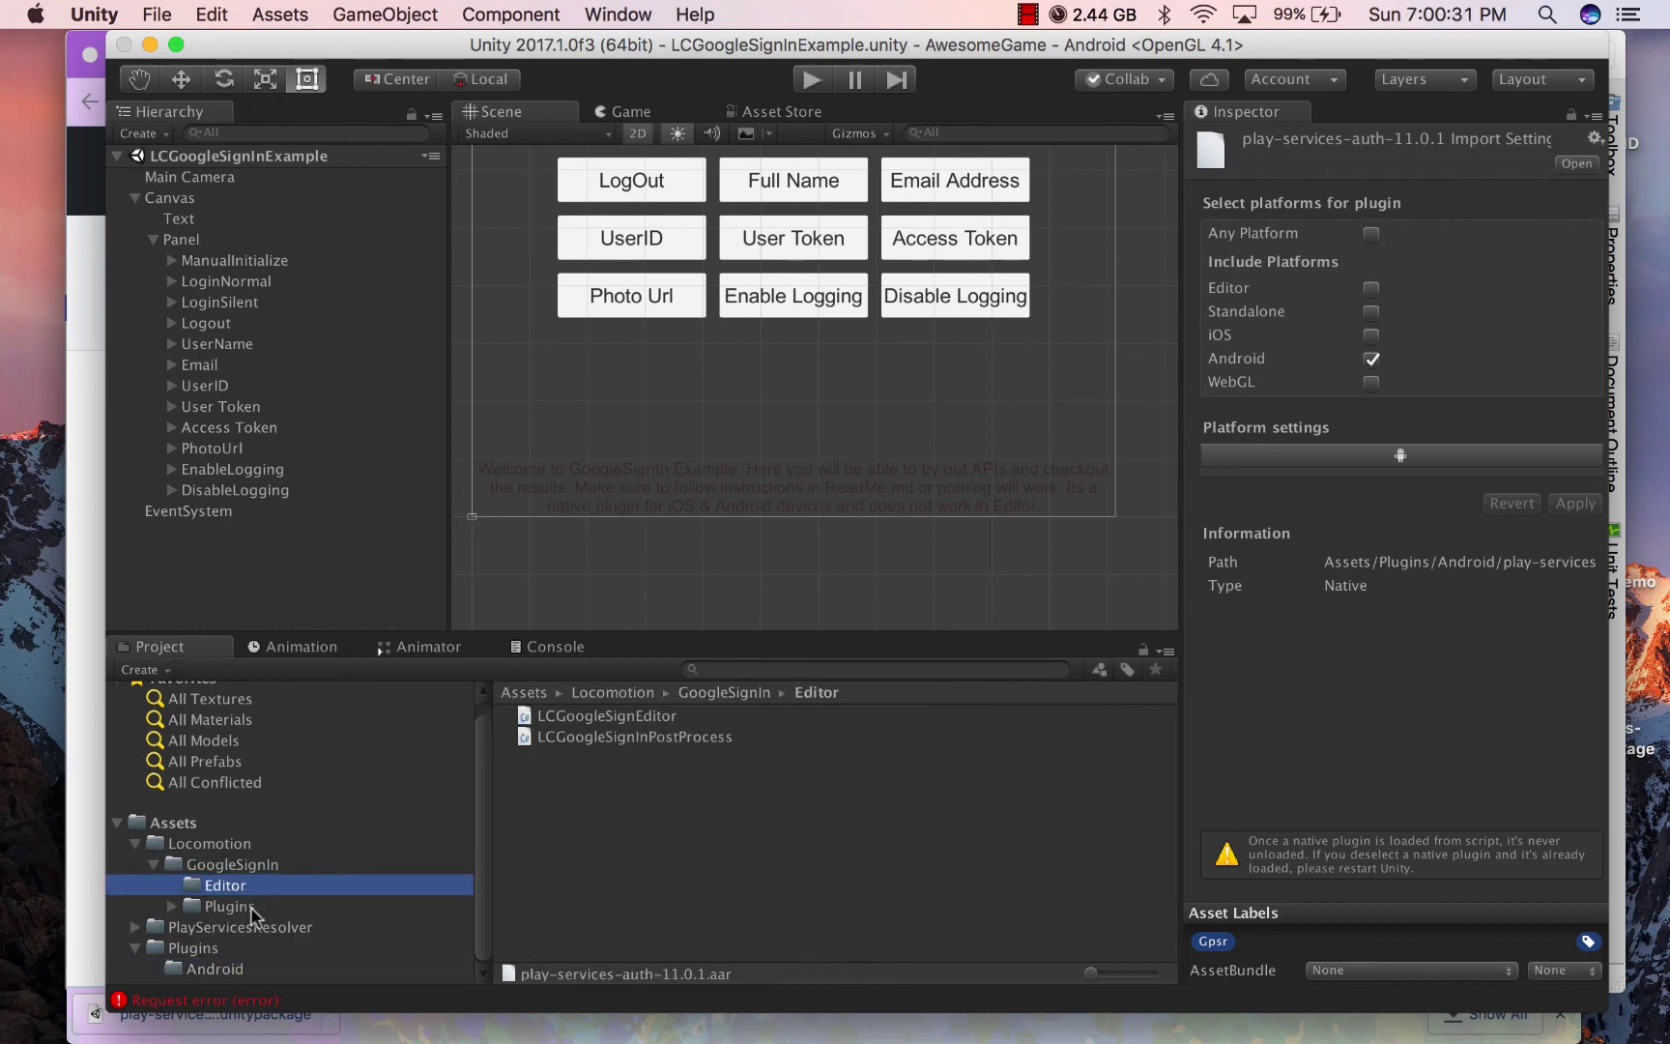
click(605, 720)
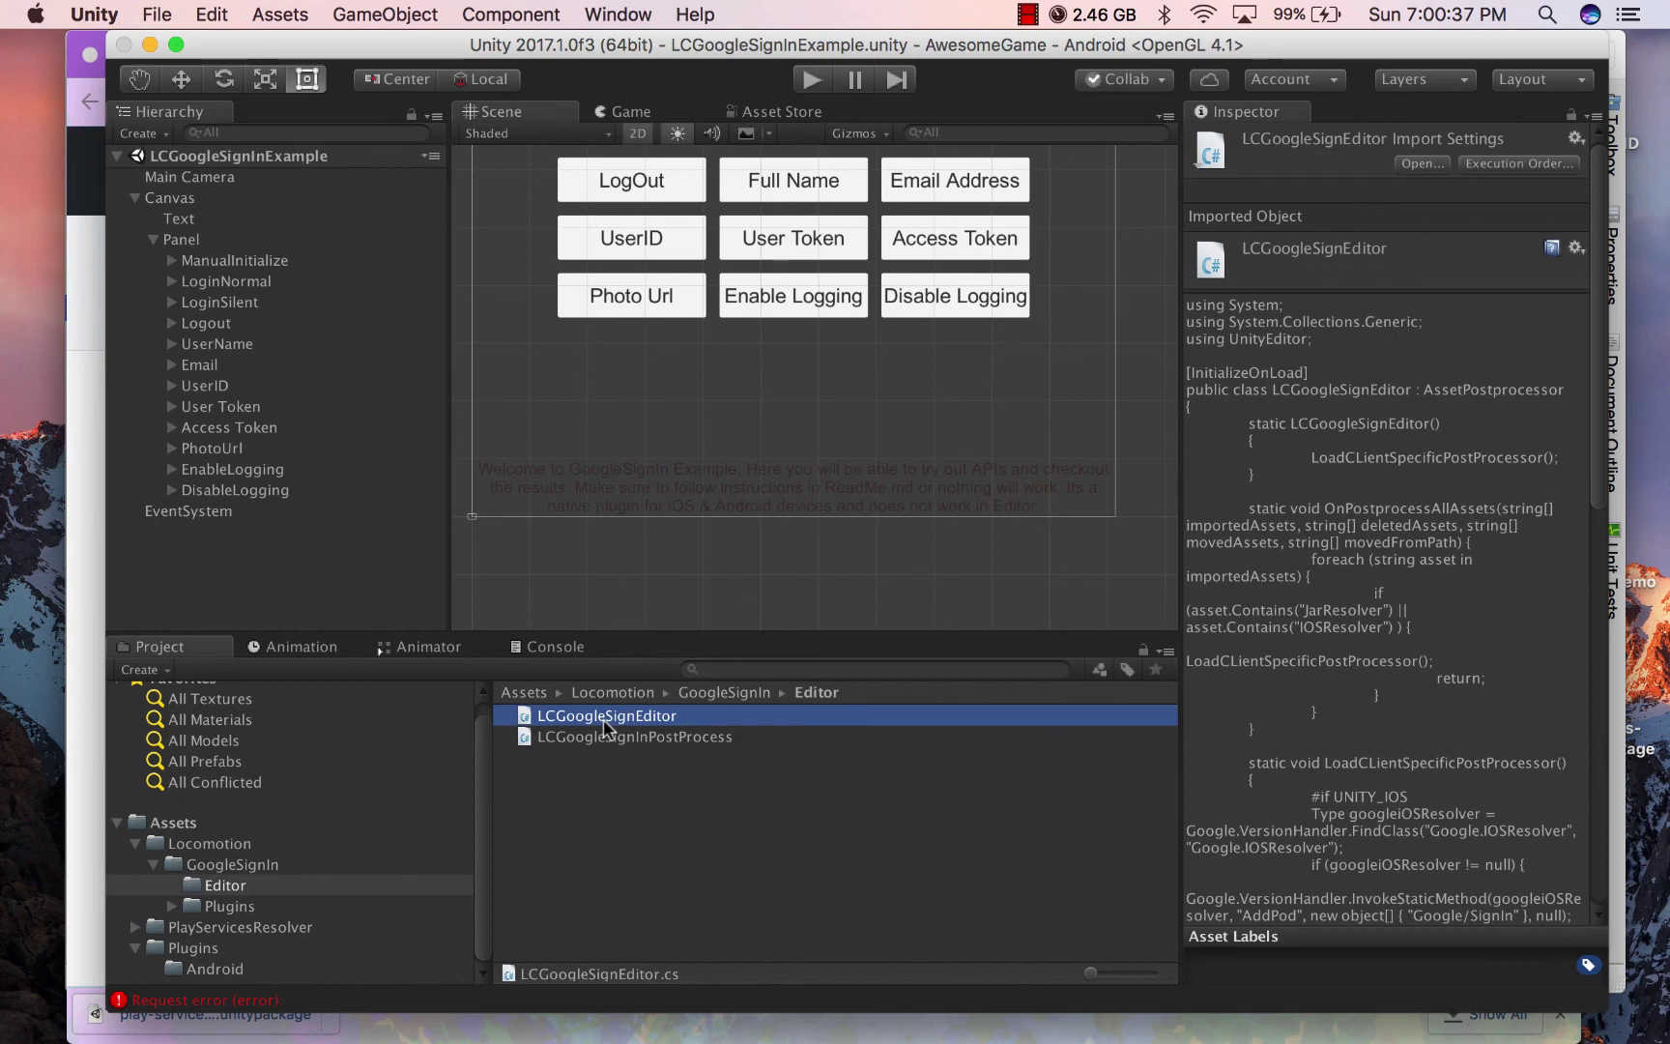
- Open LCGoogleSignEditor.cs in MonoDevelop and review the play-services-auth and appcompat-v7 dependencies
double_click(605, 715)
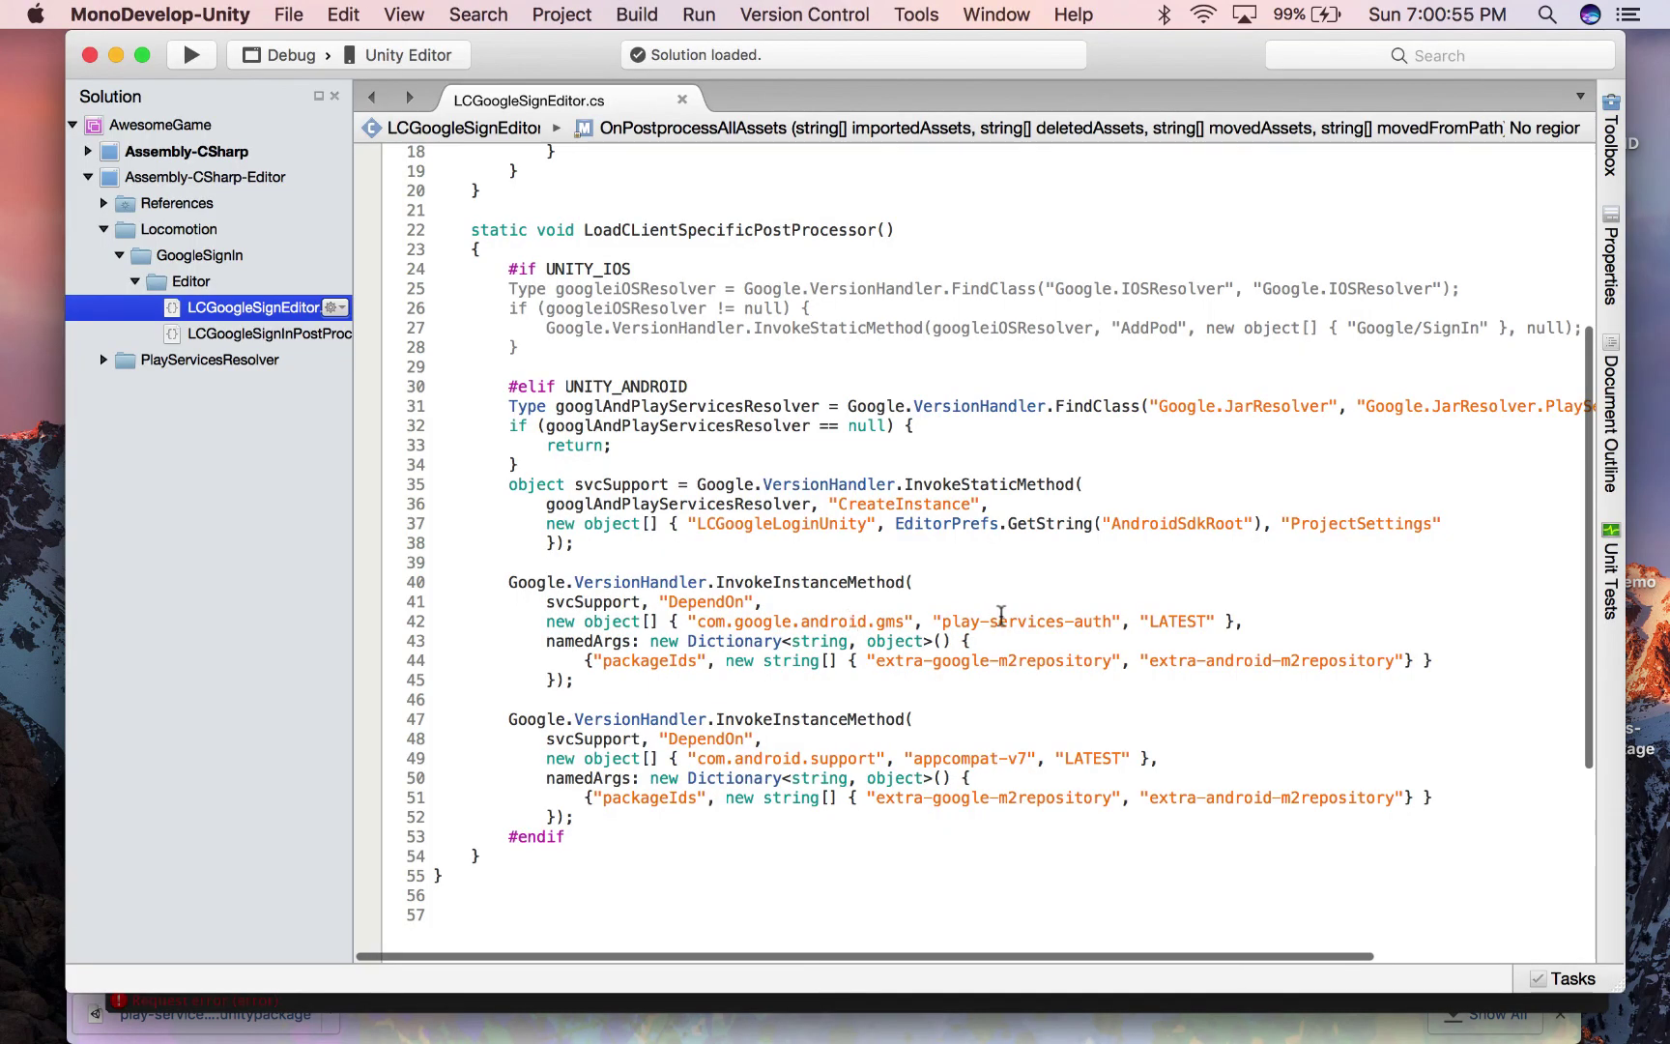
click(1001, 615)
double_click(1001, 619)
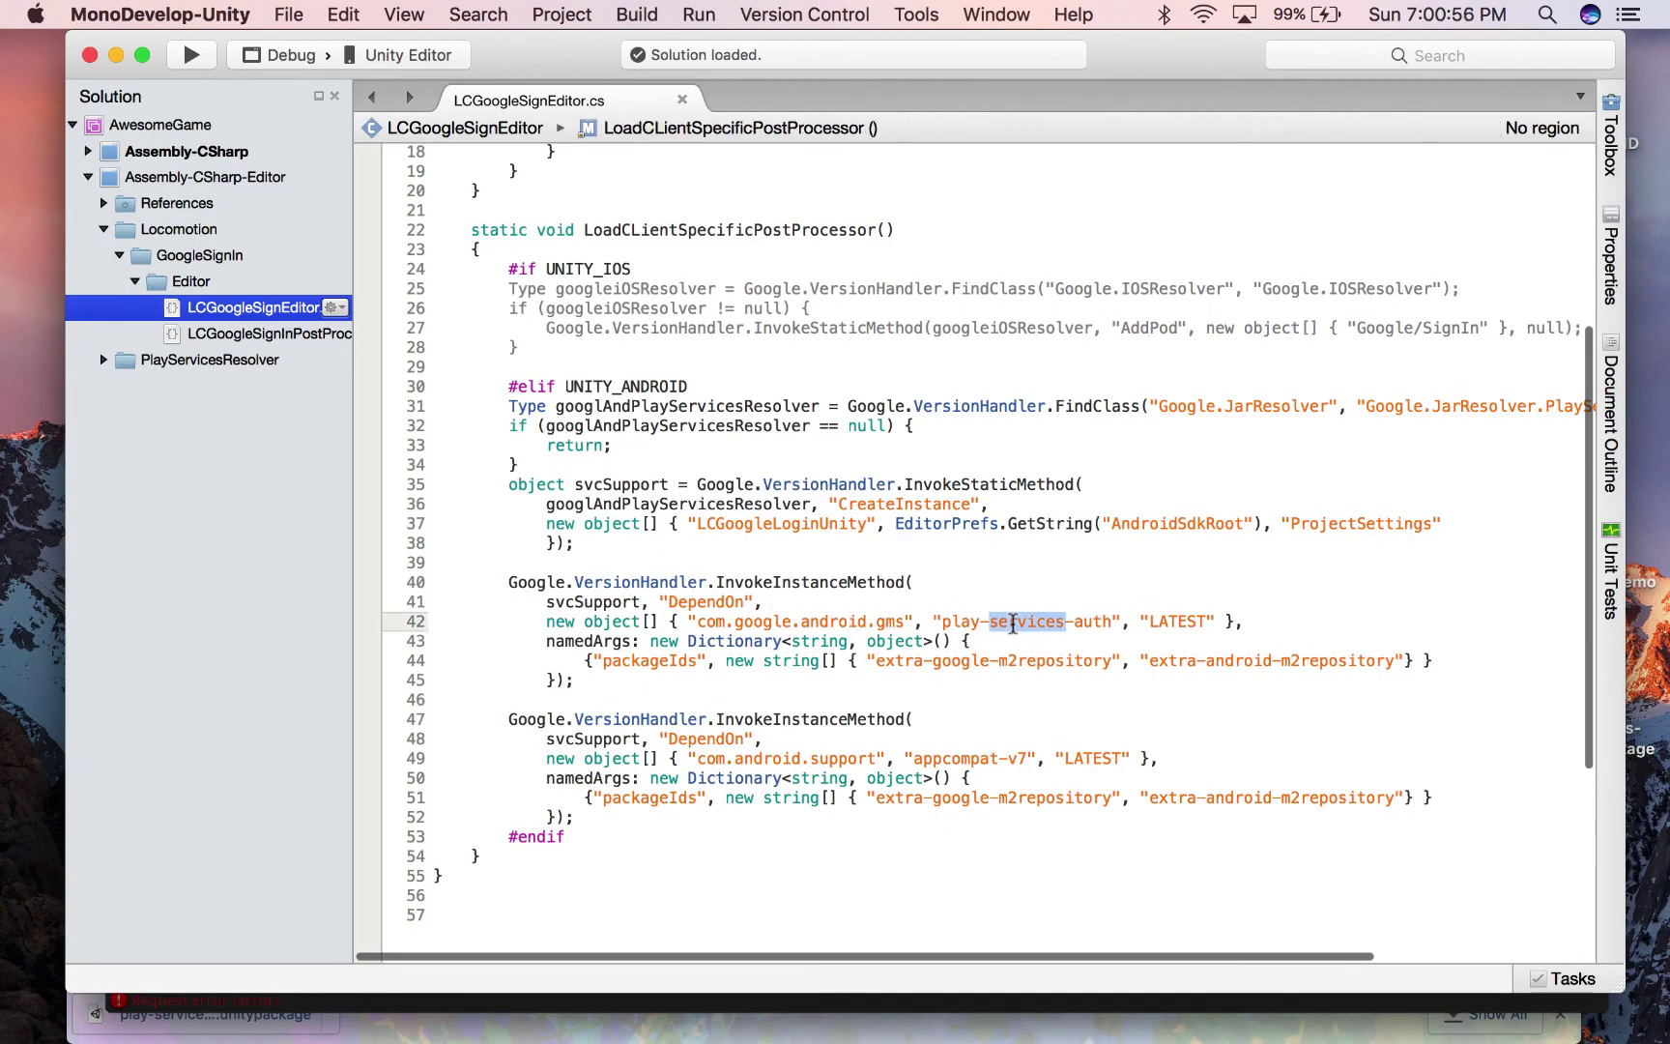
click(956, 760)
double_click(956, 760)
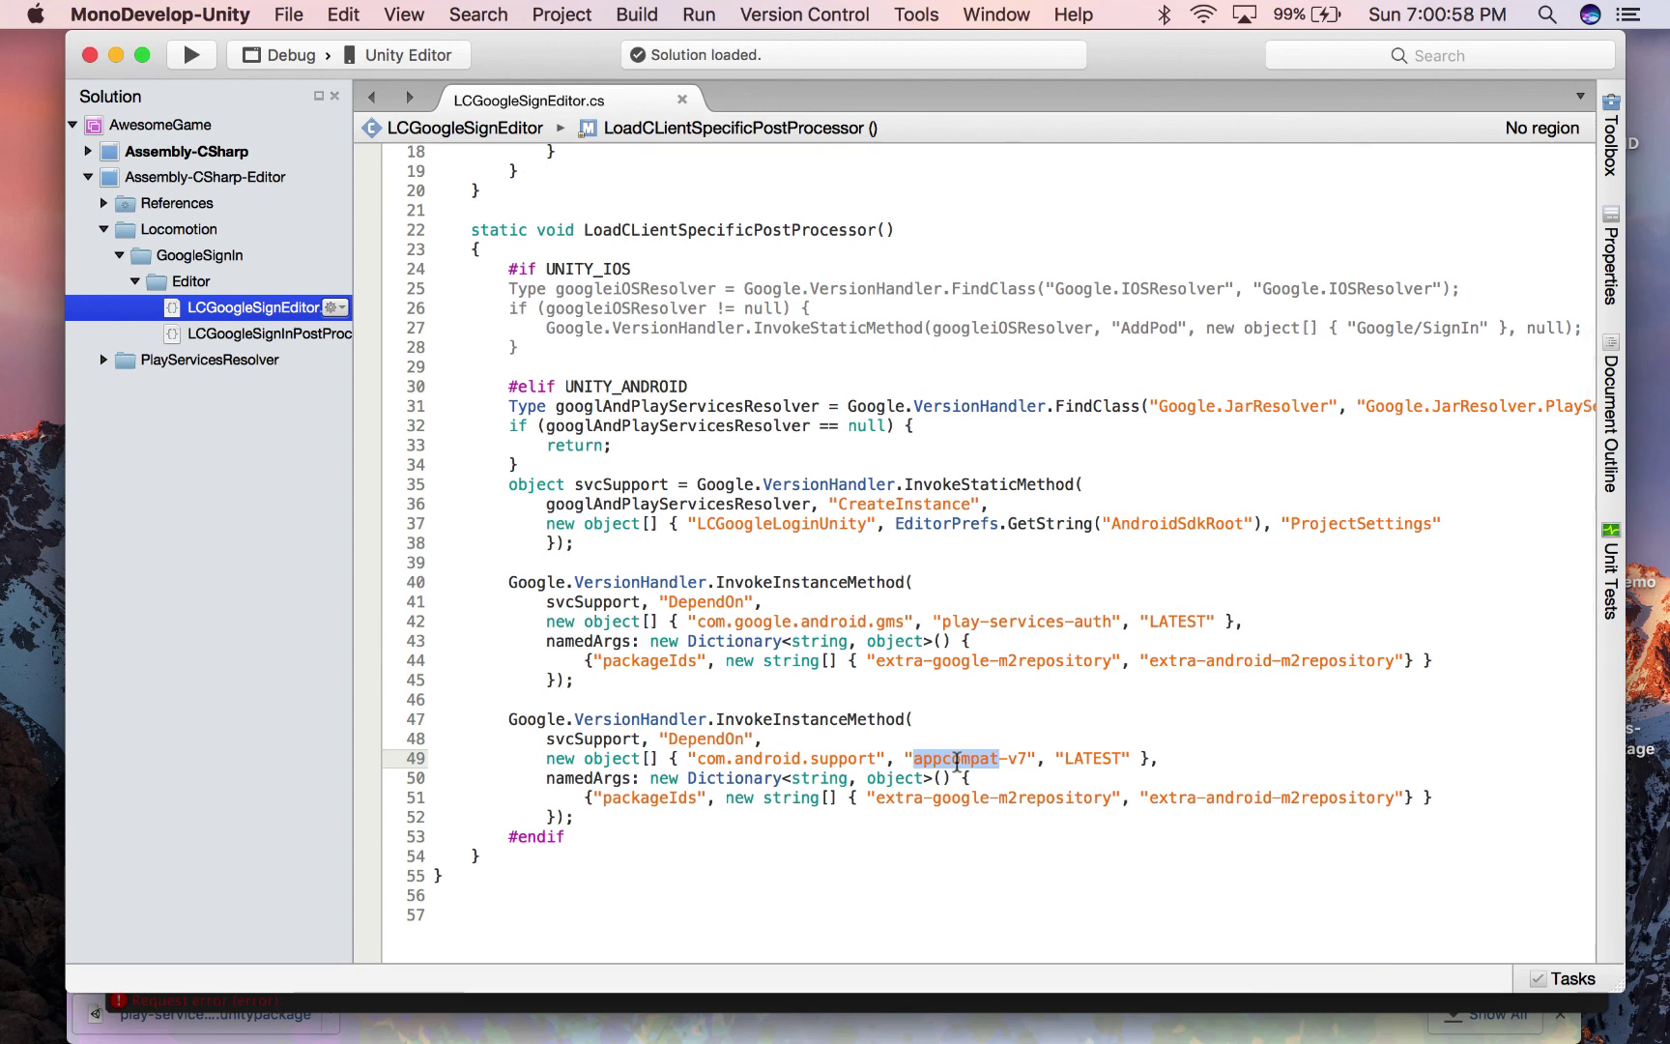
click(801, 559)
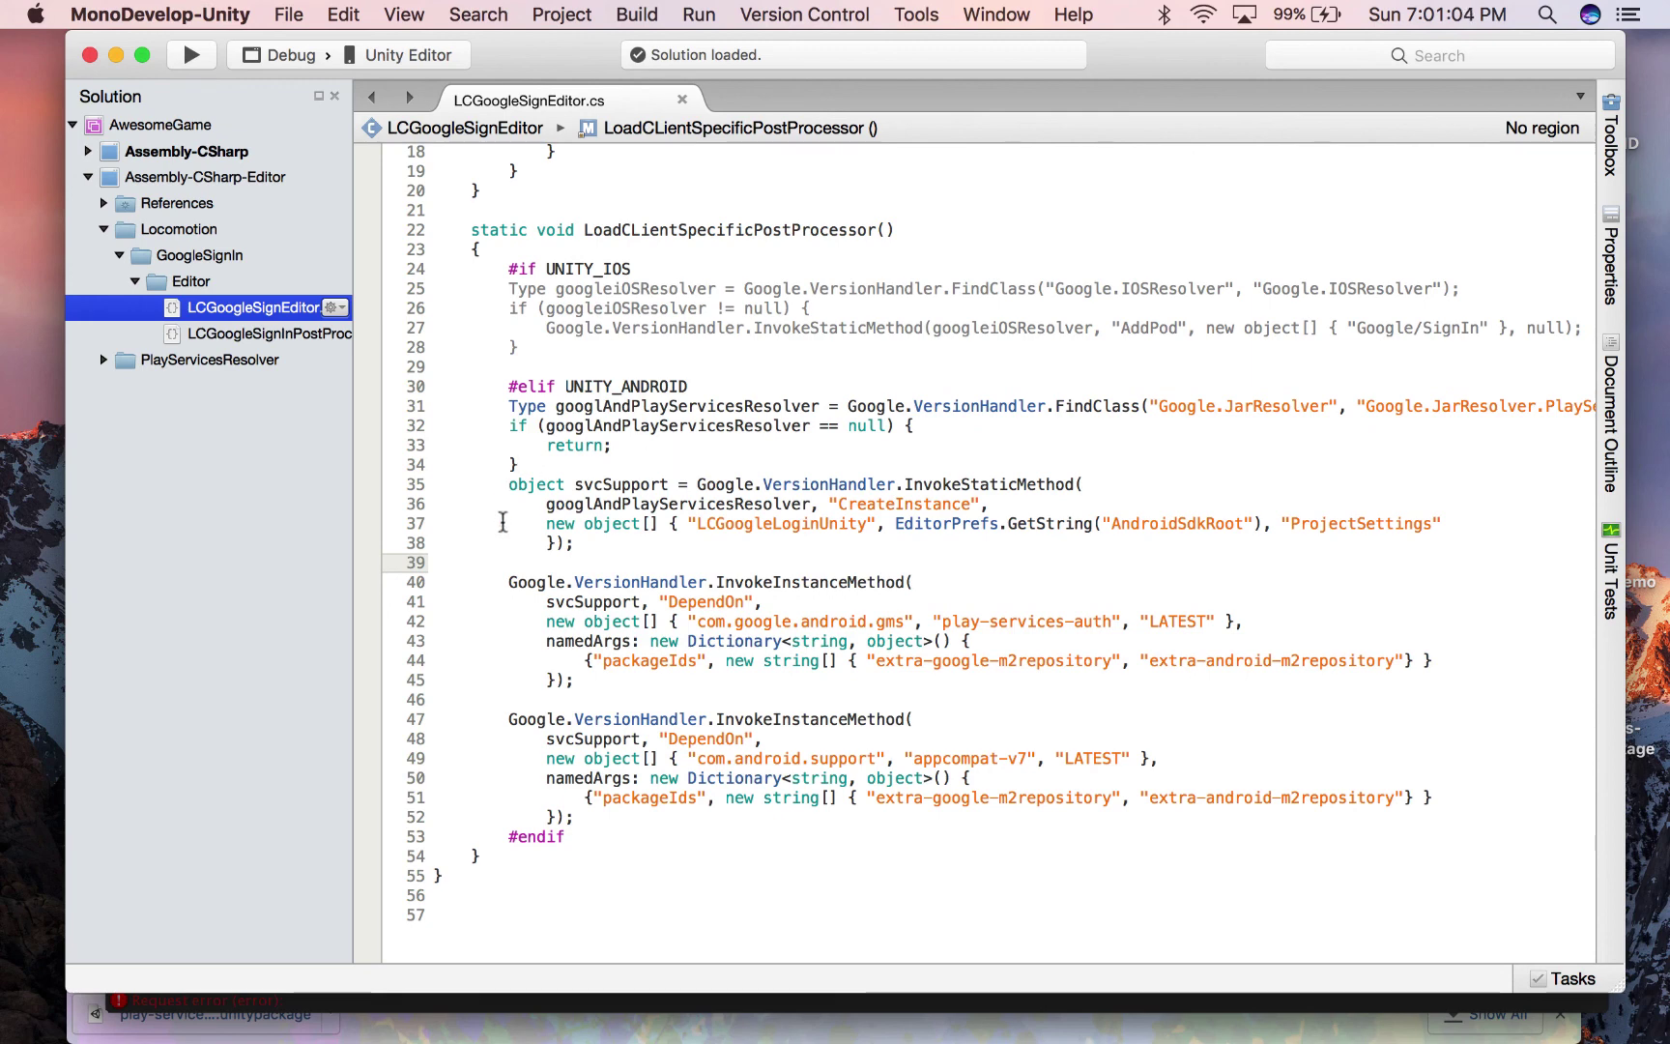
drag(504, 523, 572, 797)
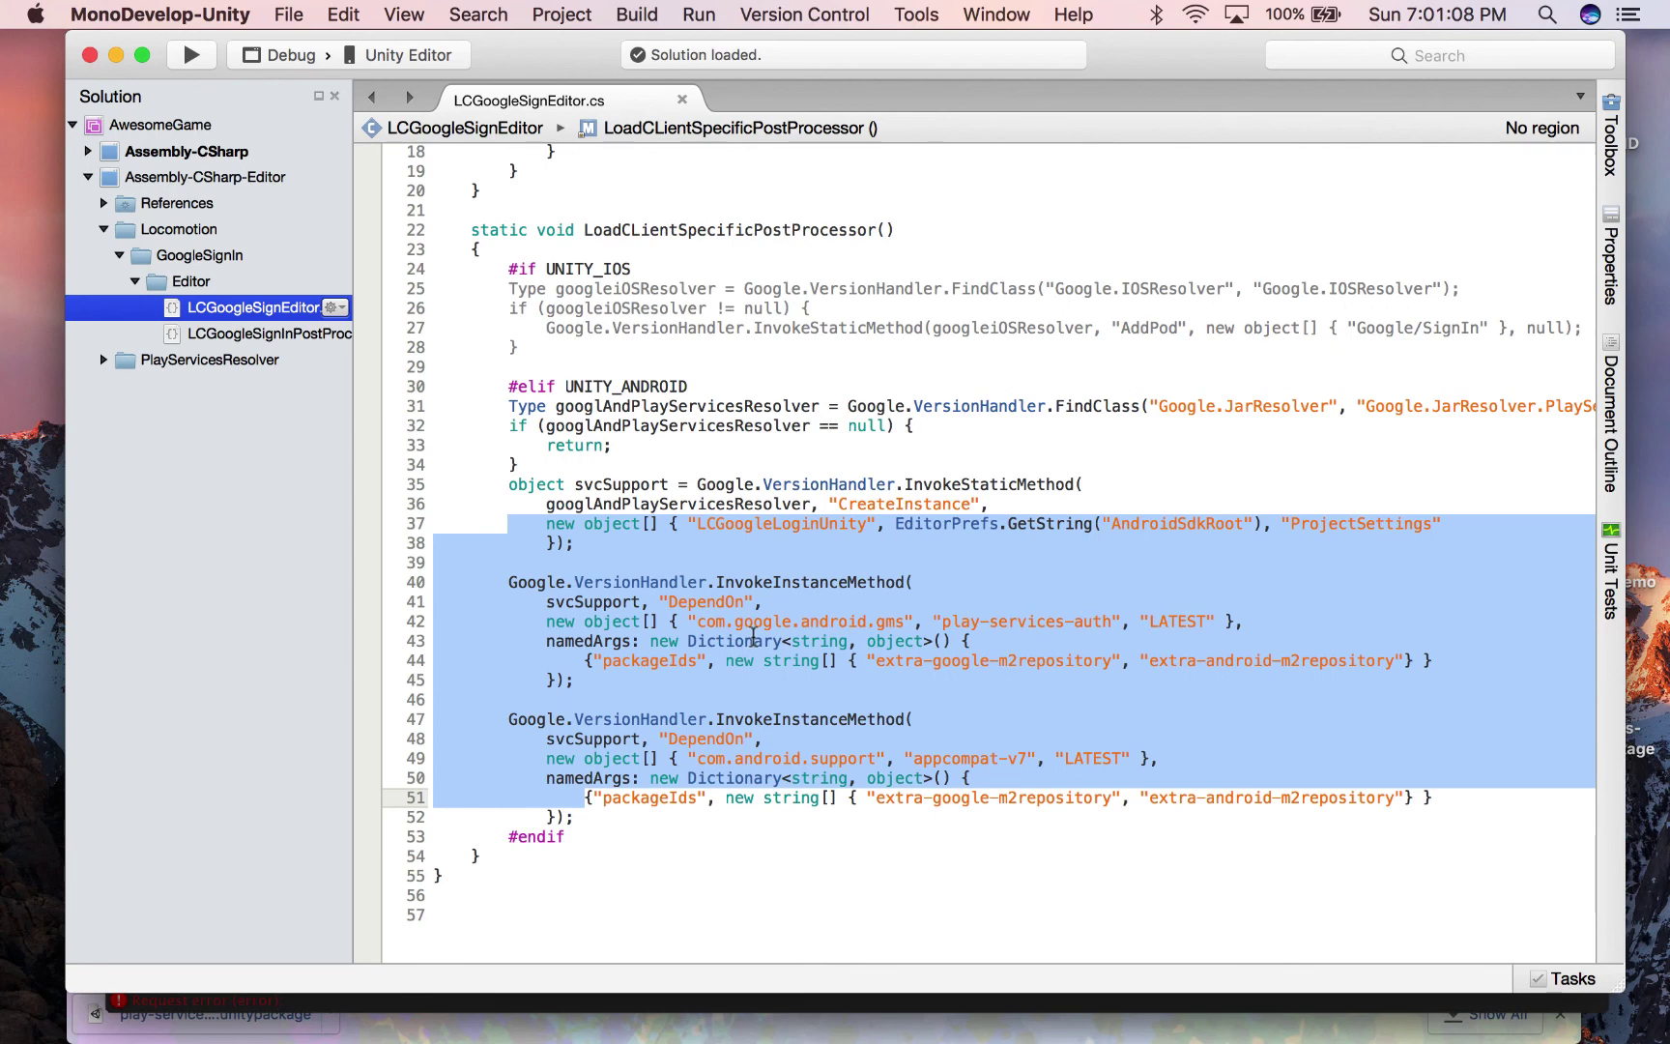
click(958, 536)
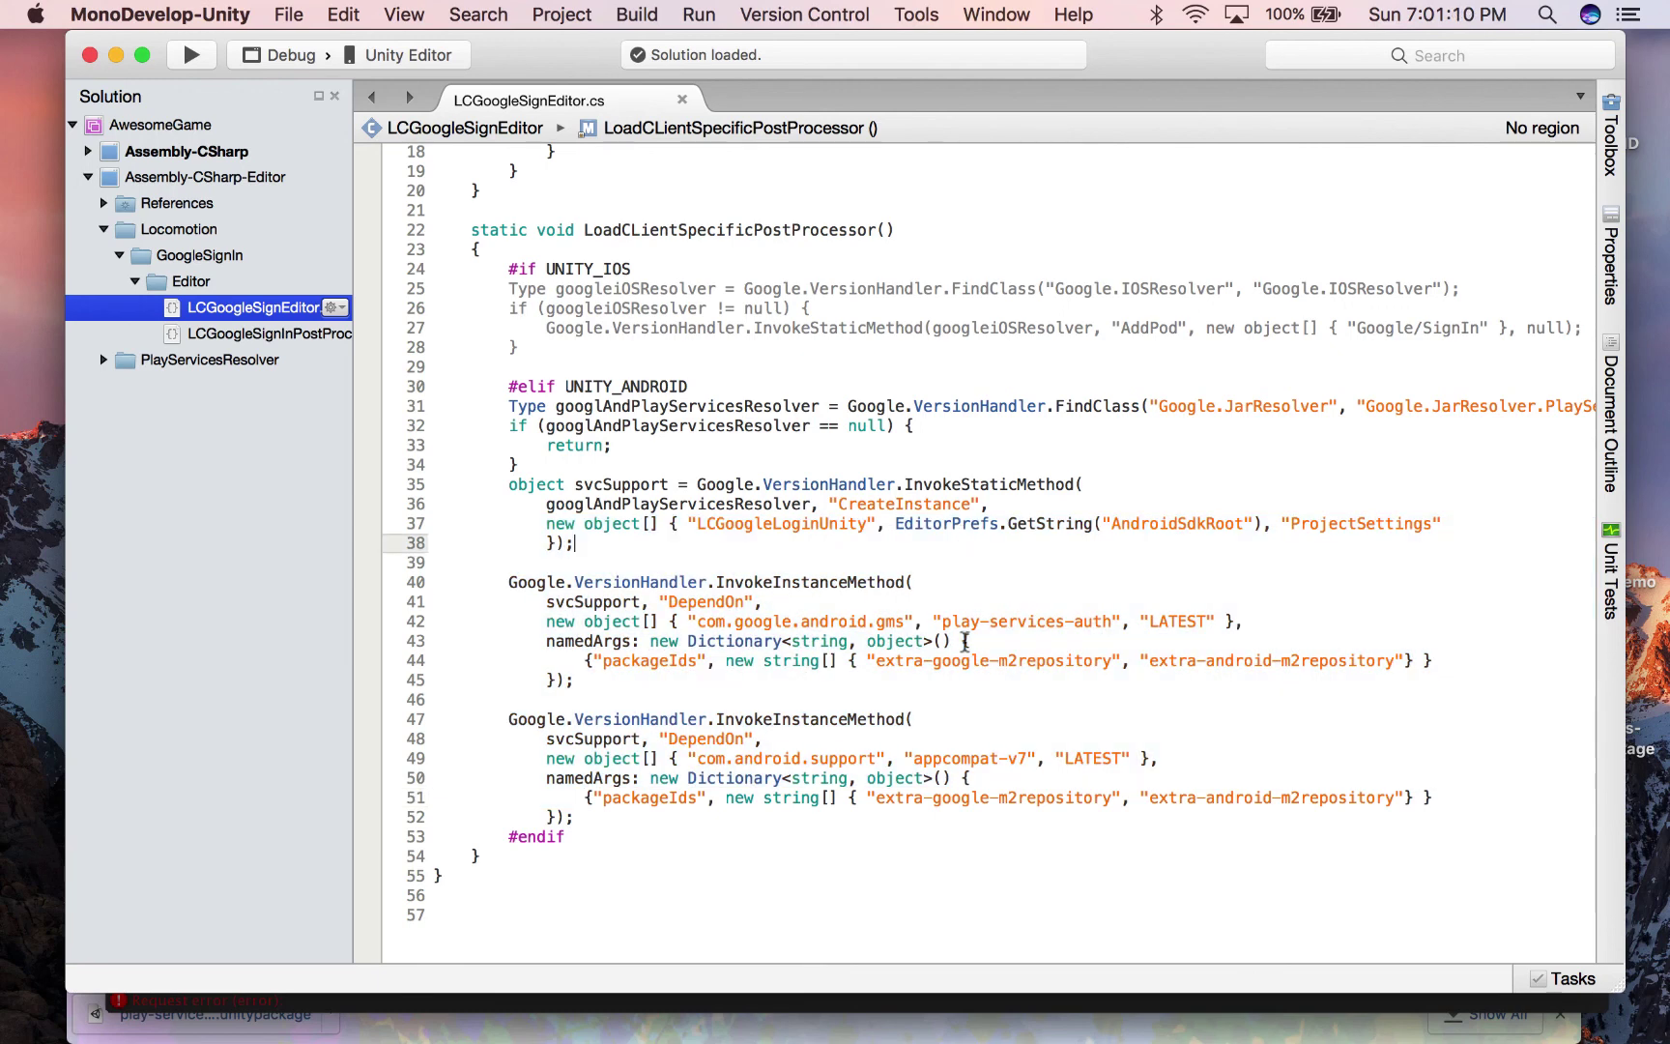
- Check the LATEST version specs and the iOS Google/SignIn AddPod call
scroll(965, 641, down, 2)
double_click(1165, 581)
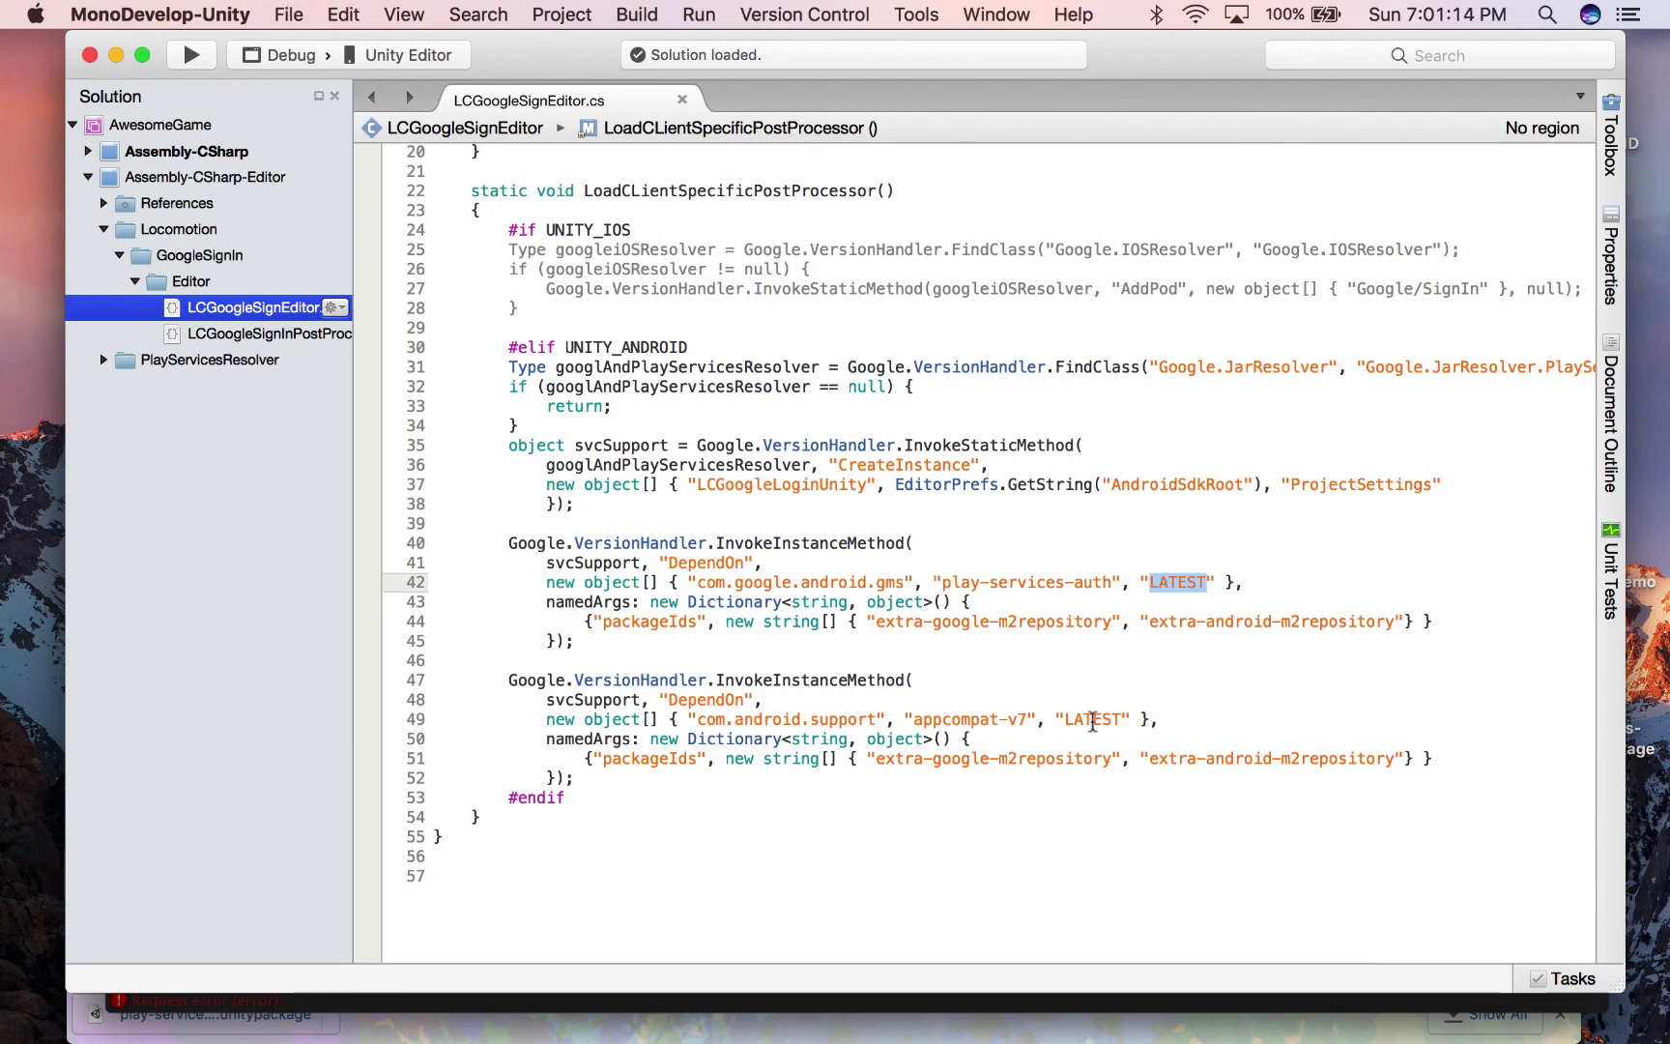
click(1092, 720)
double_click(1092, 720)
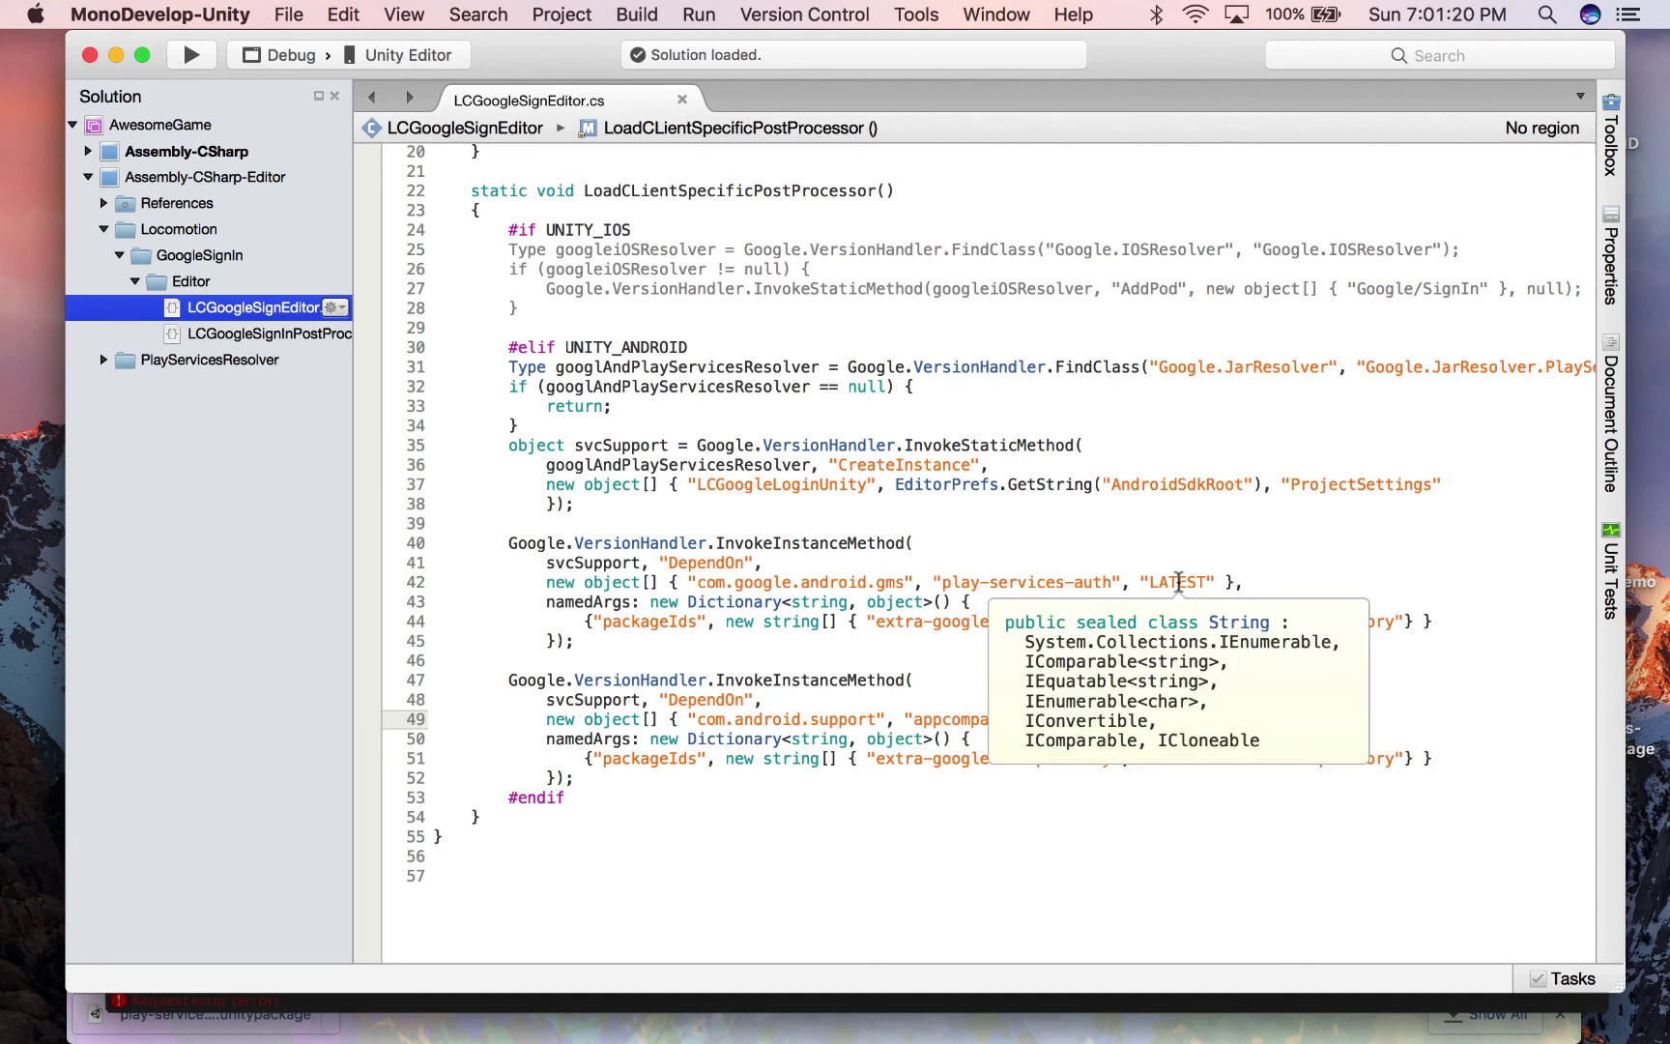
click(1178, 582)
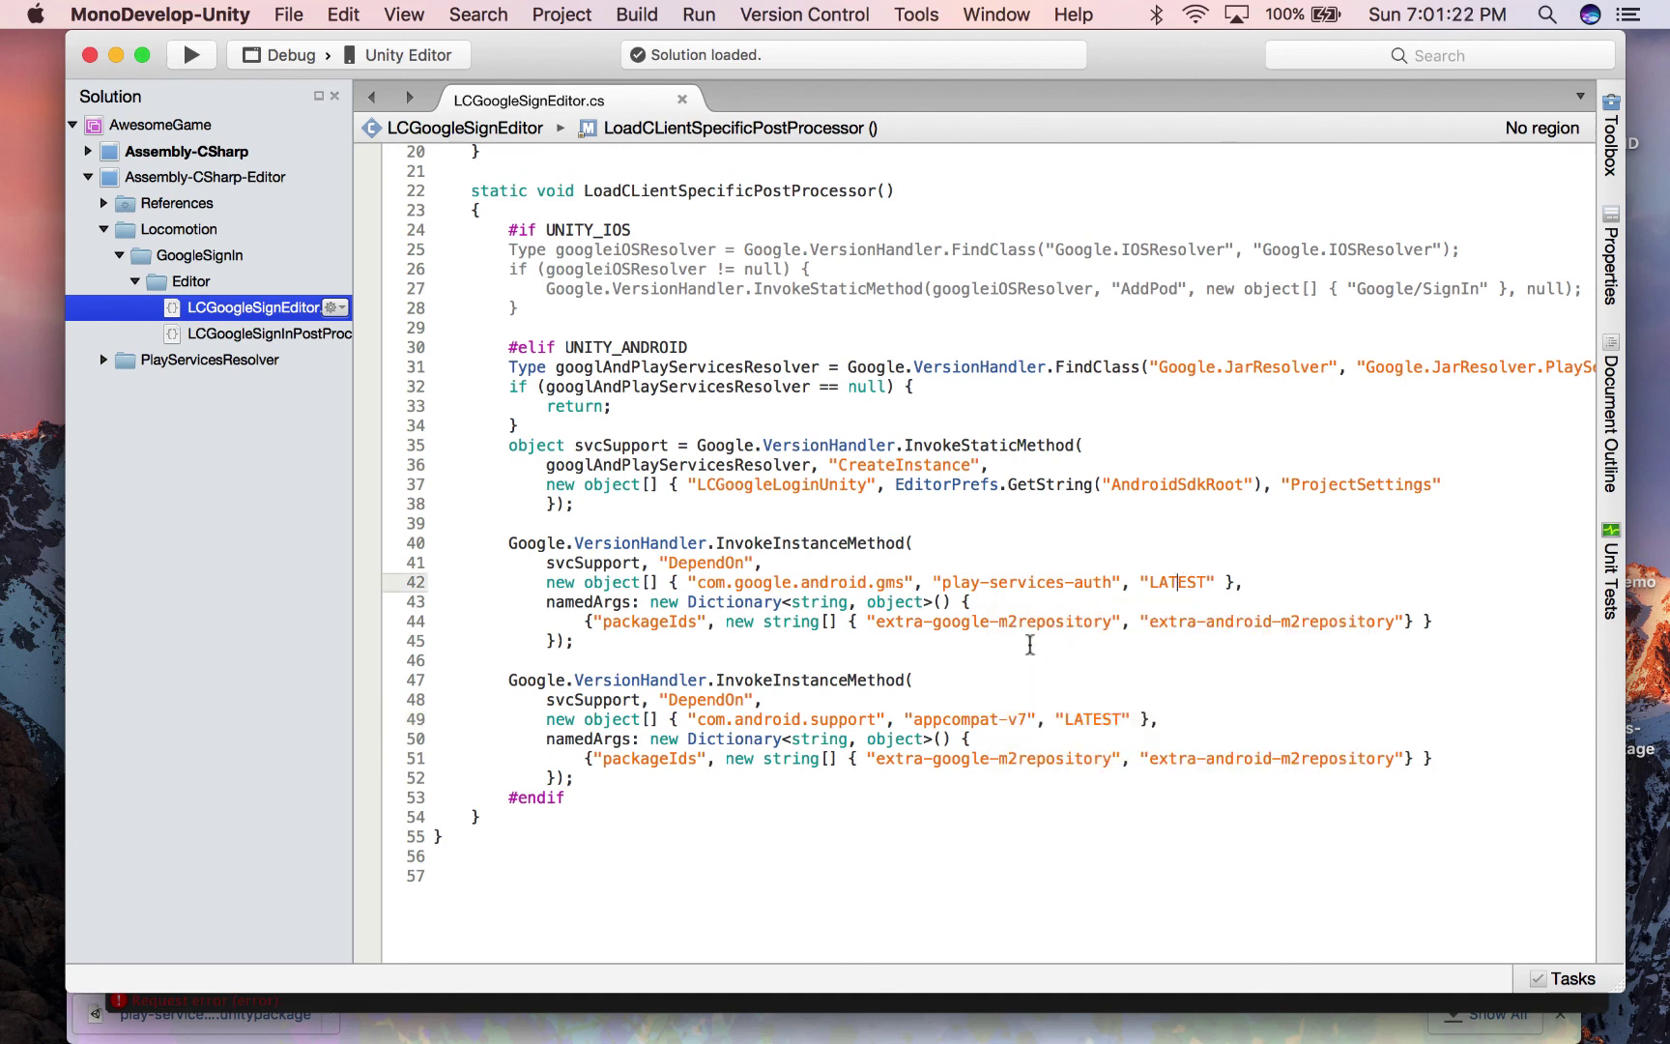
scroll(892, 586, up, 2)
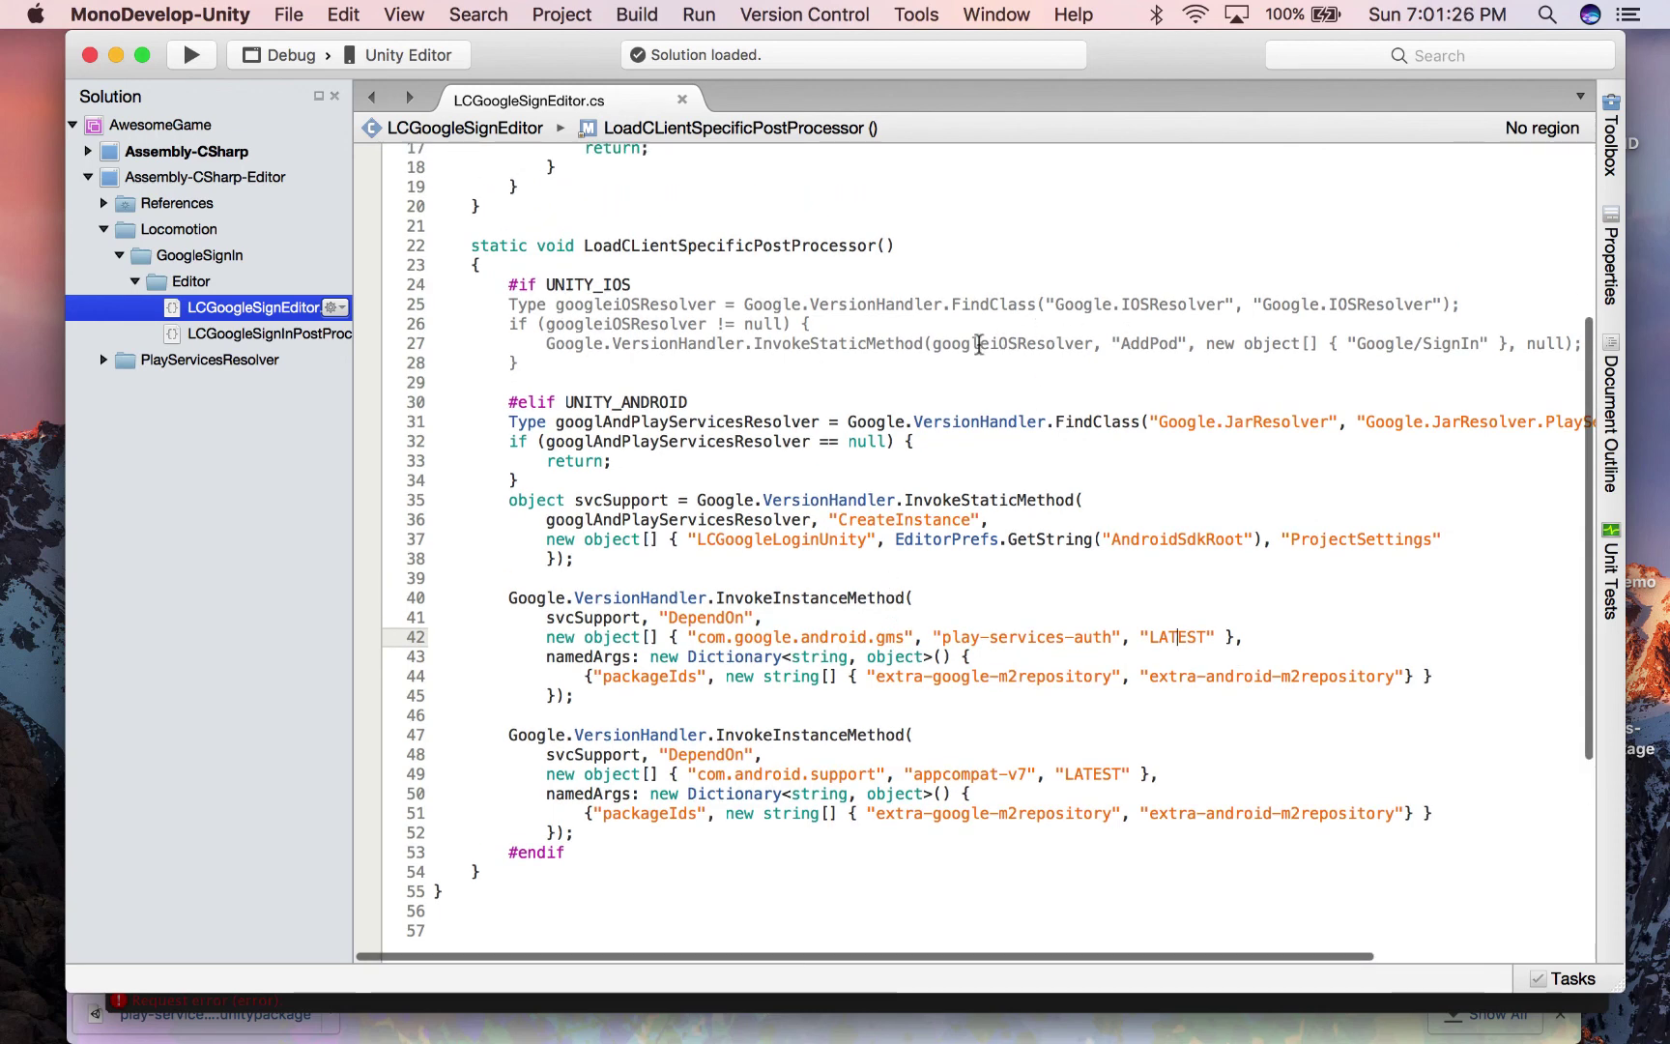
triple_click(978, 344)
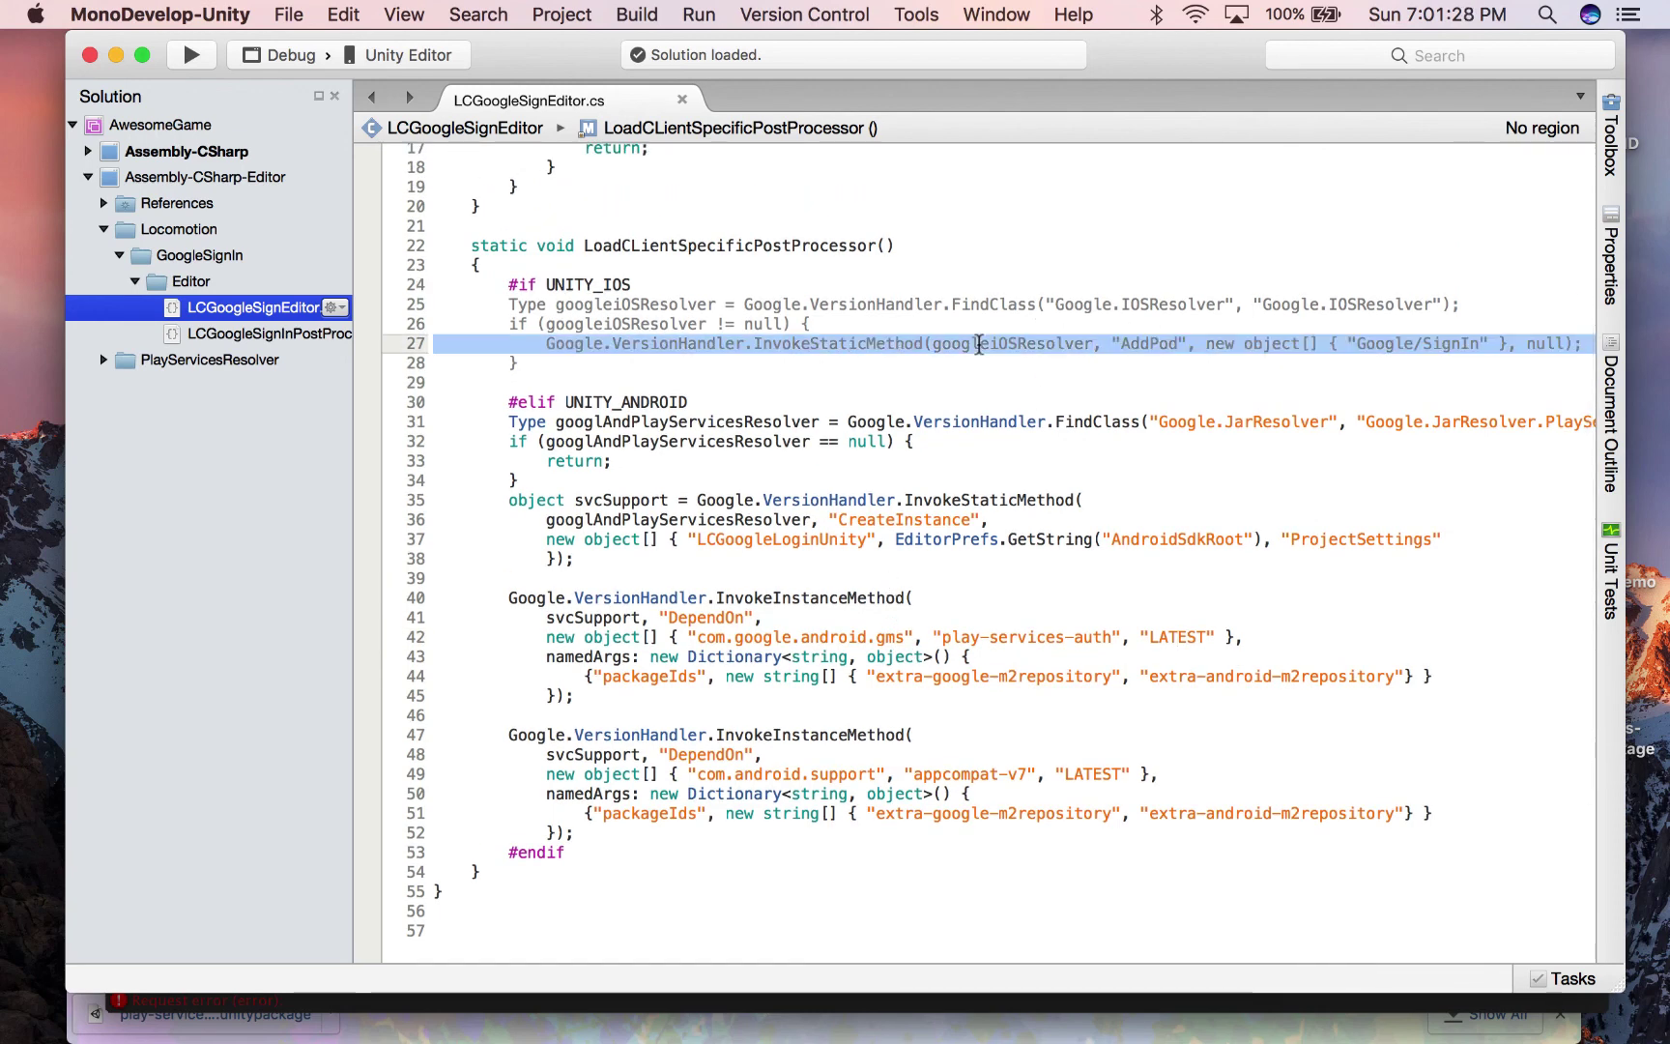
scroll(978, 344, right, 5)
double_click(1138, 343)
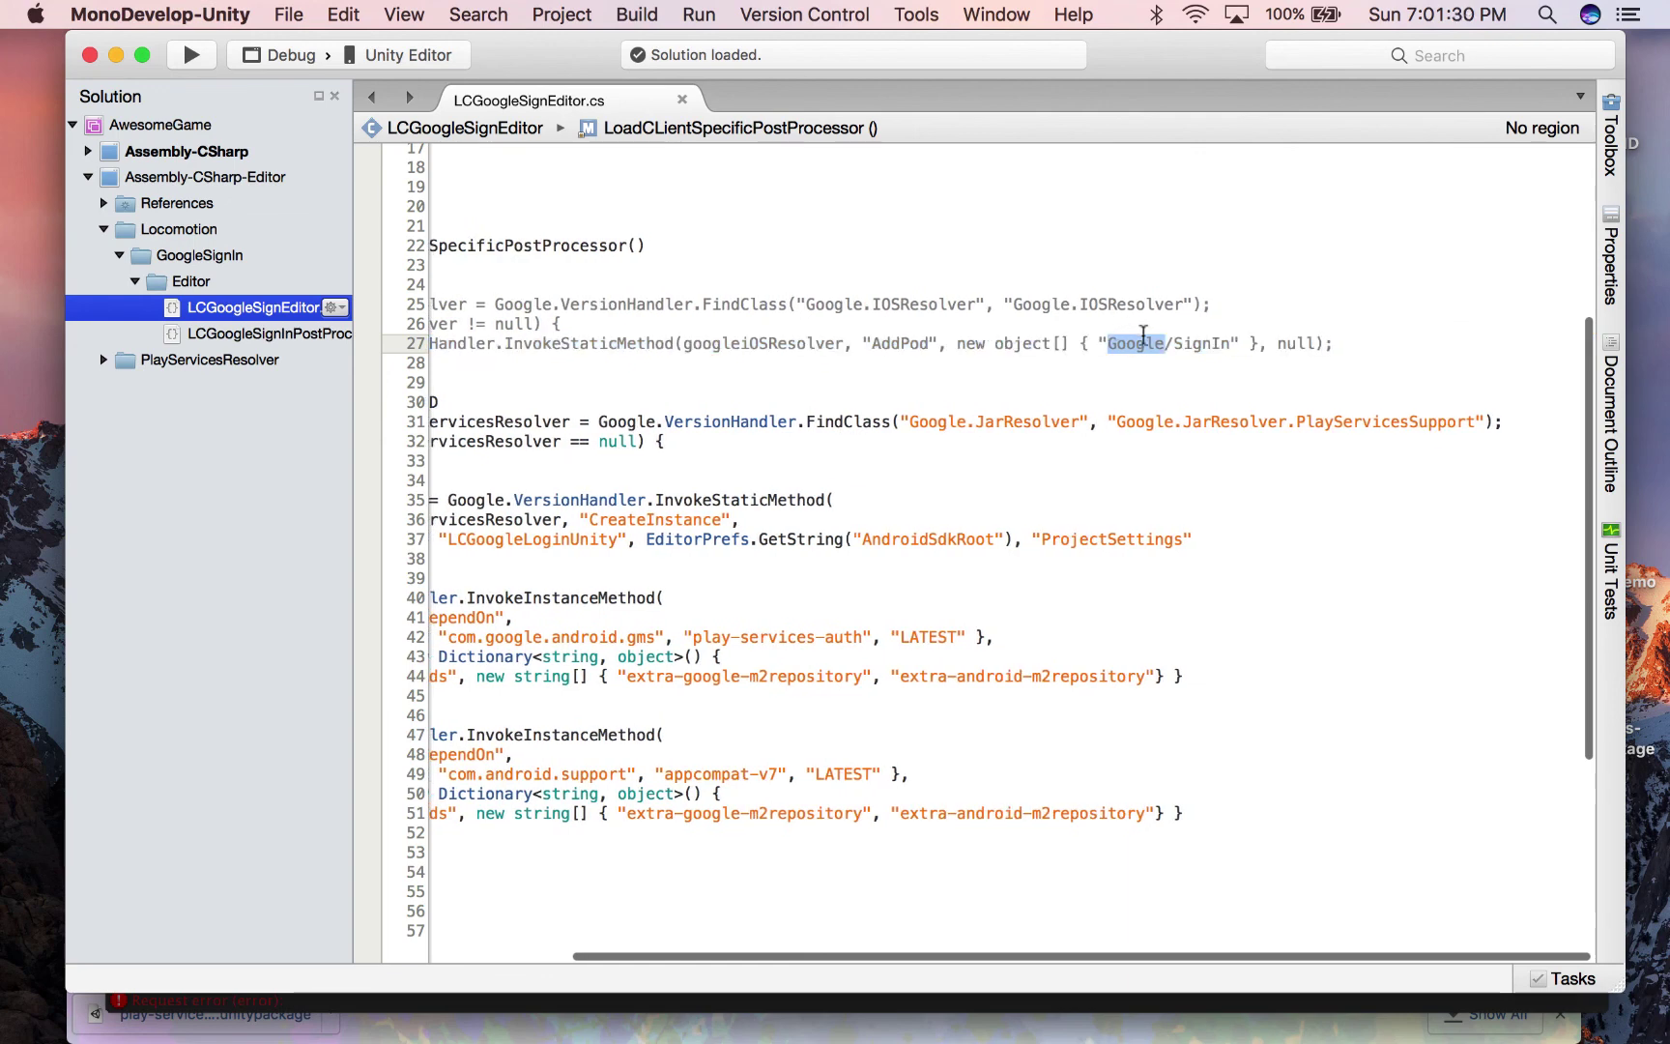
scroll(1023, 349, left, 2)
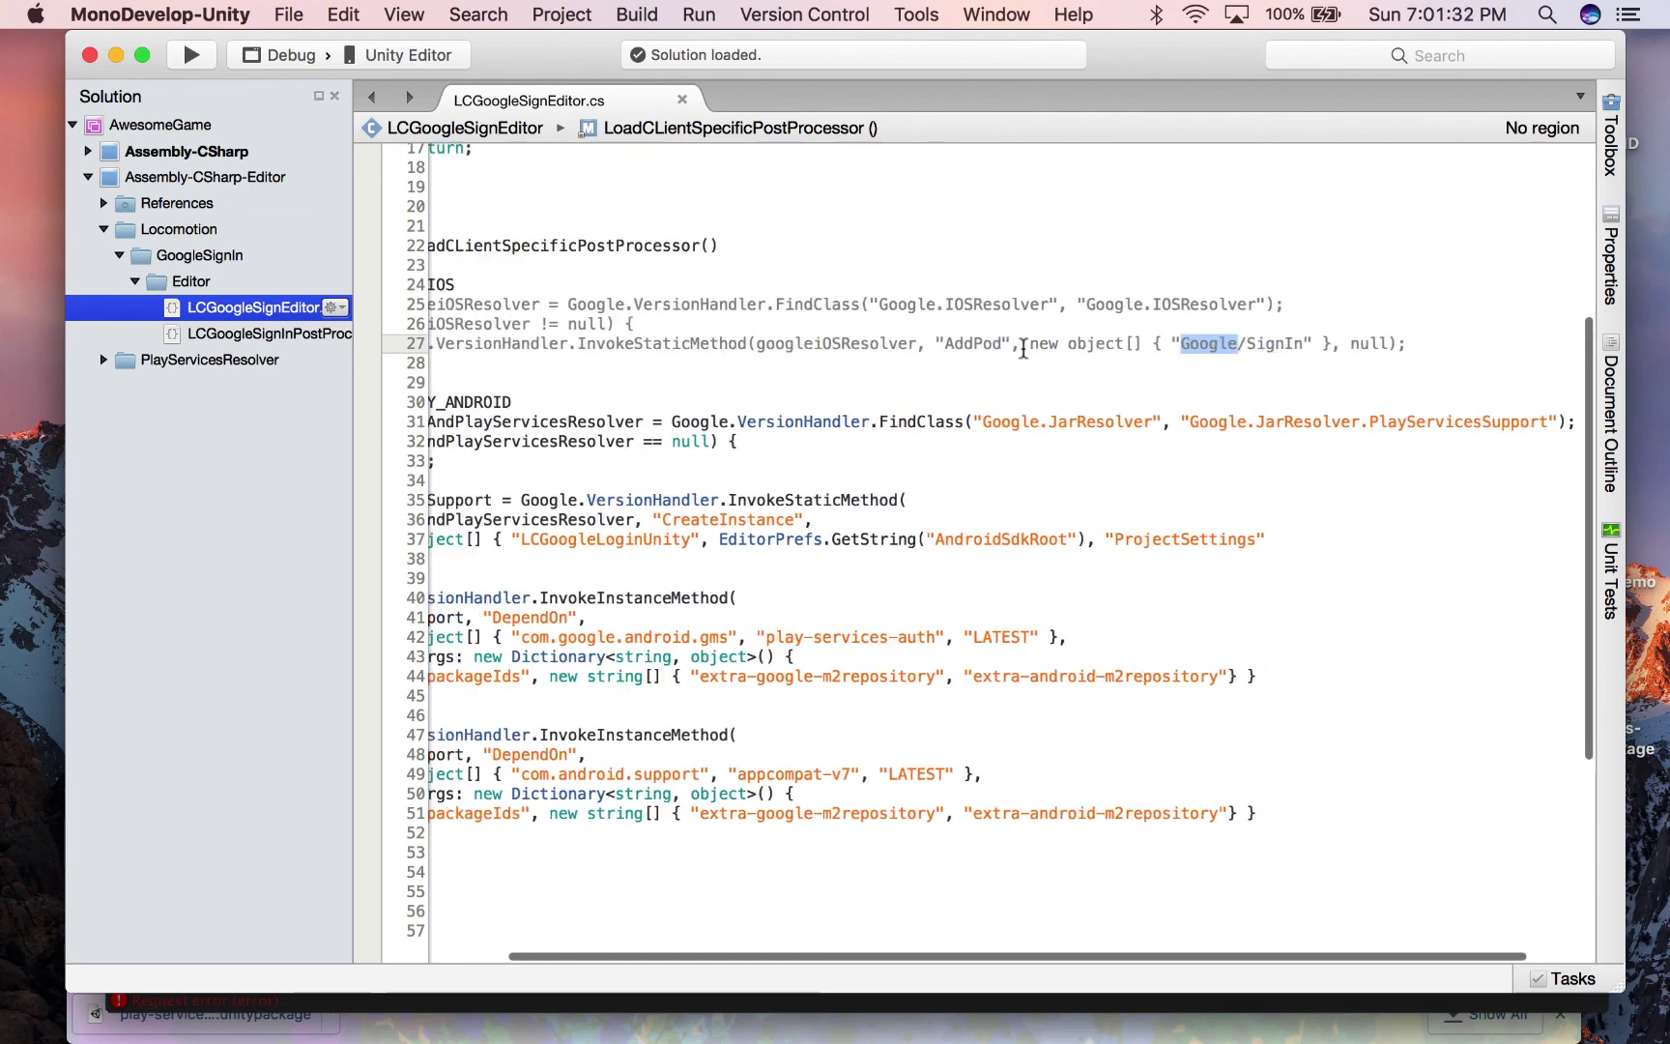
scroll(1023, 349, left, 5)
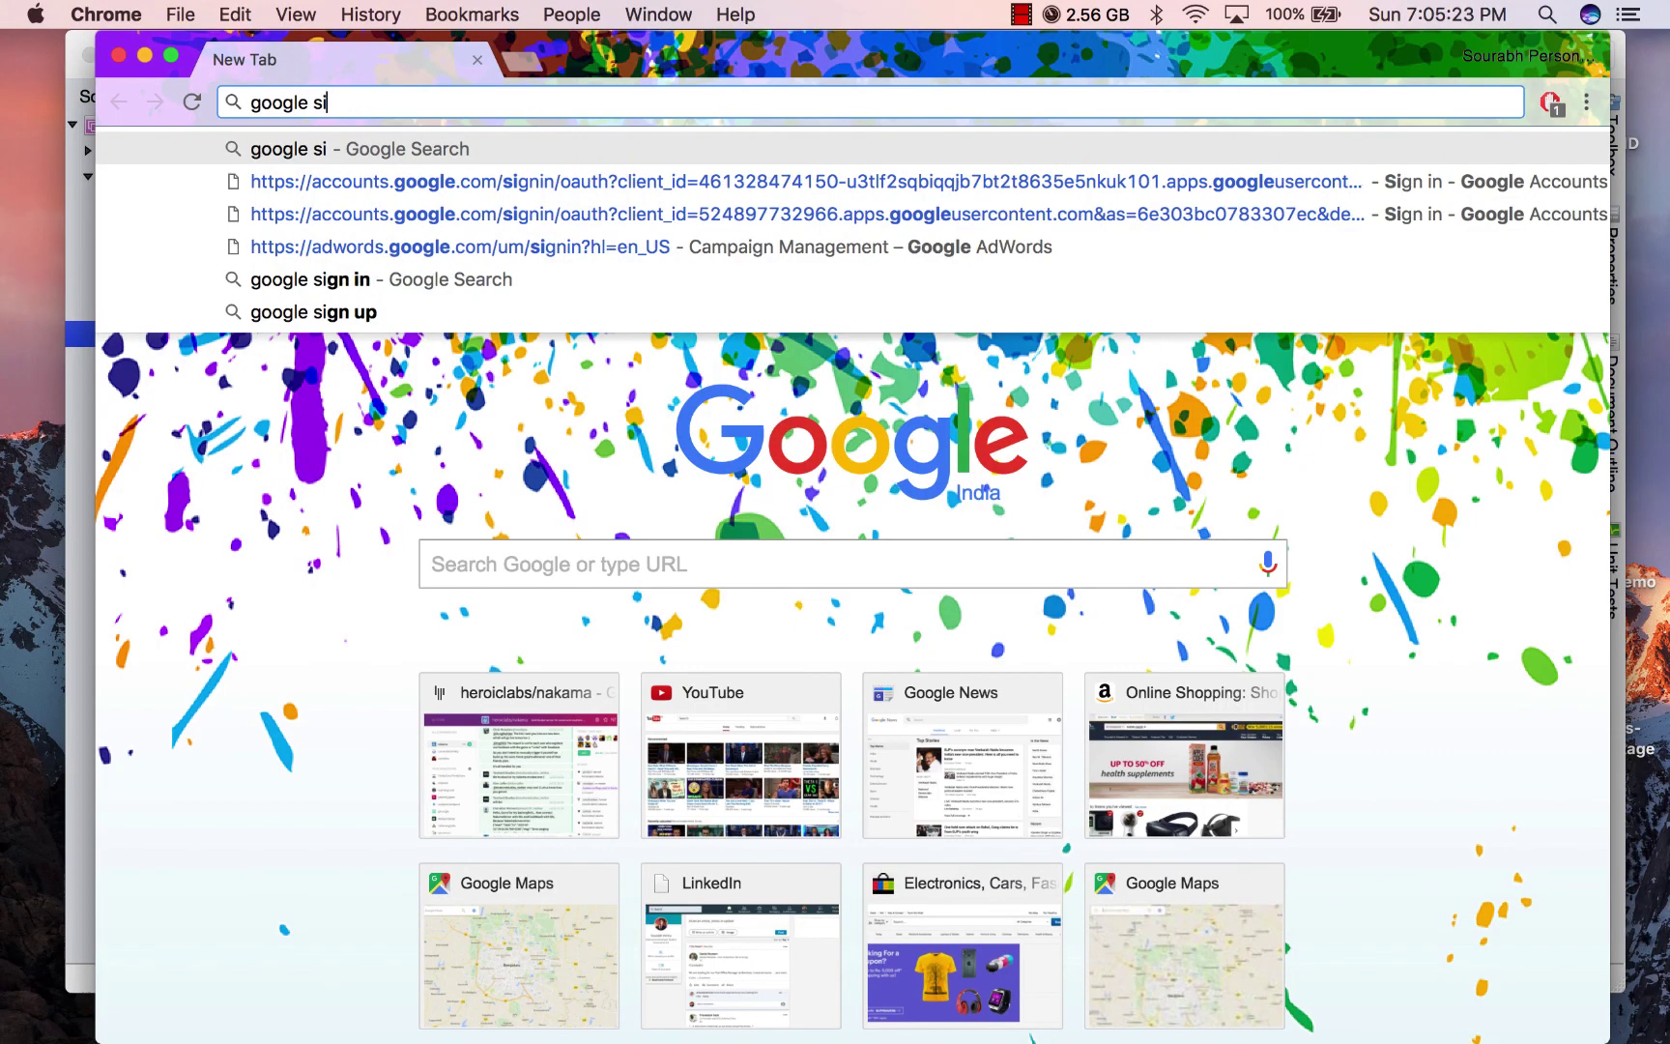
- Search Google for 'google sign in ios' in Chrome
text(gnin ios)
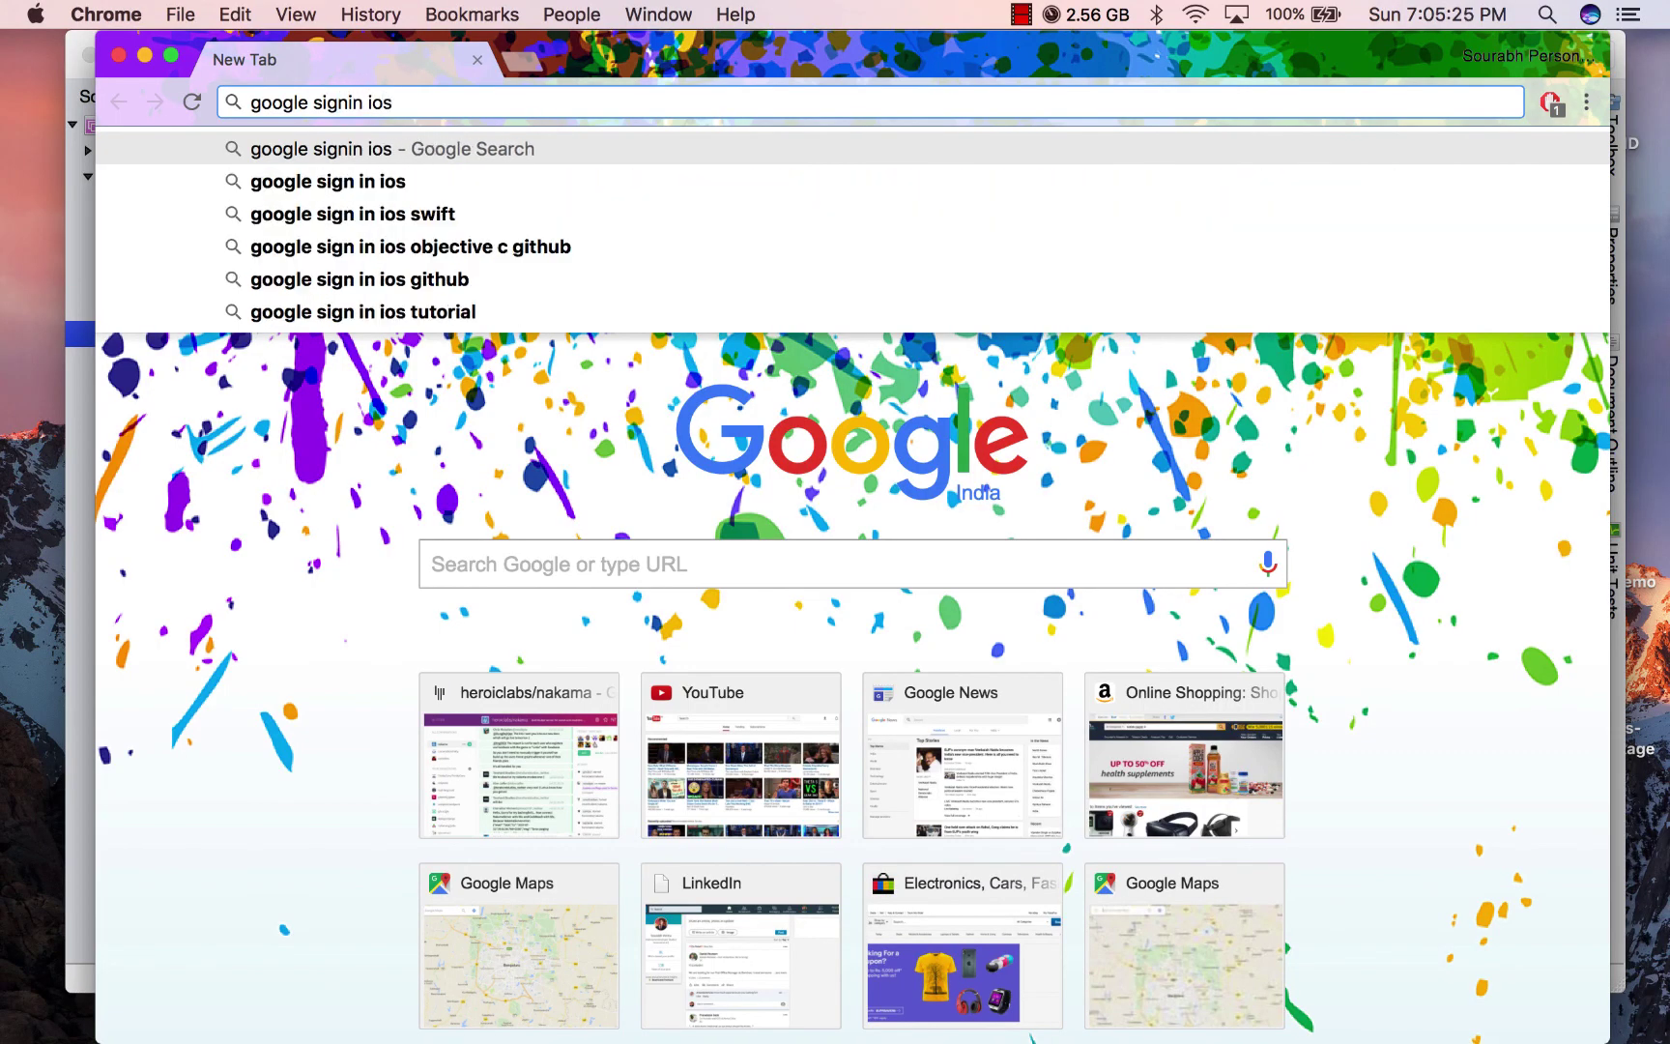
key(Down)
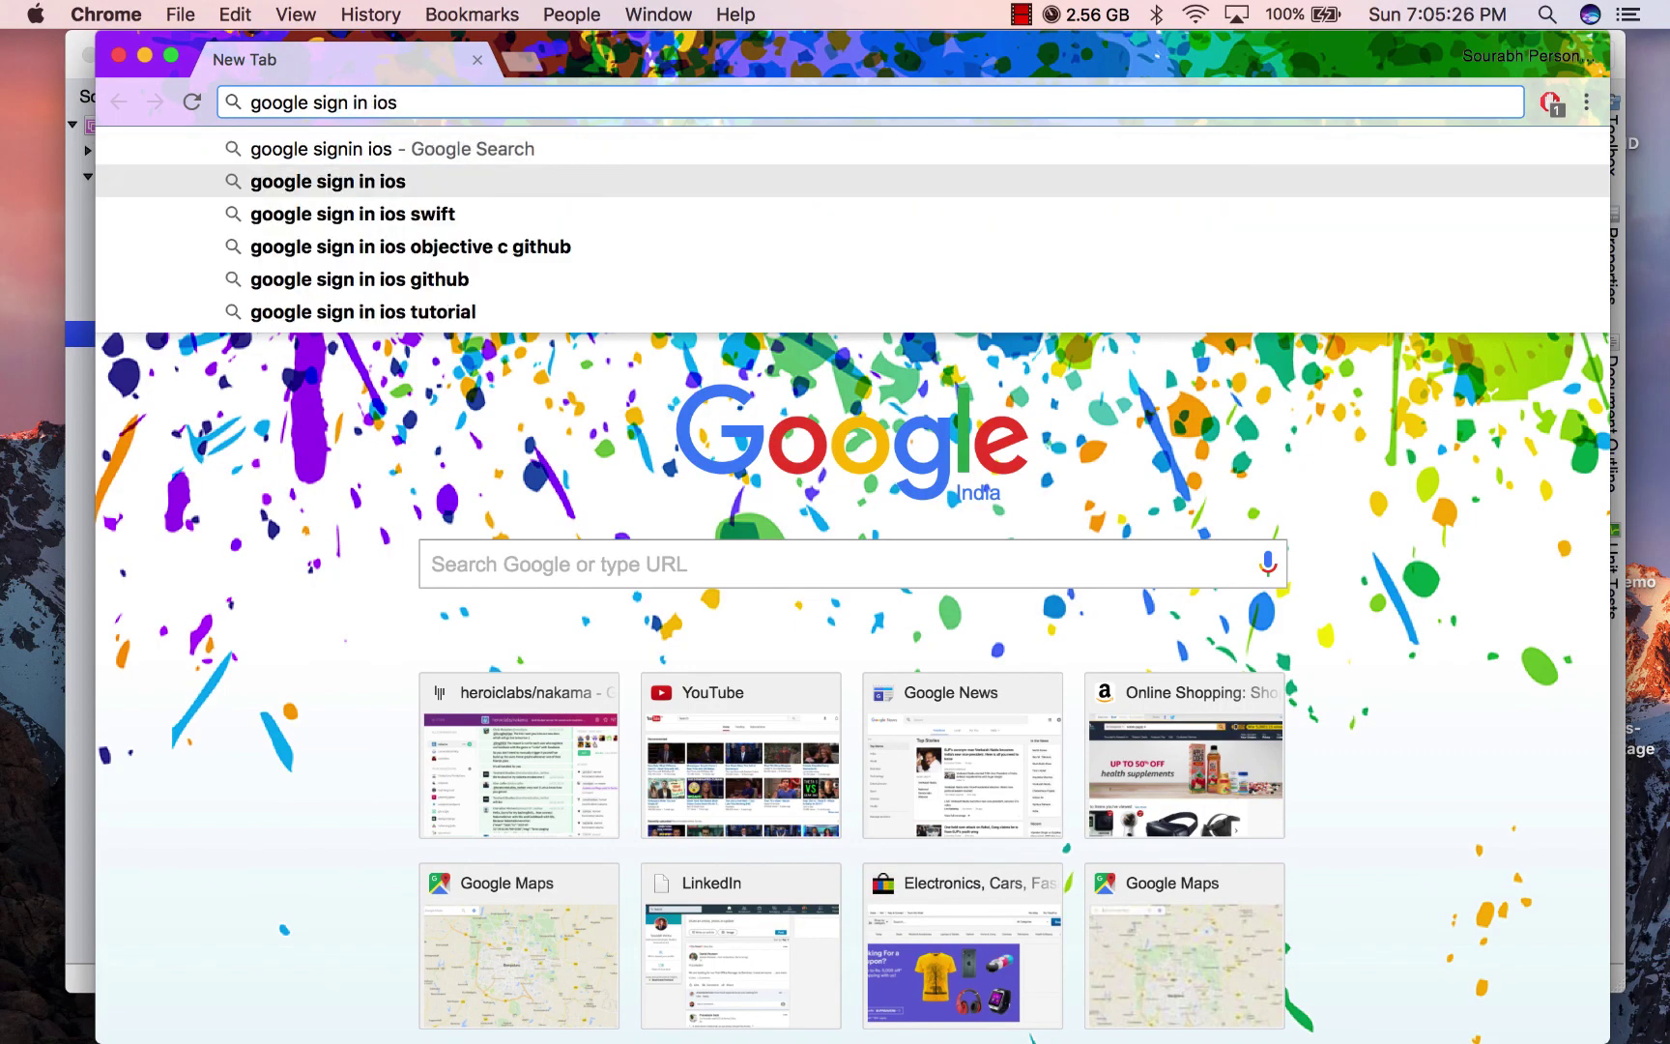
key(Return)
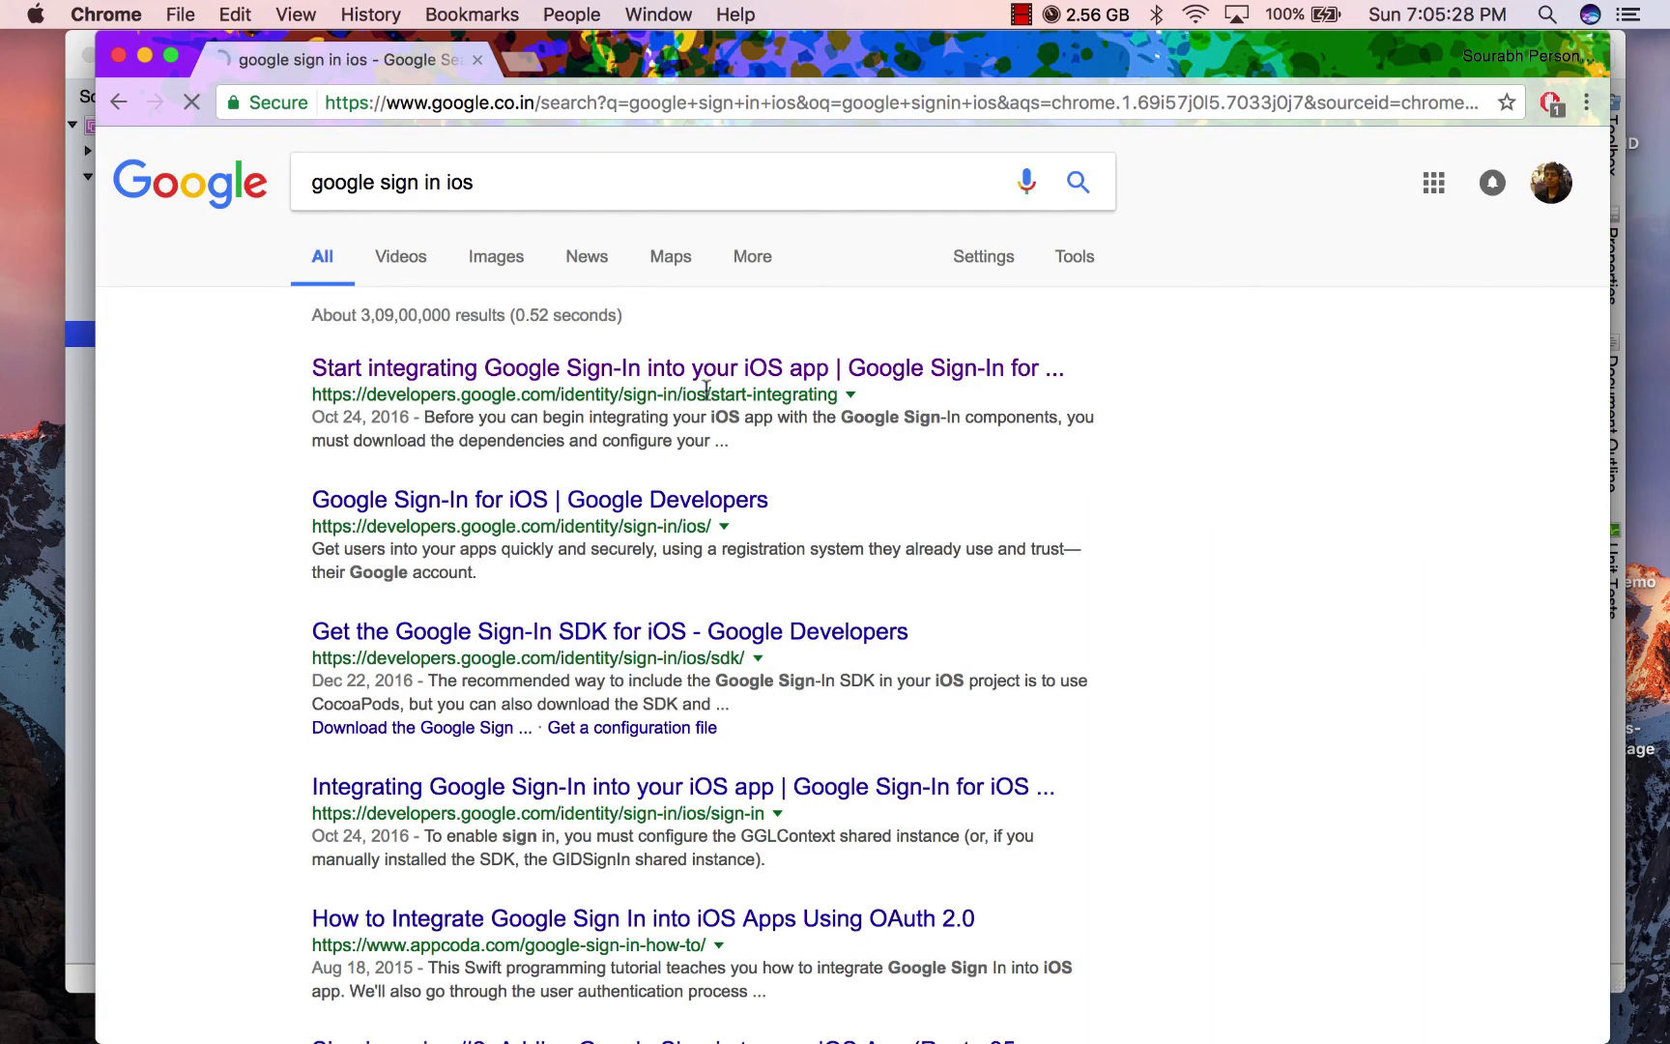
- Open the iOS Sign-In integration guide, note the Google/SignIn pod, and launch the configuration file generator
click(710, 377)
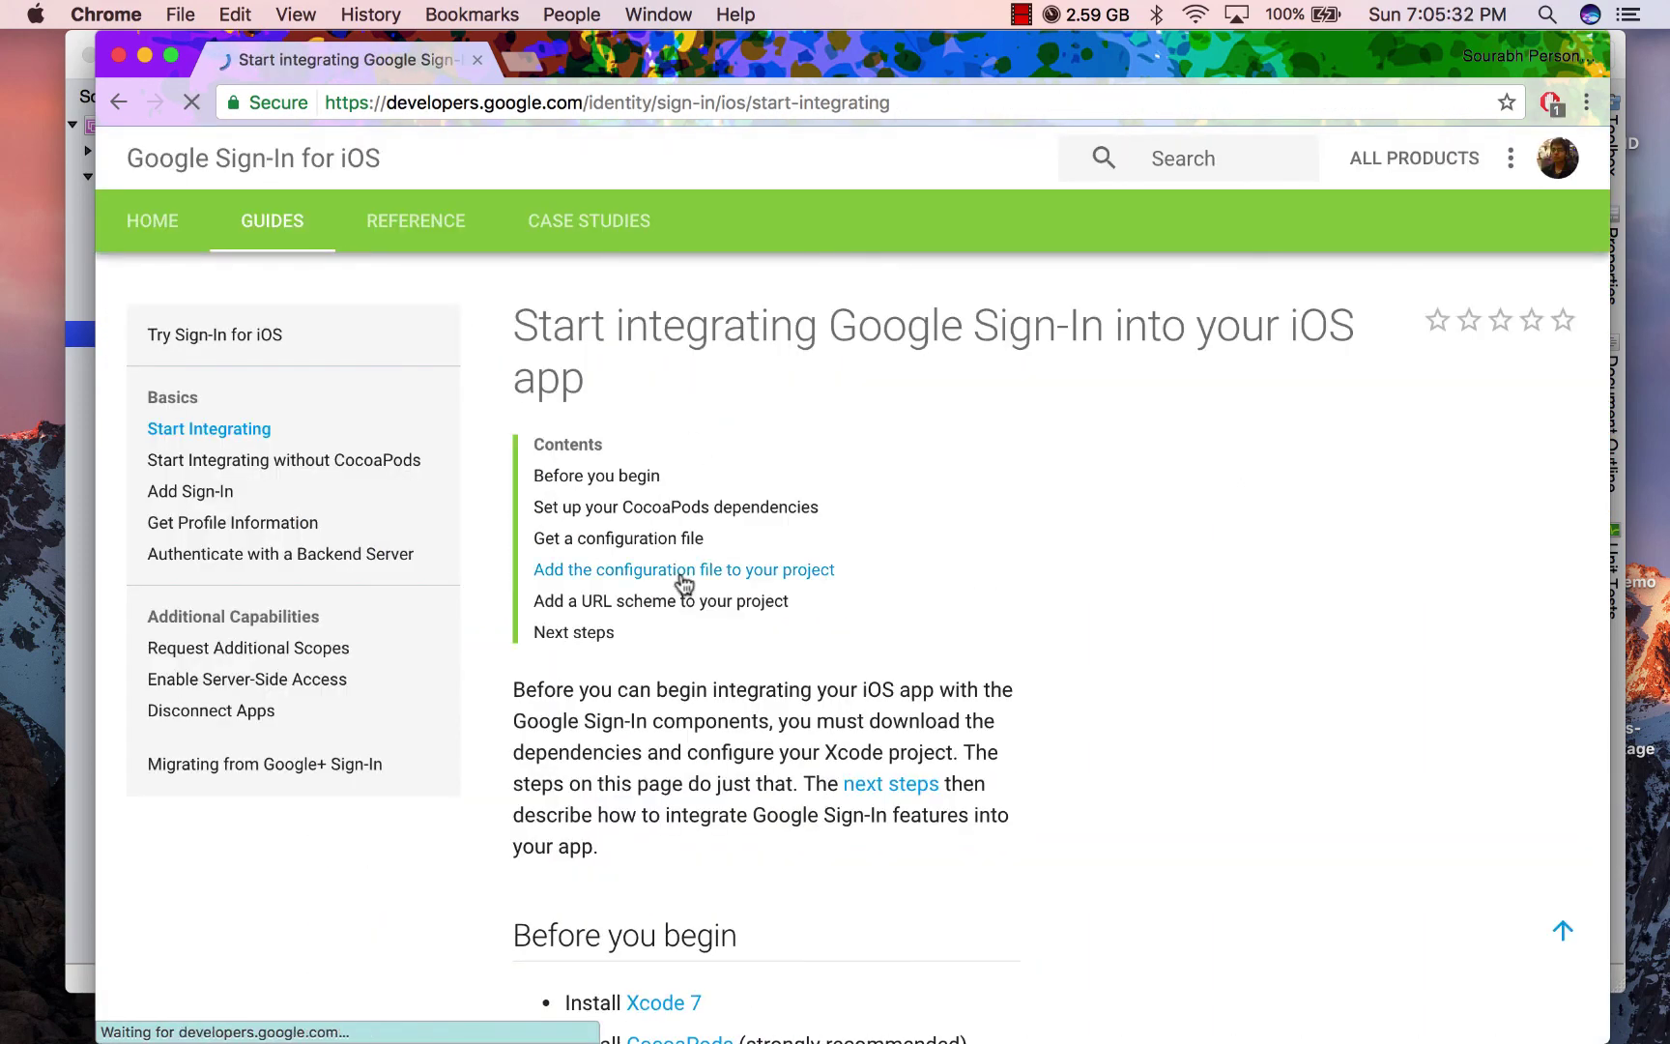
scroll(681, 573, down, 15)
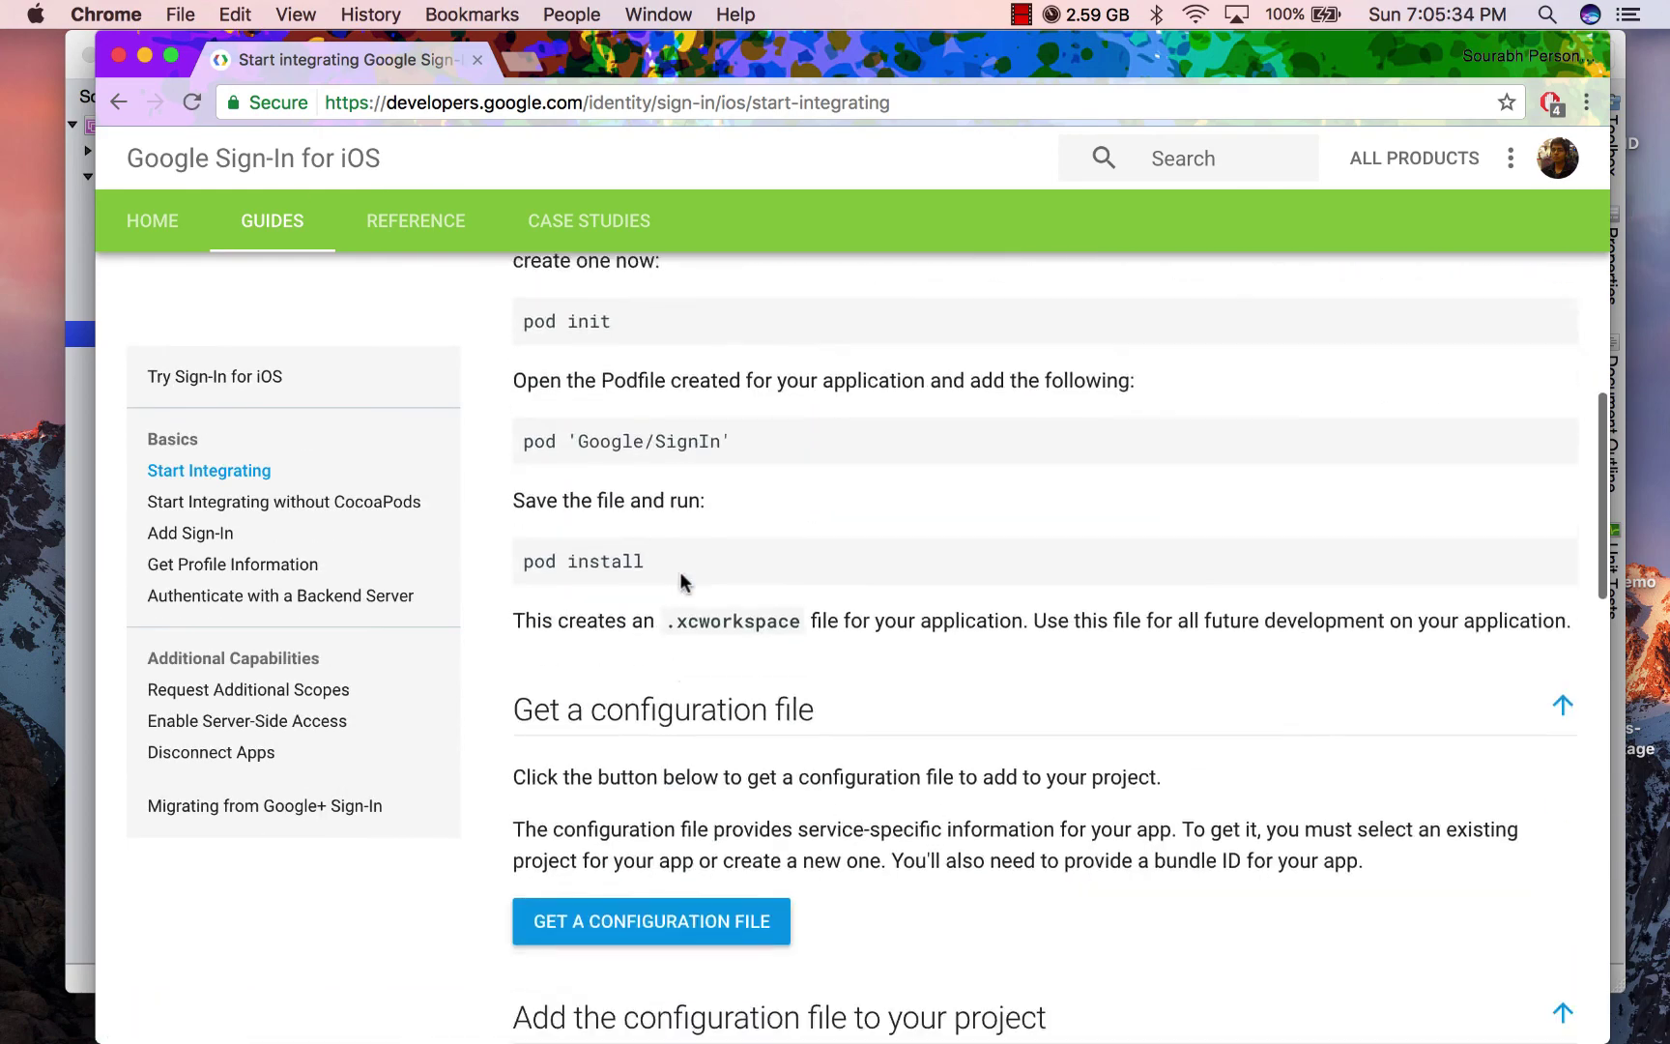
scroll(679, 571, down, 3)
scroll(679, 571, up, 1)
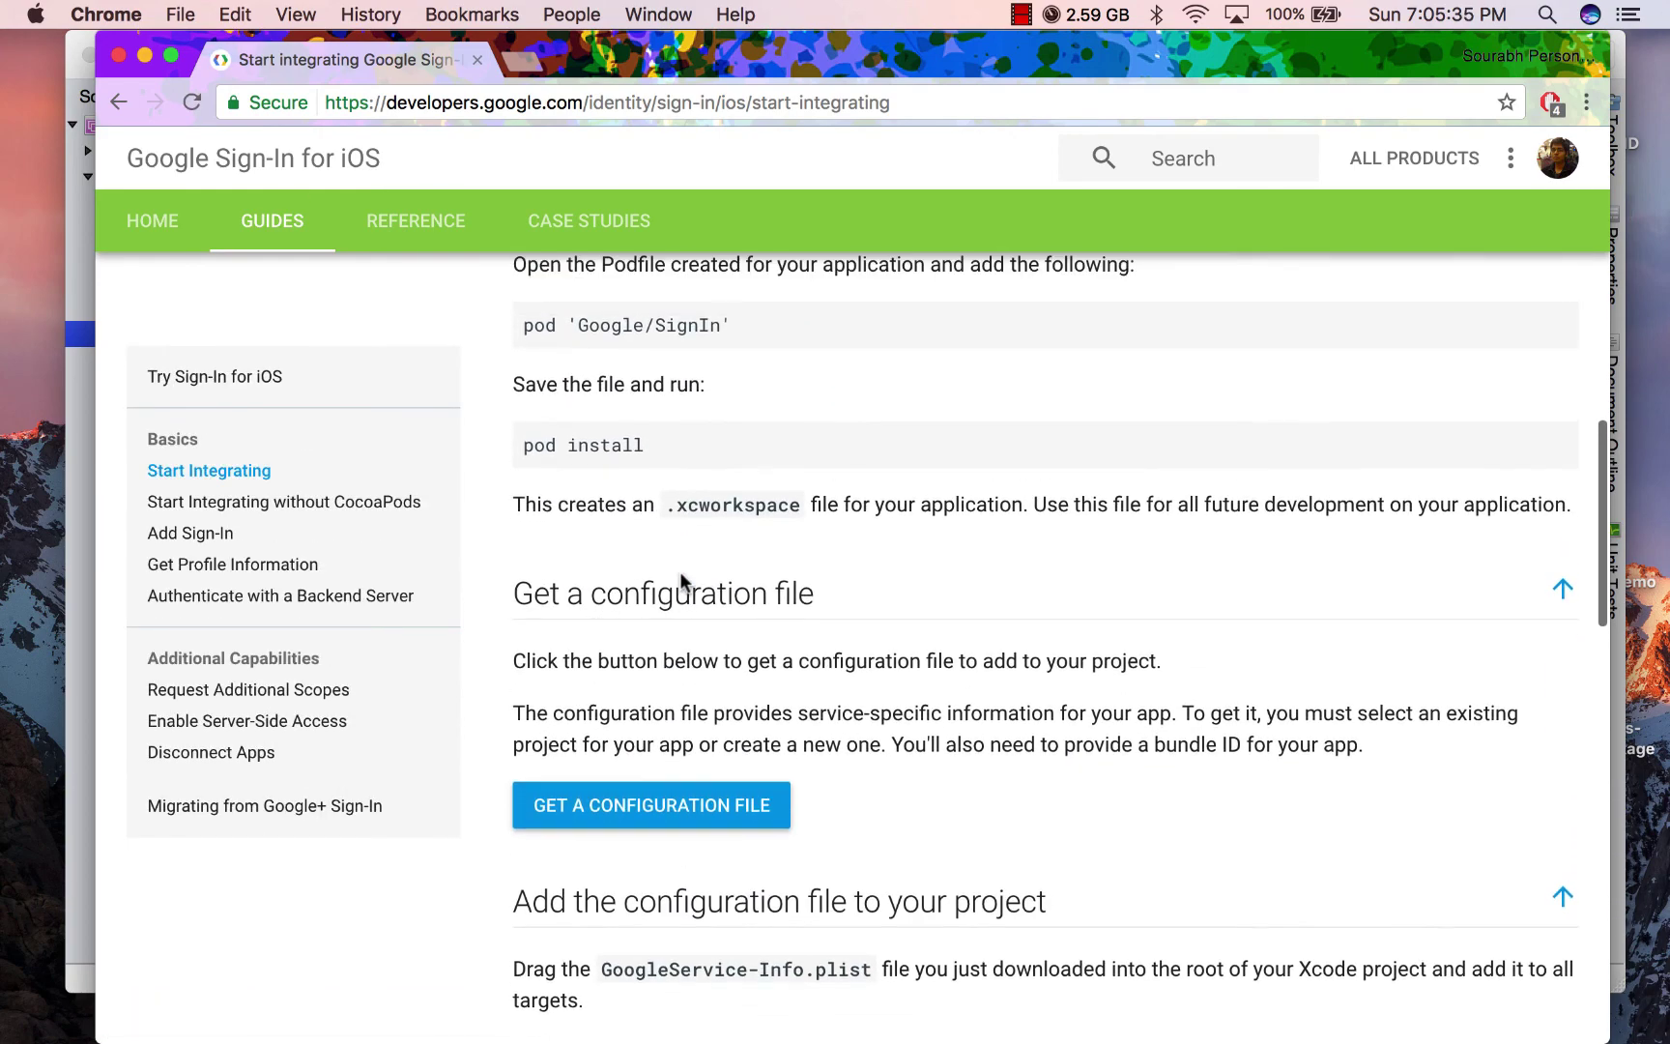
double_click(651, 325)
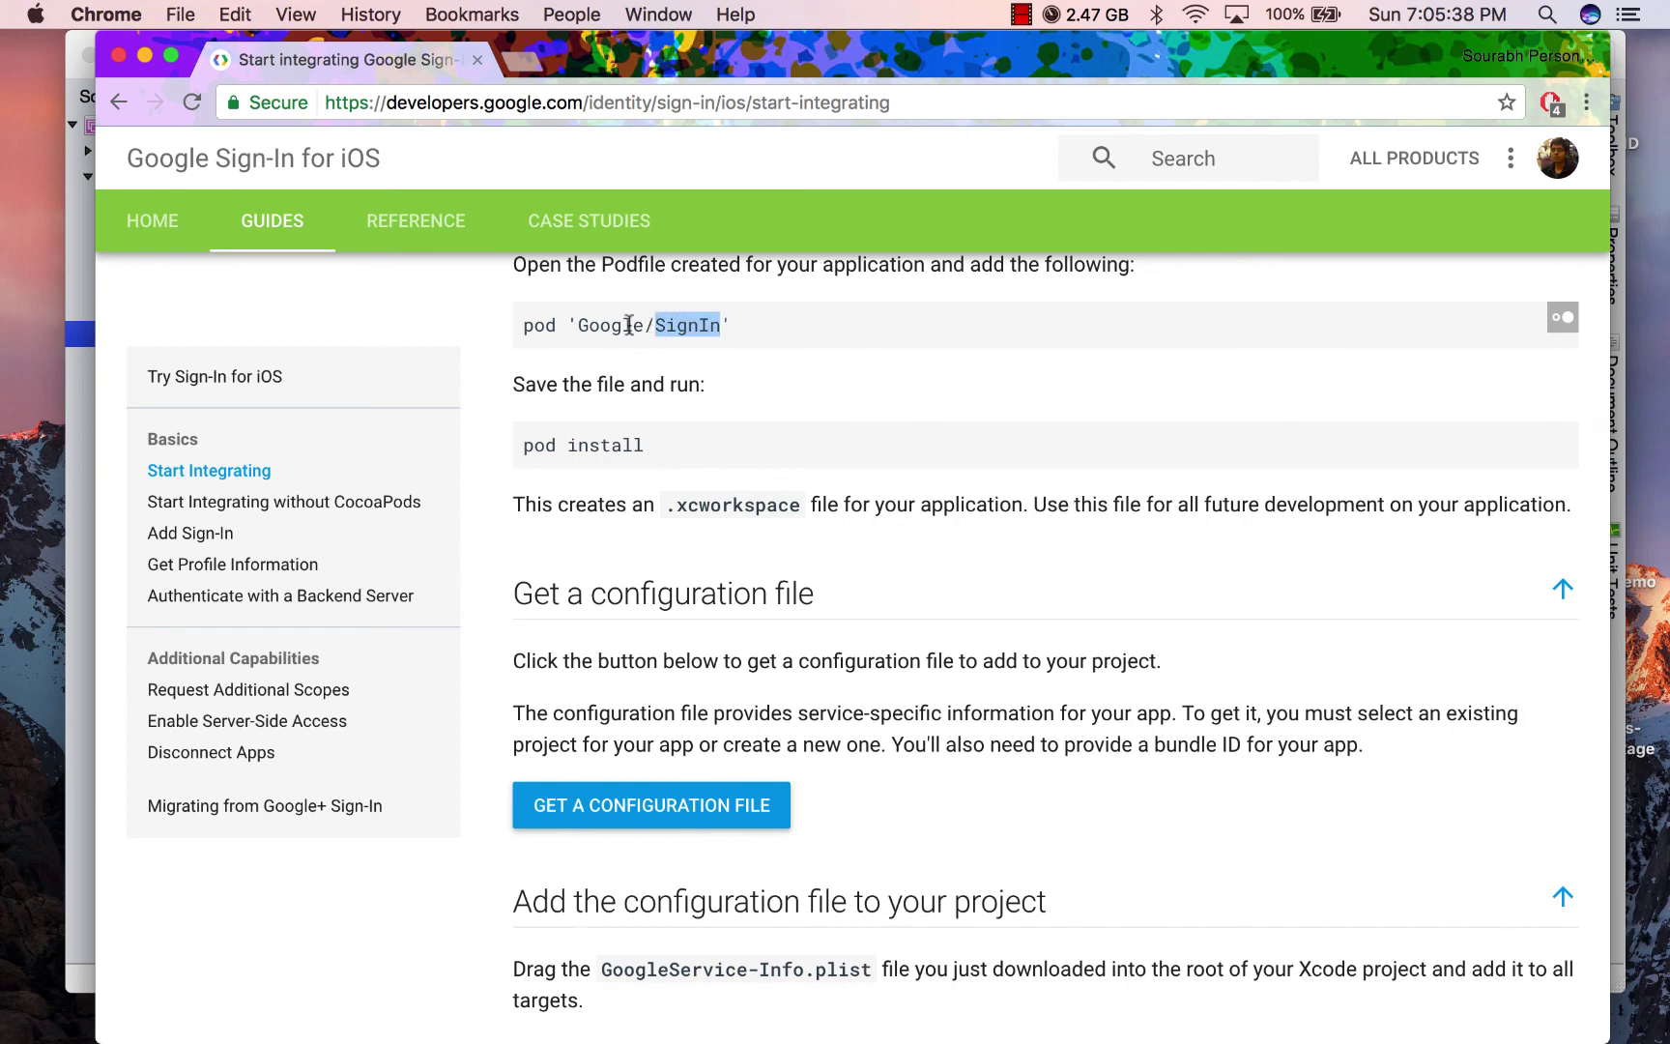
double_click(617, 324)
scroll(657, 436, down, 3)
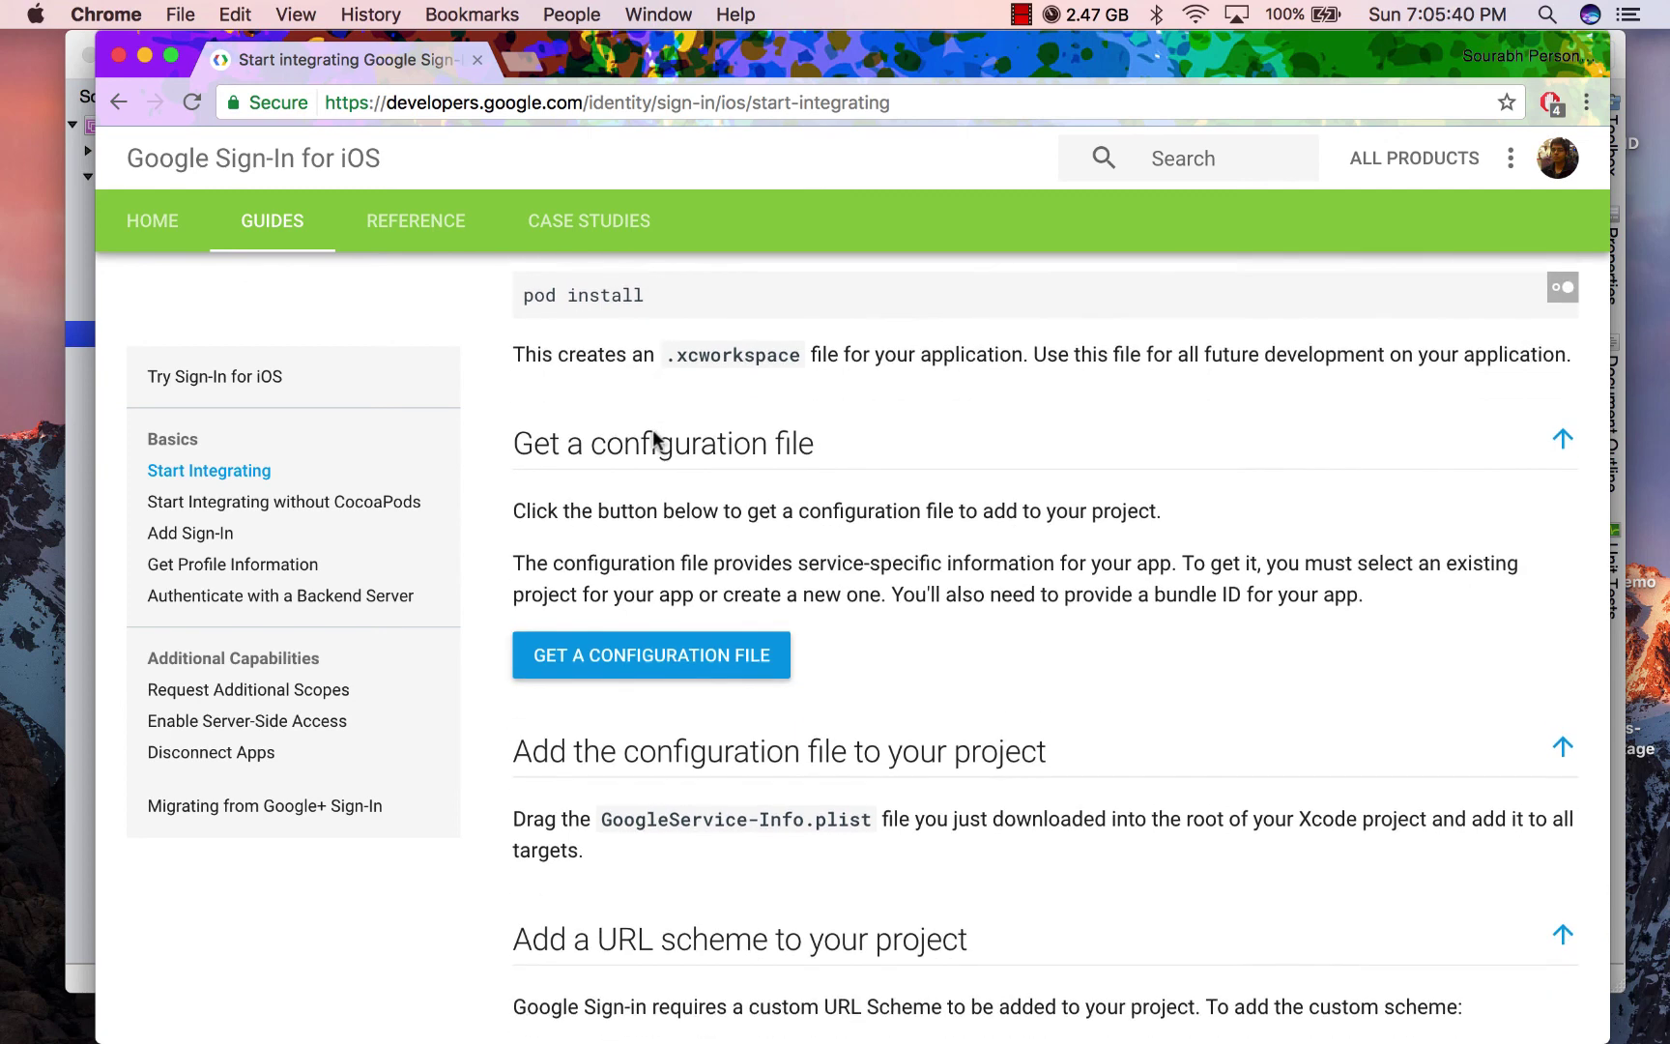
click(633, 649)
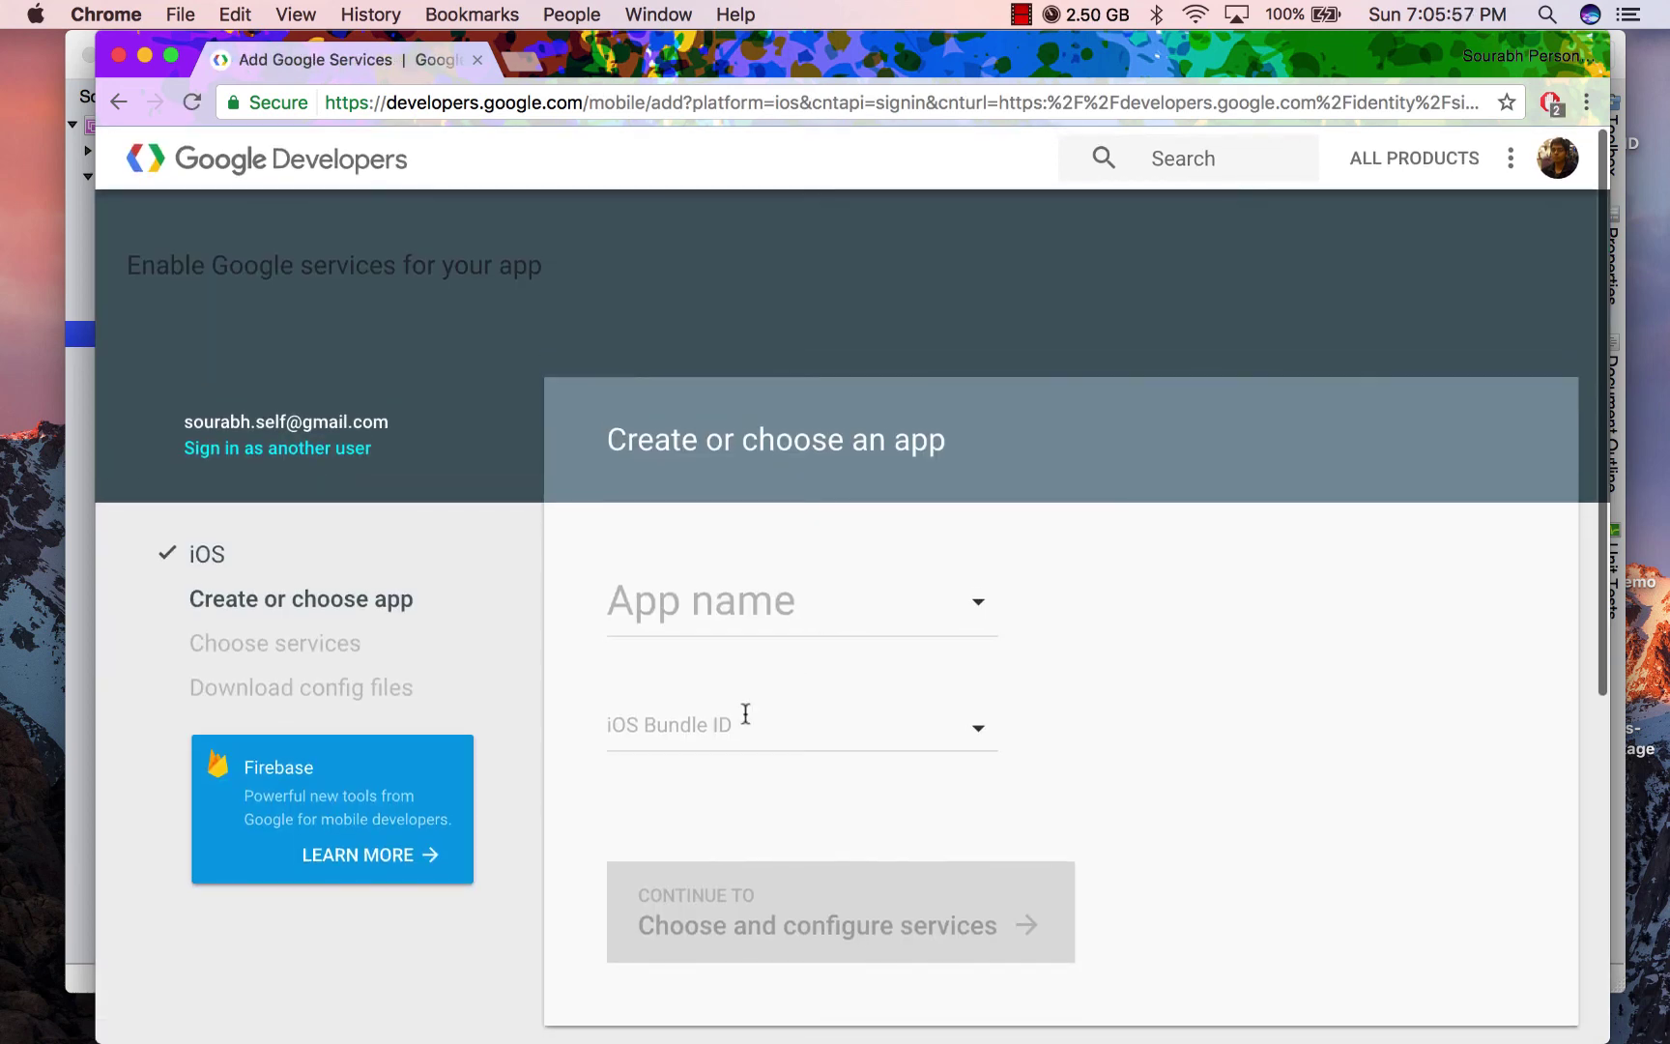
- Create the new app 'AwesomeGame' with iOS bundle ID in.locomotion.trials.awesome, then continue
click(733, 600)
text(AwesomeGame)
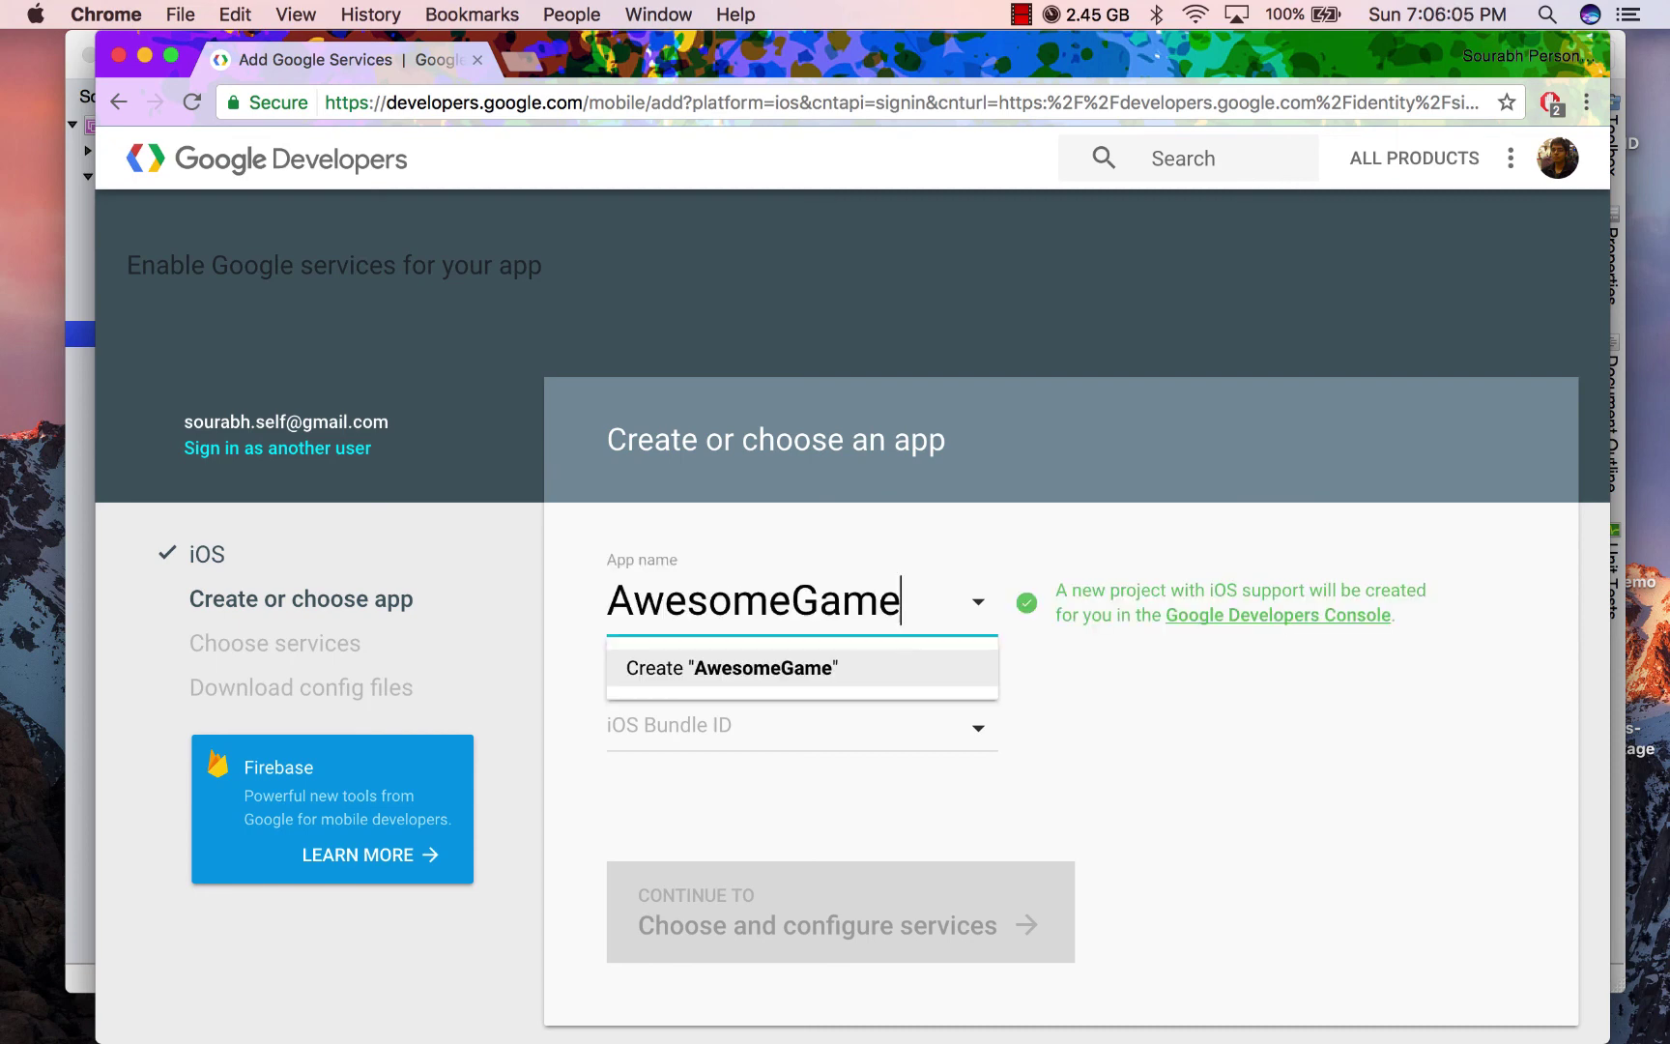
click(1071, 681)
click(710, 726)
text(in.locomotion.trials.awesome)
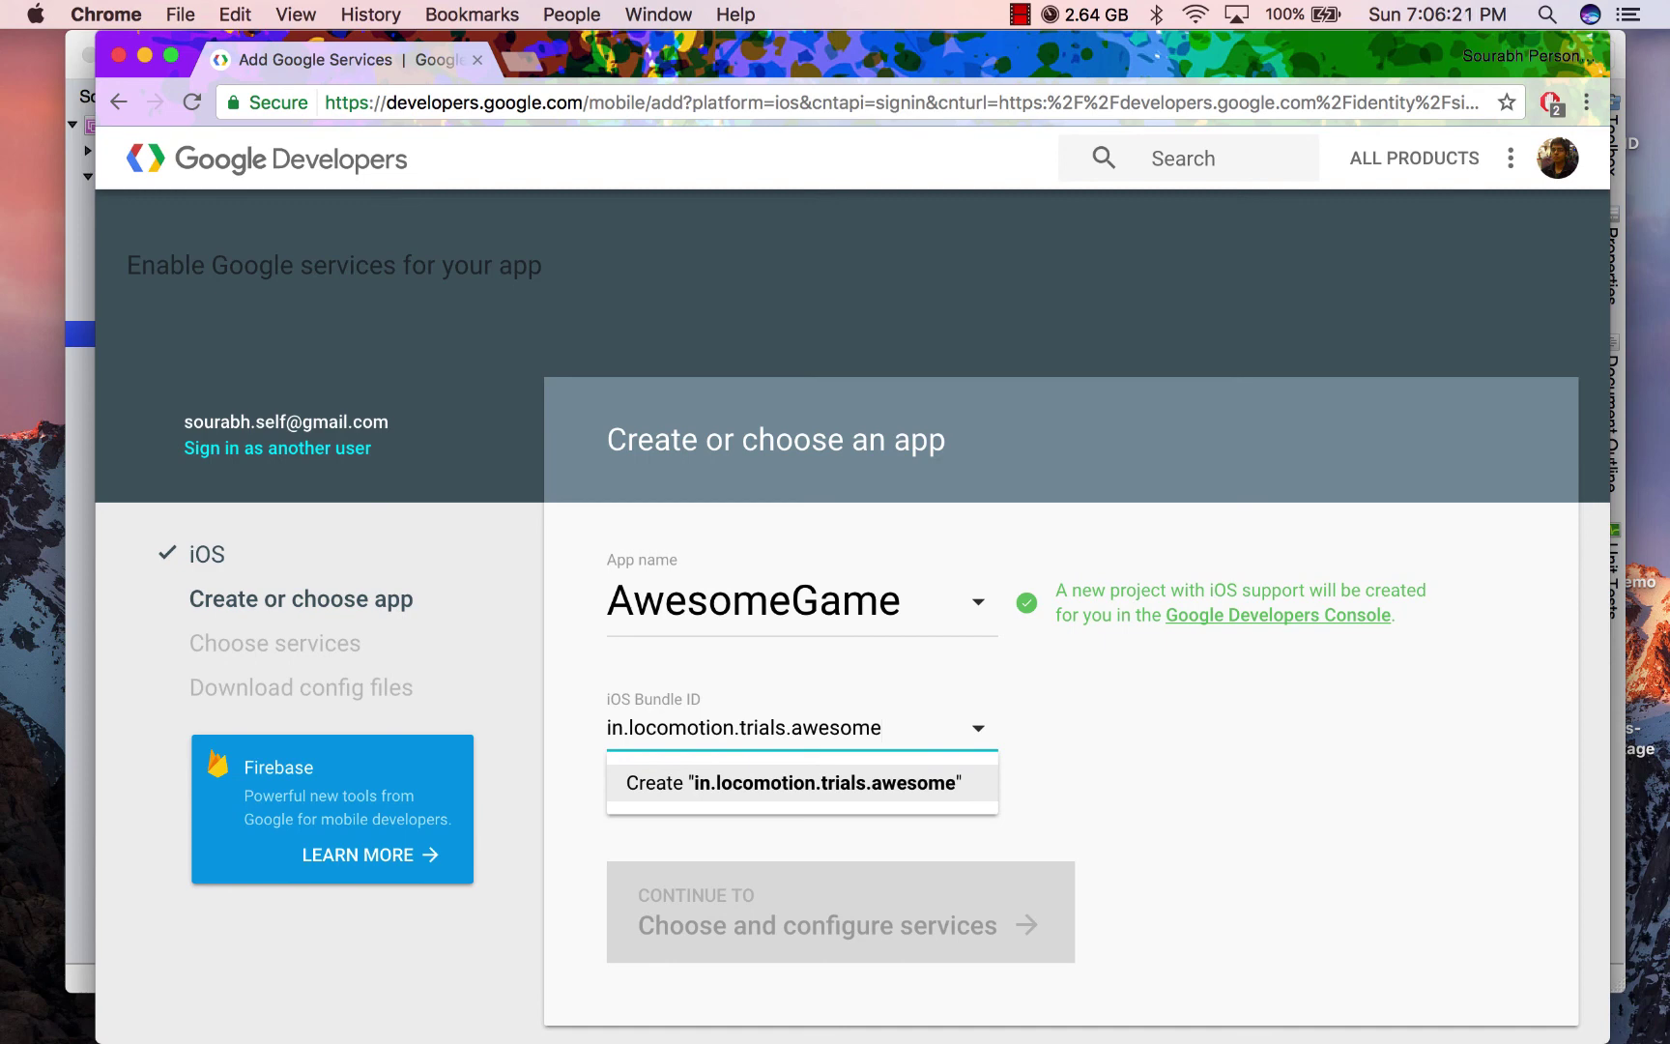
click(783, 782)
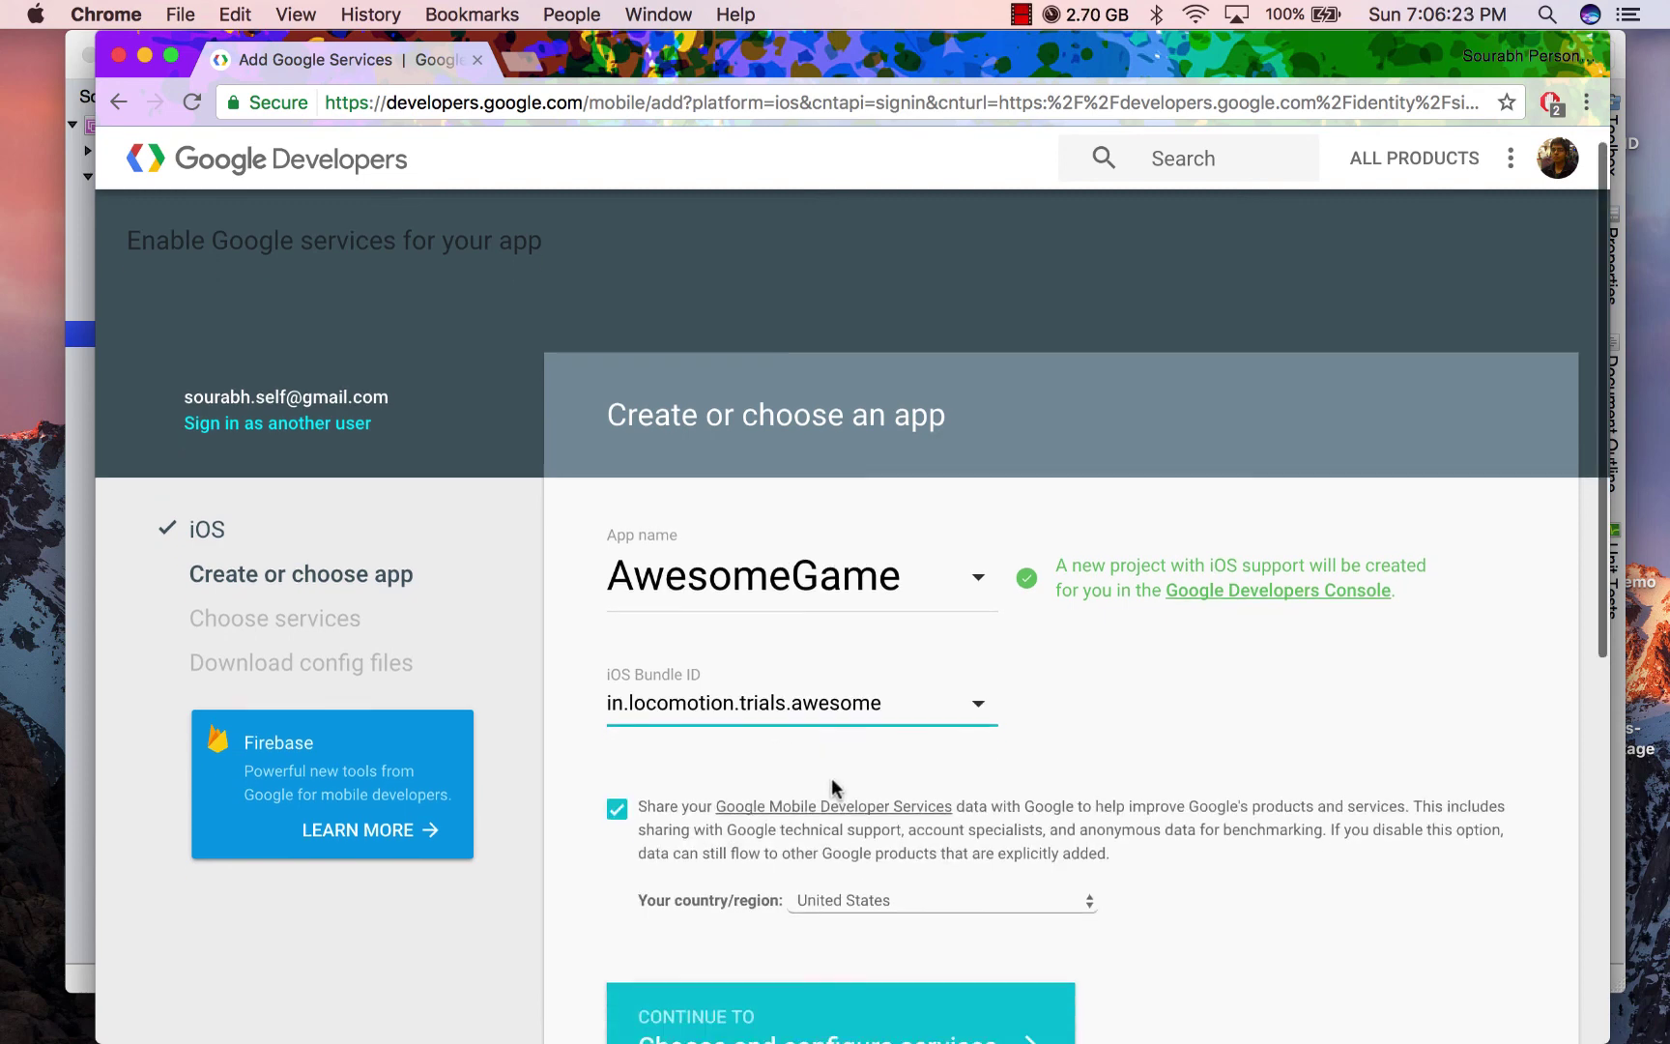
scroll(831, 778, down, 2)
click(744, 846)
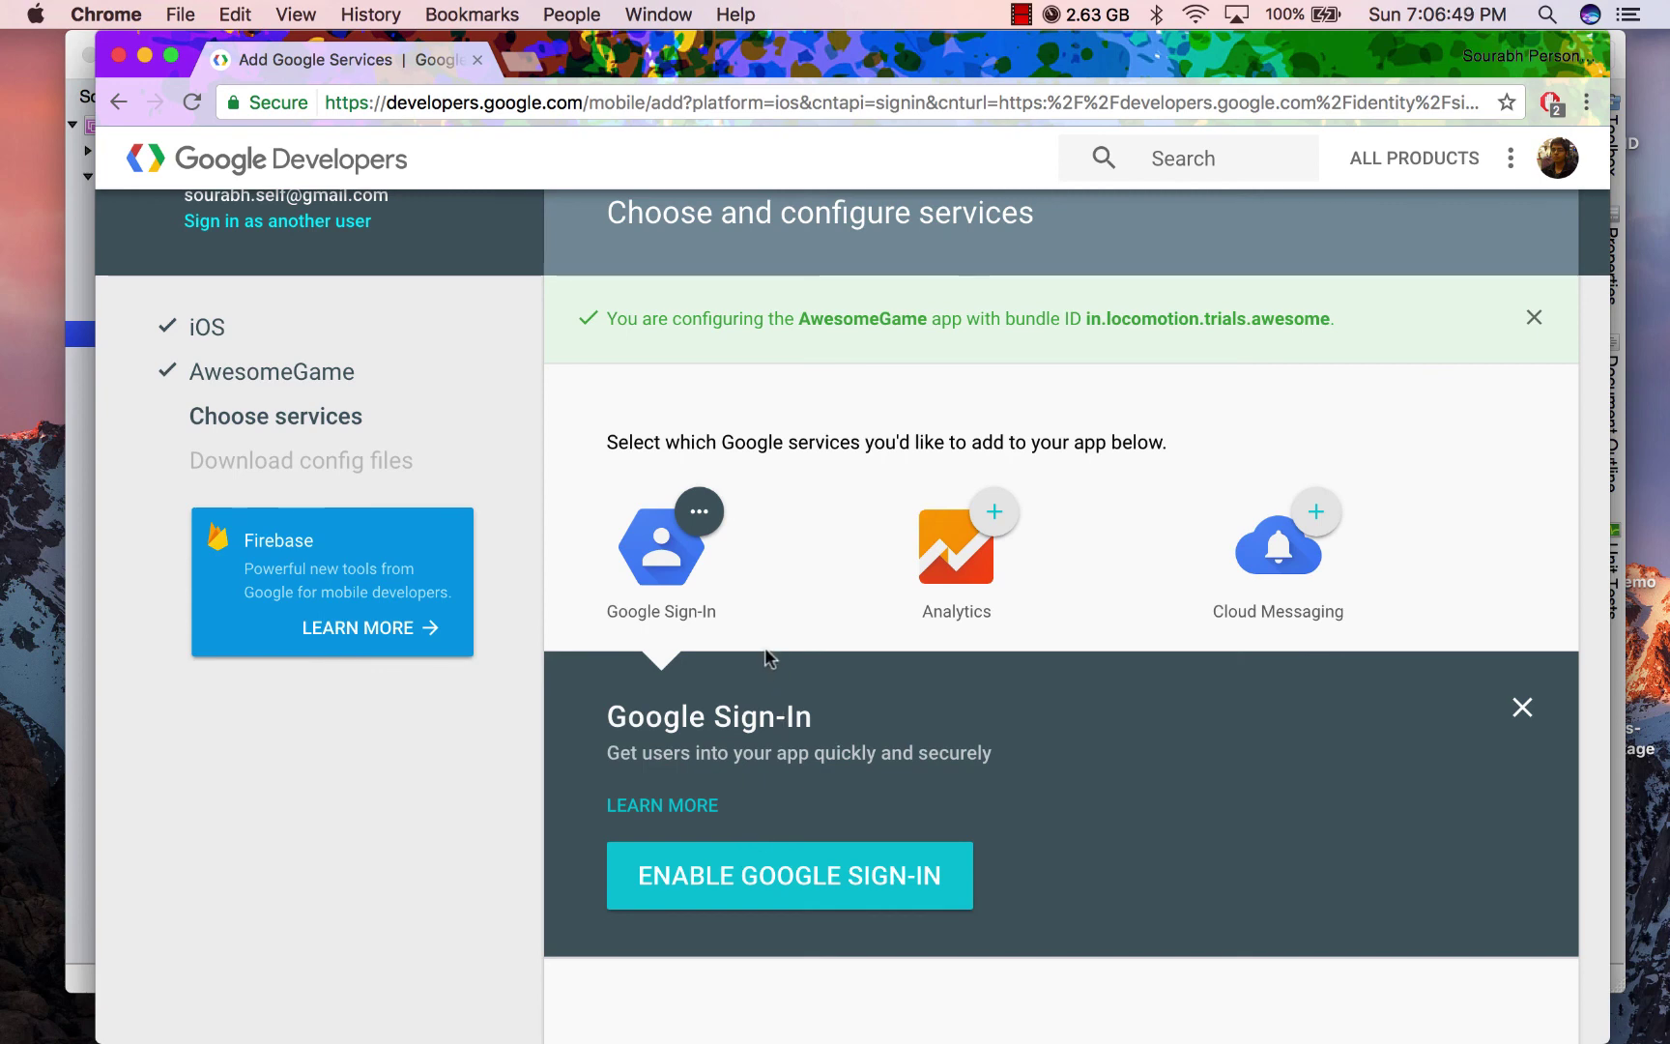
- Turn on Google Sign-In, generate the configuration files and download GoogleService-Info.plist
scroll(764, 657, up, 2)
scroll(764, 657, down, 2)
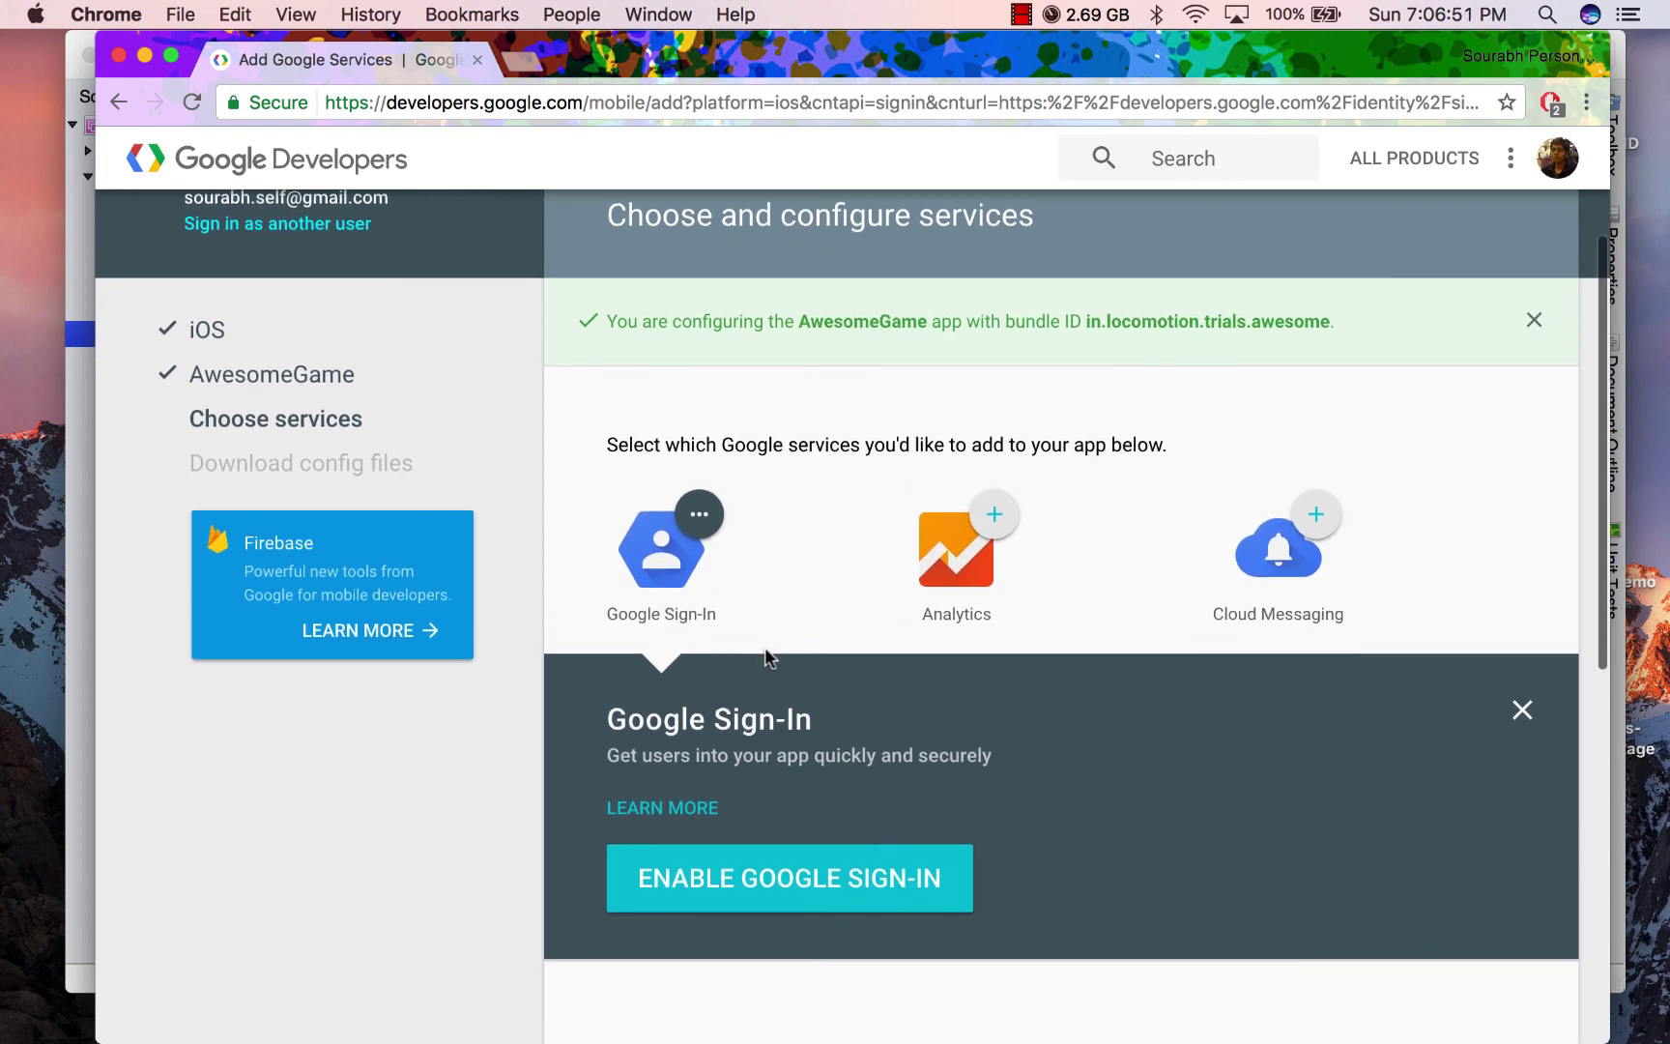
scroll(764, 657, down, 2)
scroll(773, 773, down, 1)
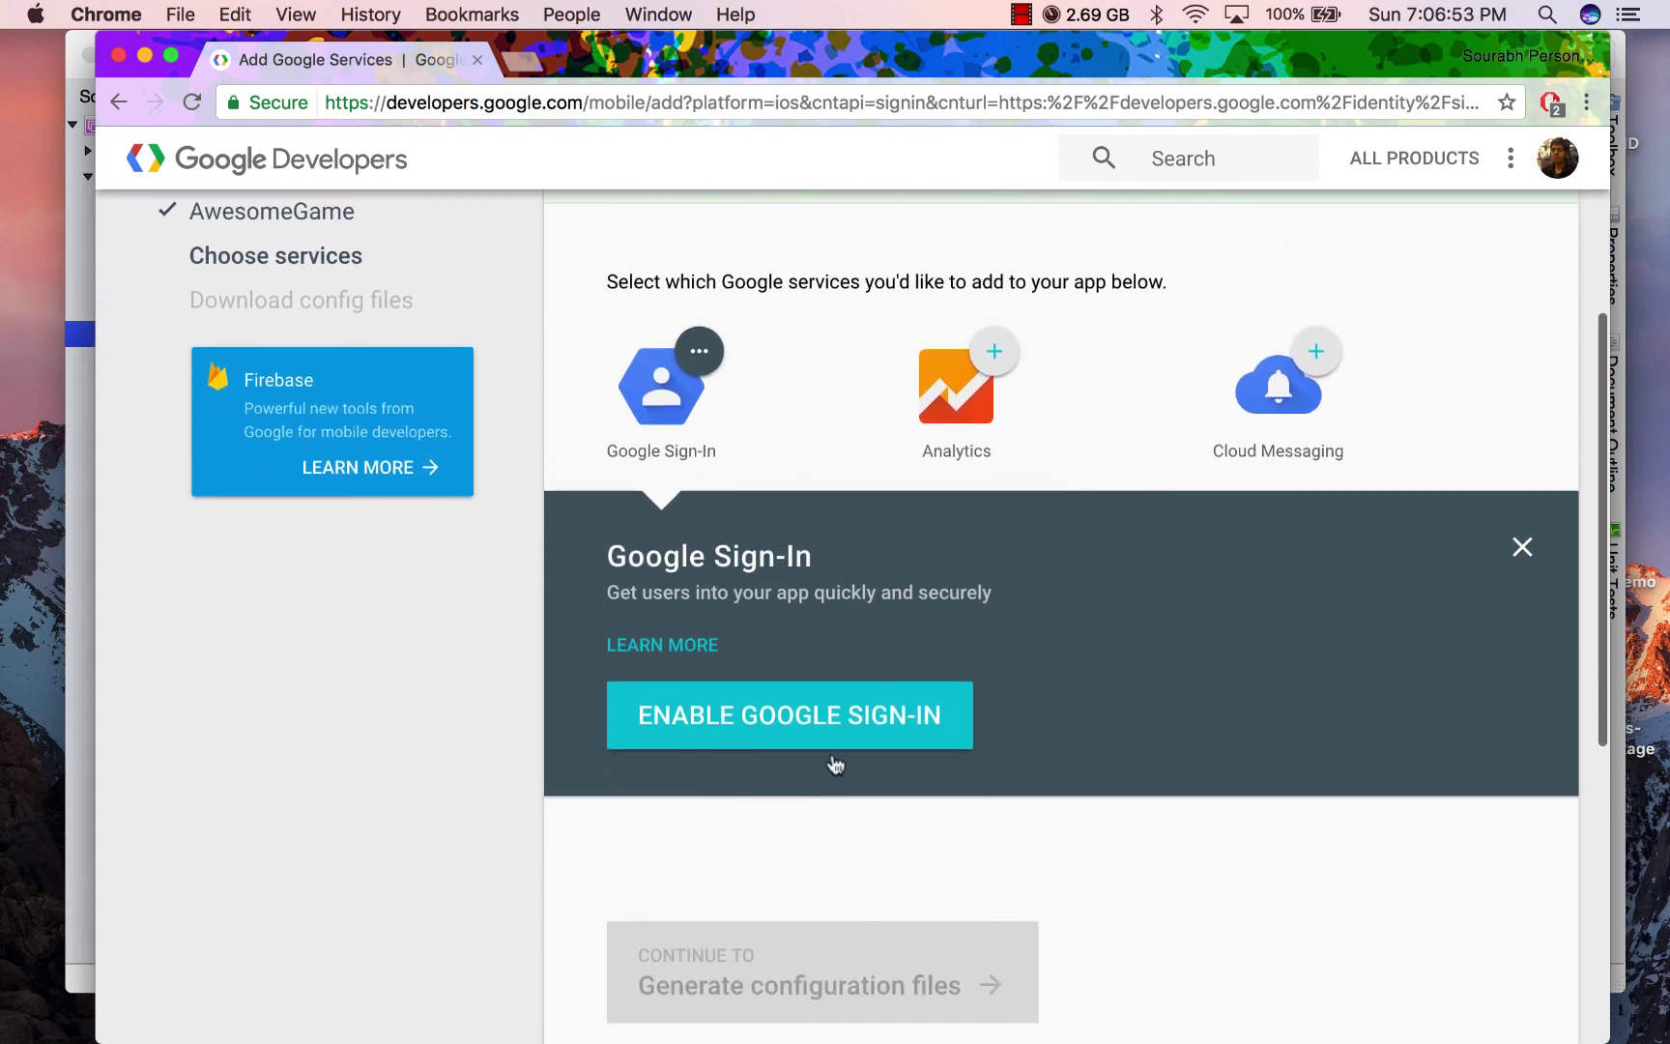
click(813, 710)
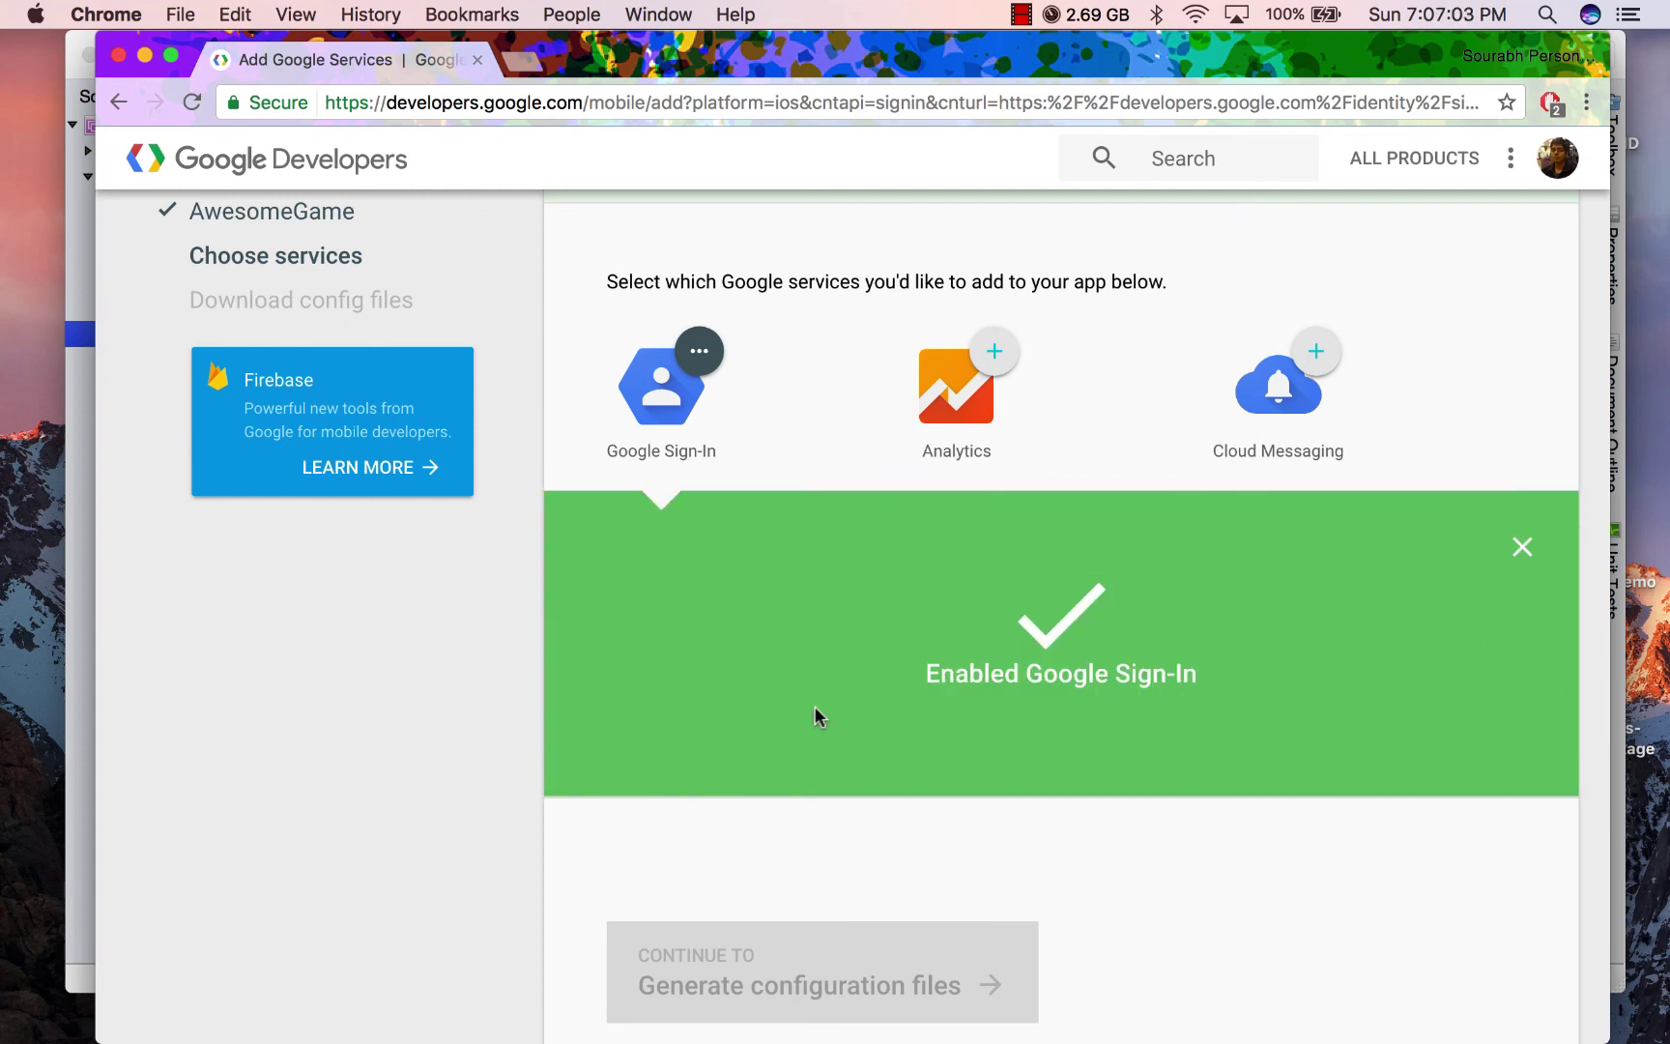
scroll(808, 771, down, 2)
scroll(808, 773, down, 3)
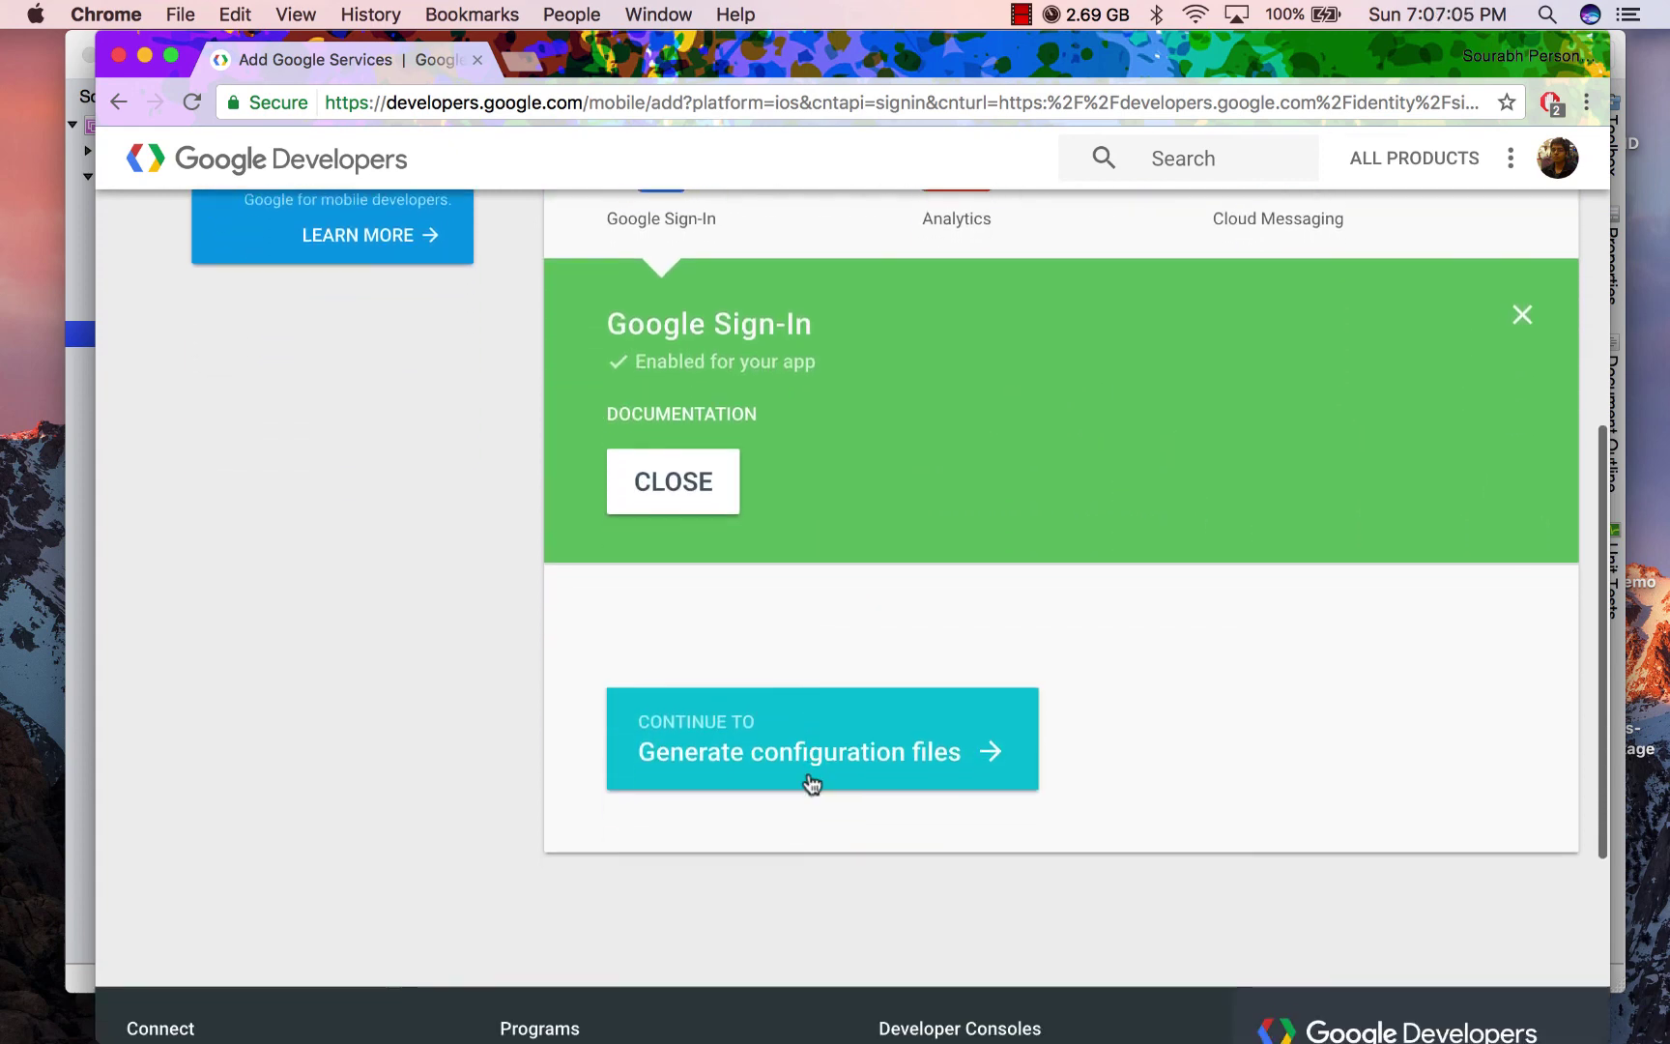
click(670, 488)
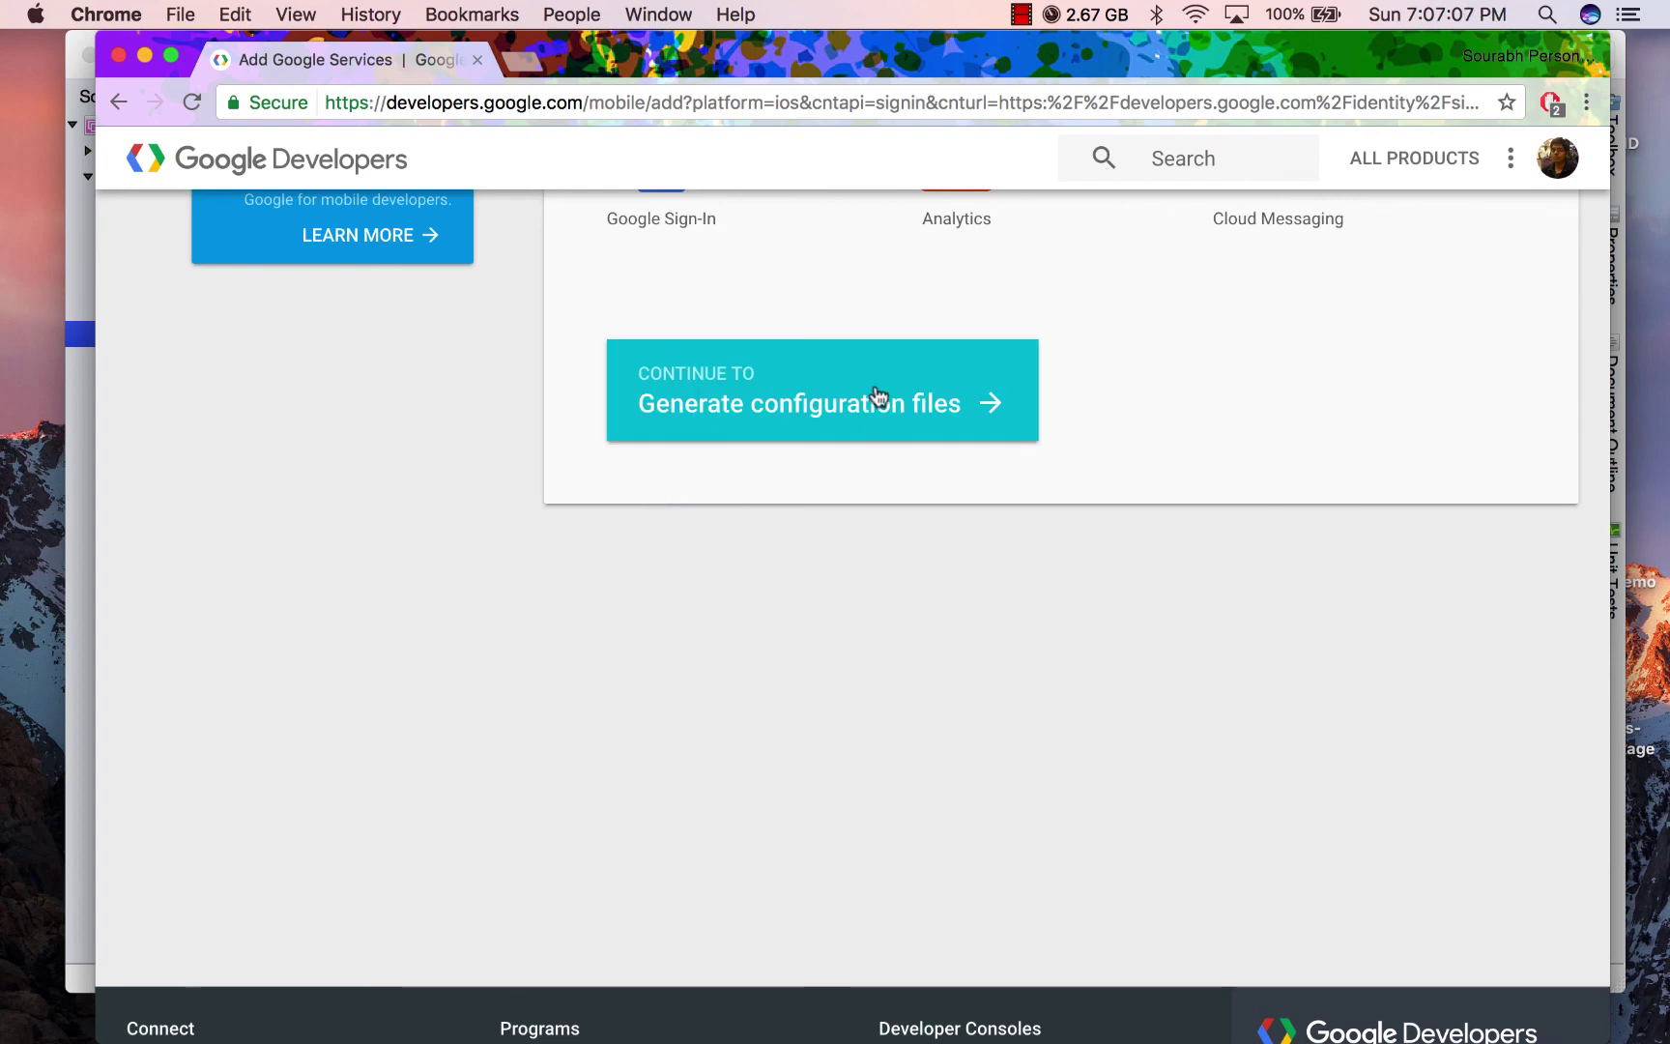
click(763, 393)
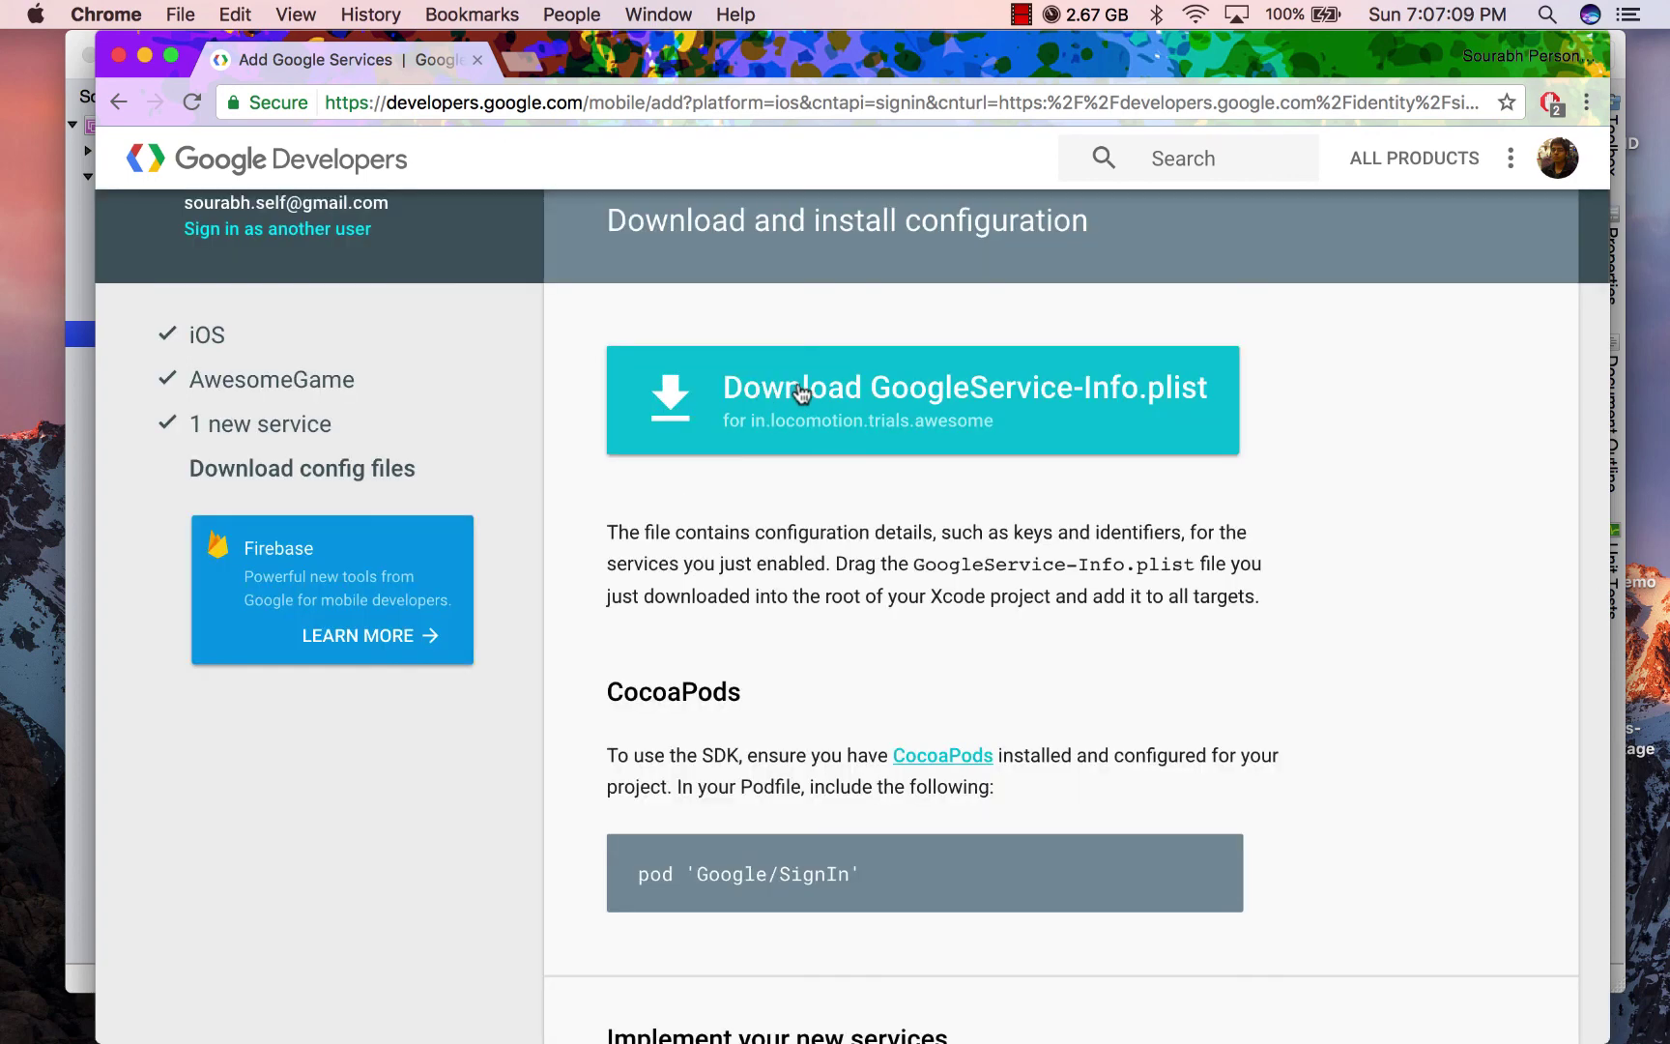
click(856, 392)
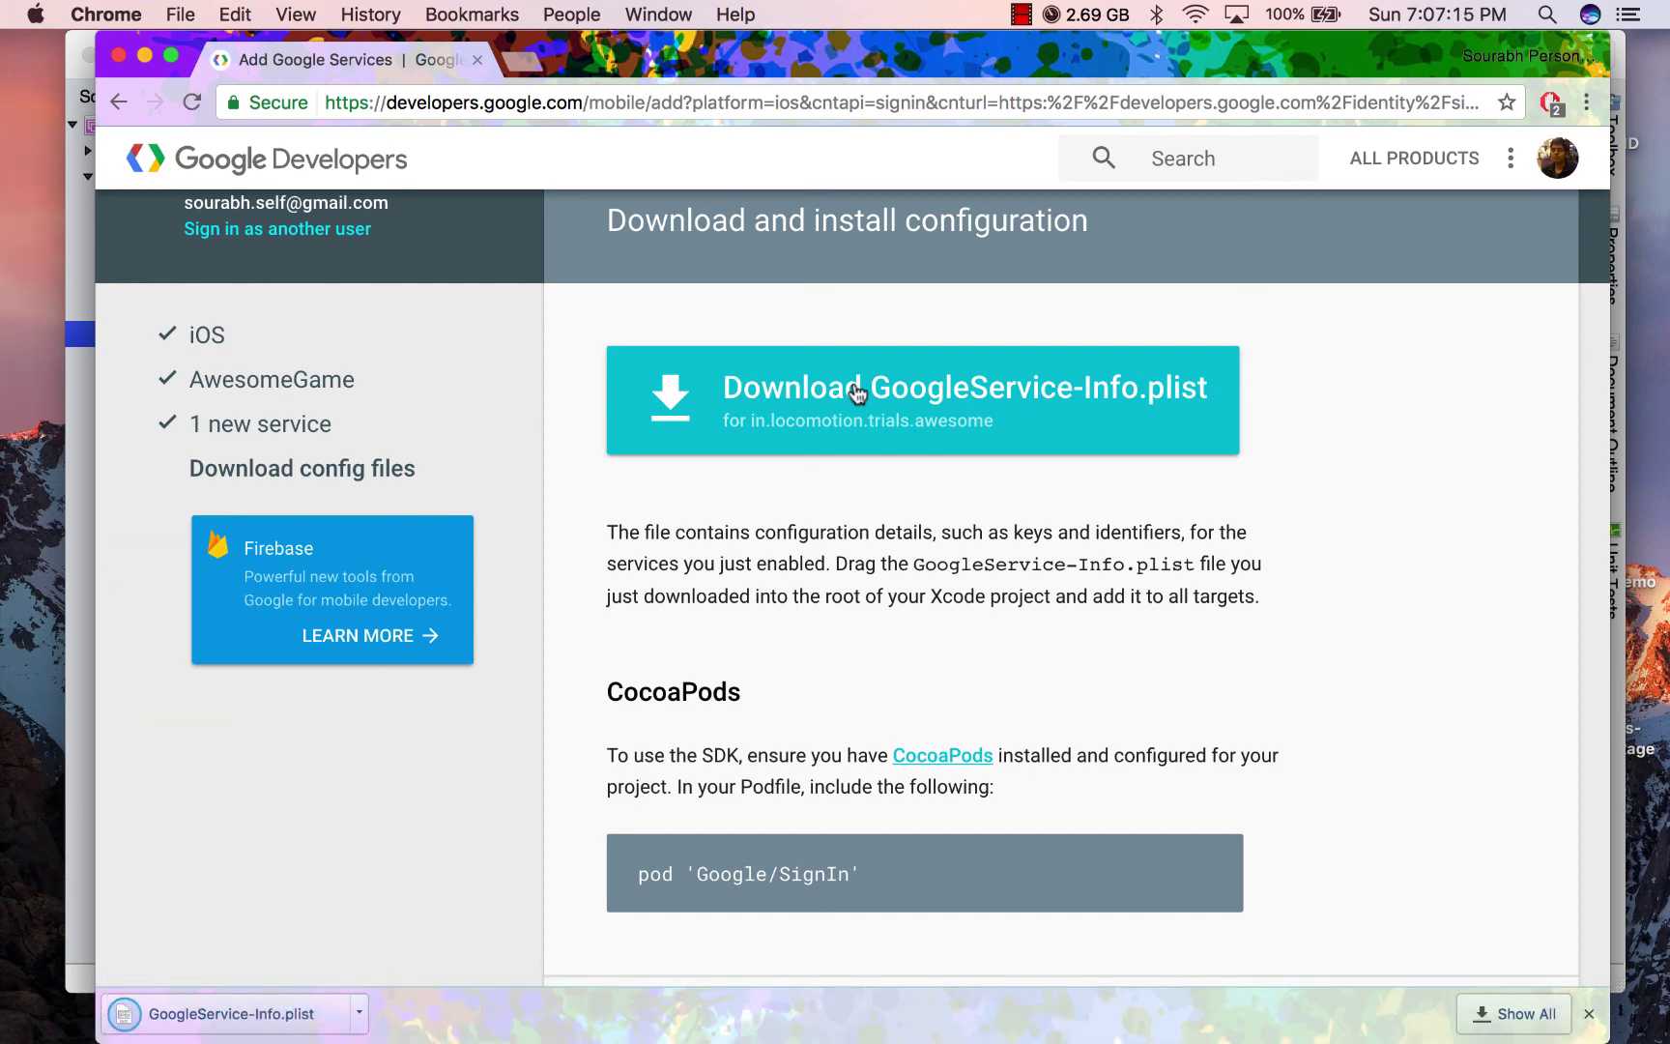
scroll(701, 551, up, 3)
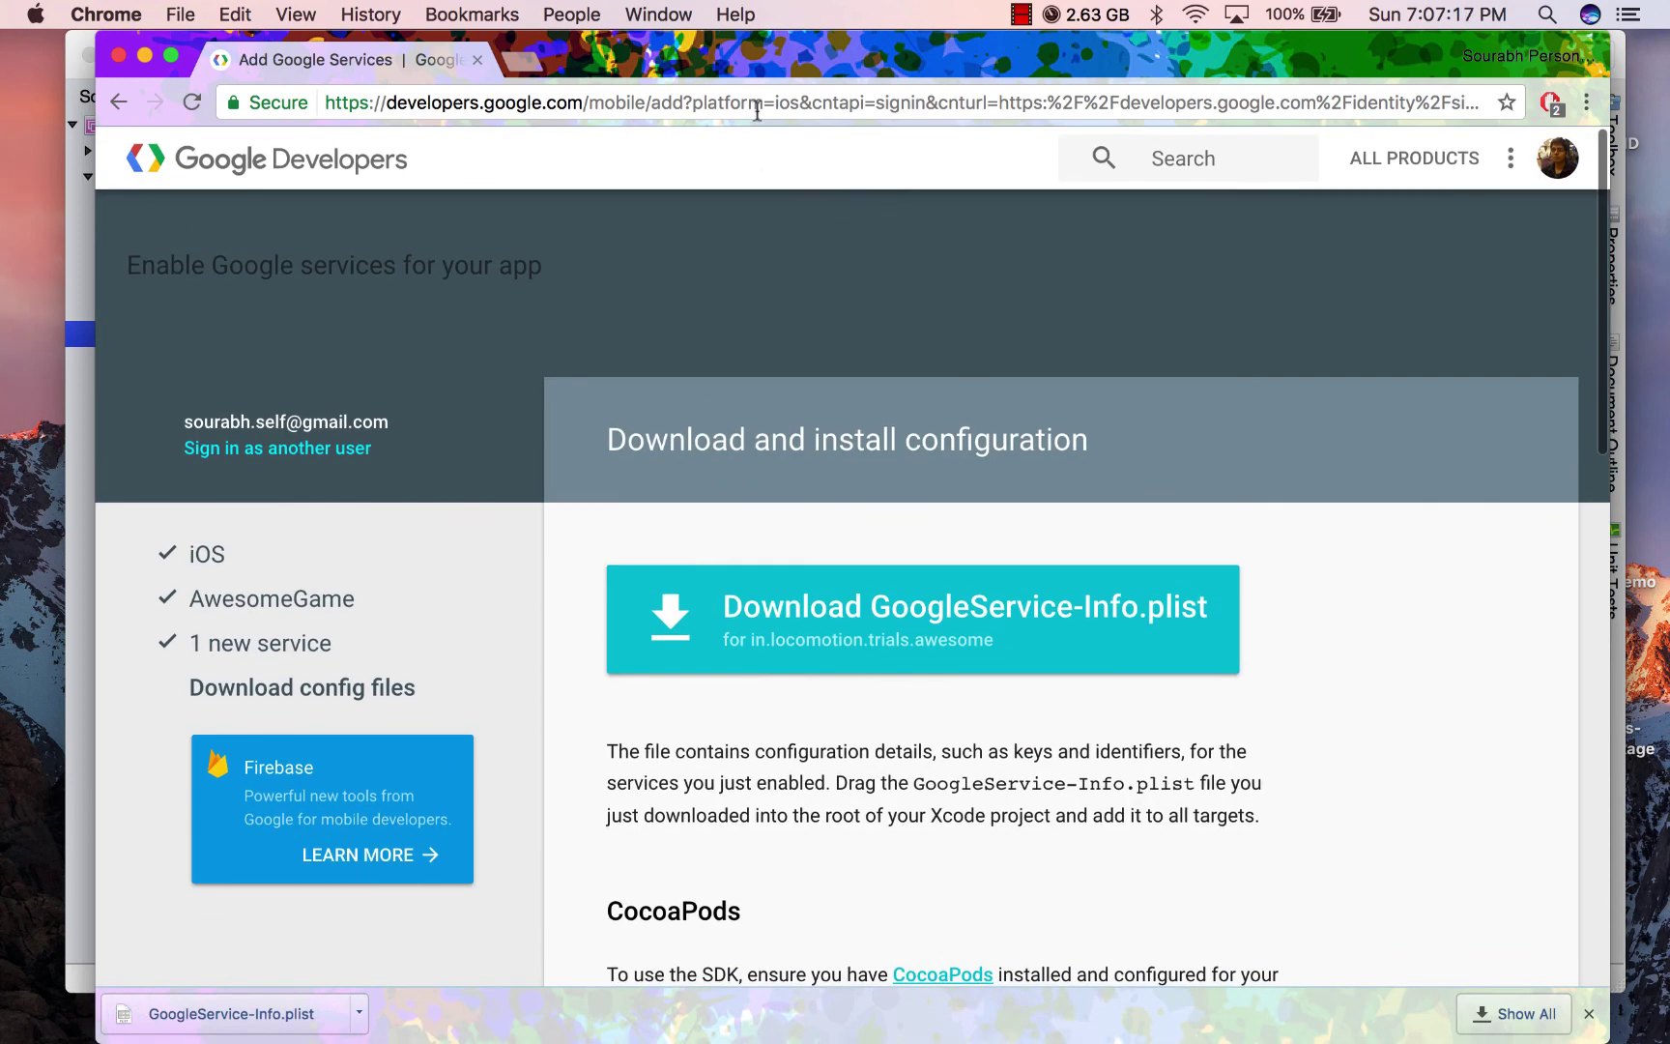
- Search 'google signin android' and open the Android Start Integrating guide
click(756, 102)
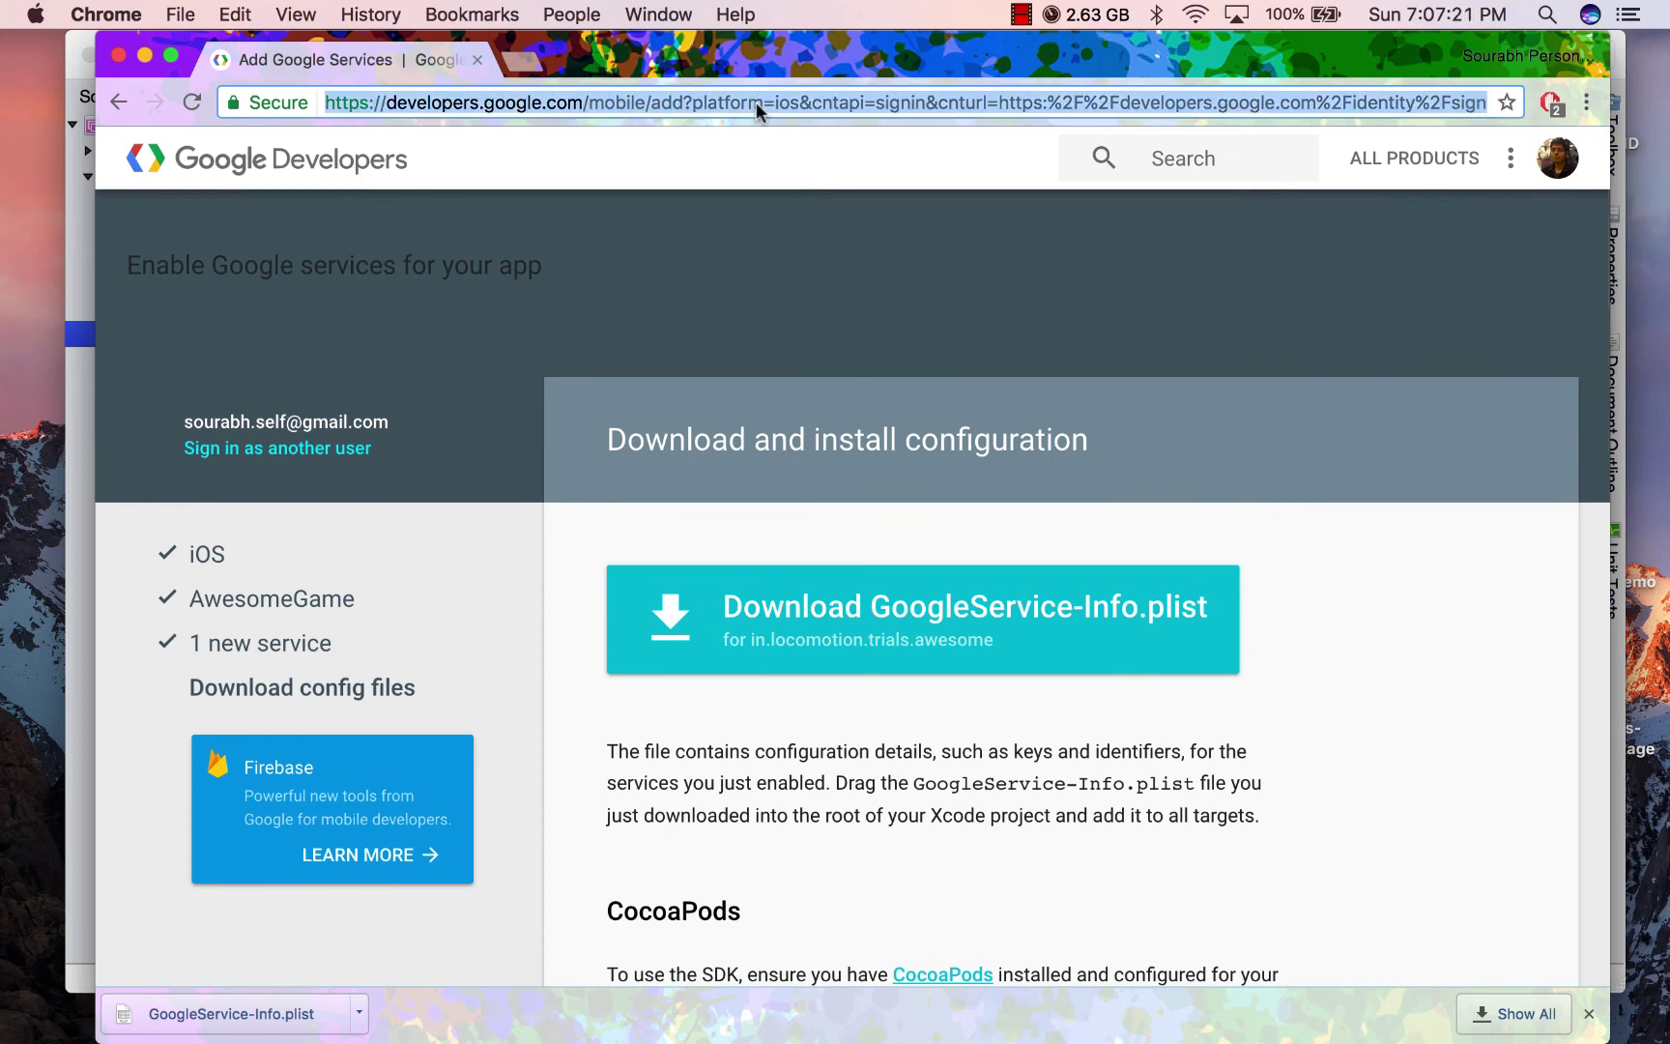
text(google sign)
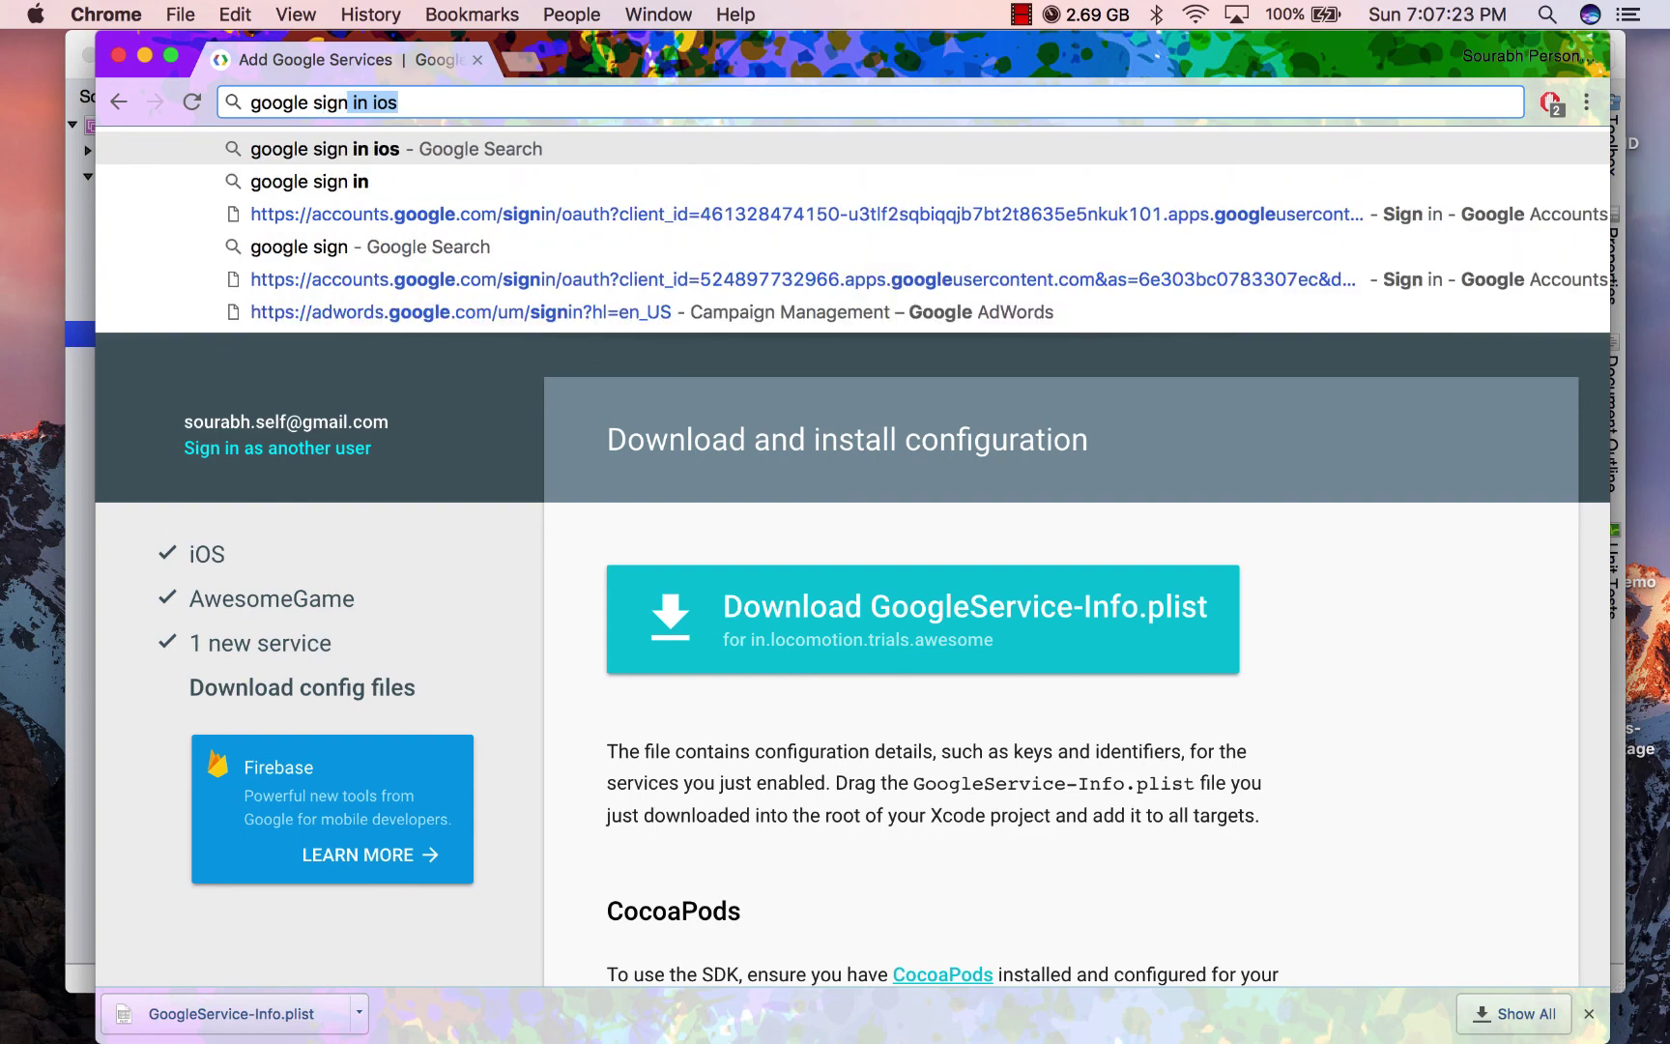
text(in androi)
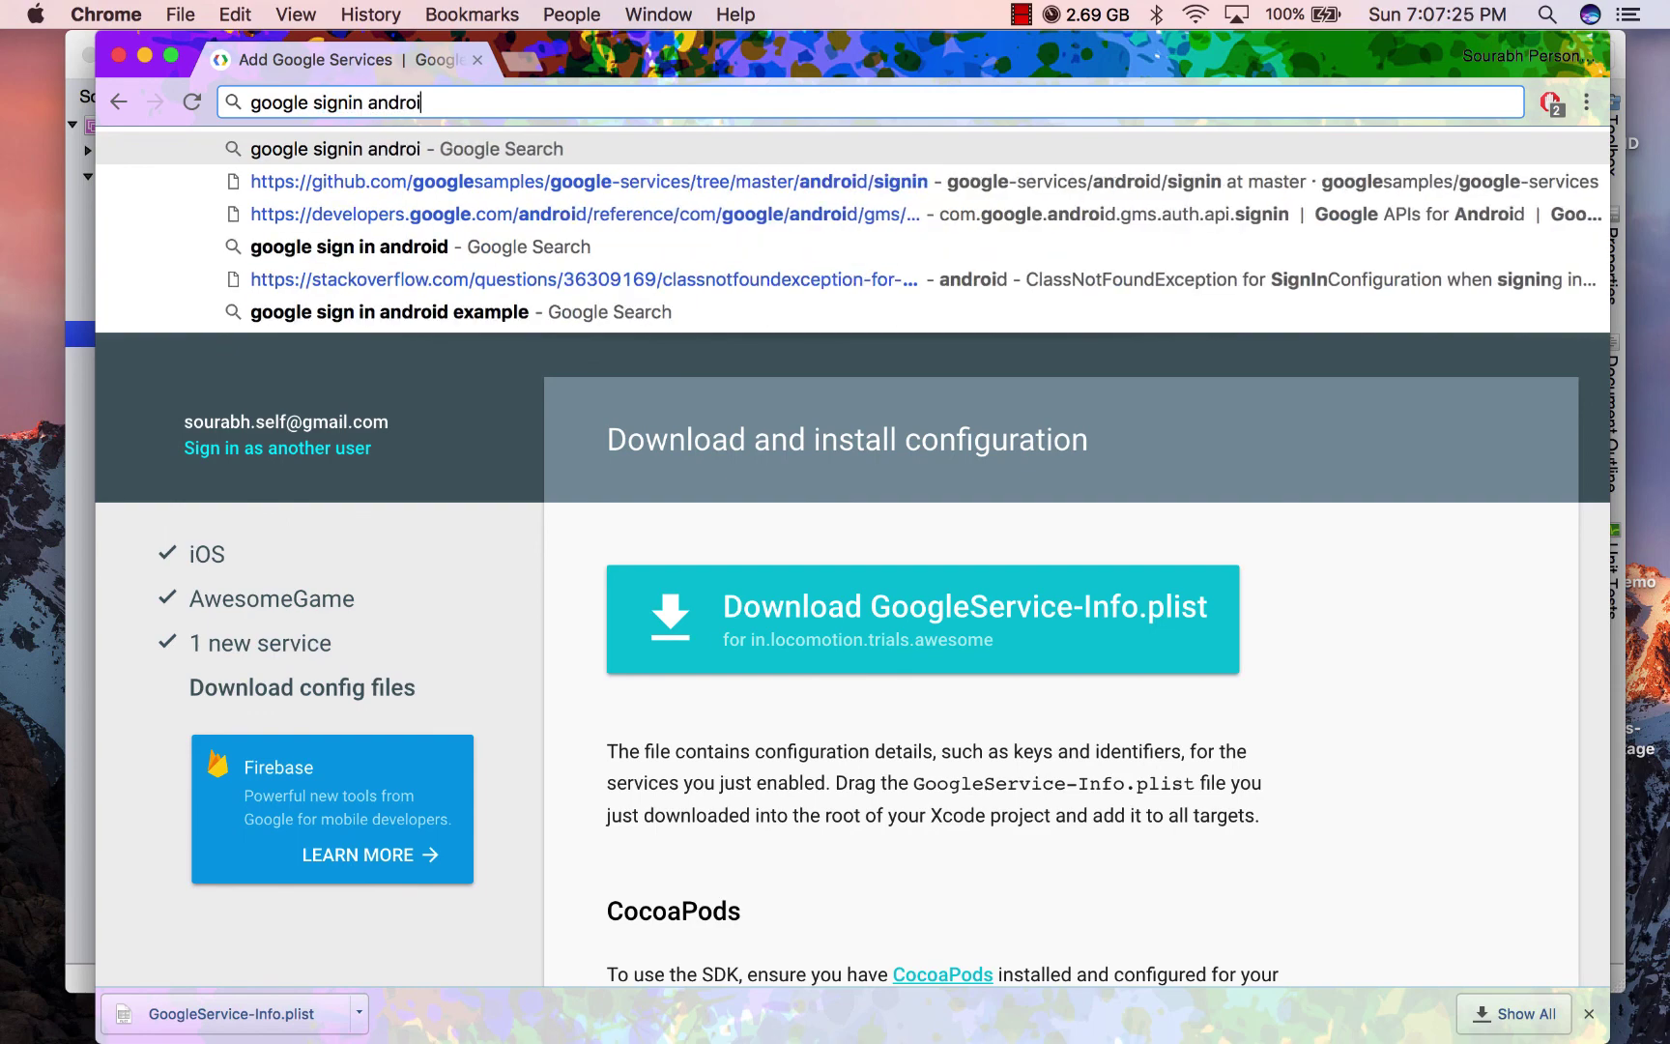
text(d)
key(Return)
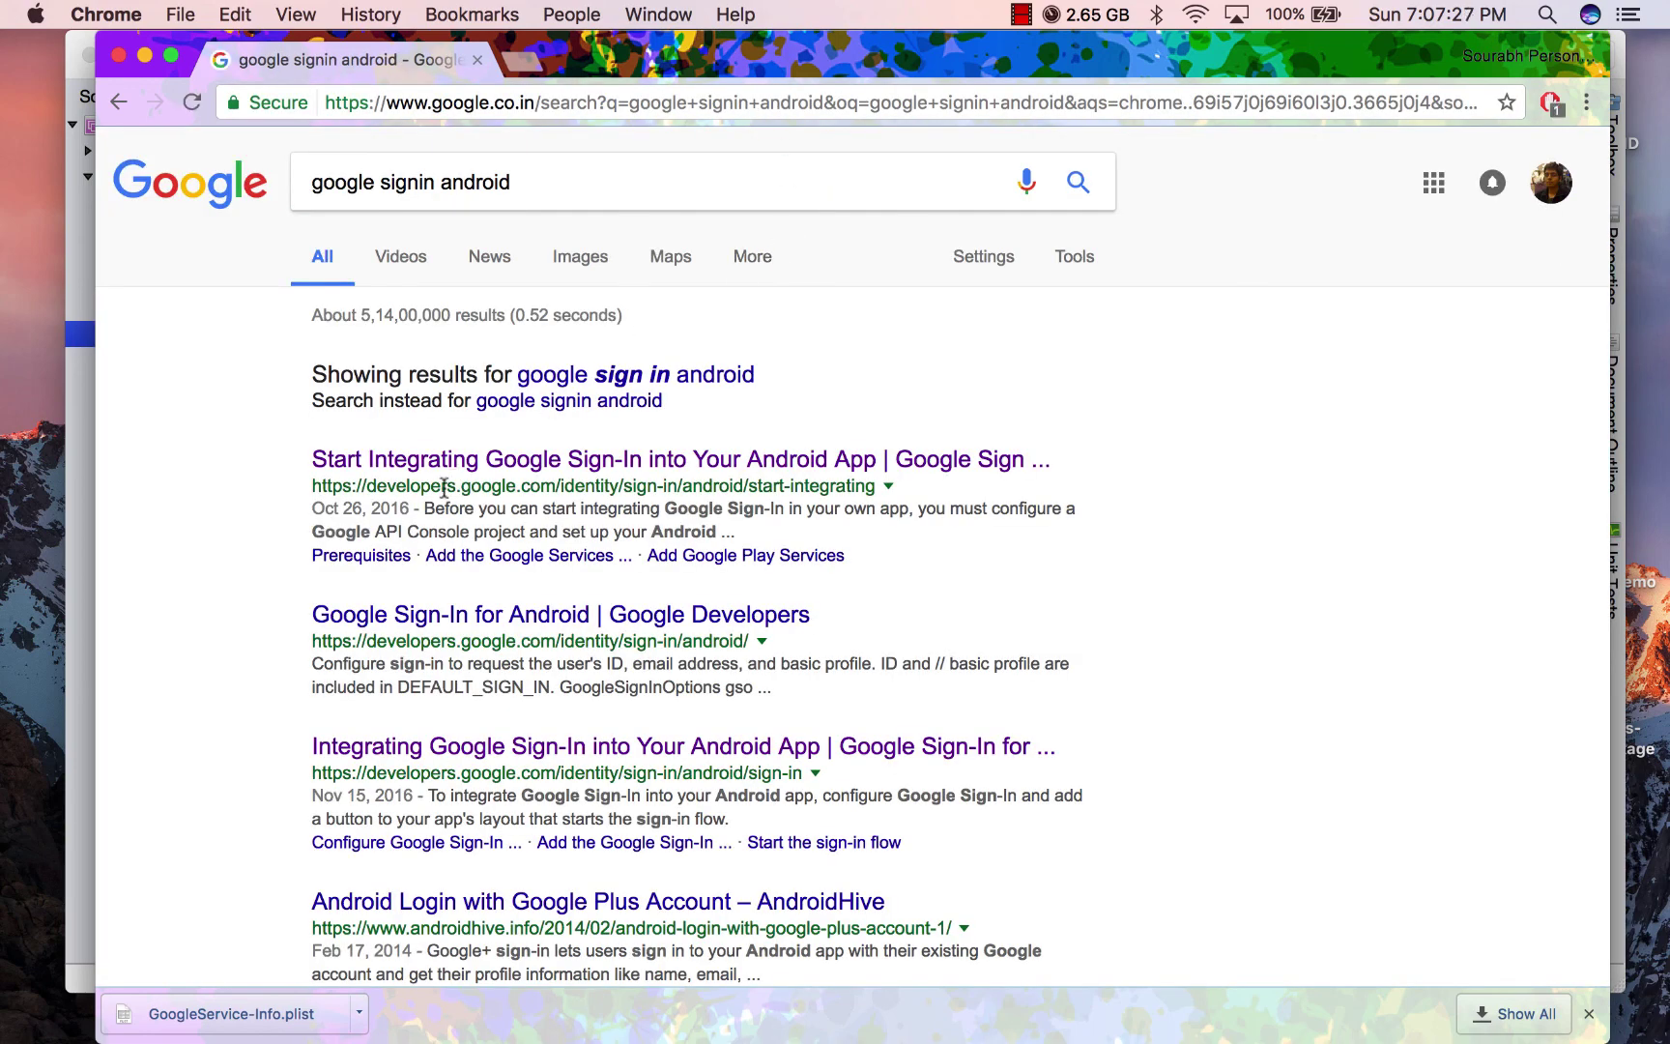
click(490, 462)
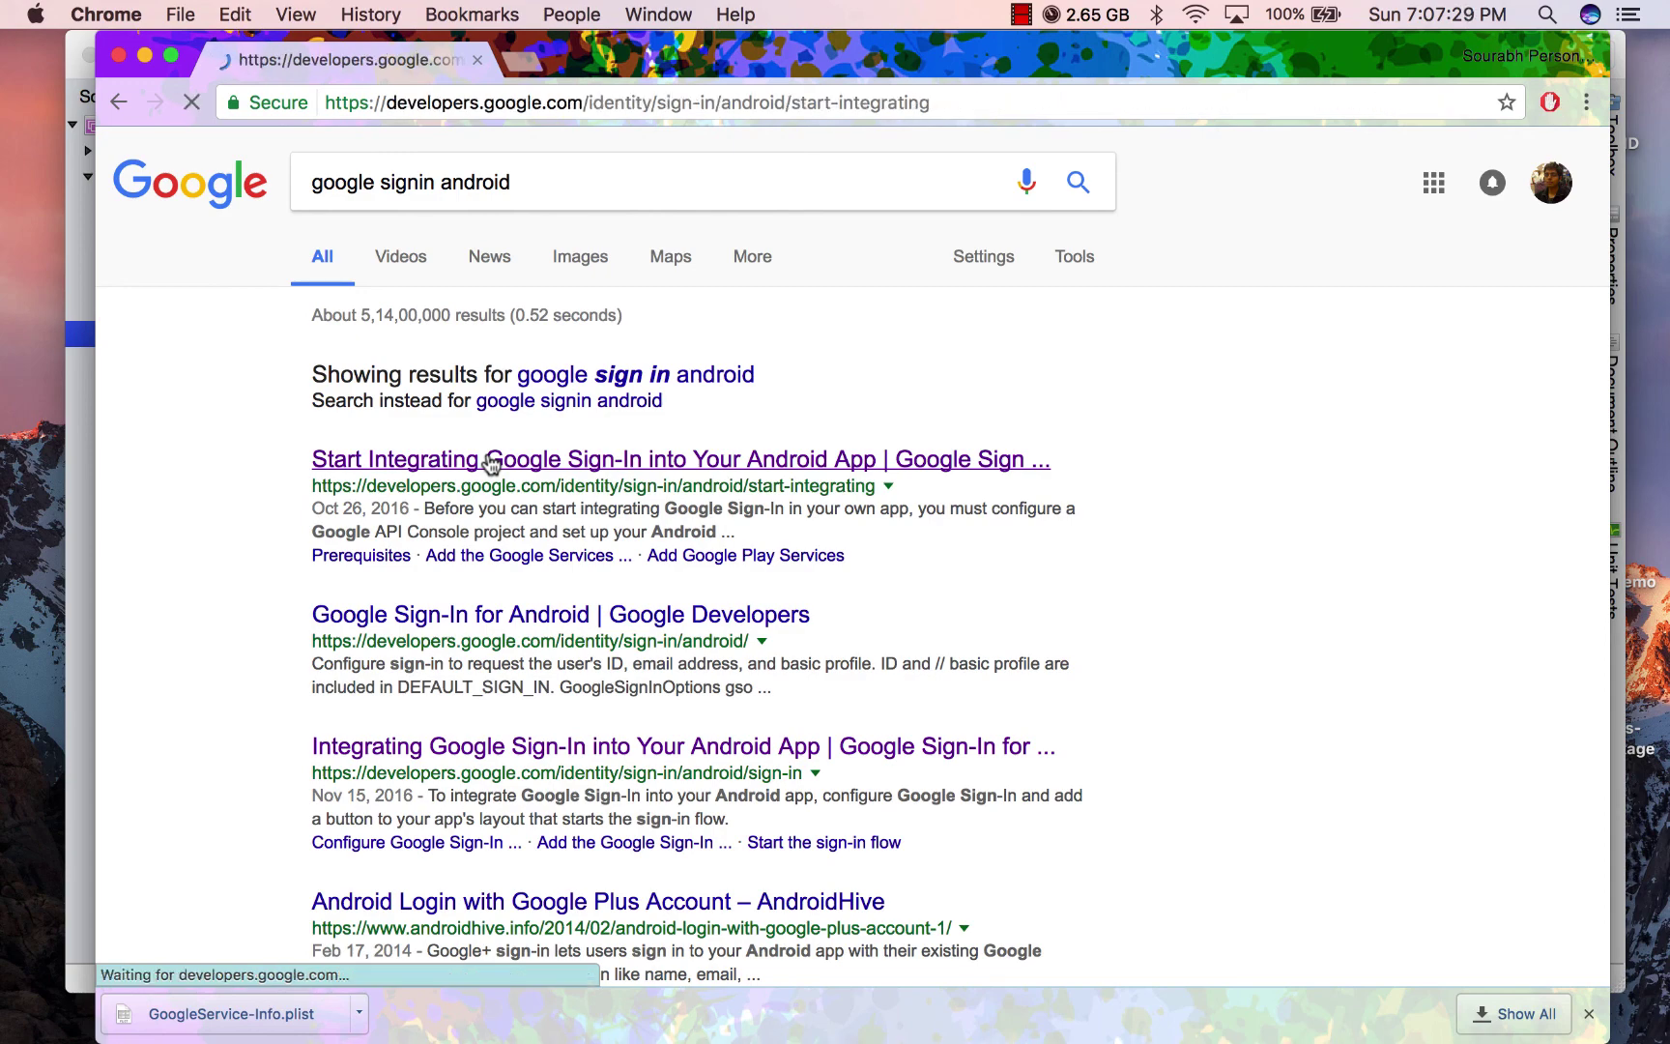
scroll(682, 589, down, 15)
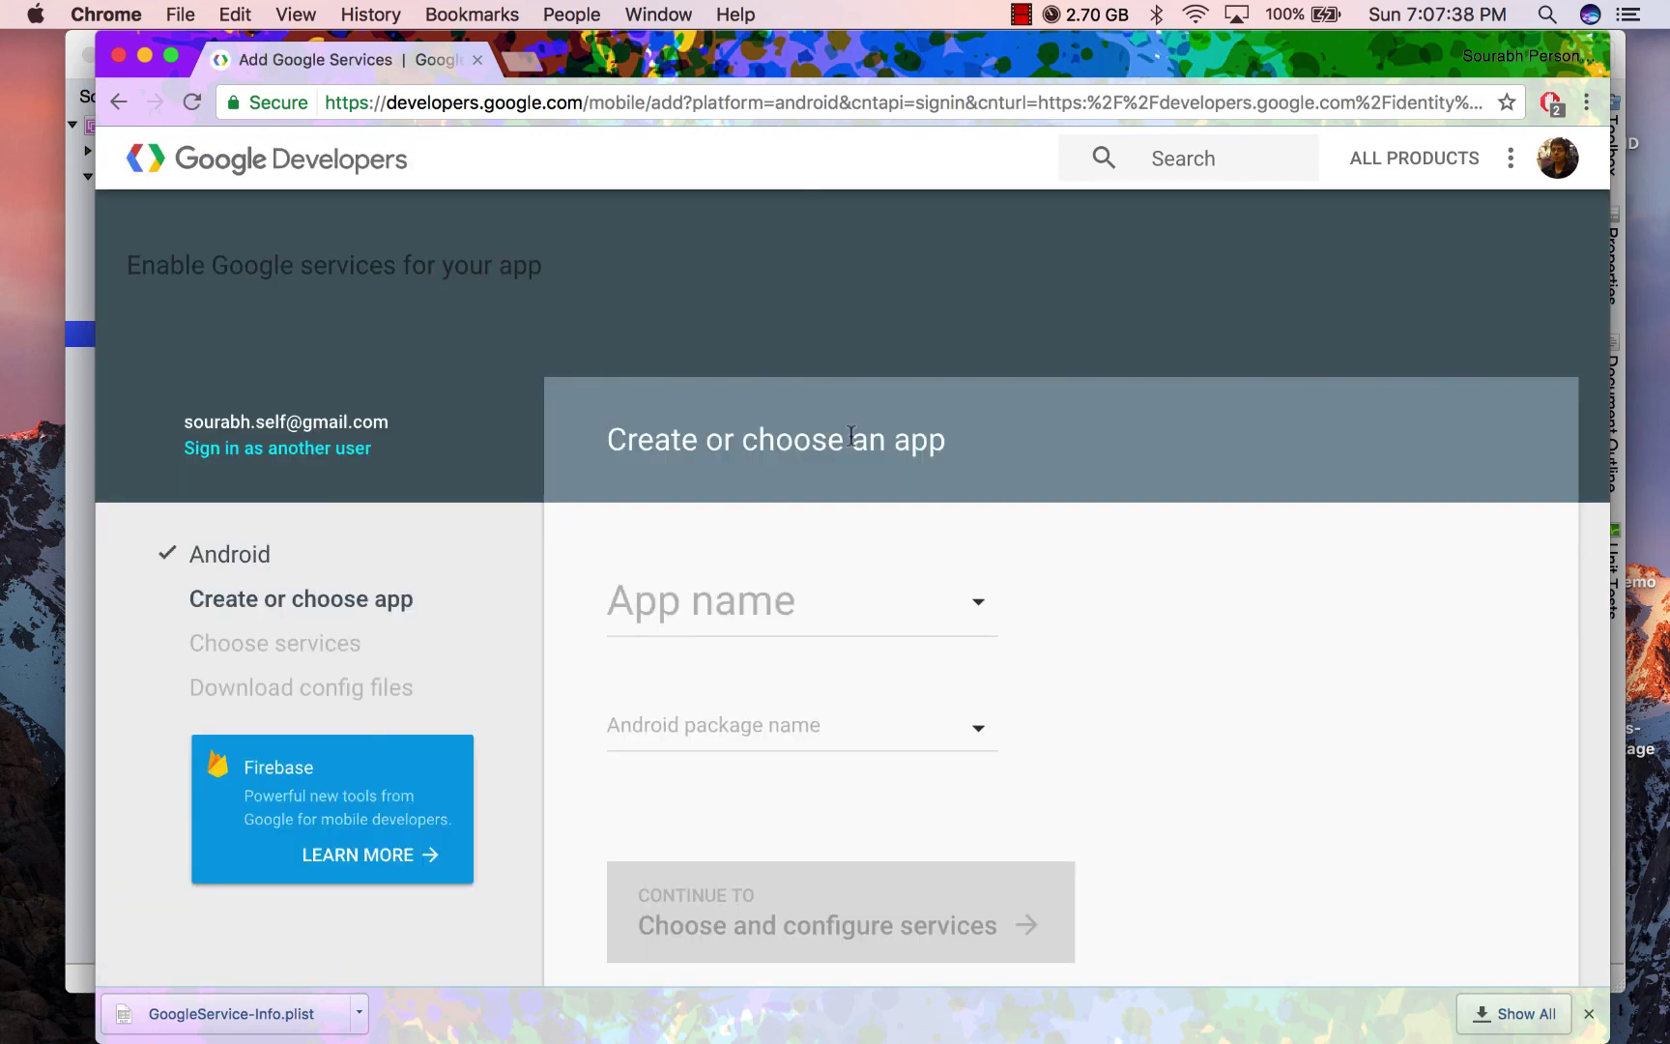
- Pick the existing AwesomeGame app, enter package name in.locomotion.trials.awesome, and continue
click(758, 601)
text(awe)
click(717, 661)
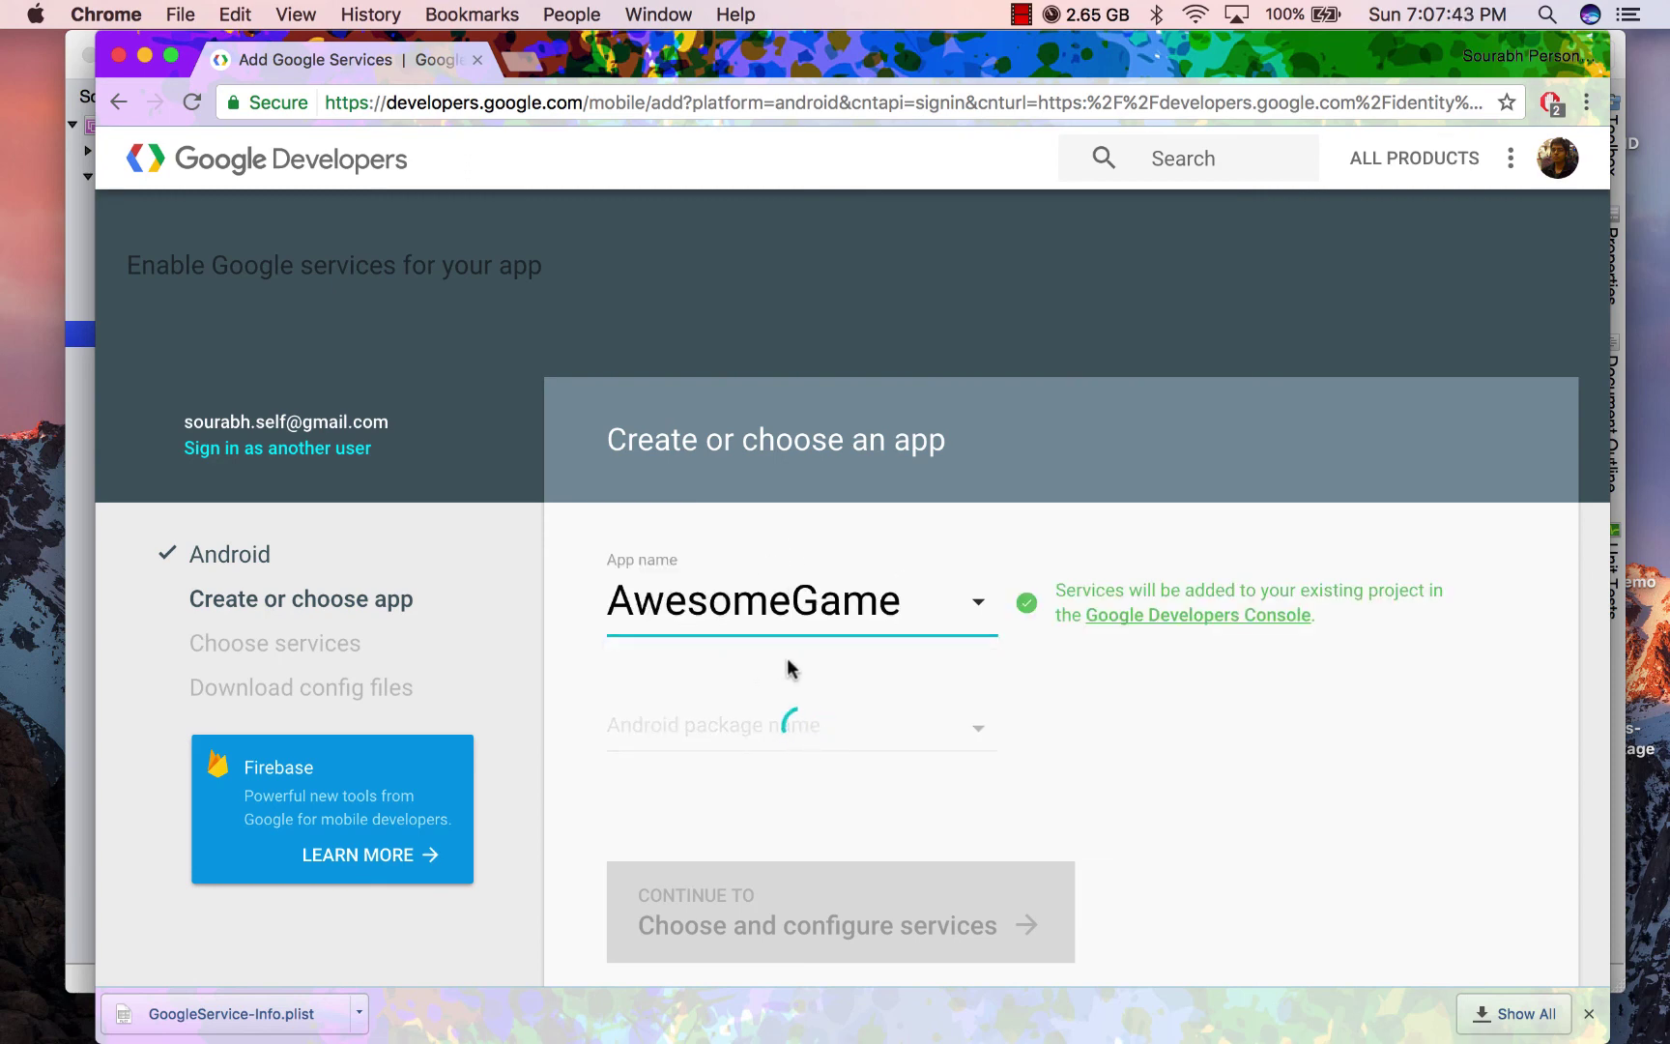
click(805, 716)
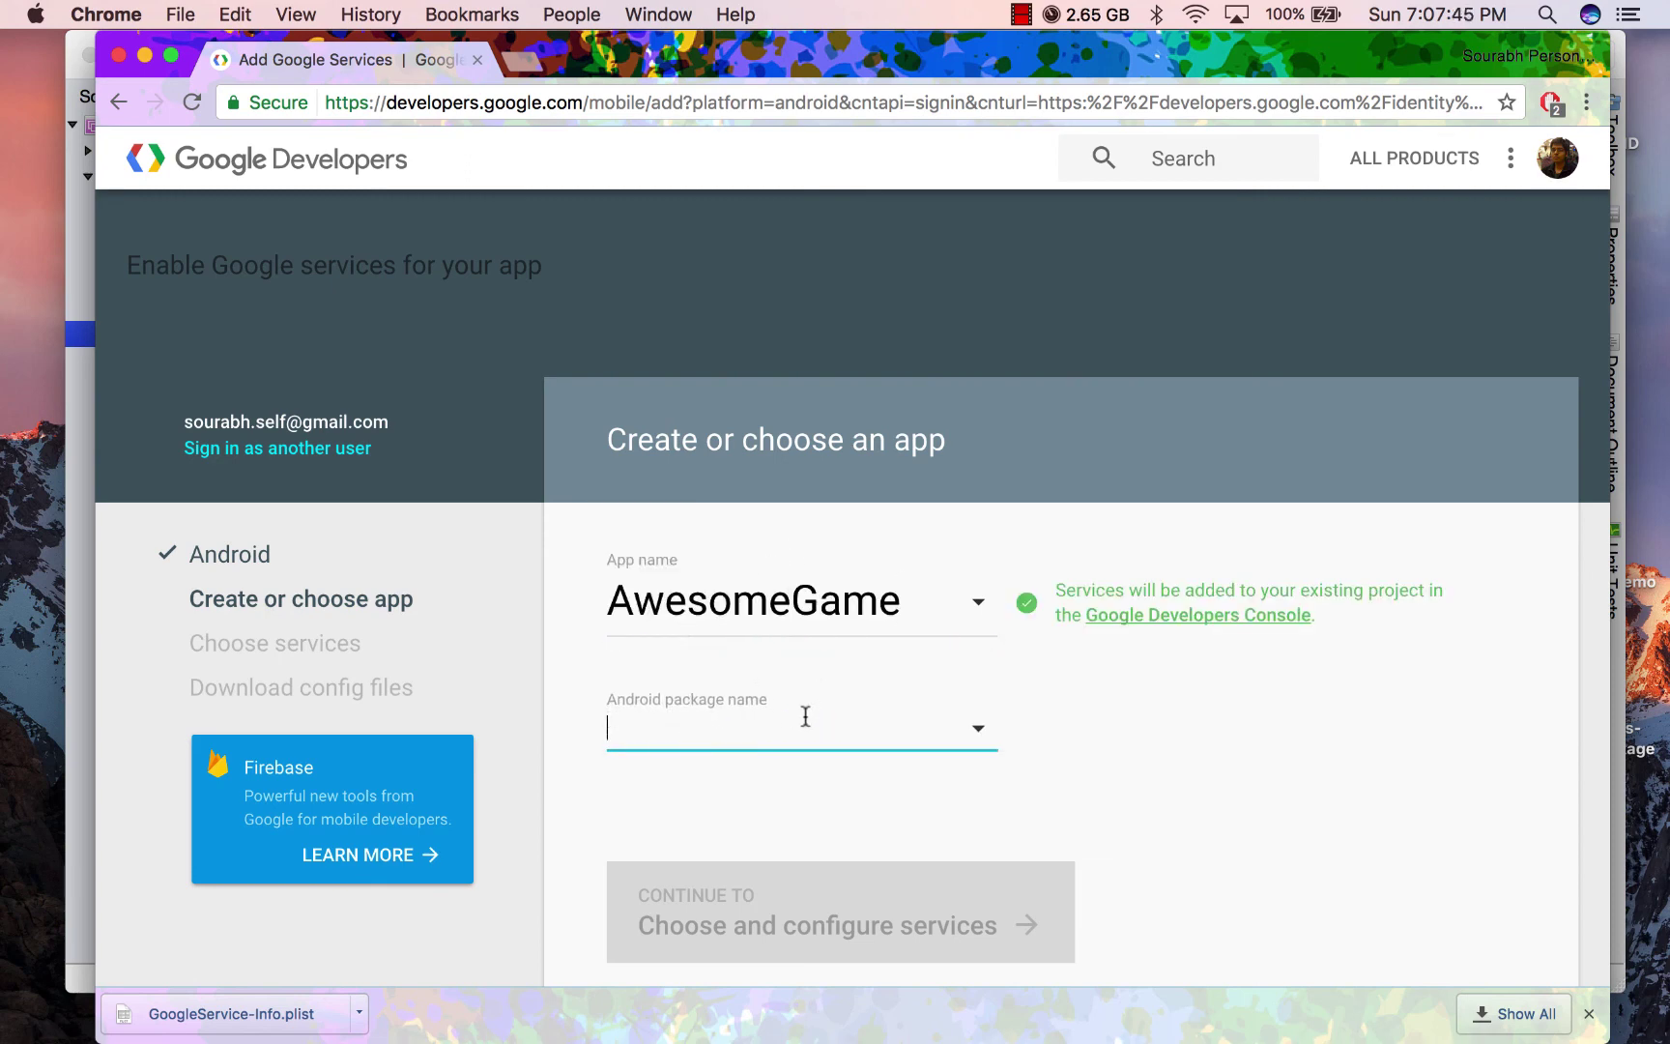
text(in.lo)
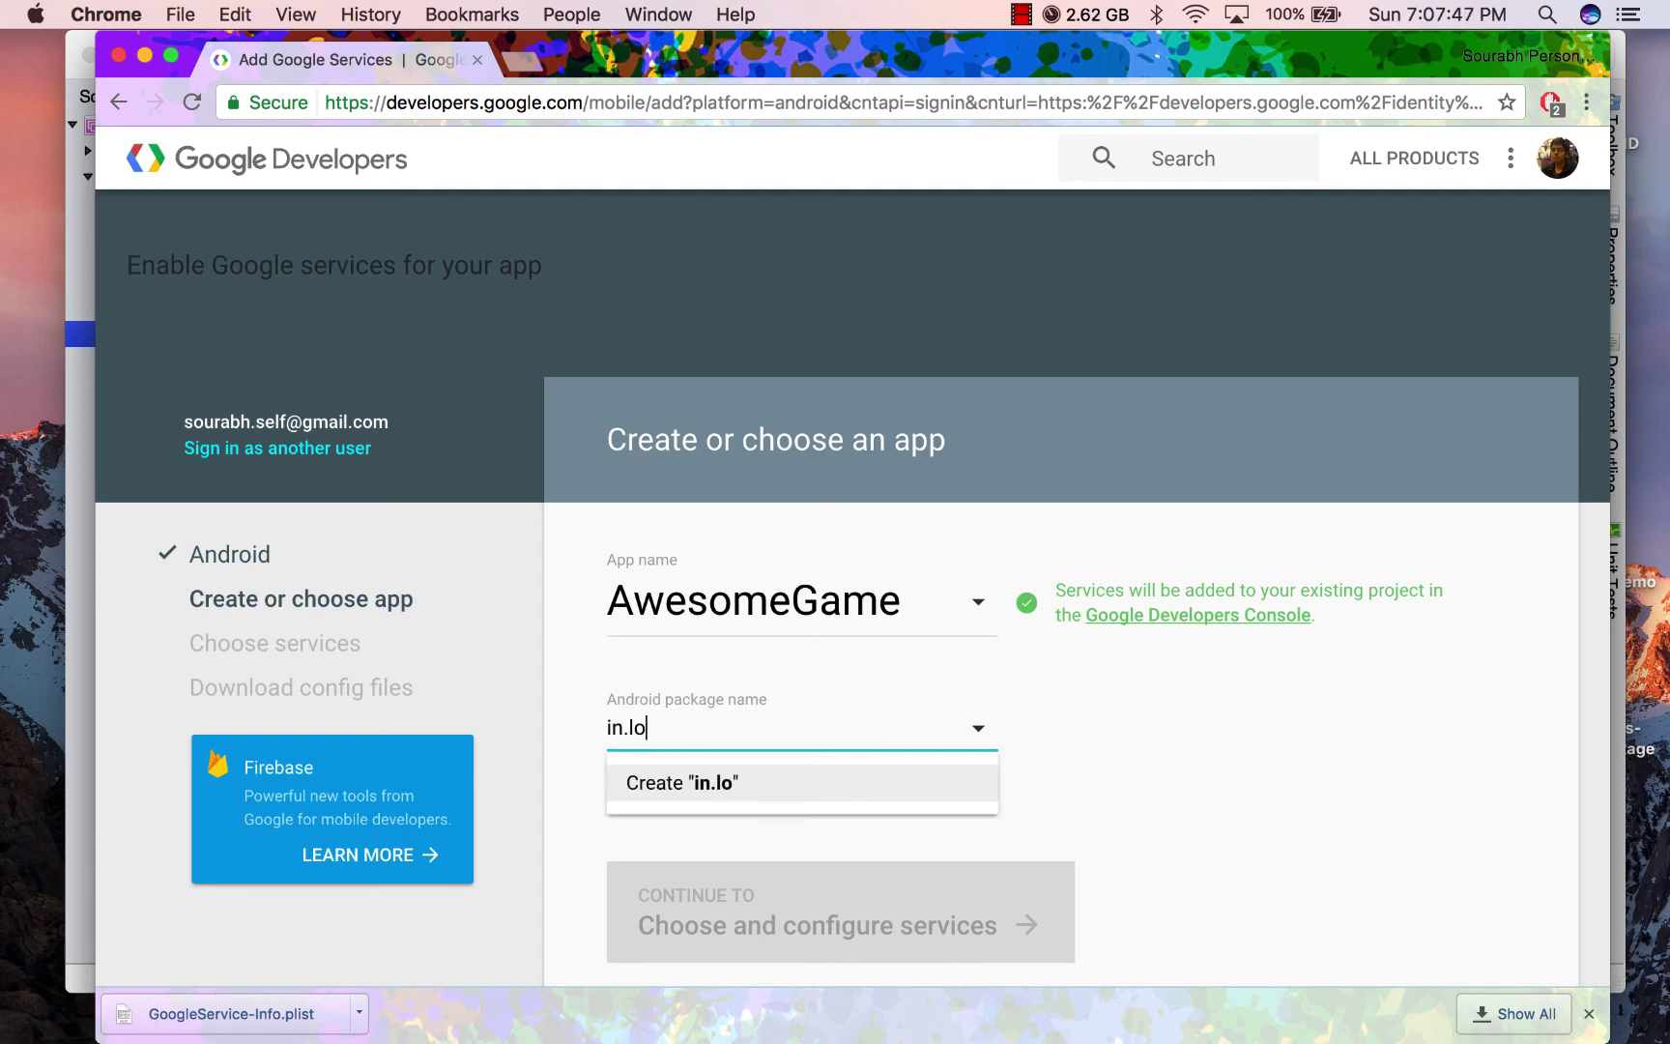
text(comotion)
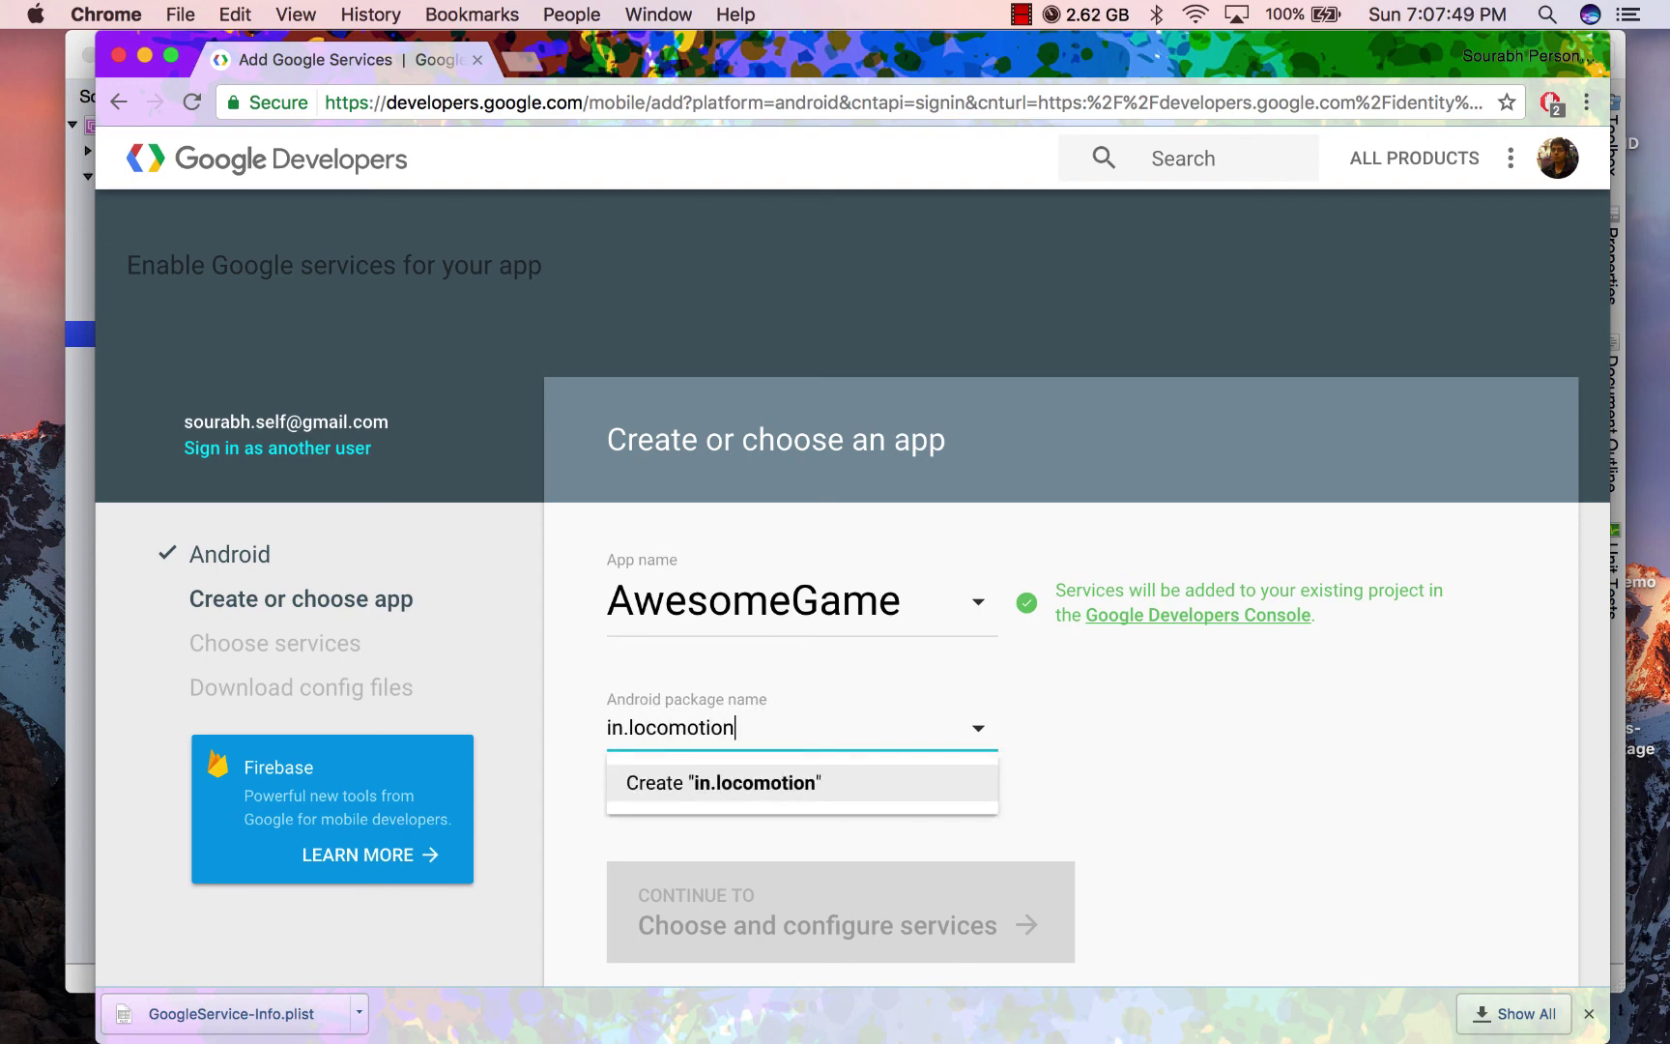
text(.)
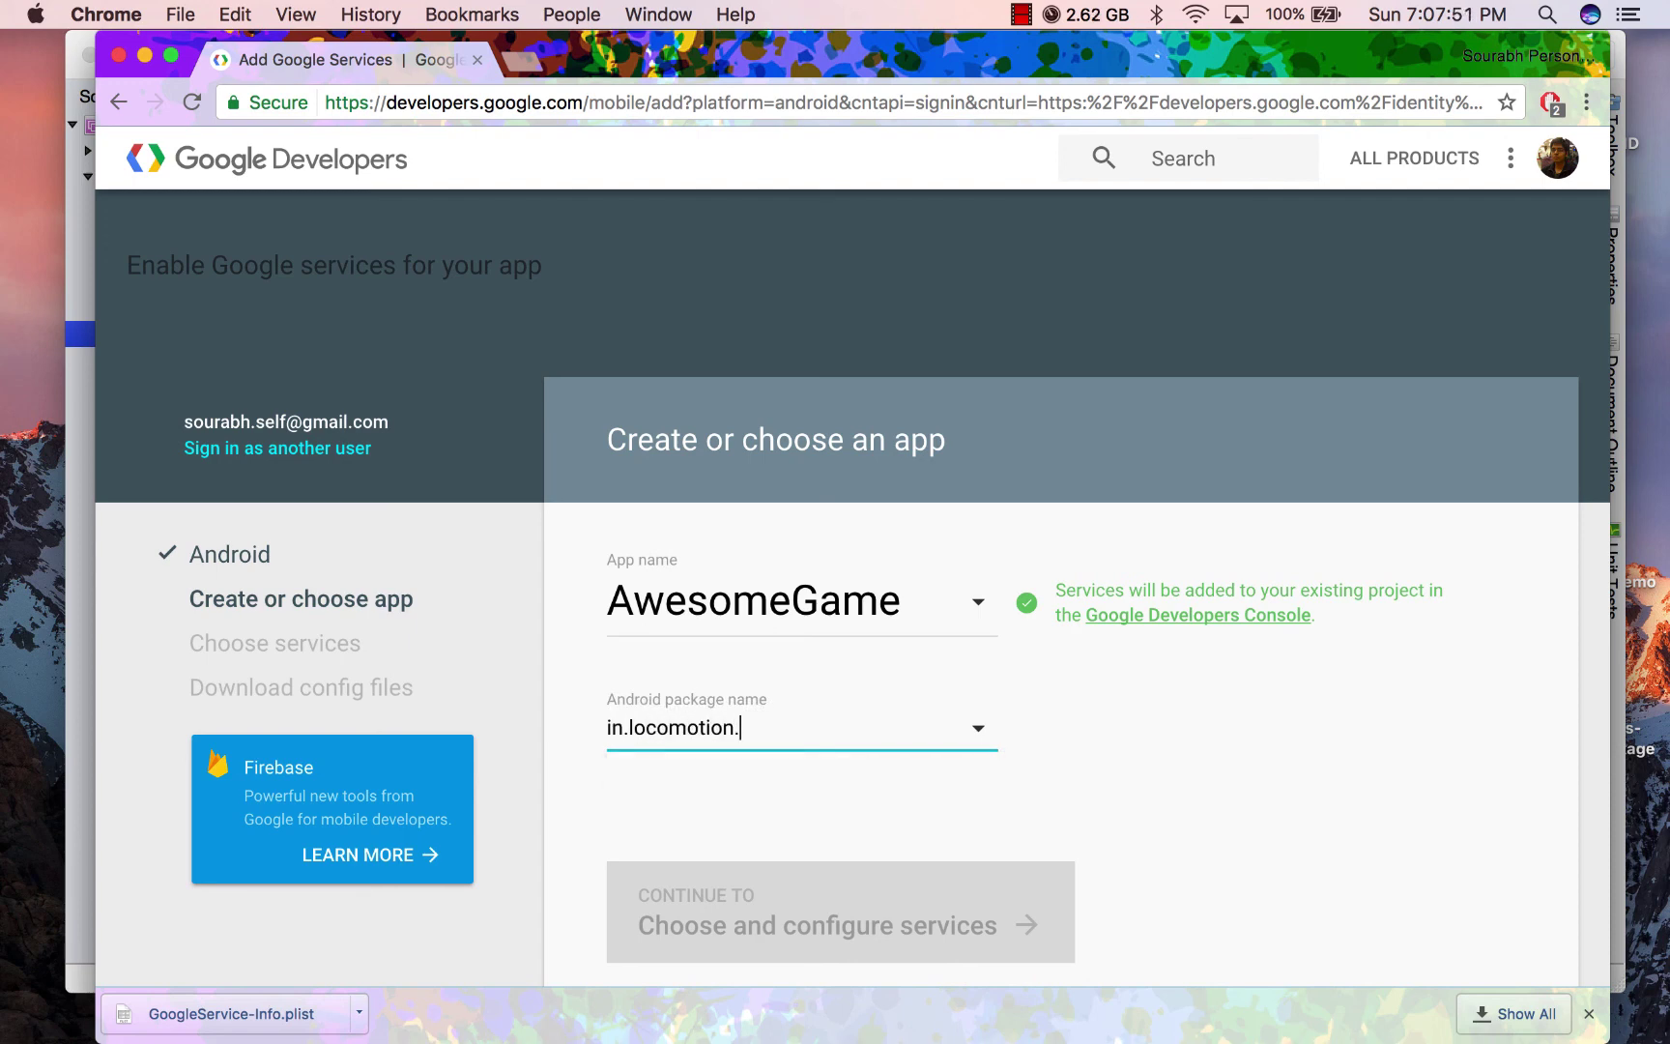
text(trail)
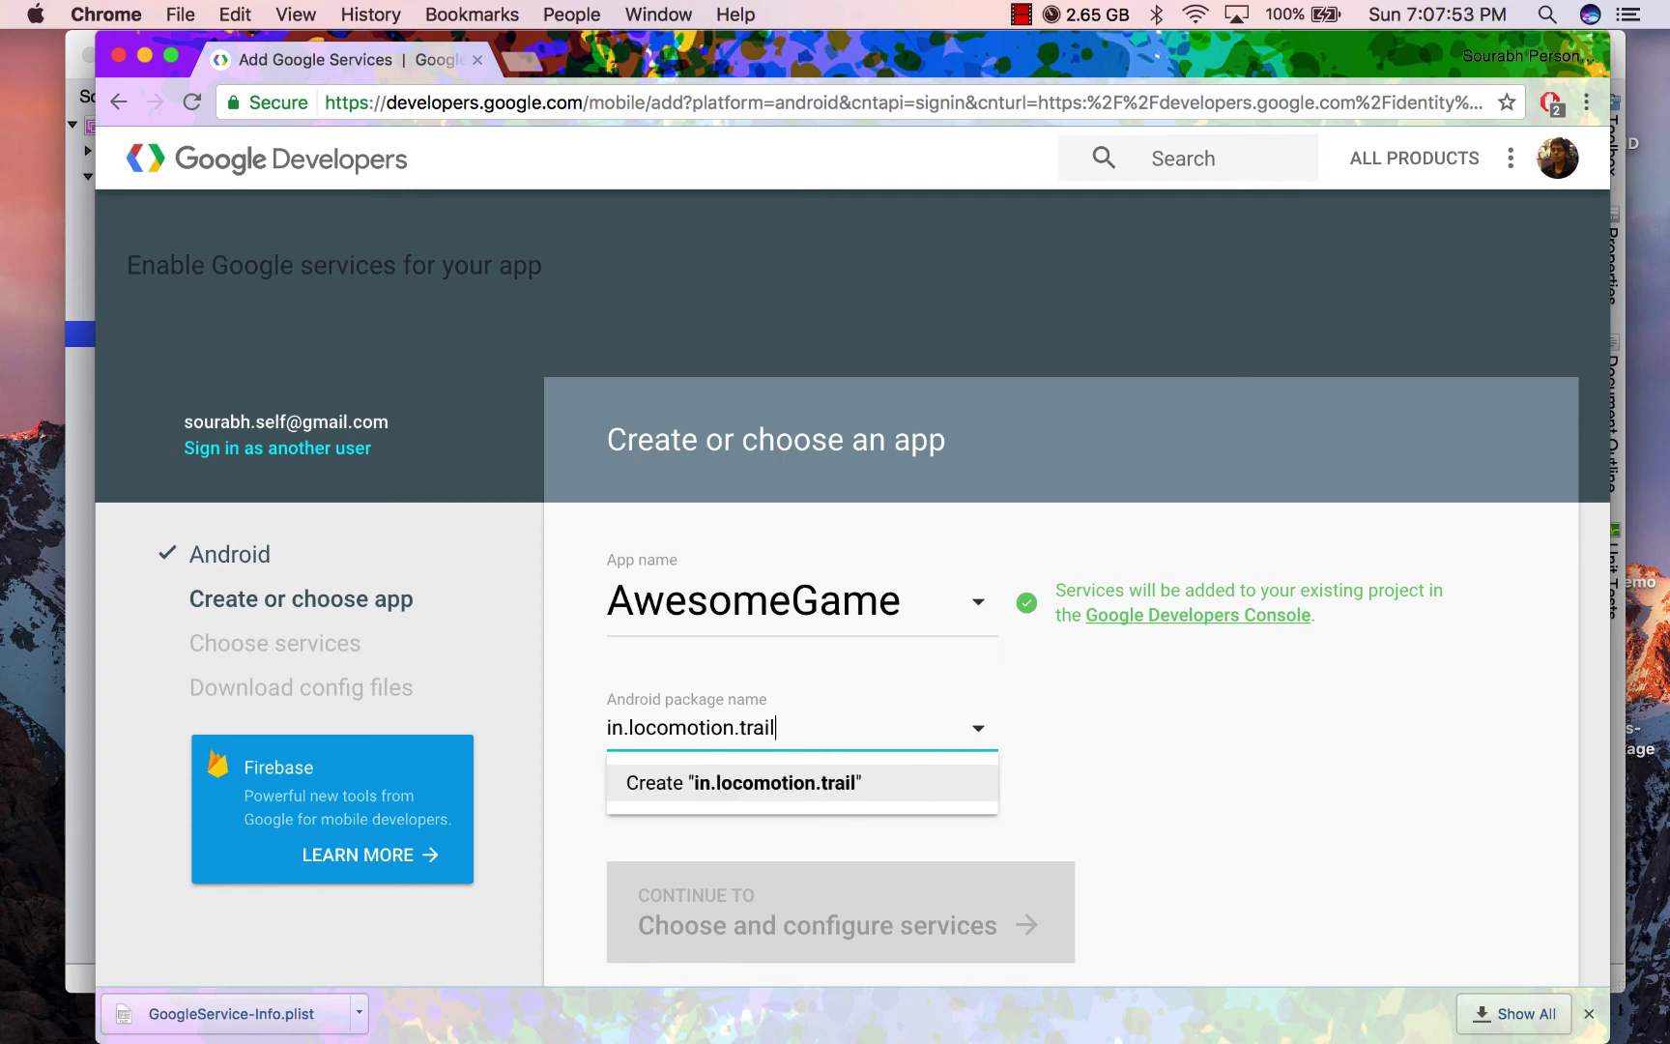
key(BackSpace)
text(ls.awesome)
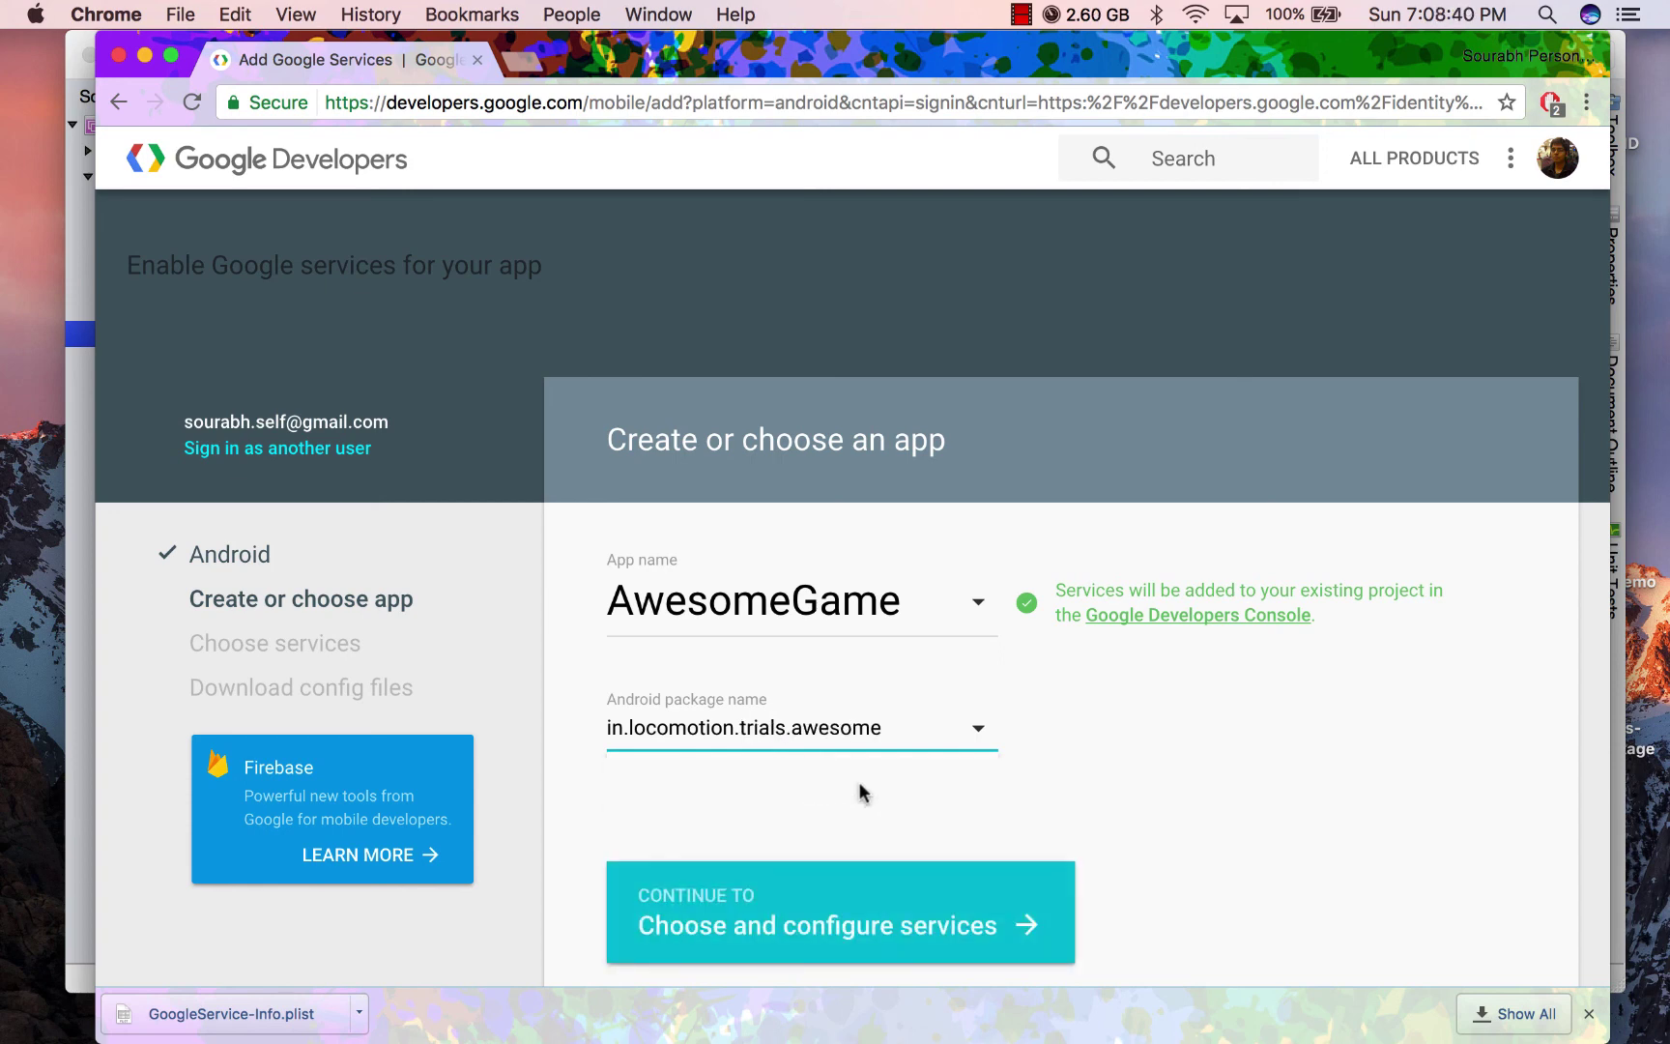
scroll(860, 789, down, 3)
click(832, 727)
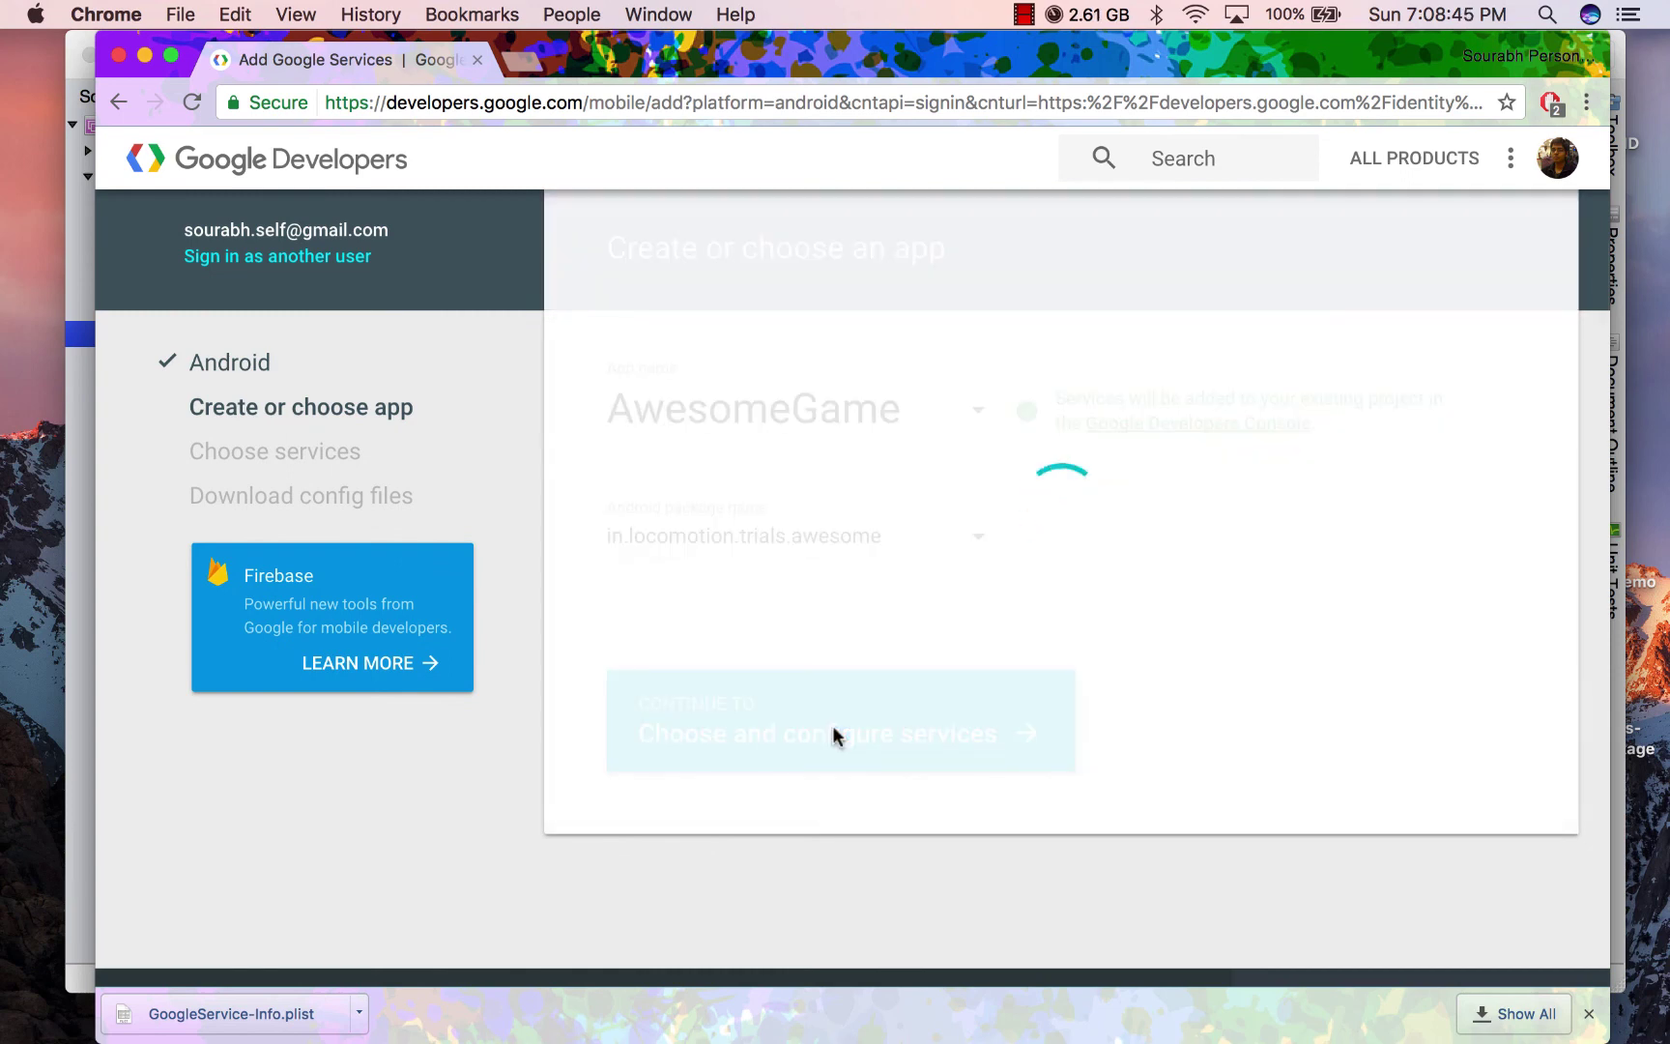
- Open the 'How do I find my SHA-1?' help guide in a new tab and view it
scroll(832, 726, down, 7)
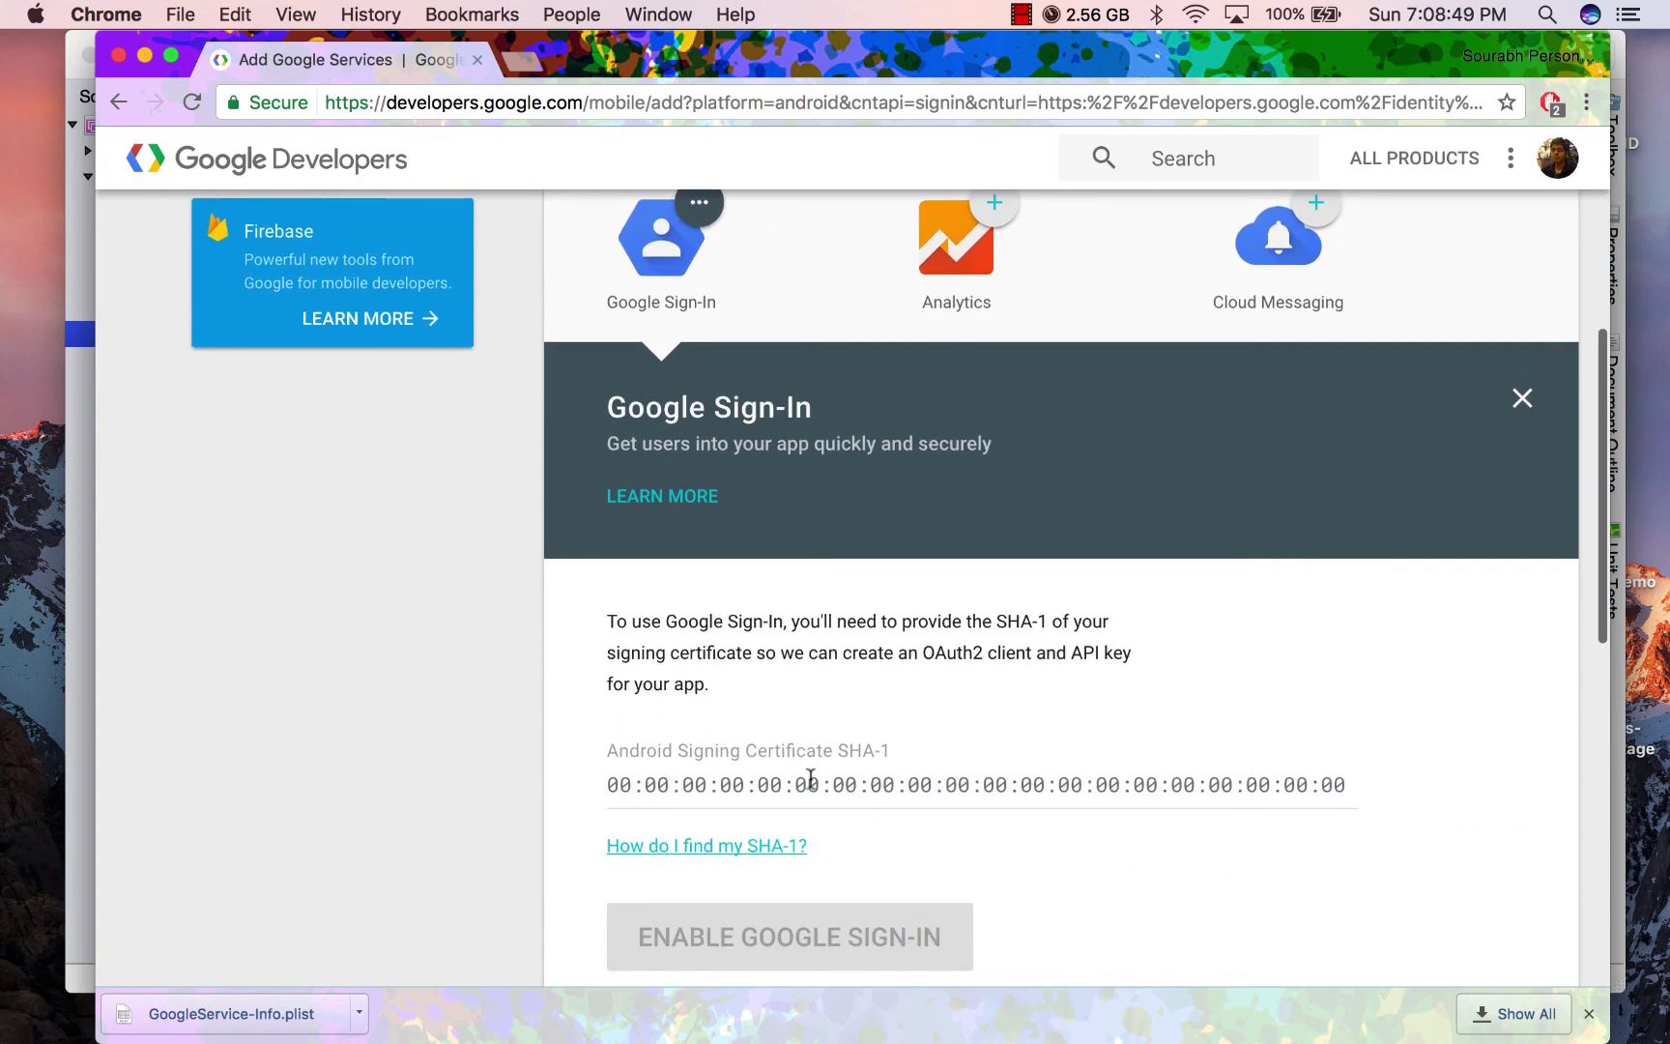
scroll(807, 783, down, 2)
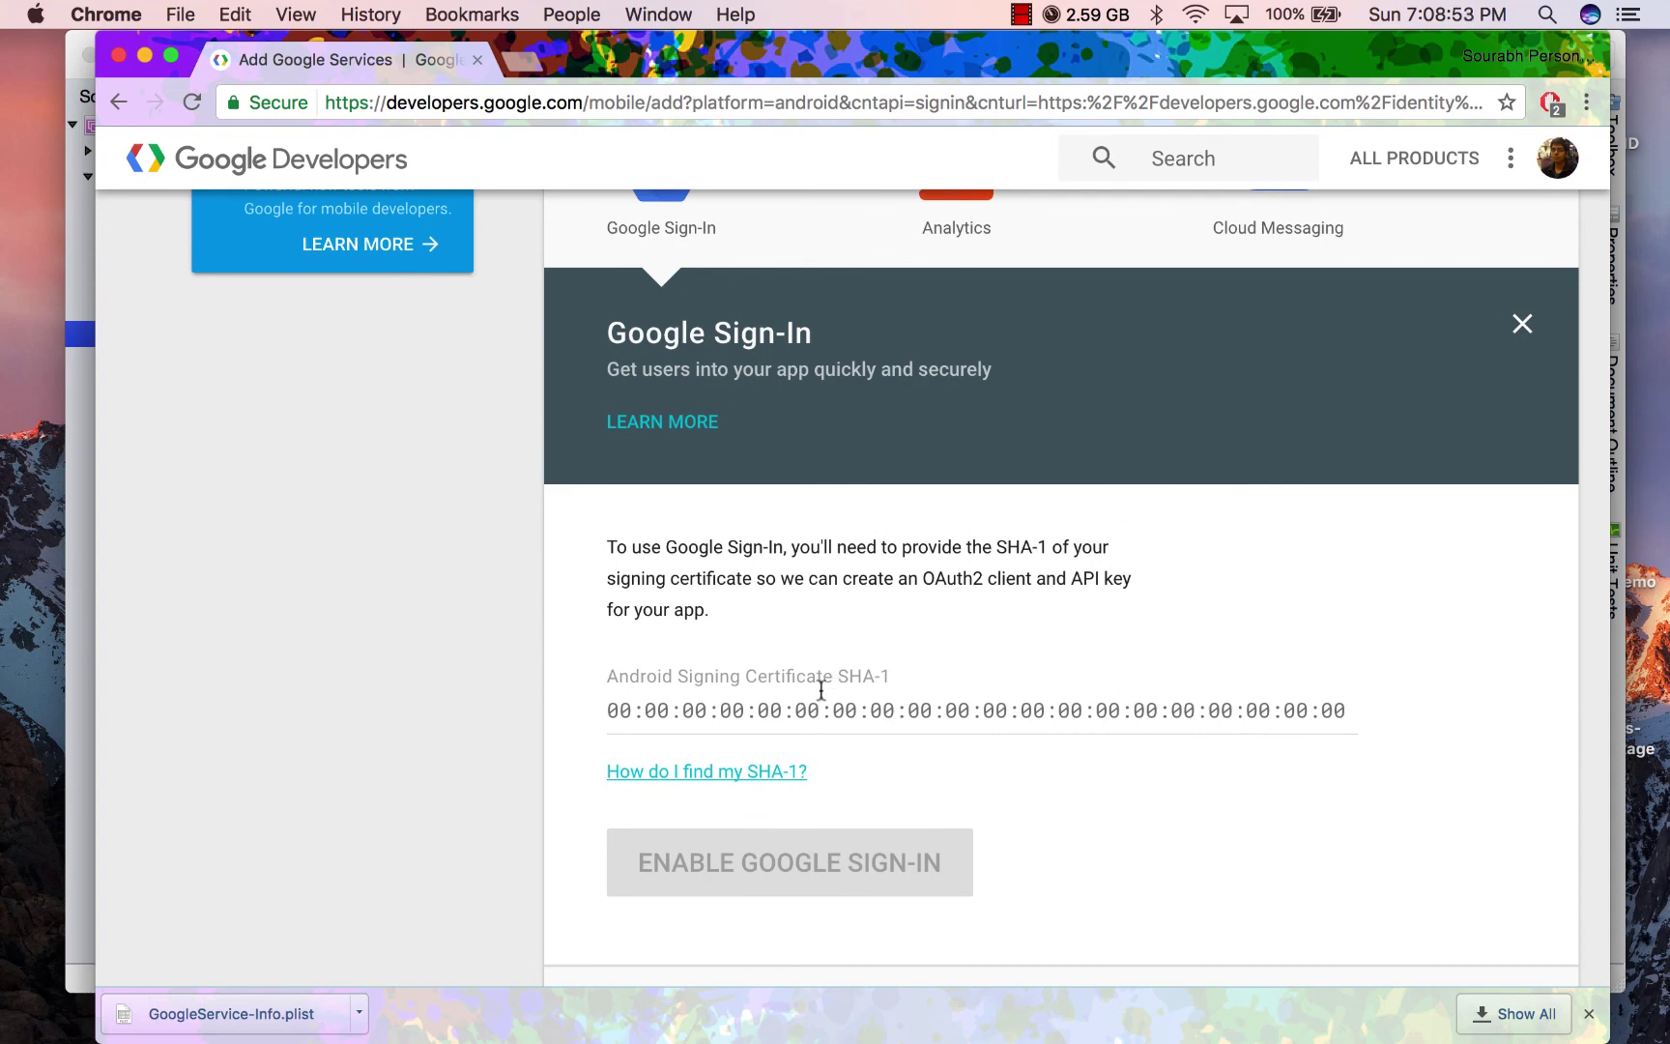
scroll(809, 703, down, 3)
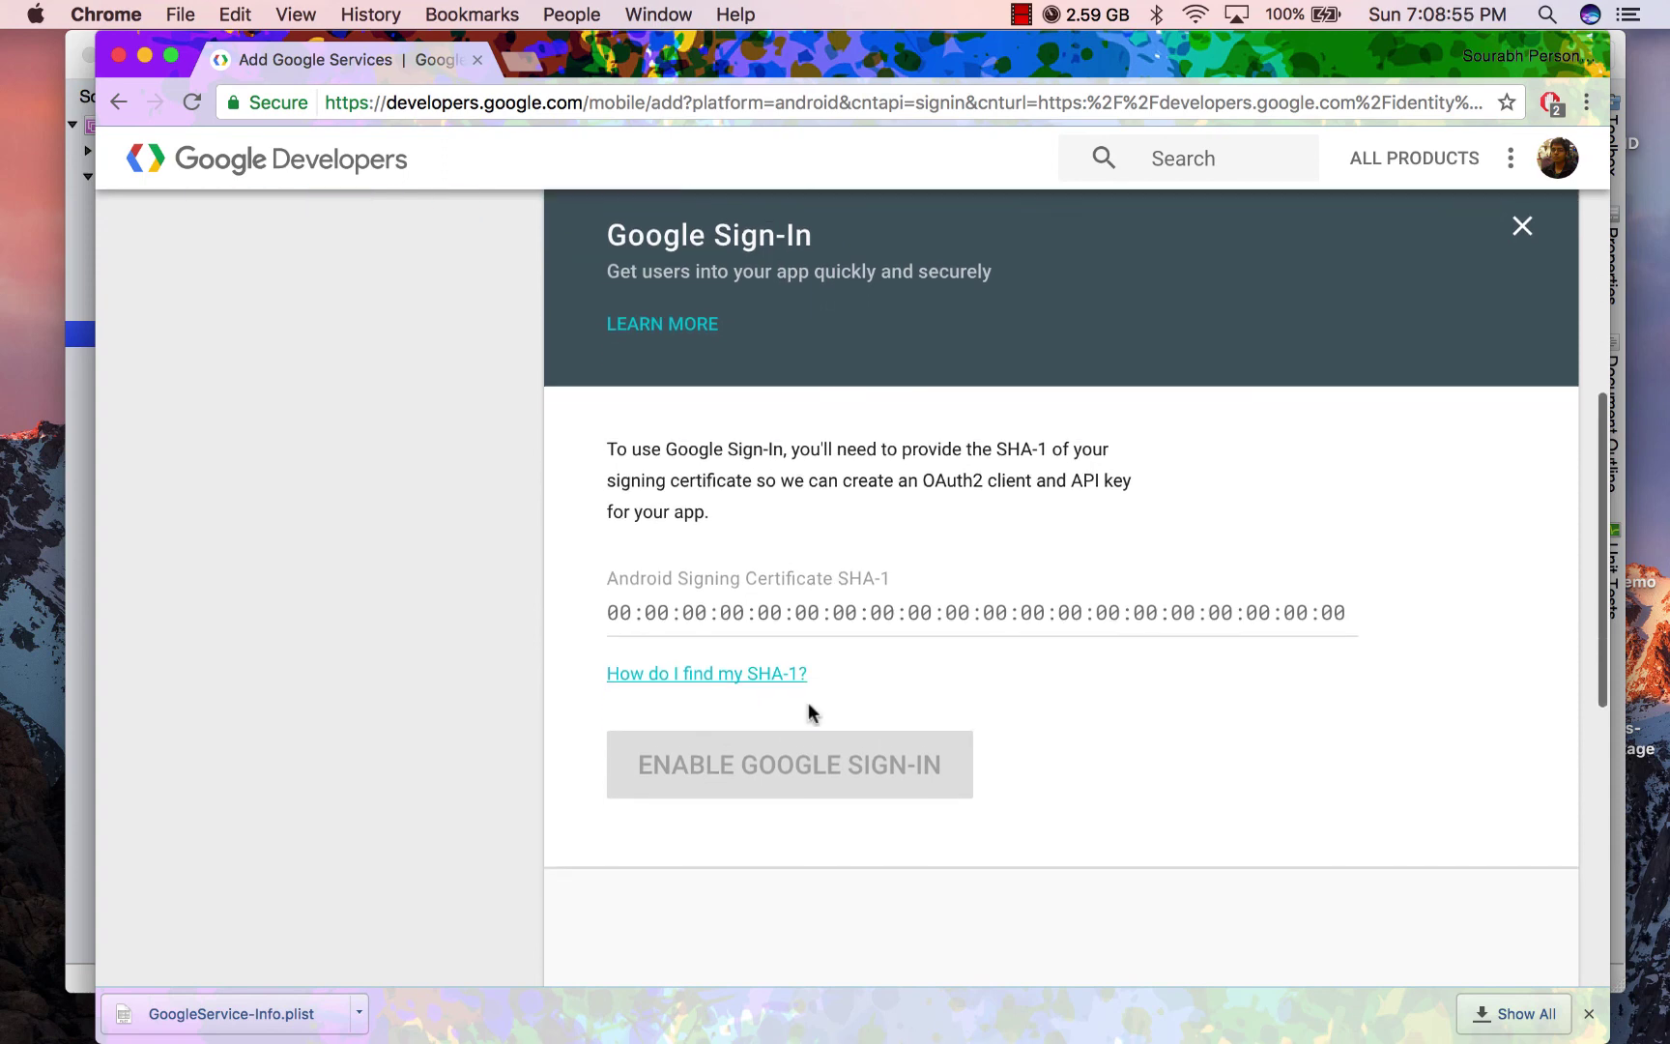
right_click(754, 684)
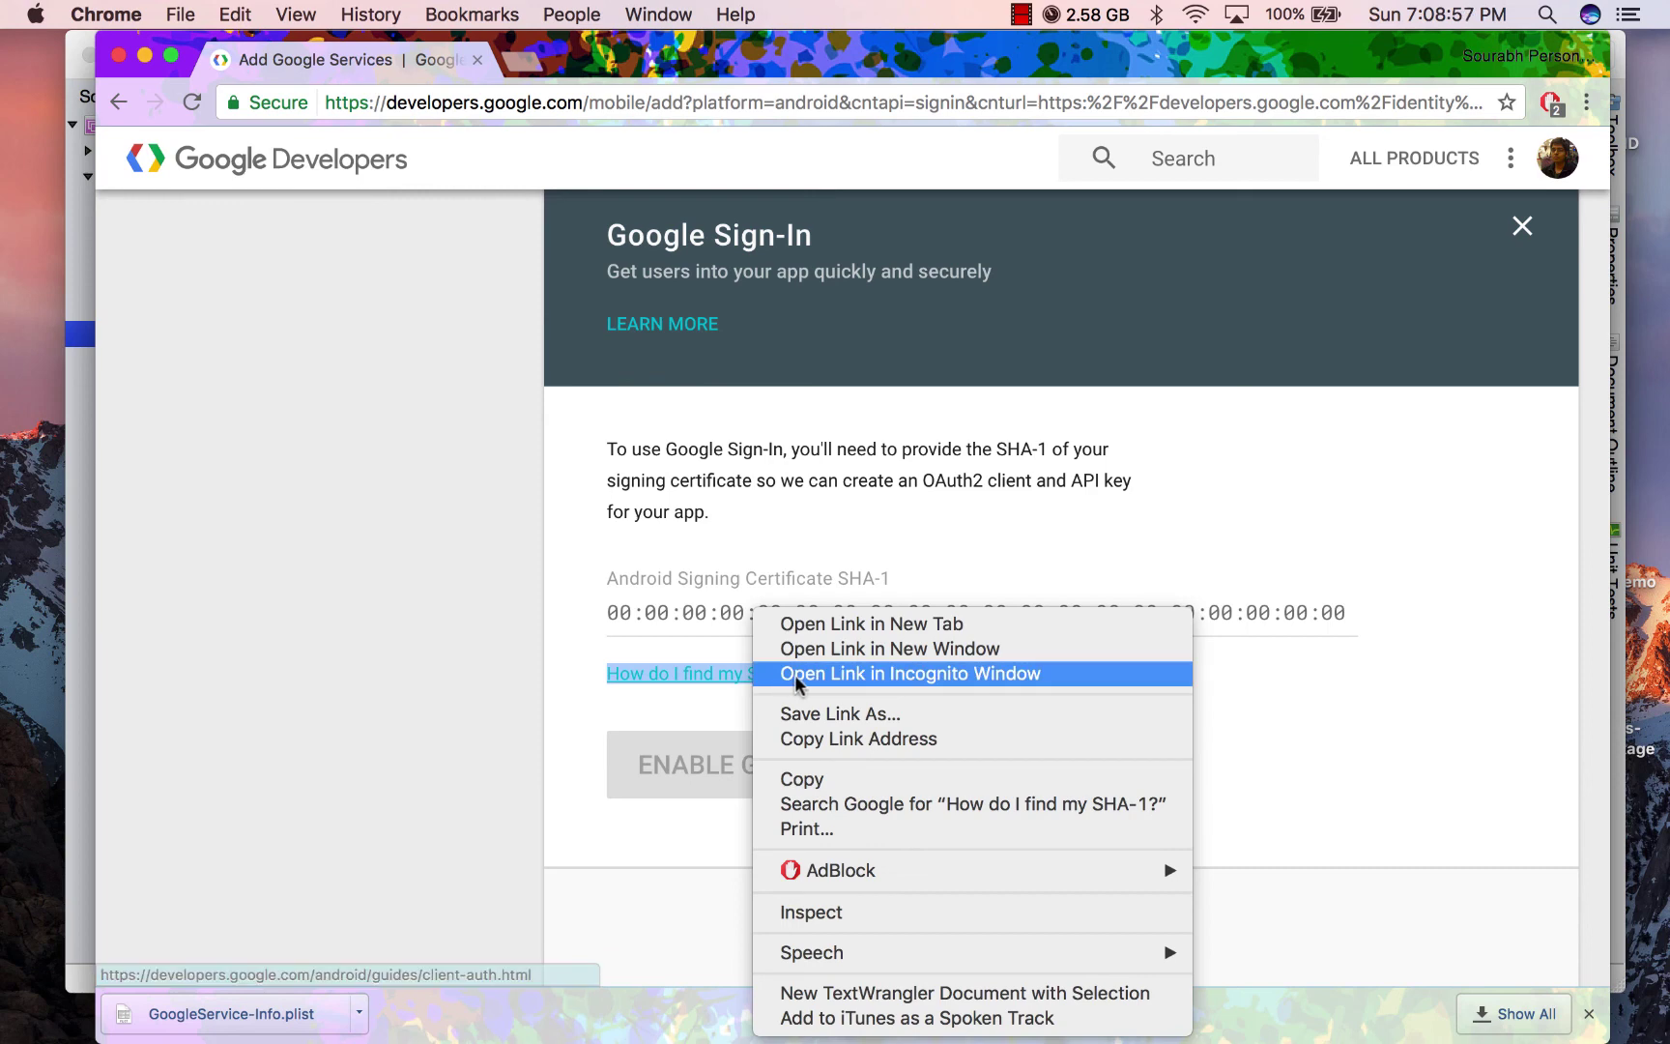
click(839, 622)
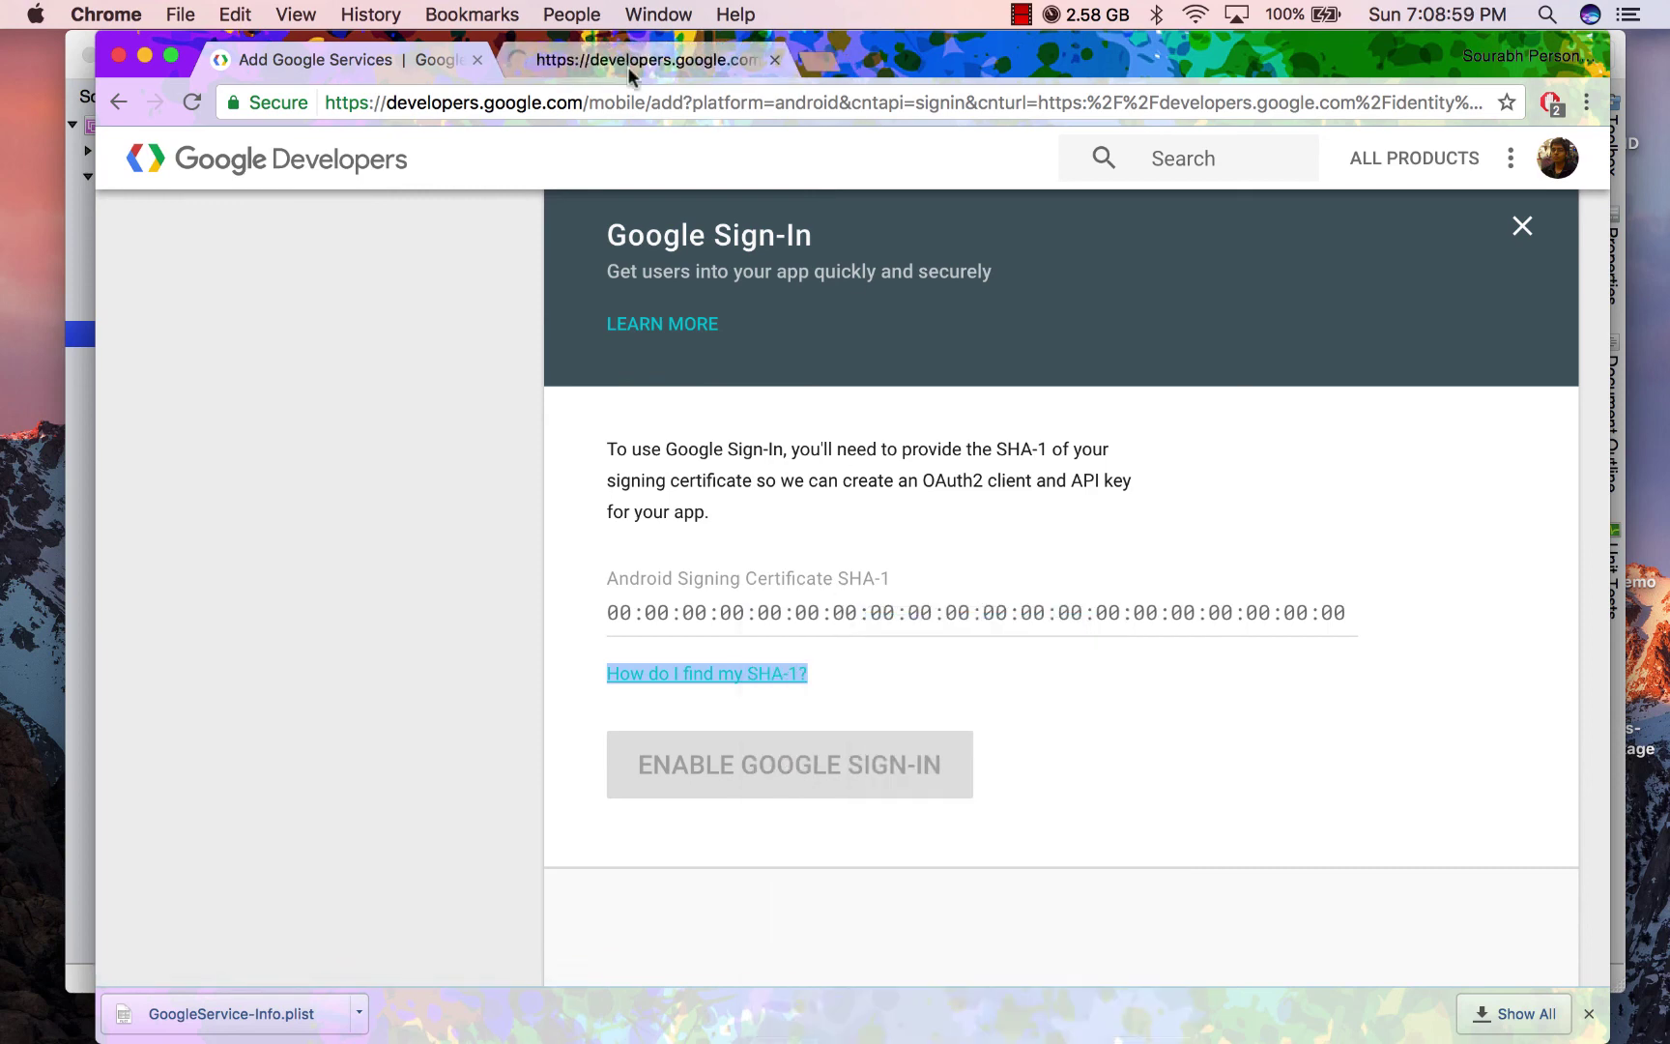
click(627, 66)
- Enable Google Sign-In for the AwesomeGame Android app with its SHA-1, then close the panel
scroll(619, 469, down, 2)
scroll(699, 470, down, 2)
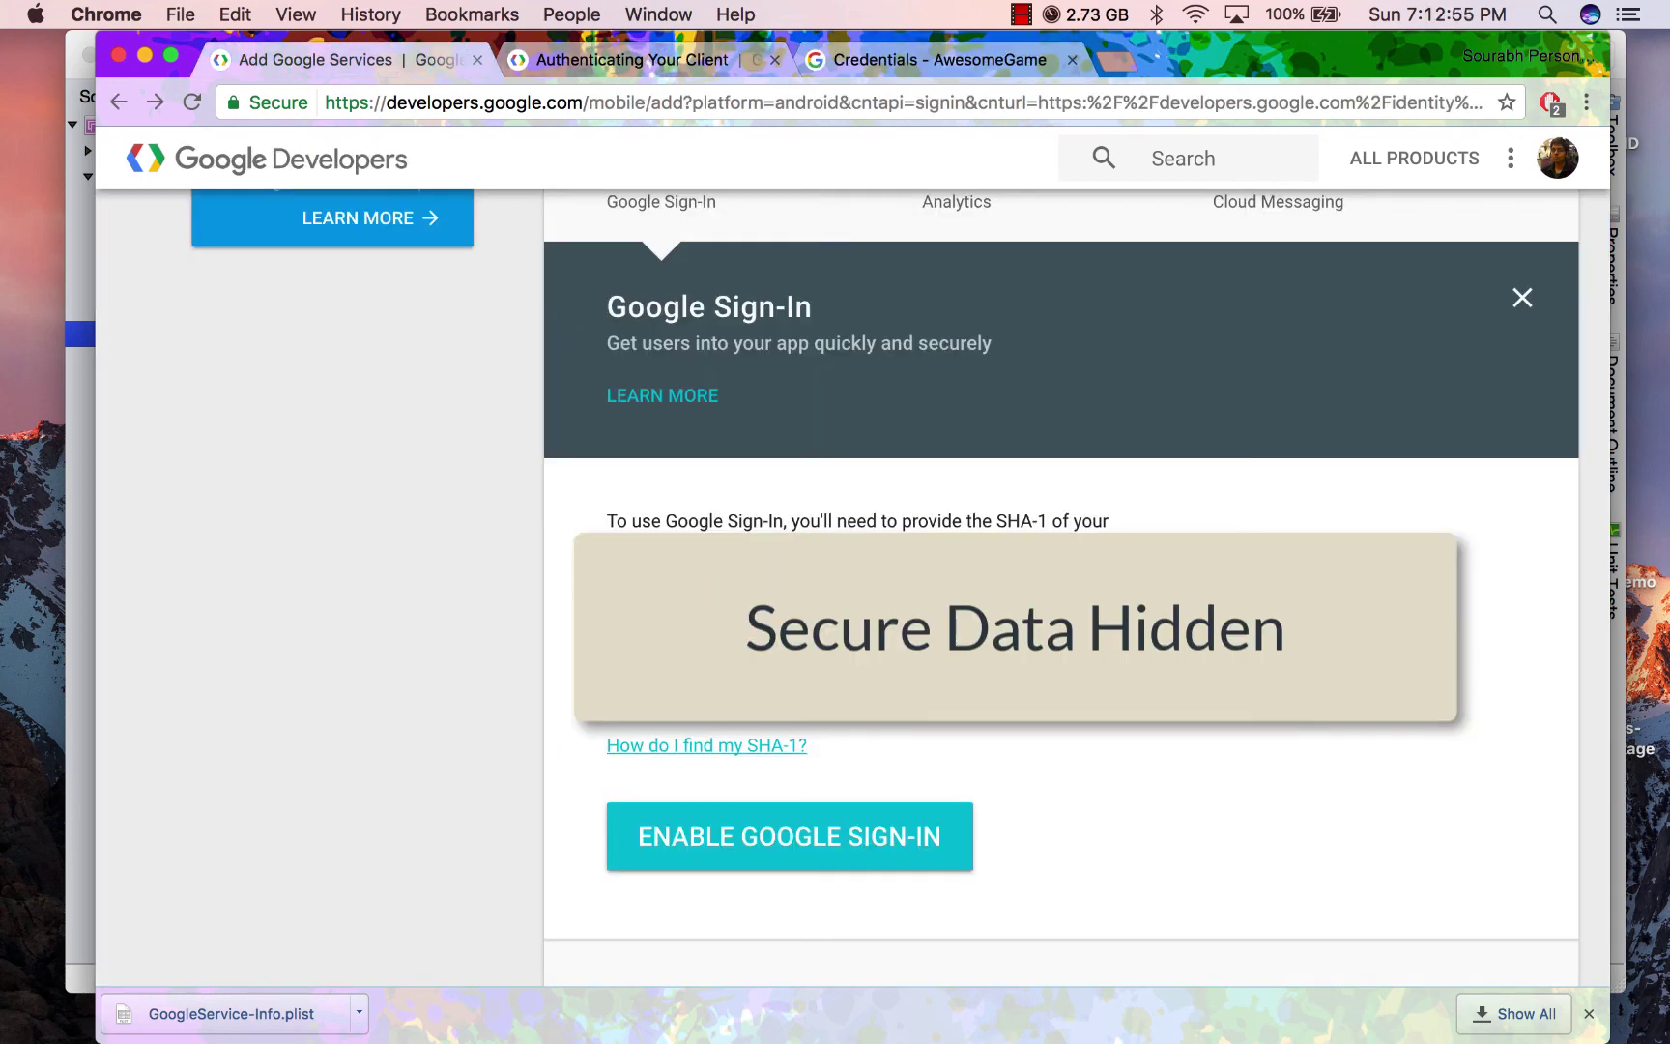
click(745, 836)
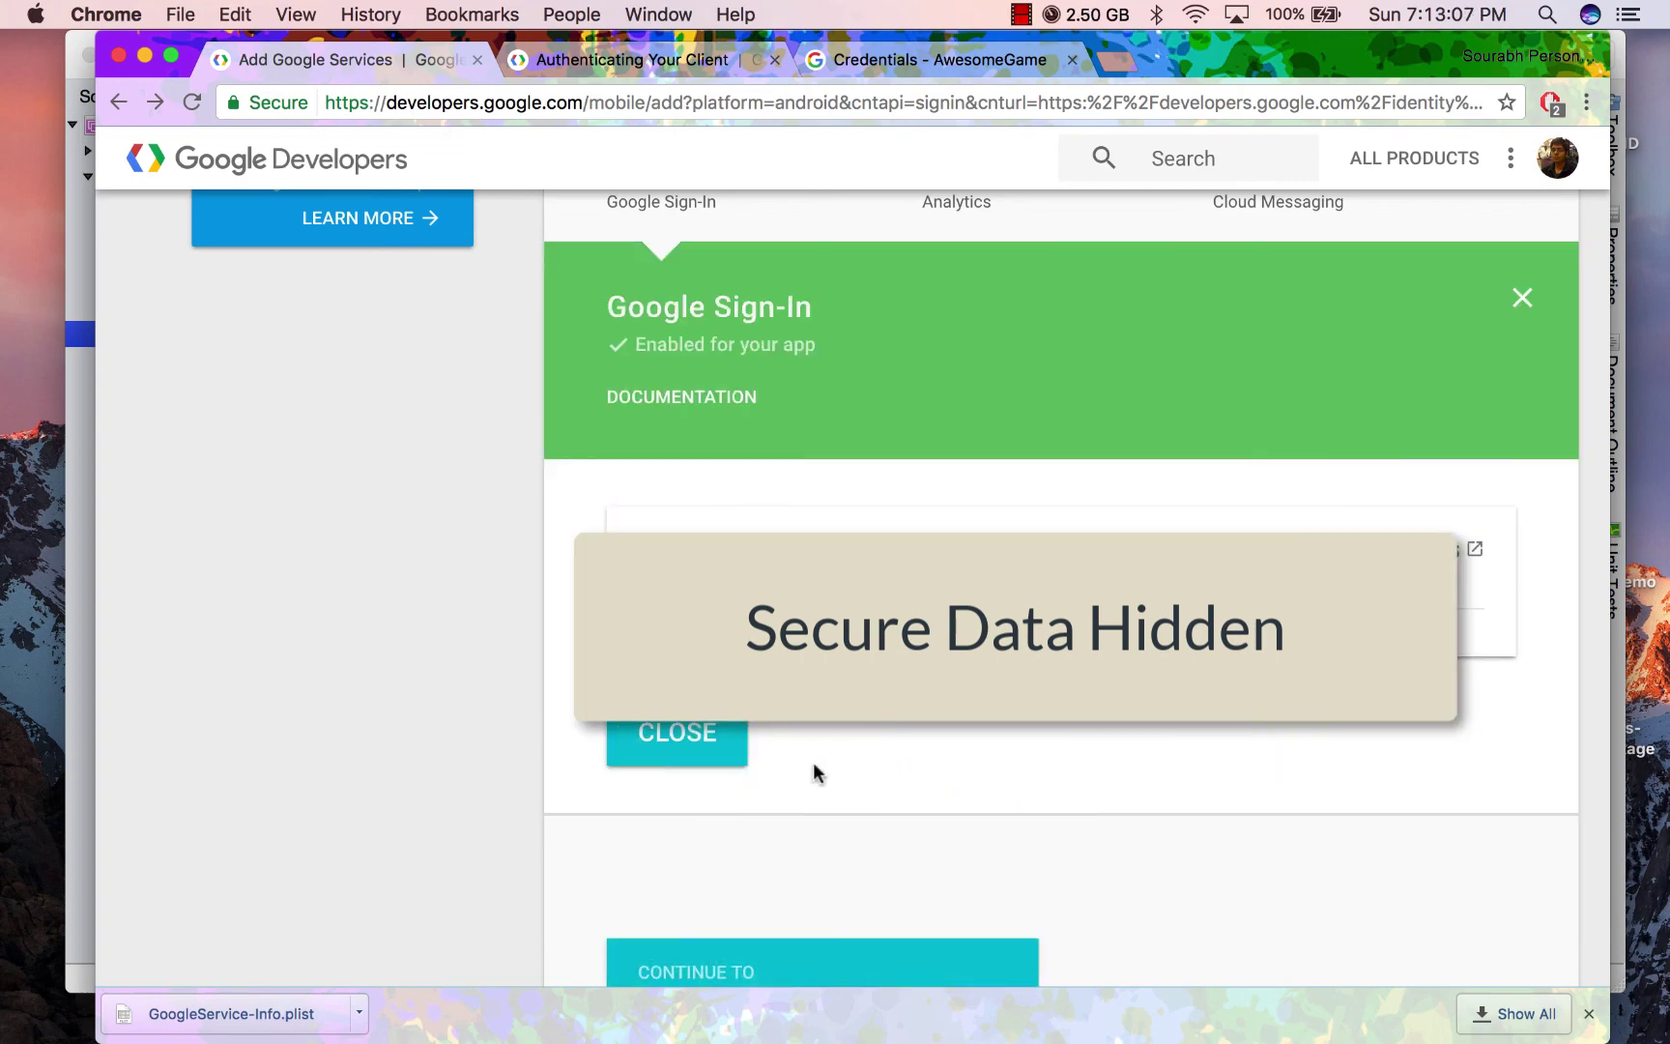
click(682, 734)
scroll(683, 734, up, 5)
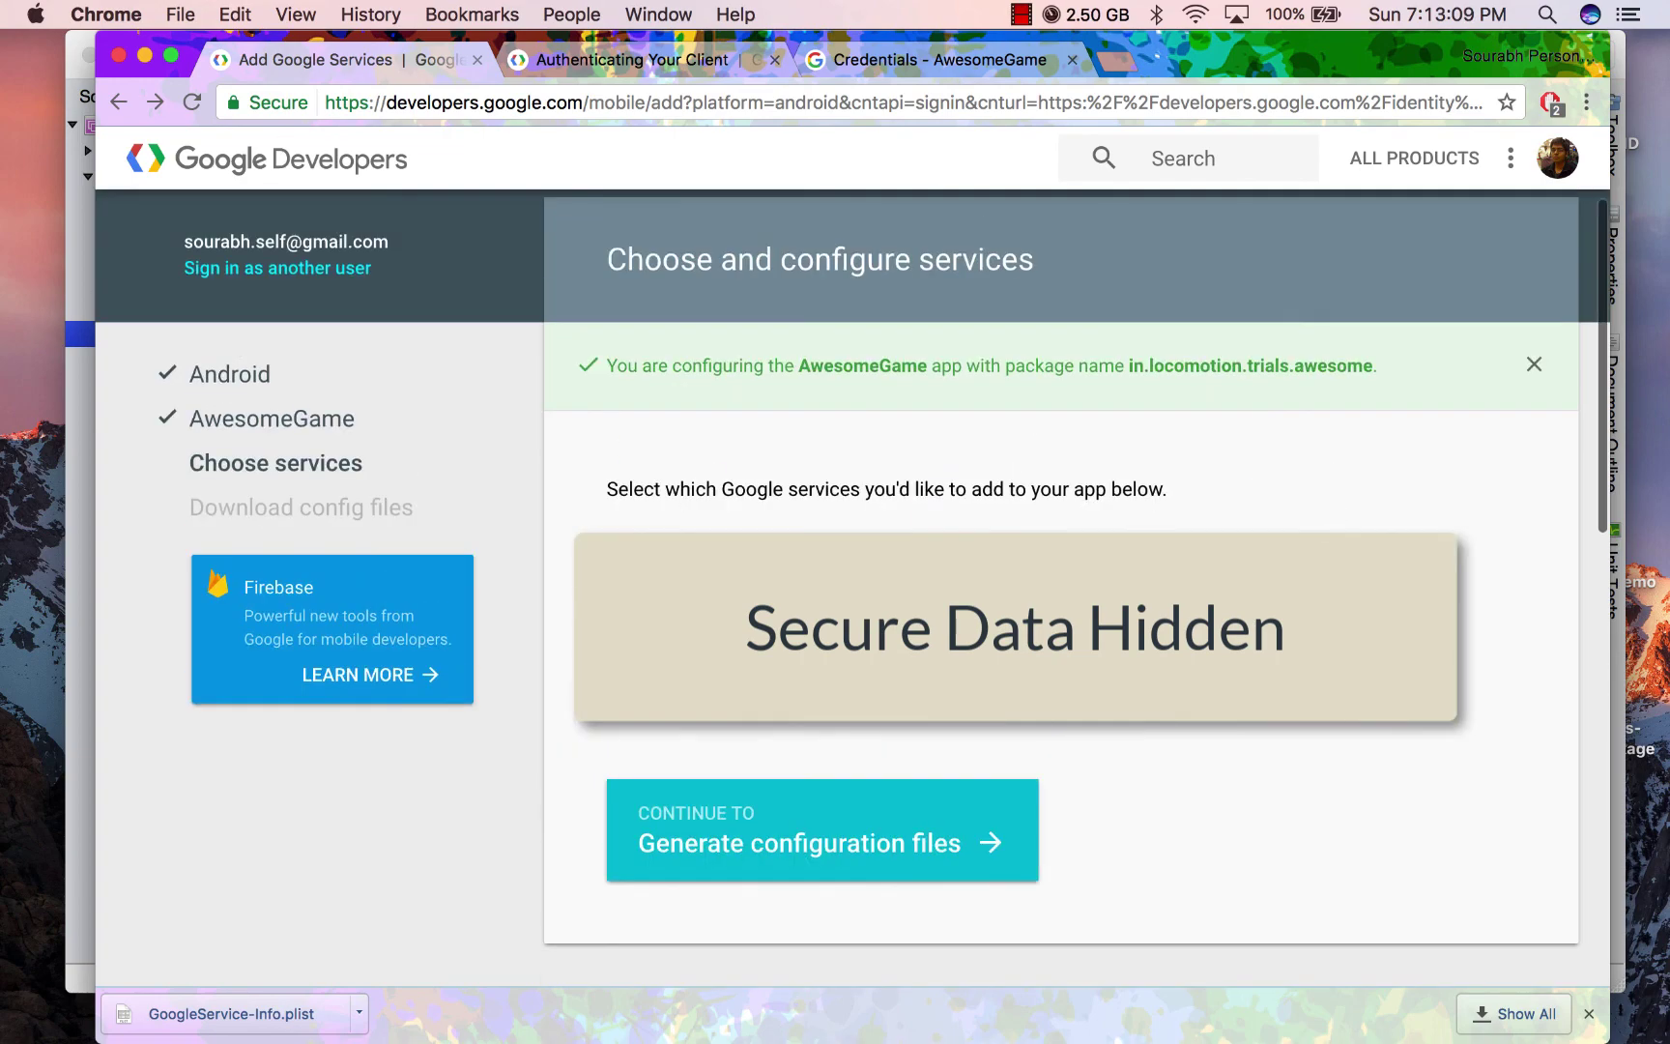
- Continue to configuration file generation and scroll down to the OAuth 2.0 client IDs
click(821, 829)
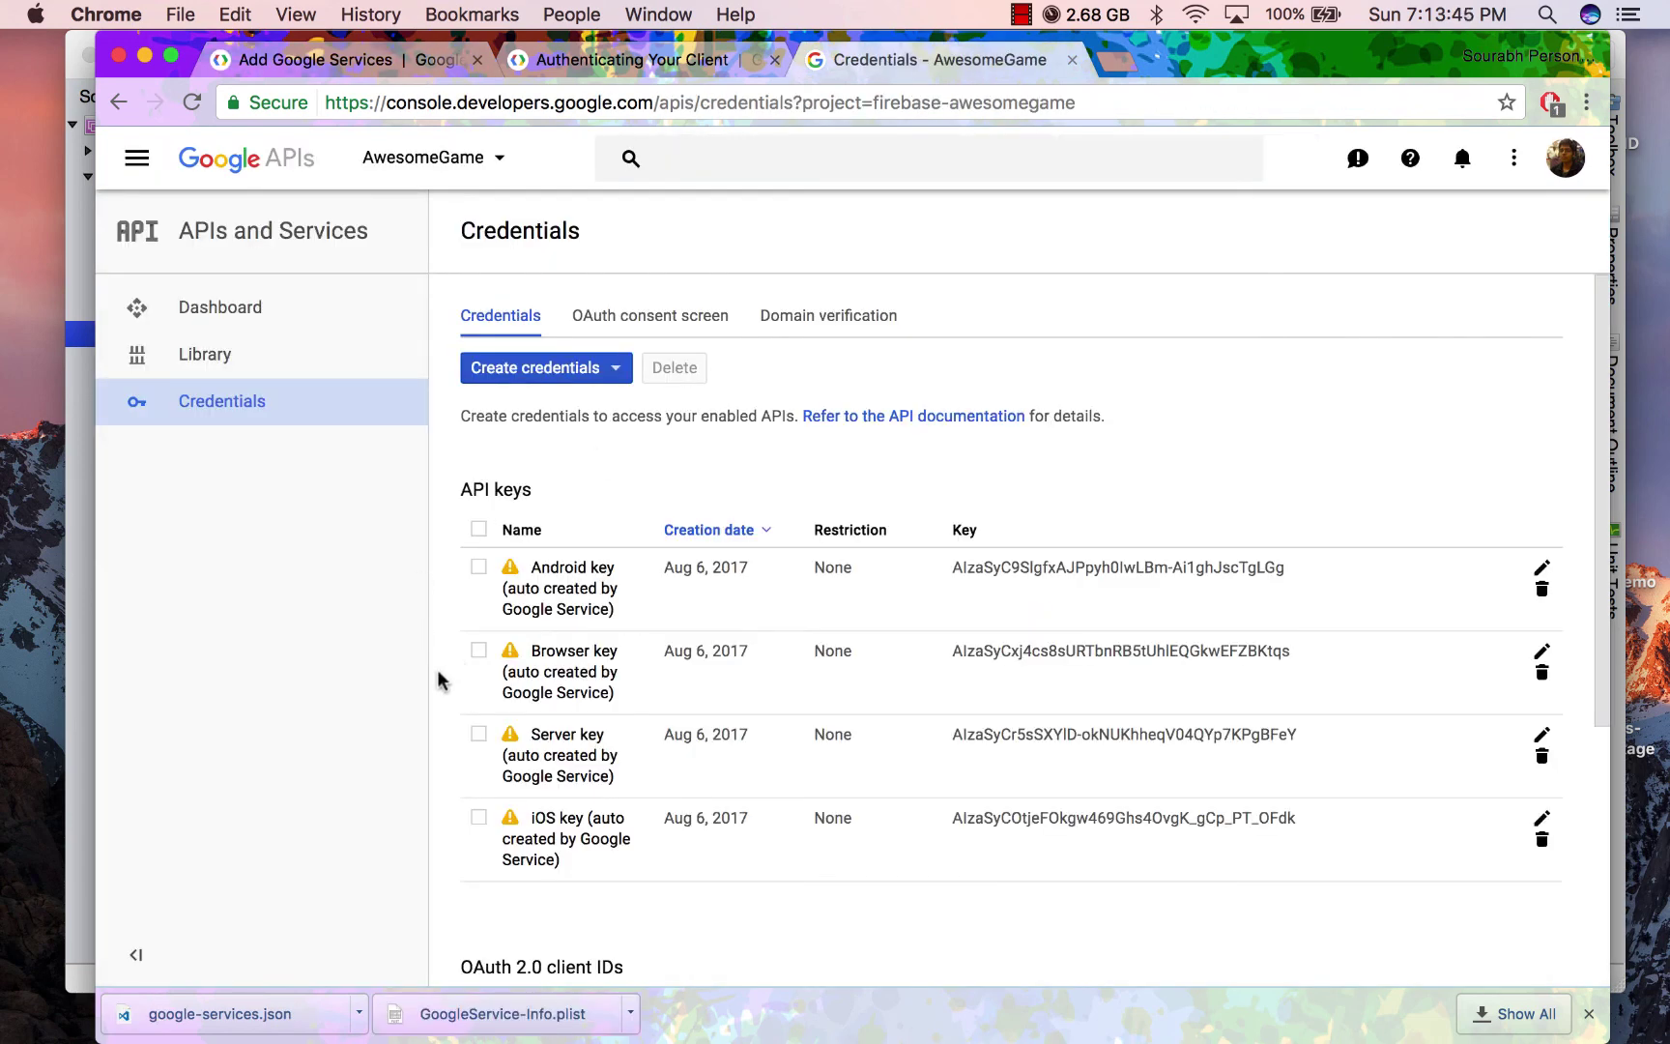
scroll(437, 679, down, 8)
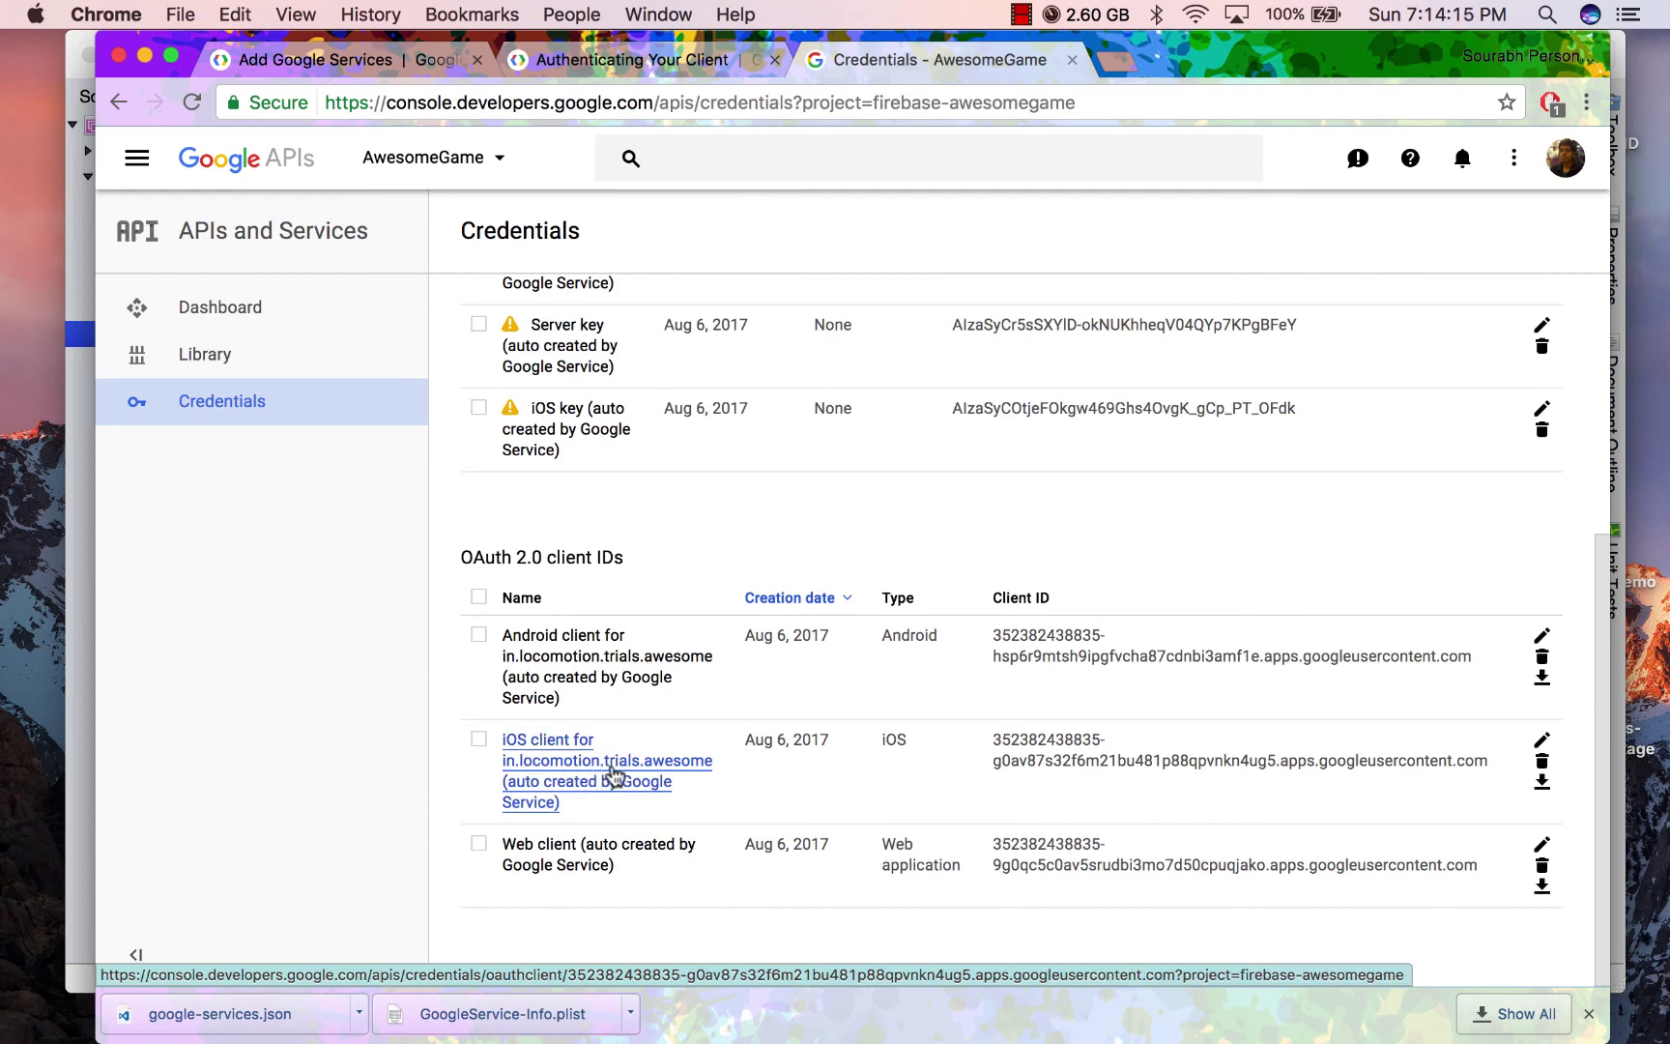
- Reveal the Locomotion folder in Finder and preview google-services.json and GoogleService-Info.plist in Assets
click(198, 844)
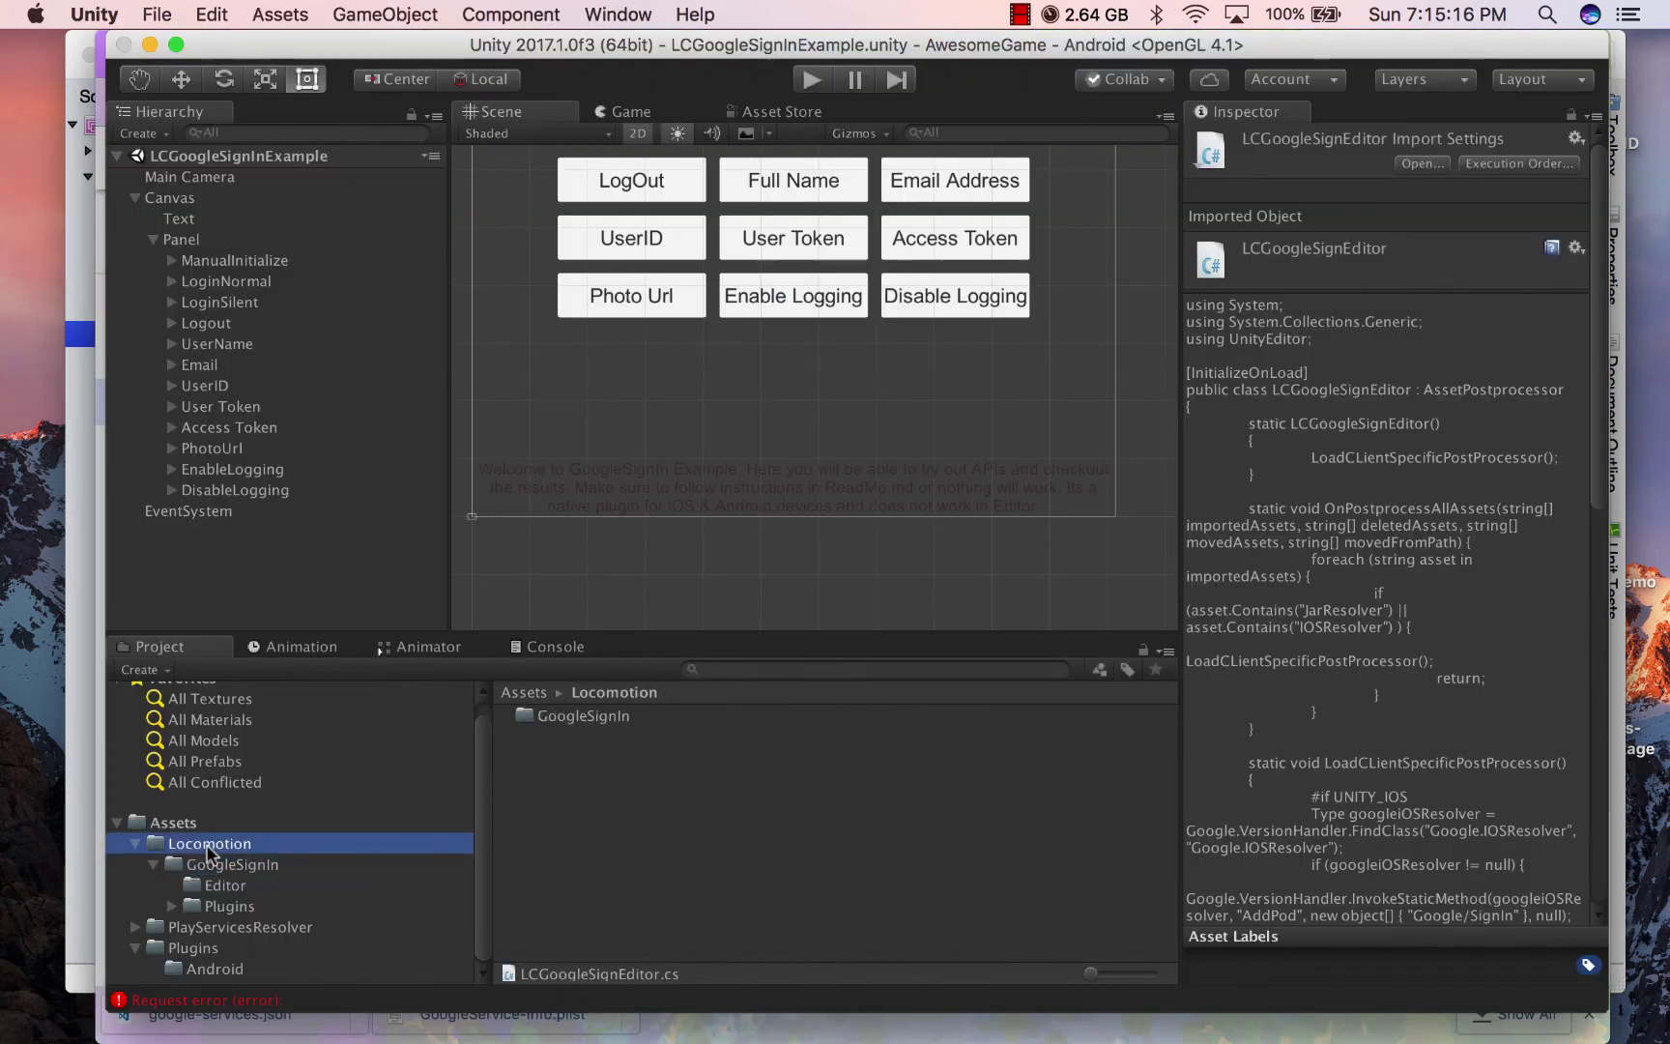
right_click(205, 844)
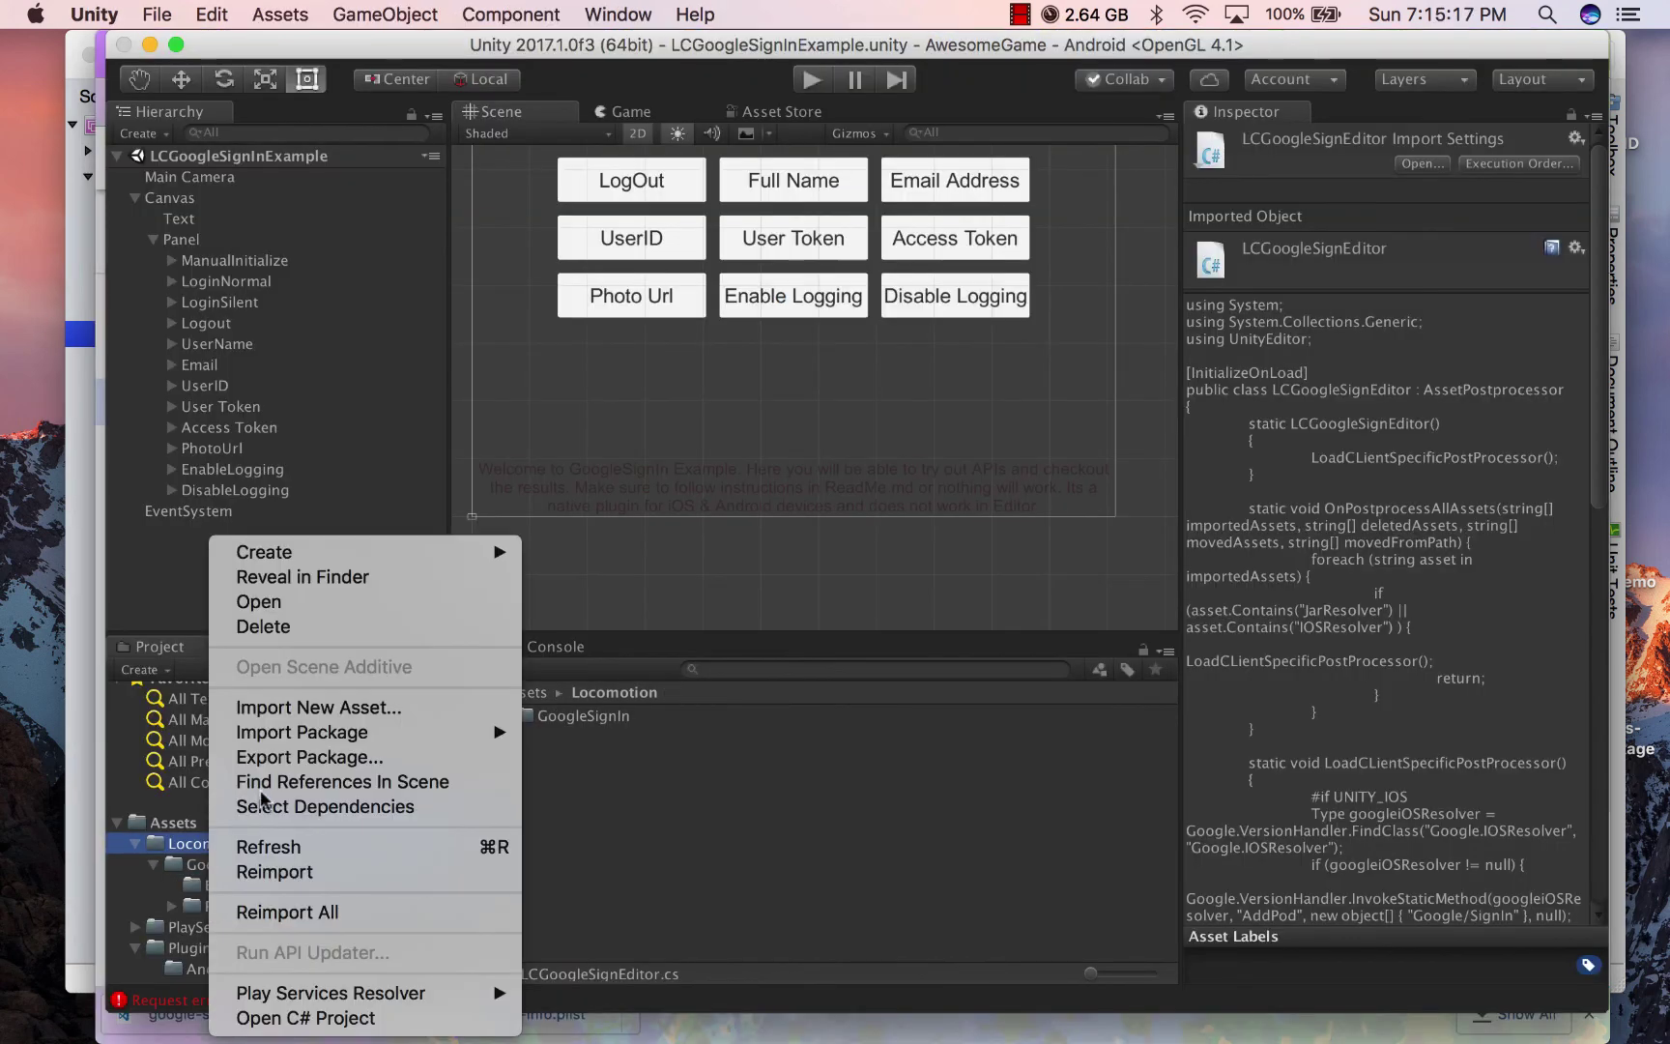
click(311, 575)
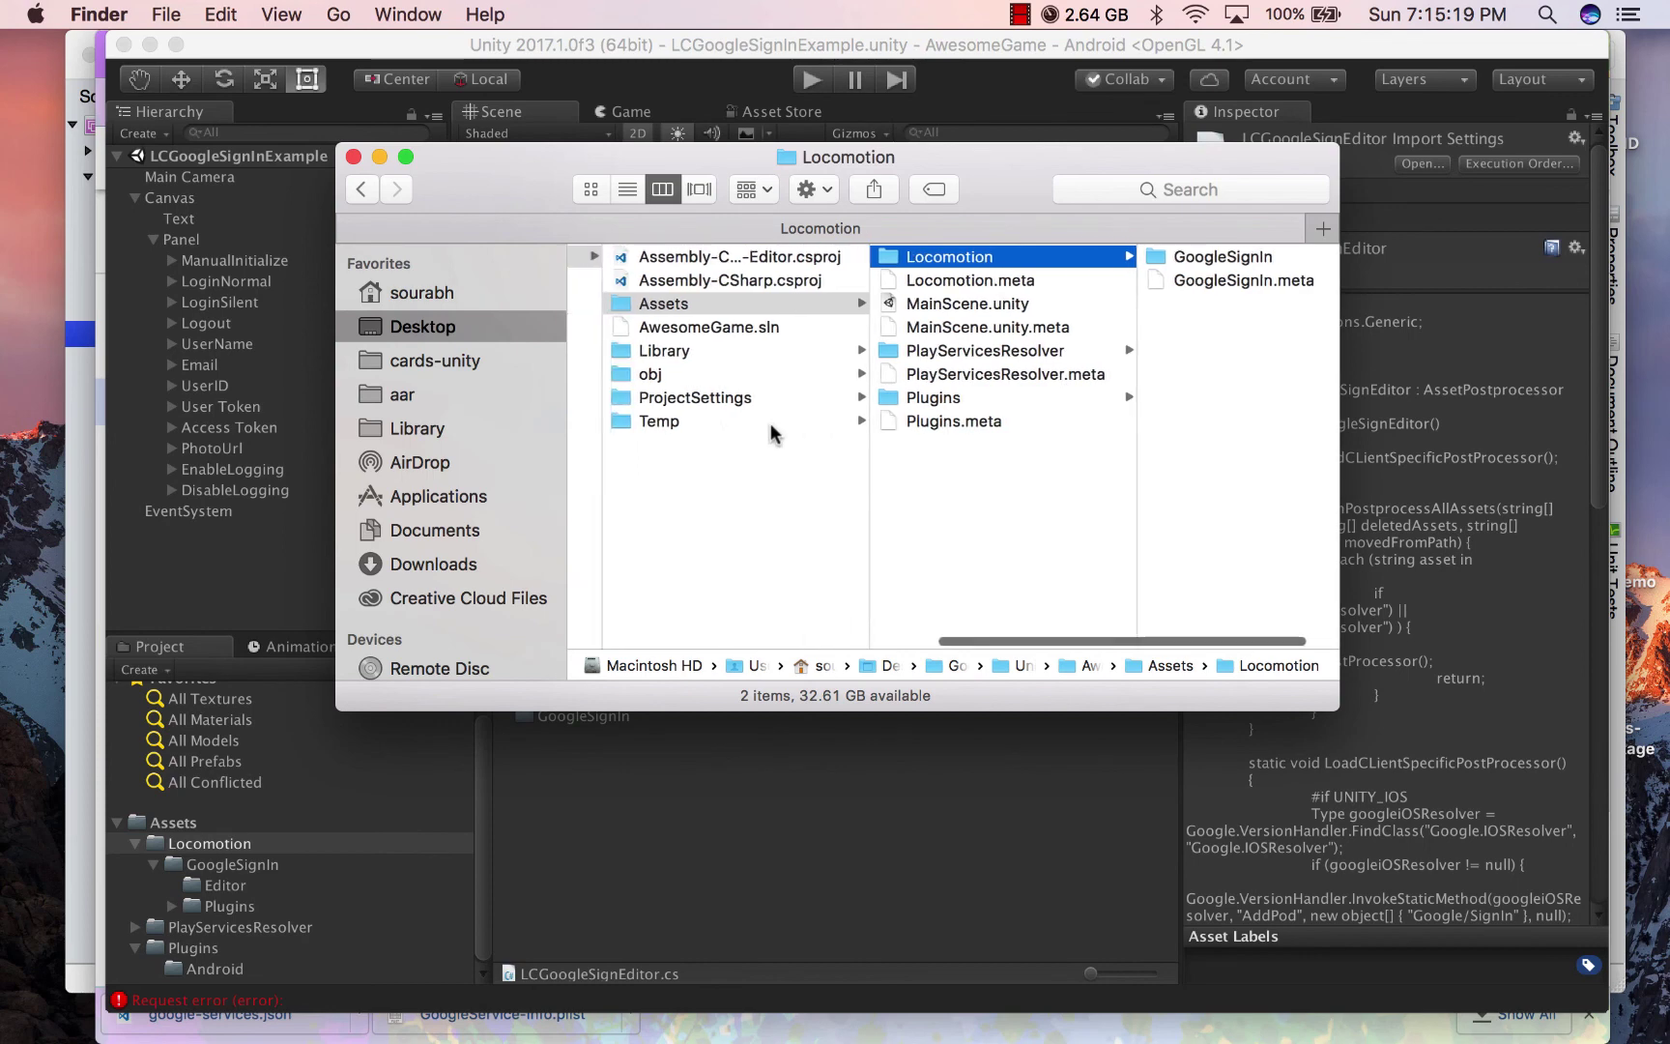
click(824, 305)
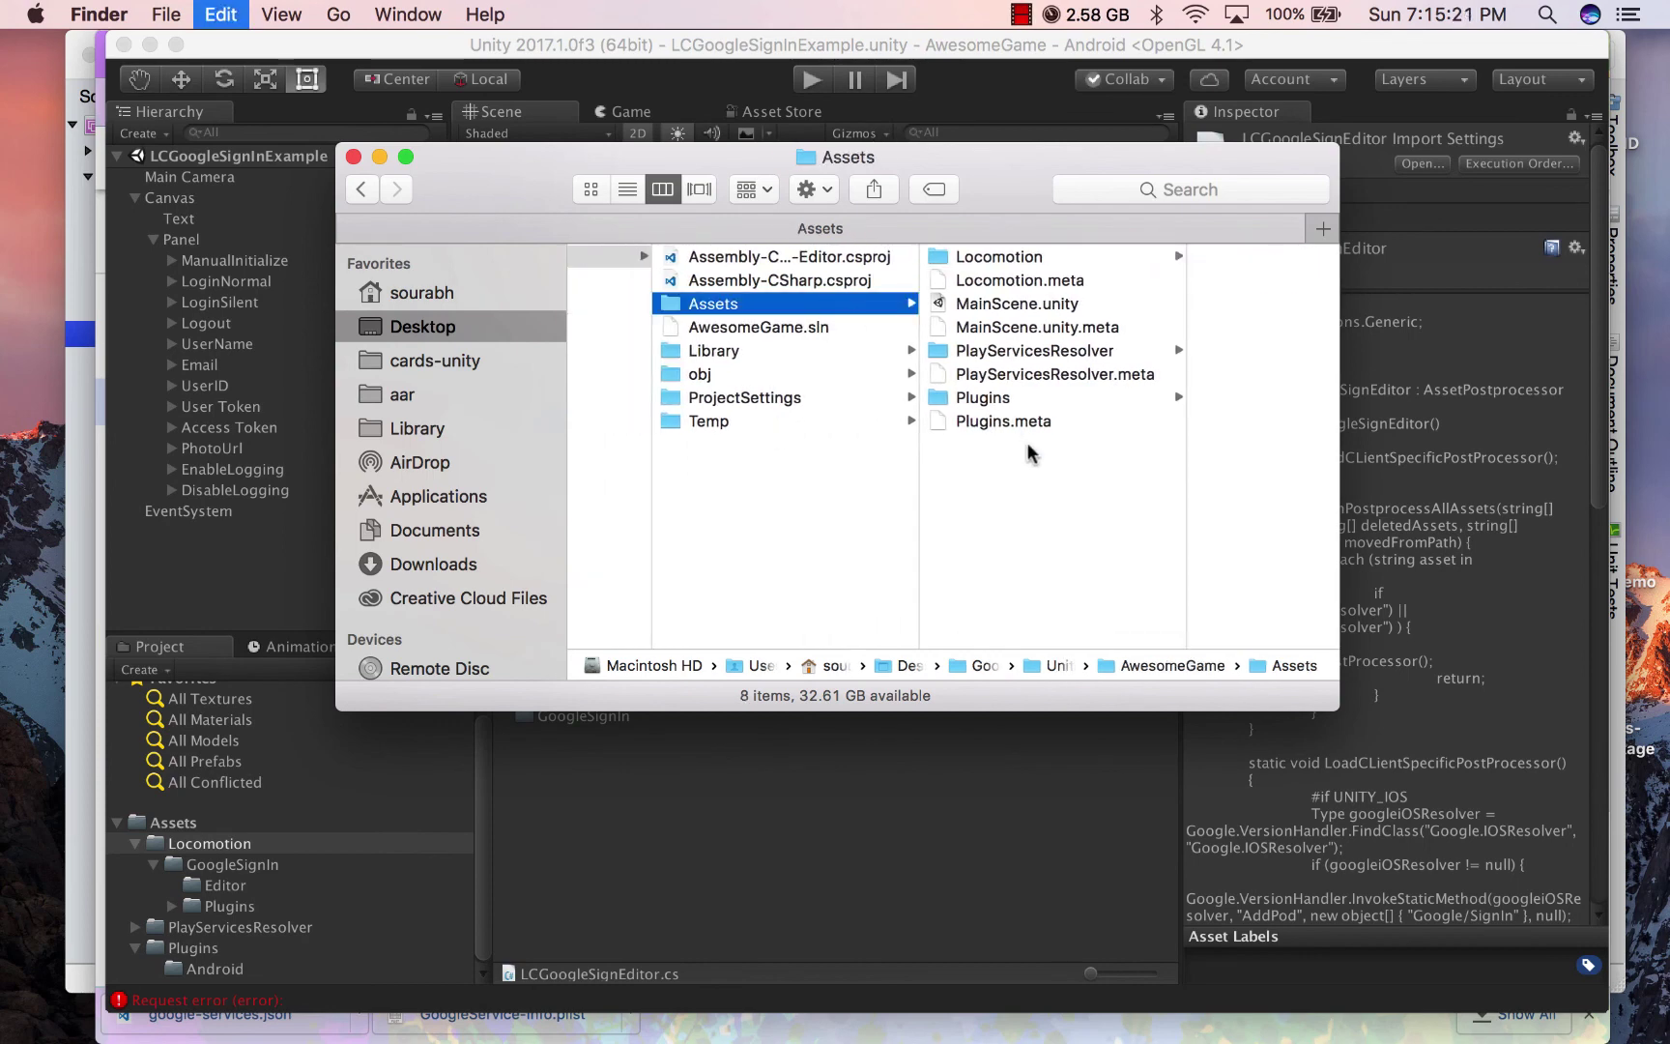
click(1024, 257)
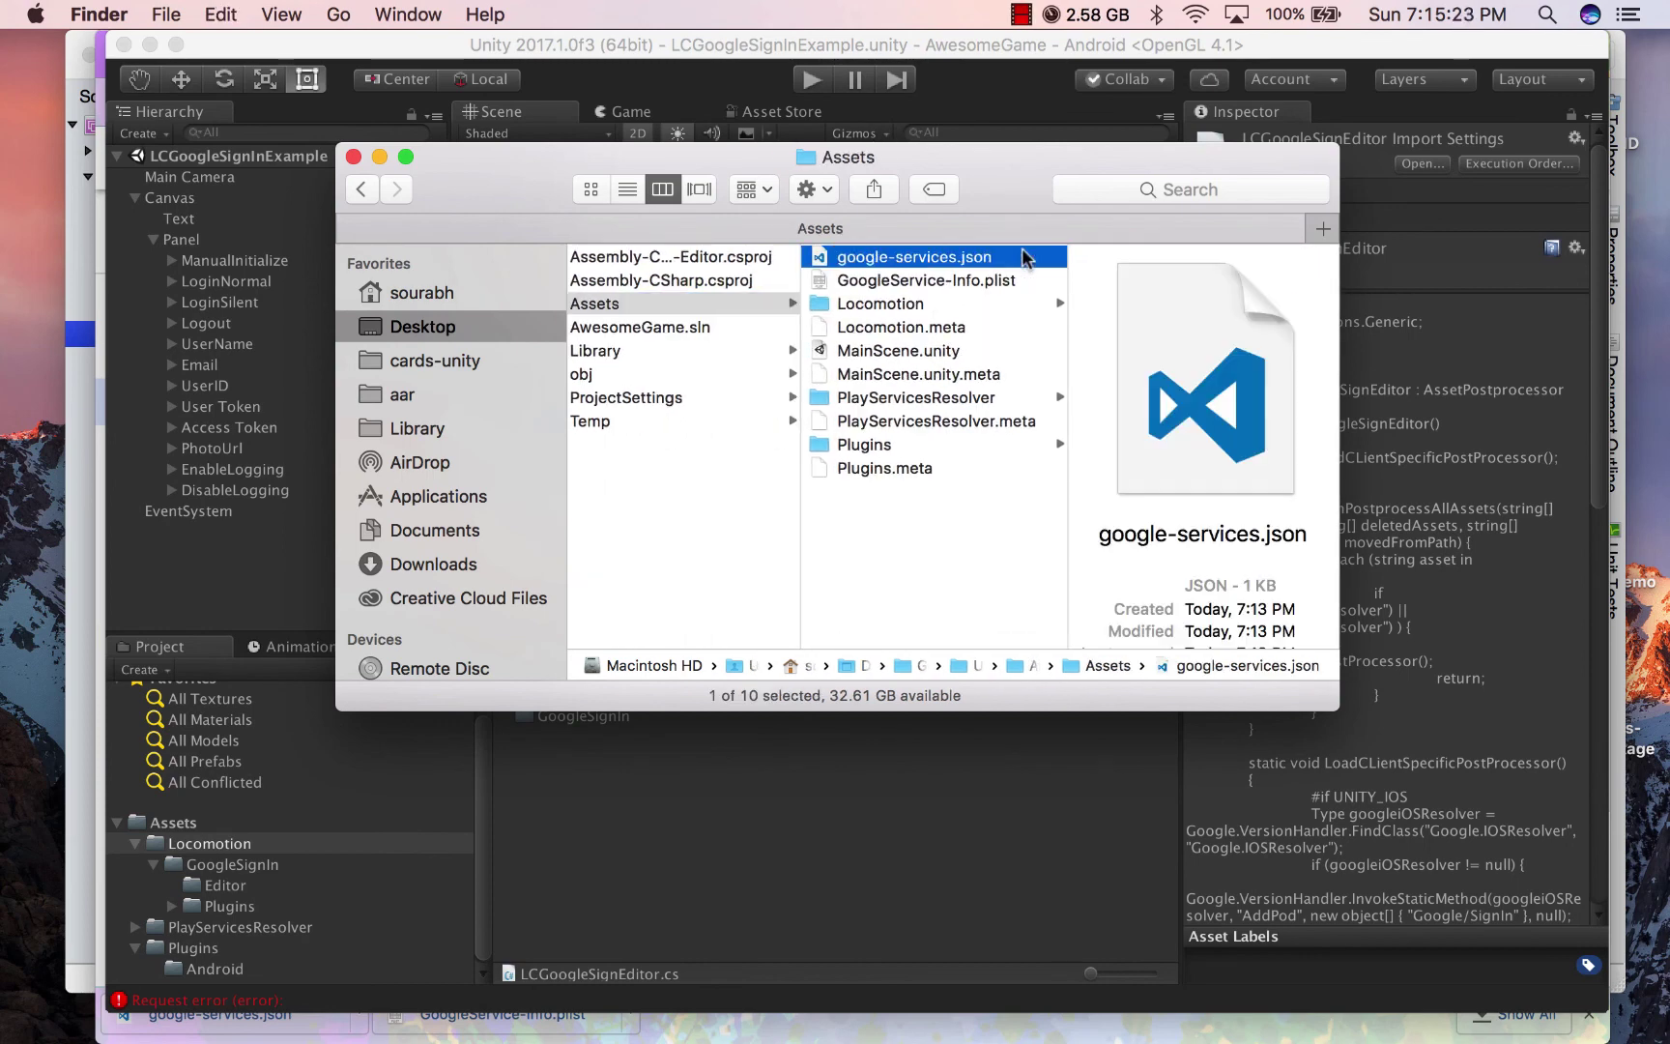
click(922, 280)
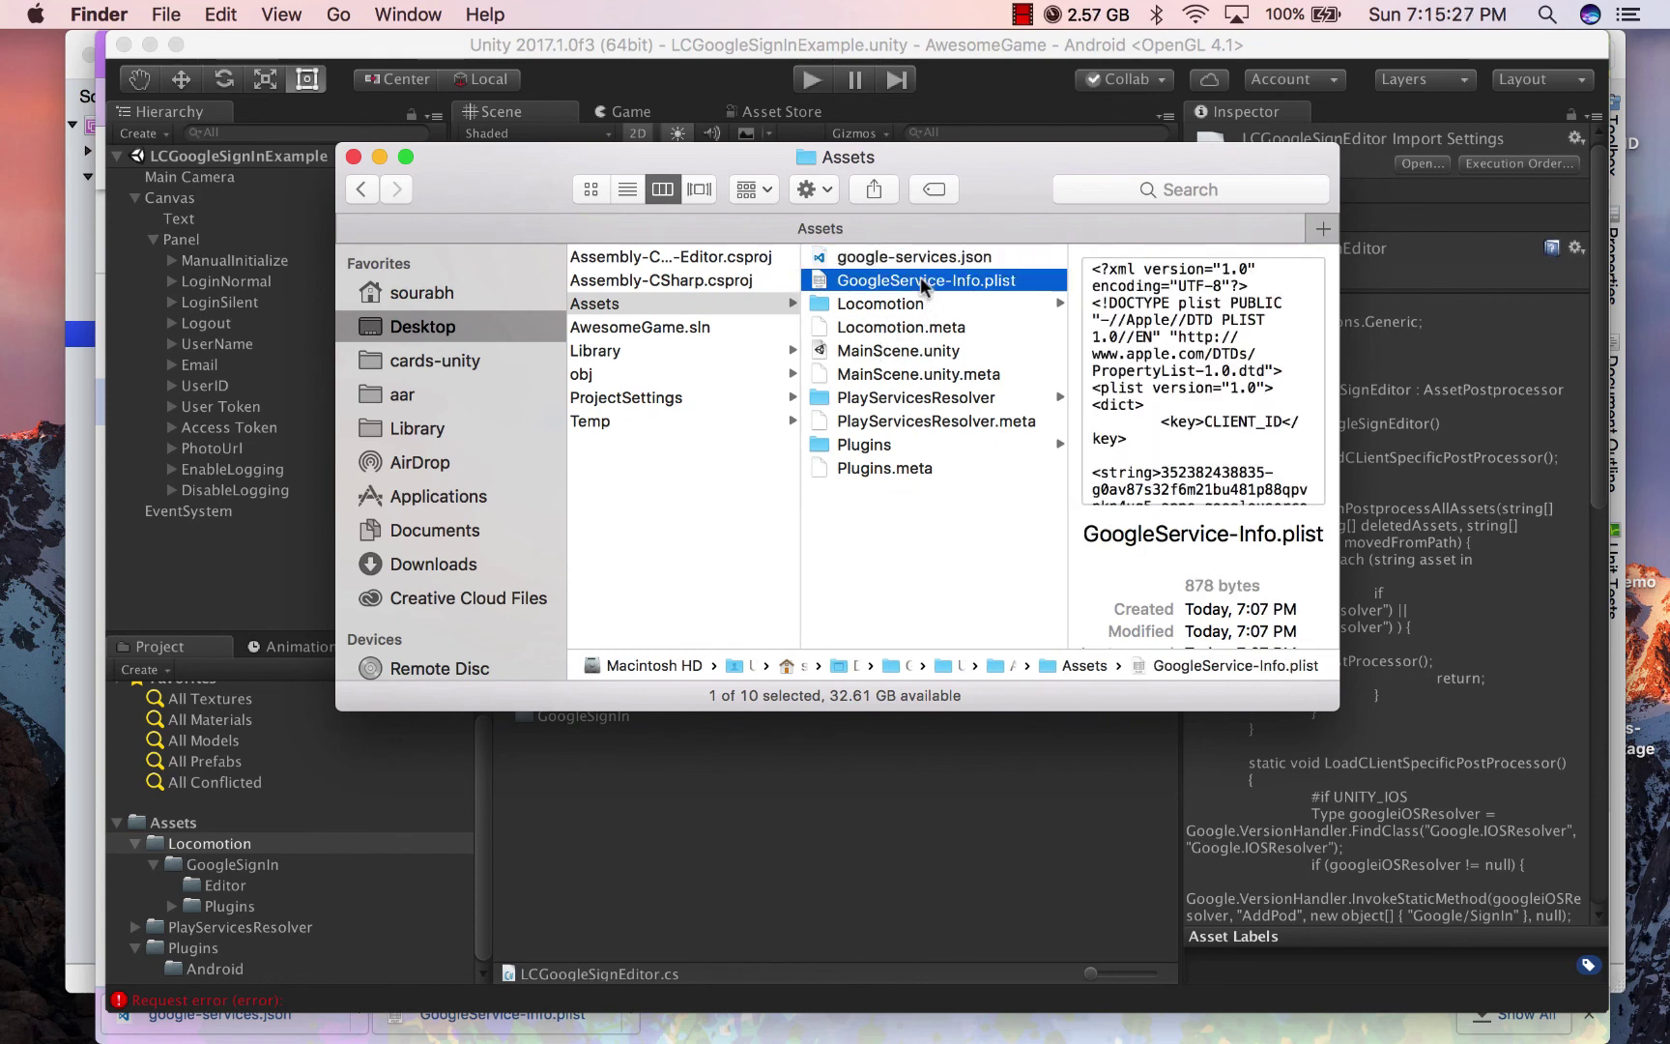
key(Up)
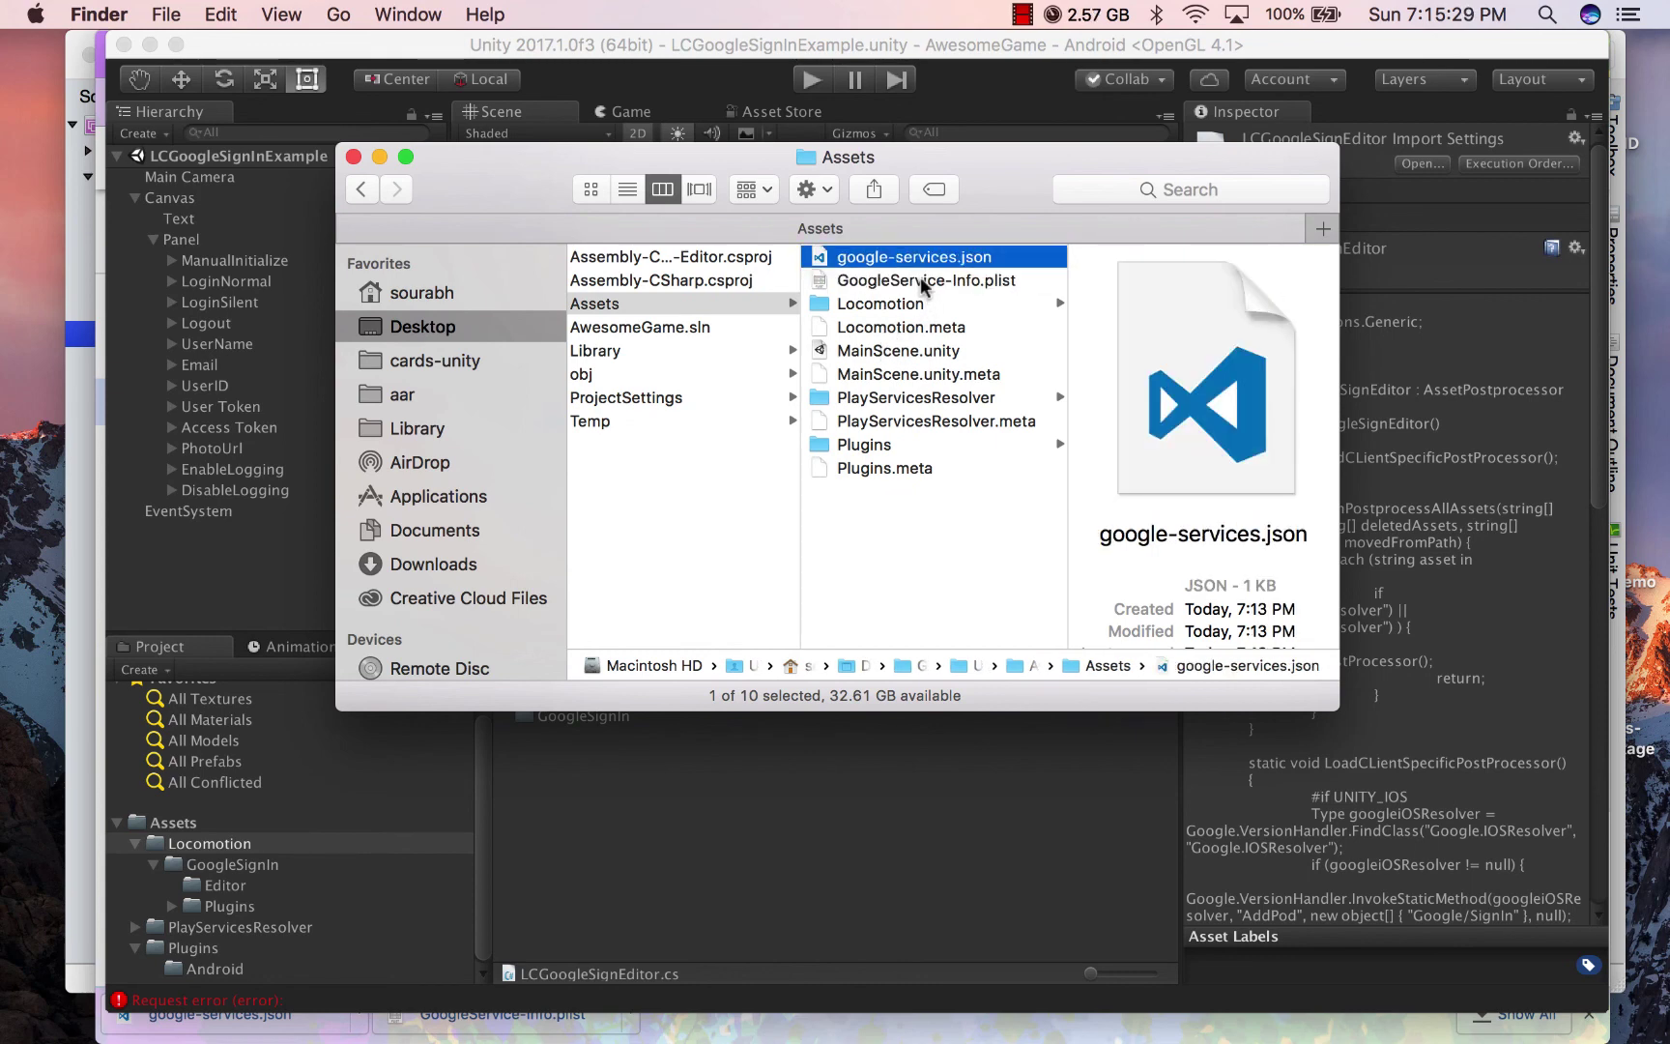
key(Down)
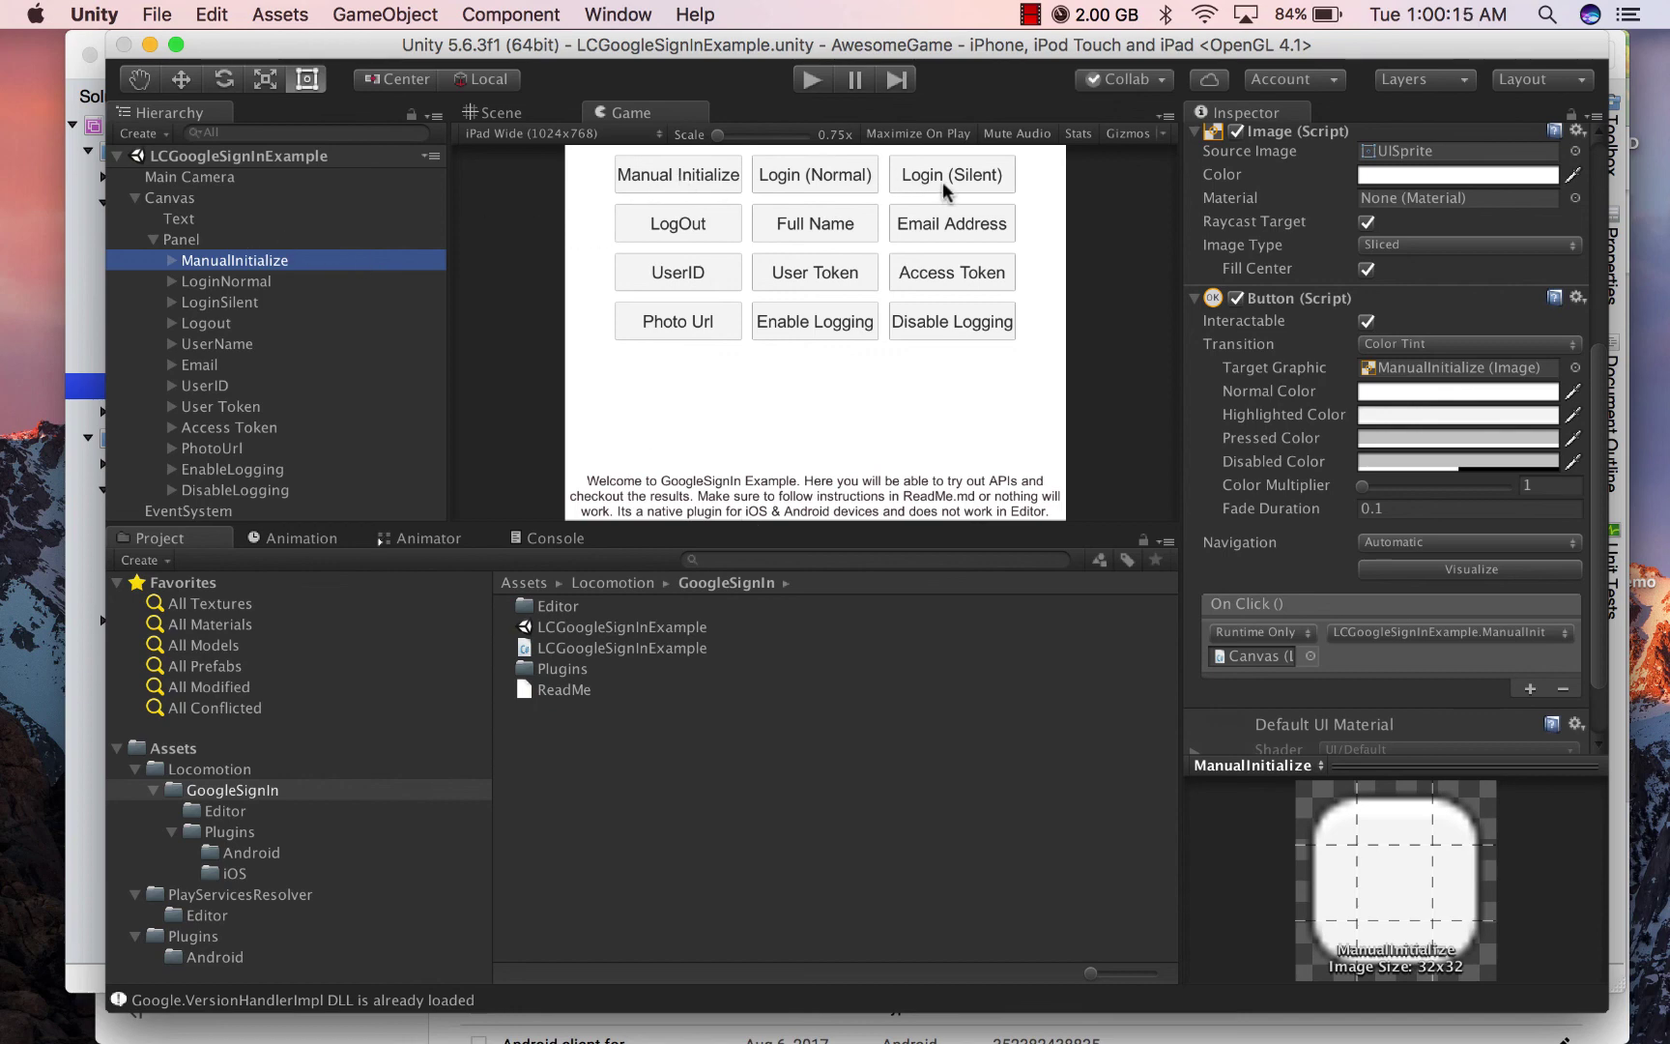
- Check the Canvas components, then open LCGoogleSignInExample.cs in MonoDevelop
click(197, 200)
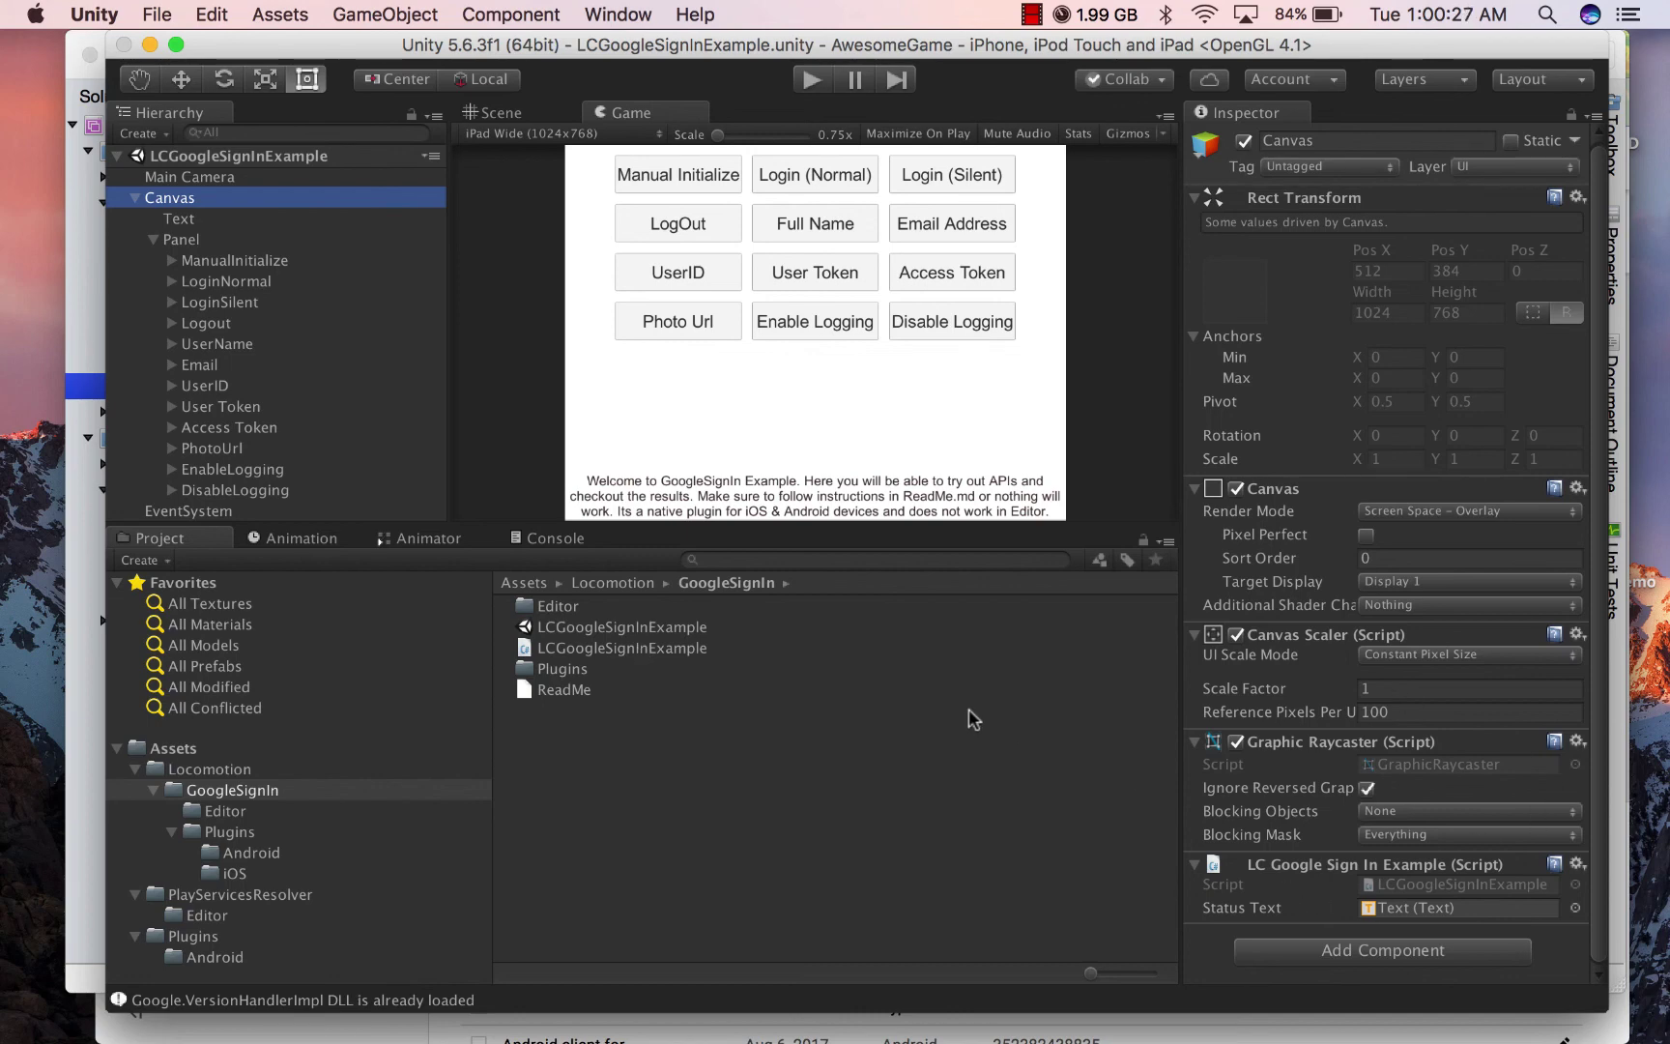
click(676, 649)
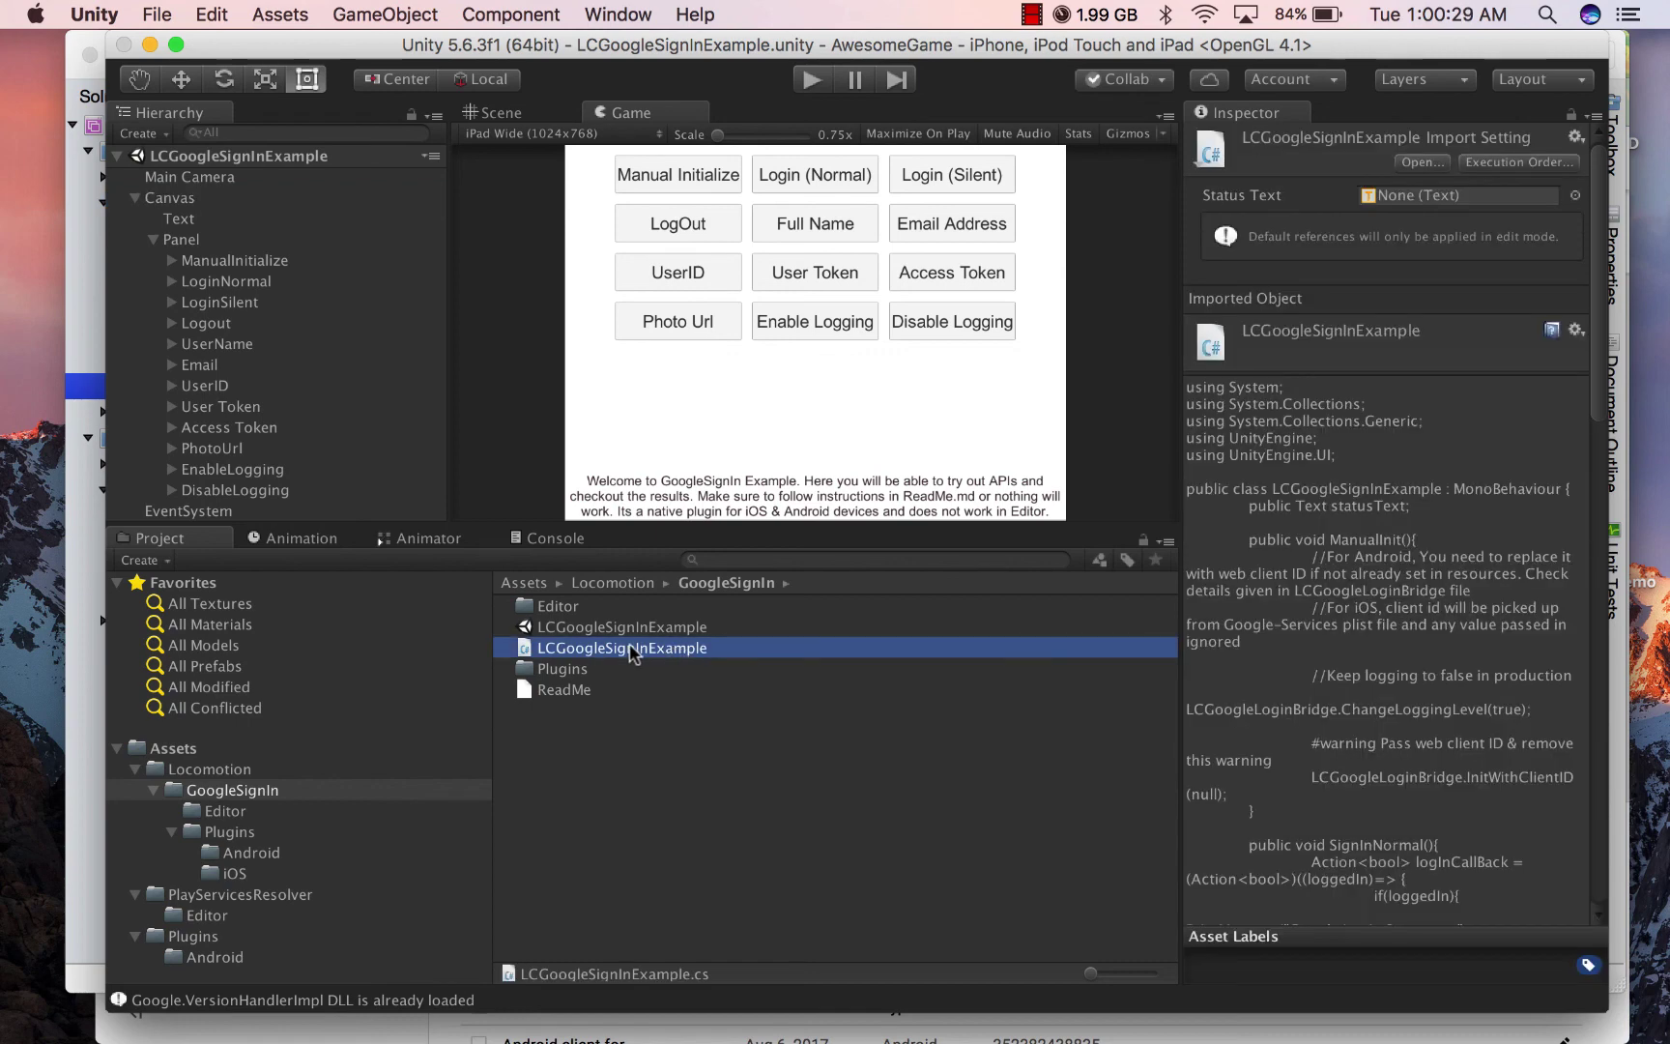
double_click(629, 653)
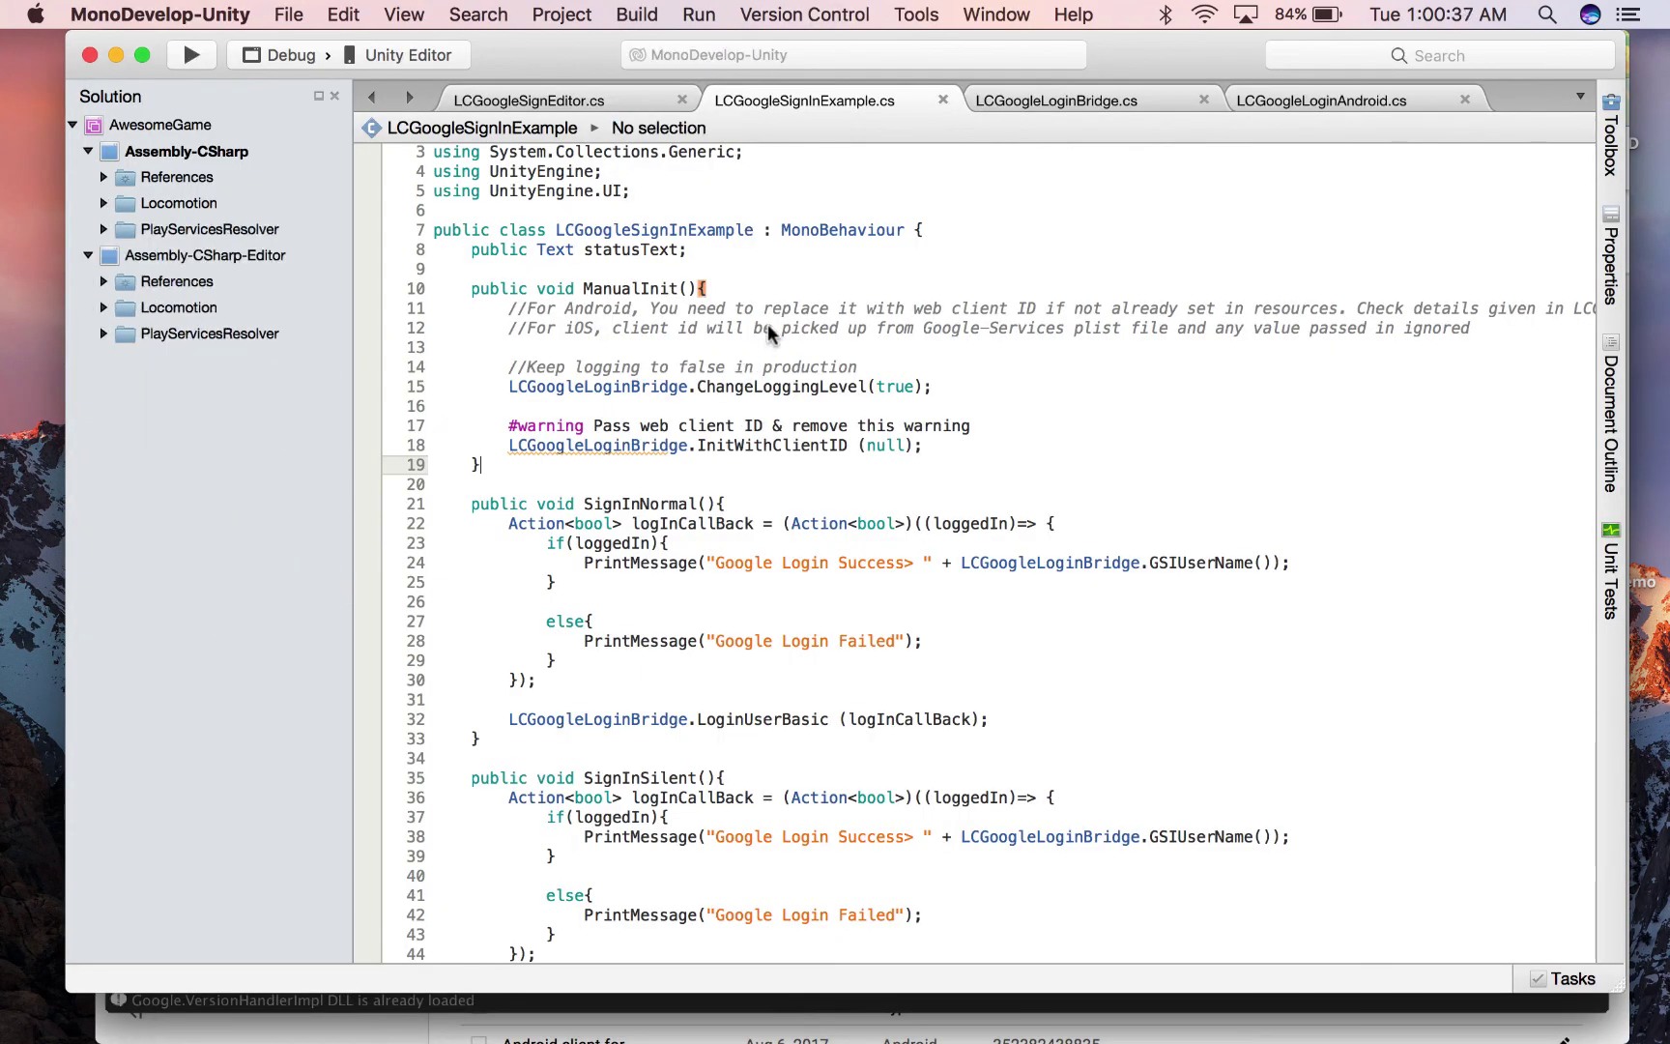
- Locate ManualInit in the script and get the web client ID from the Credentials page
click(673, 362)
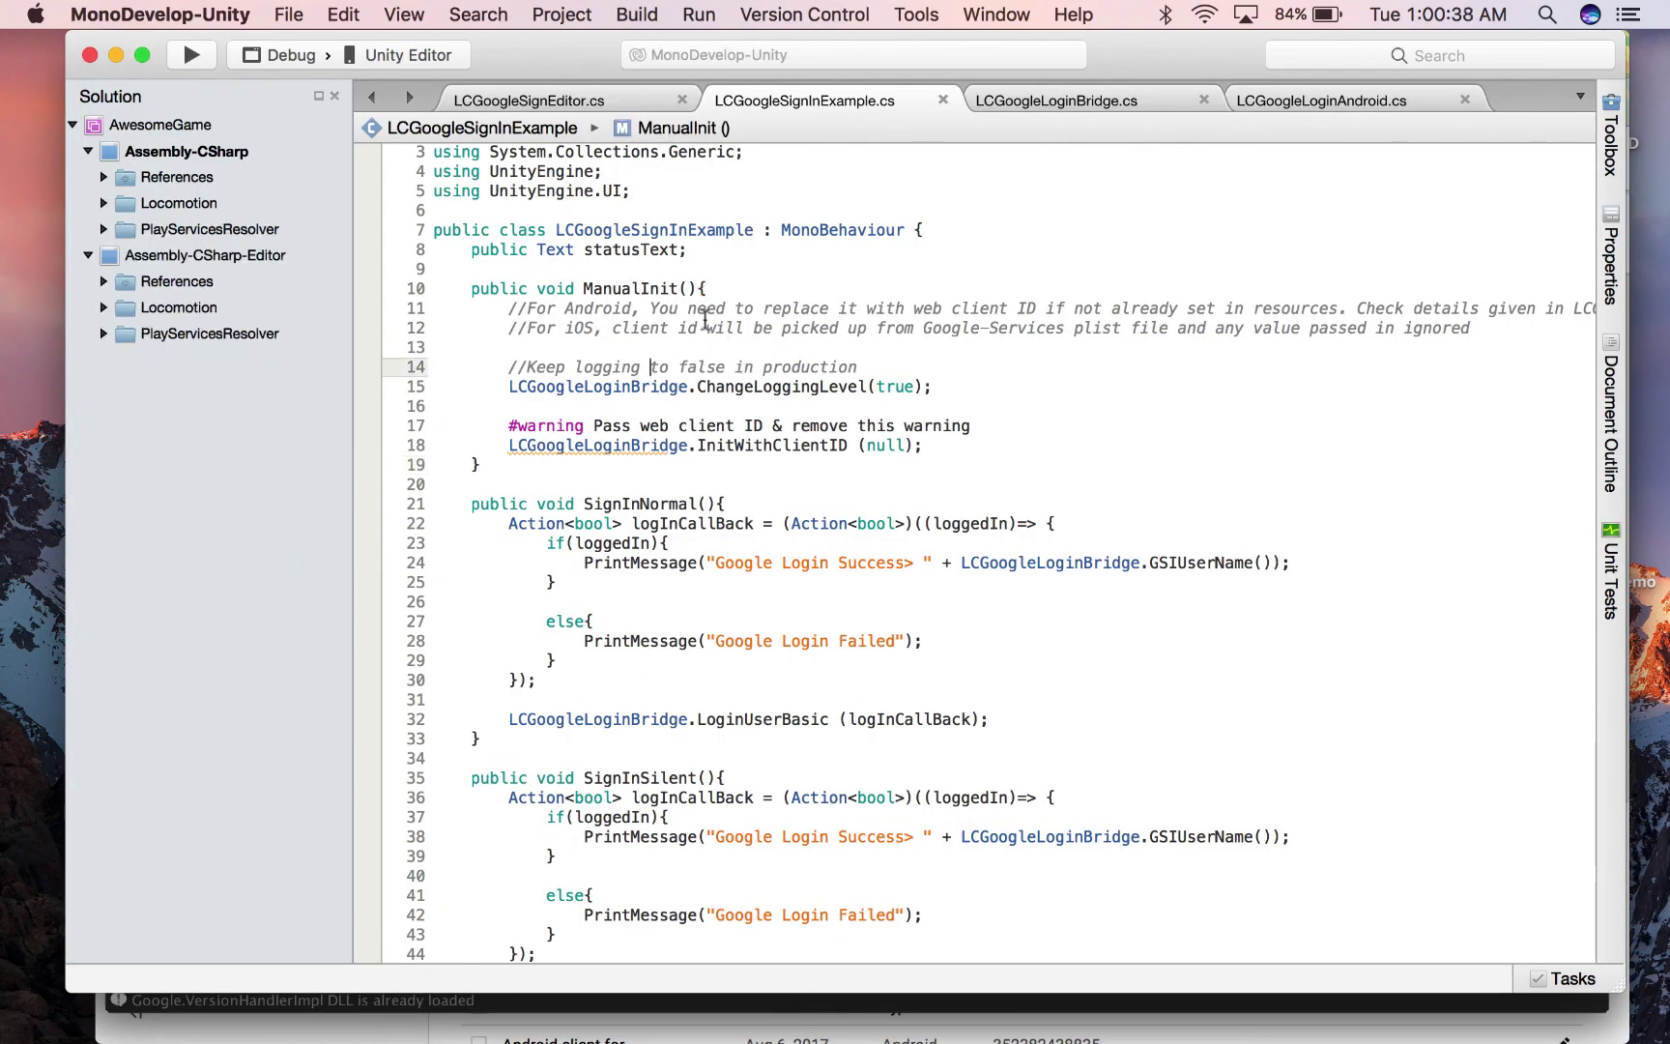
double_click(631, 289)
scroll(614, 456, down, 2)
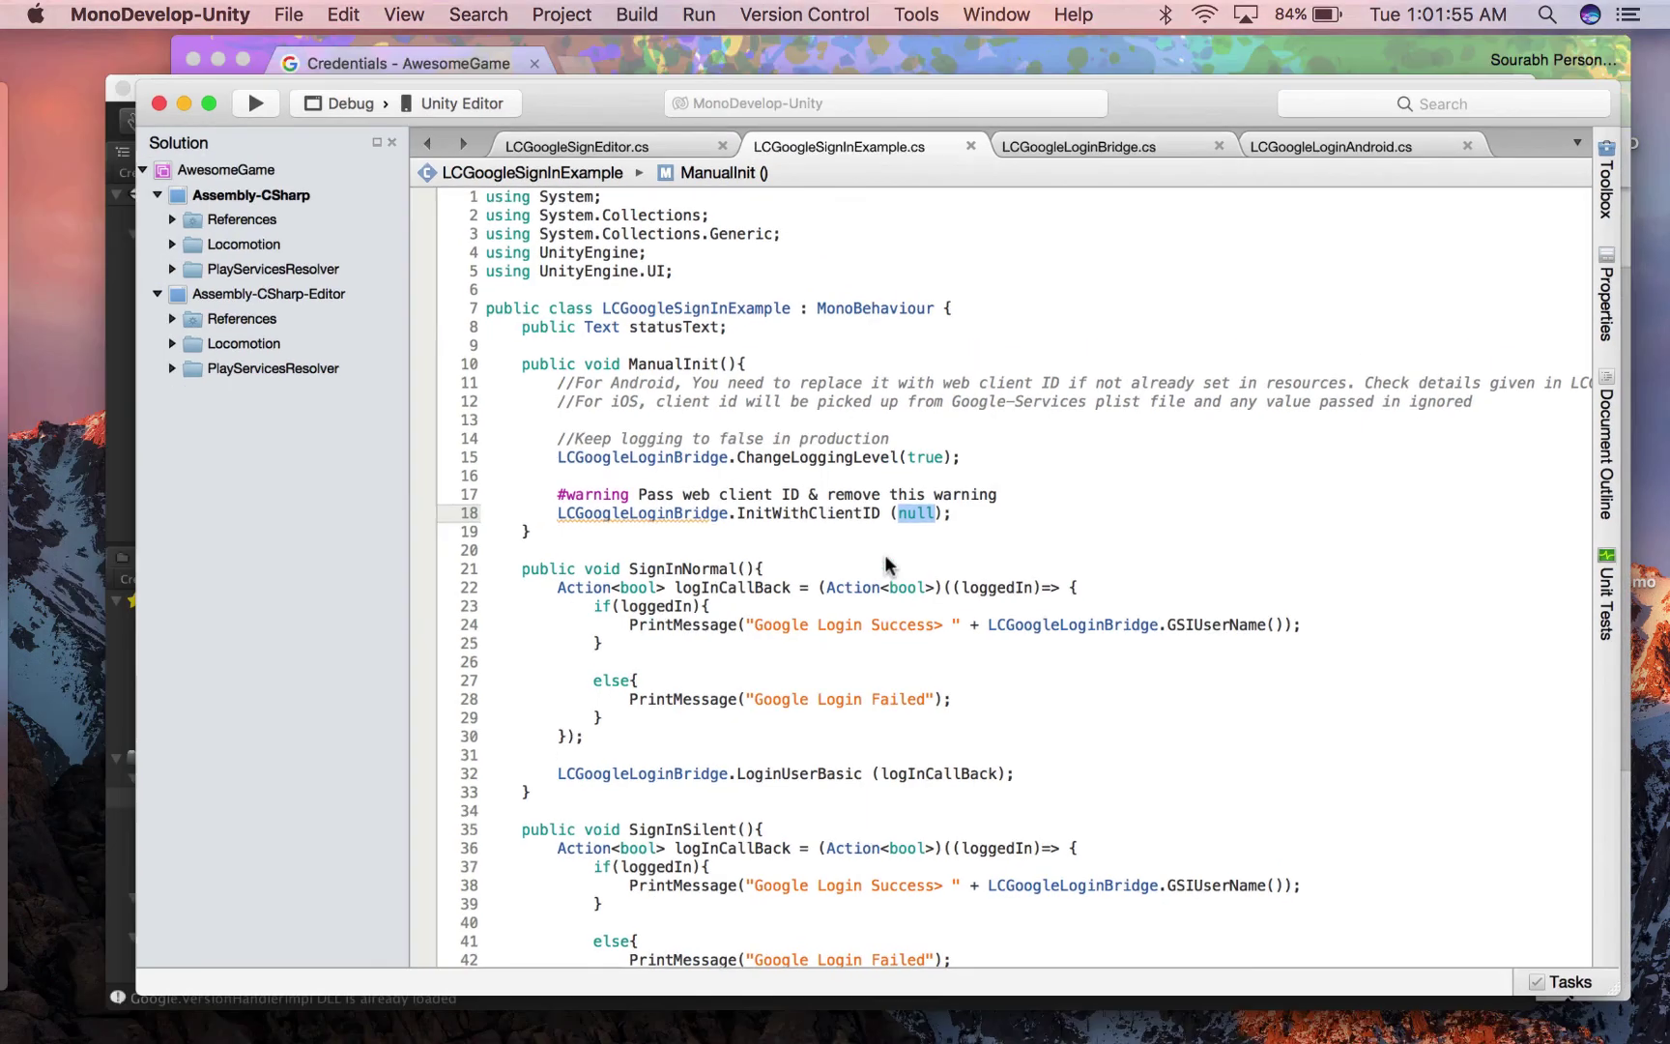
key(ctrl+Up)
click(1060, 425)
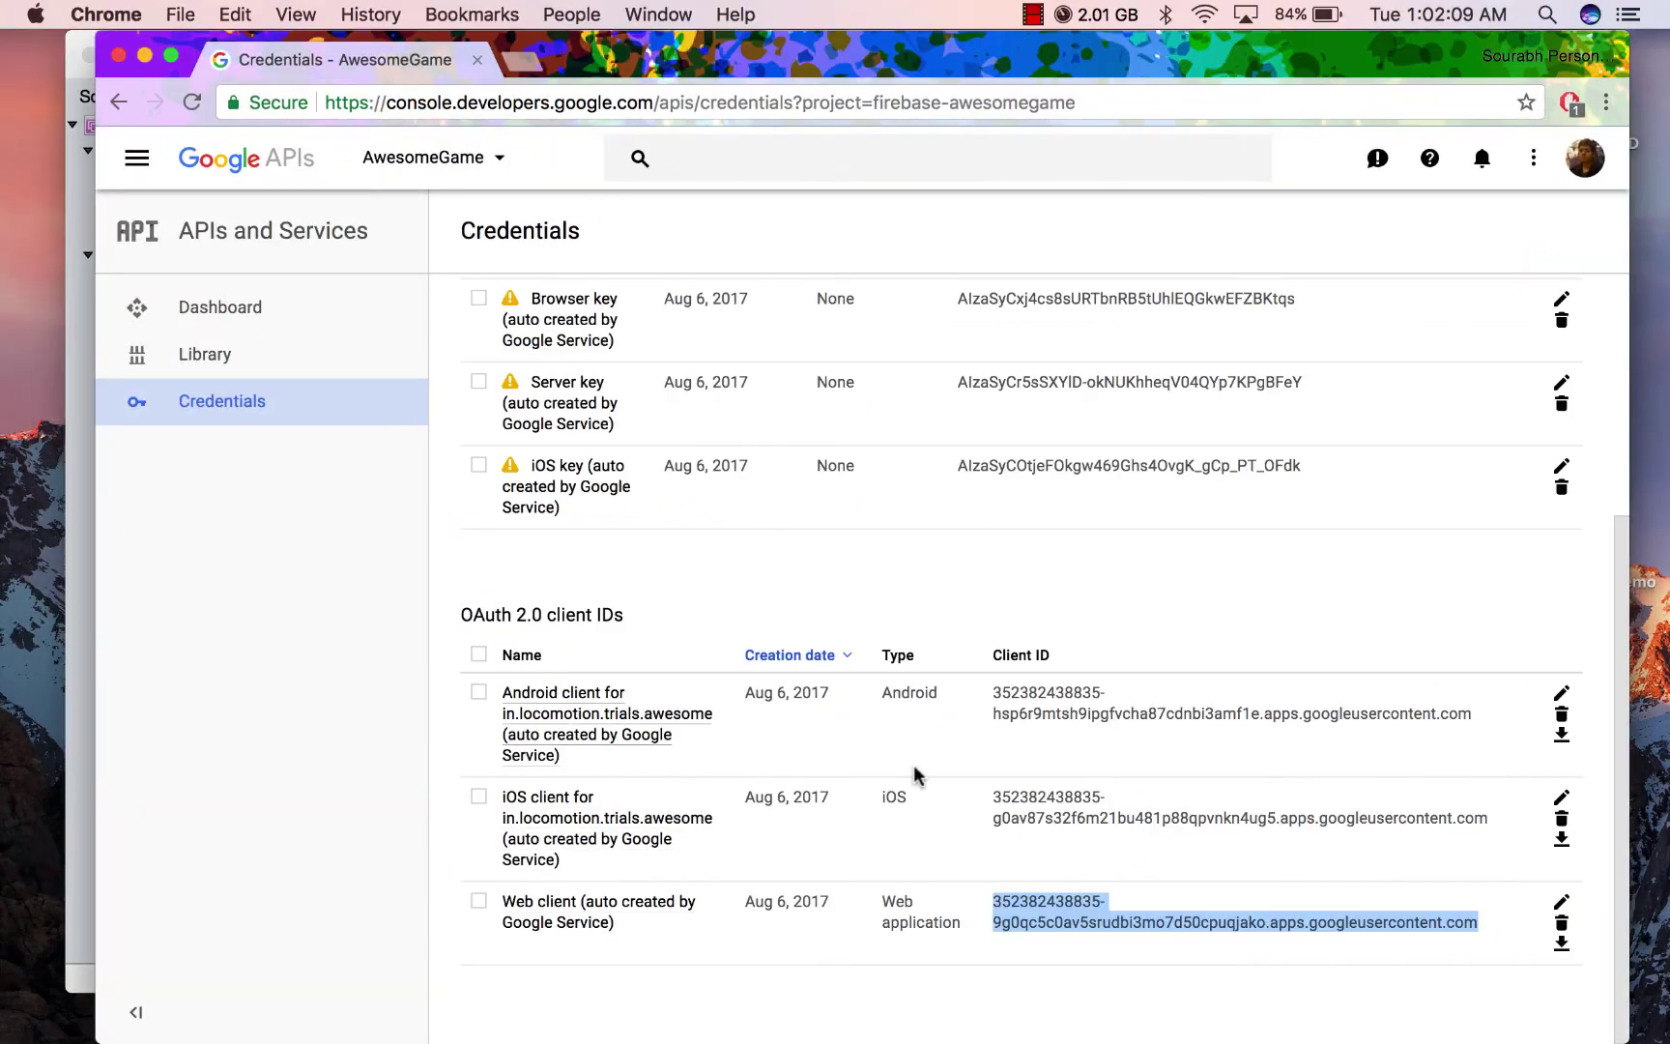
key(ctrl+Up)
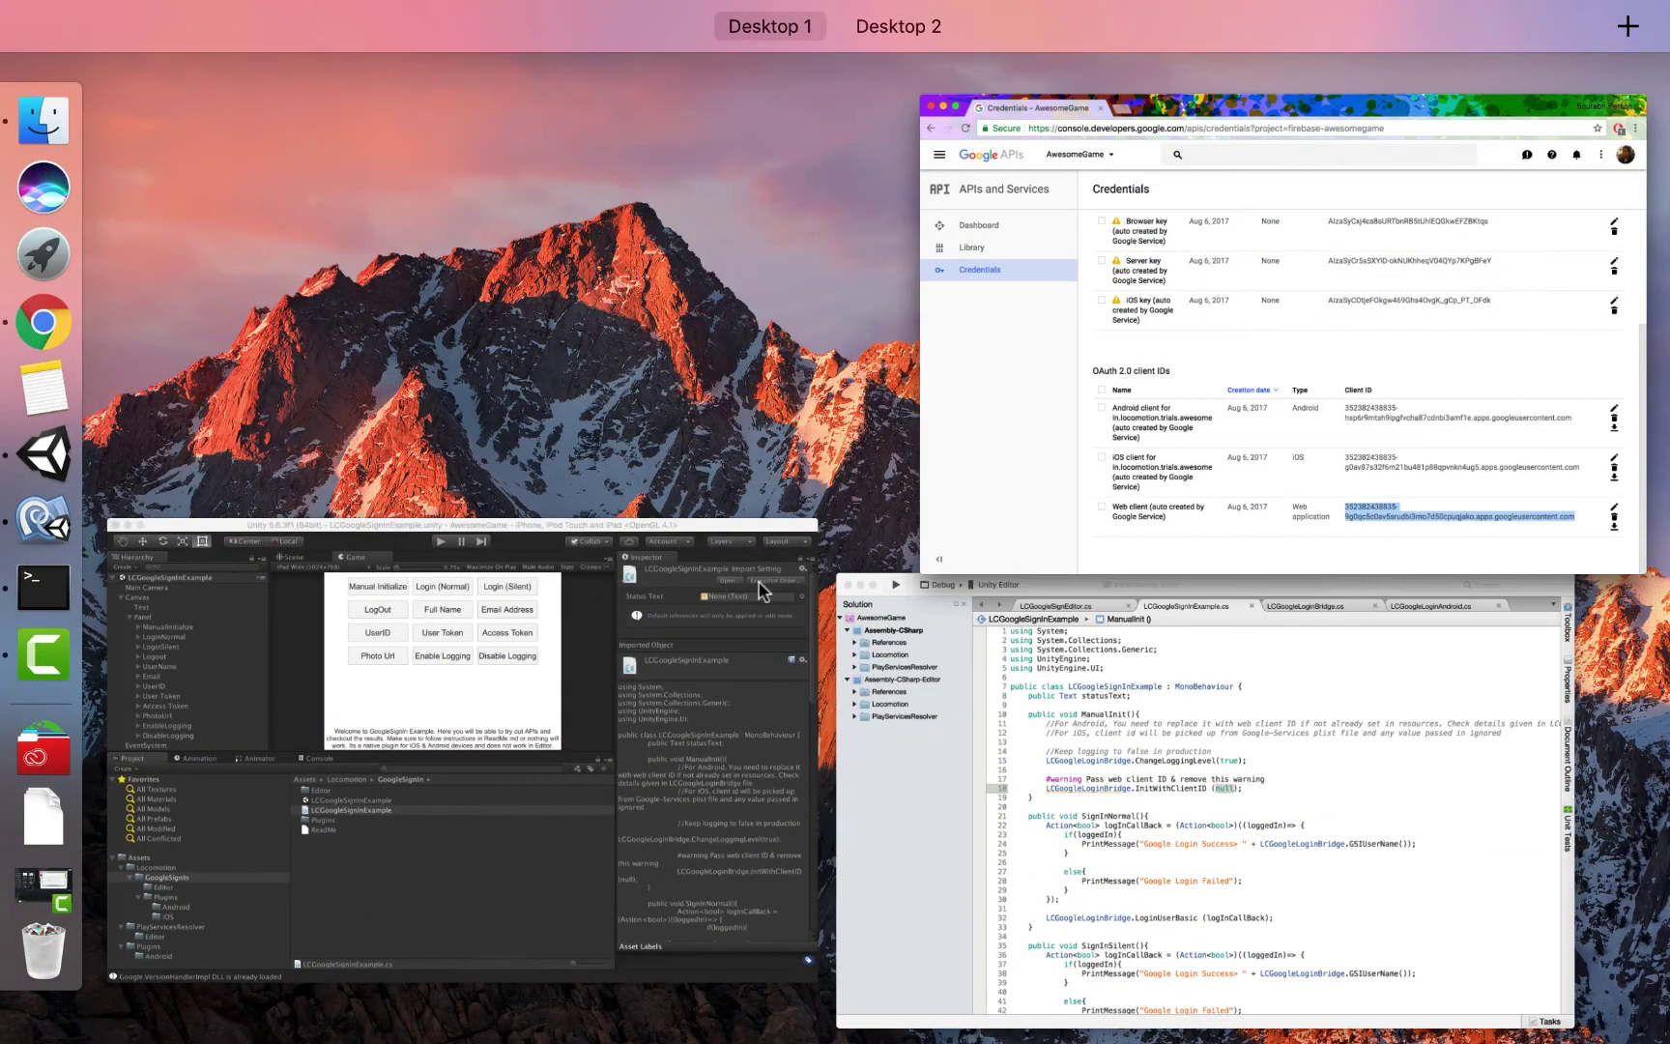
click(932, 689)
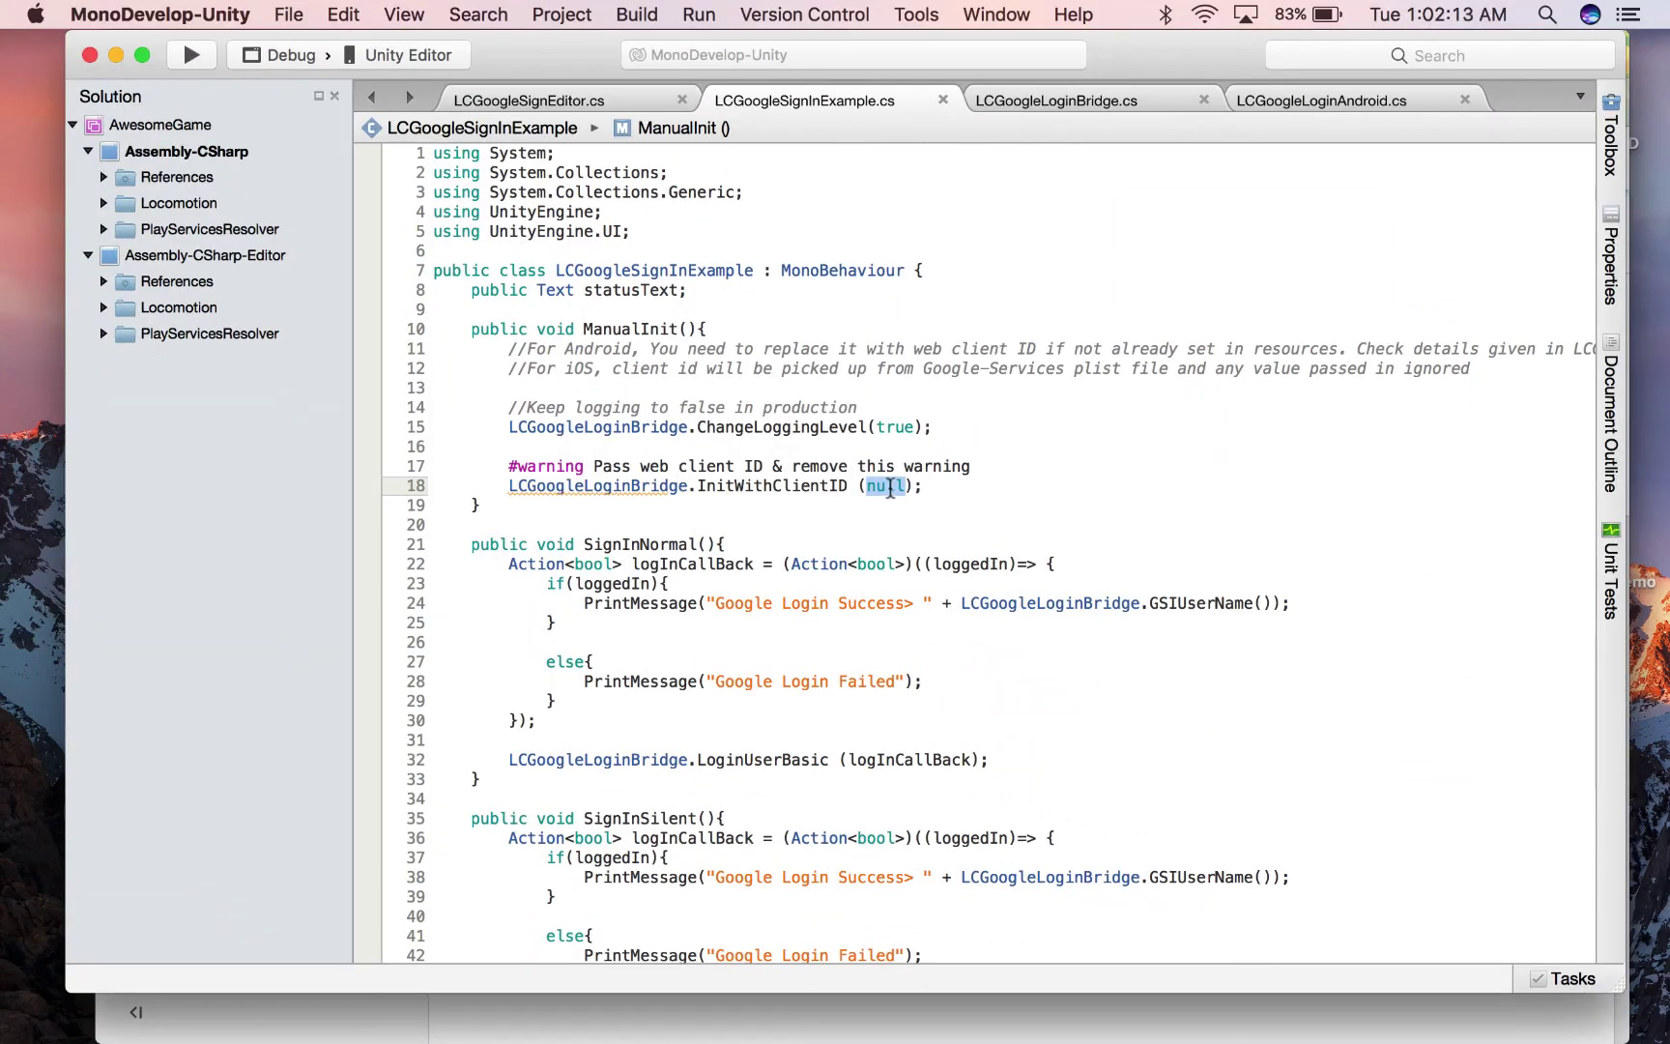
- Paste the quoted web client ID in place of null, comment out #warning, and save
text(")
key(super+v)
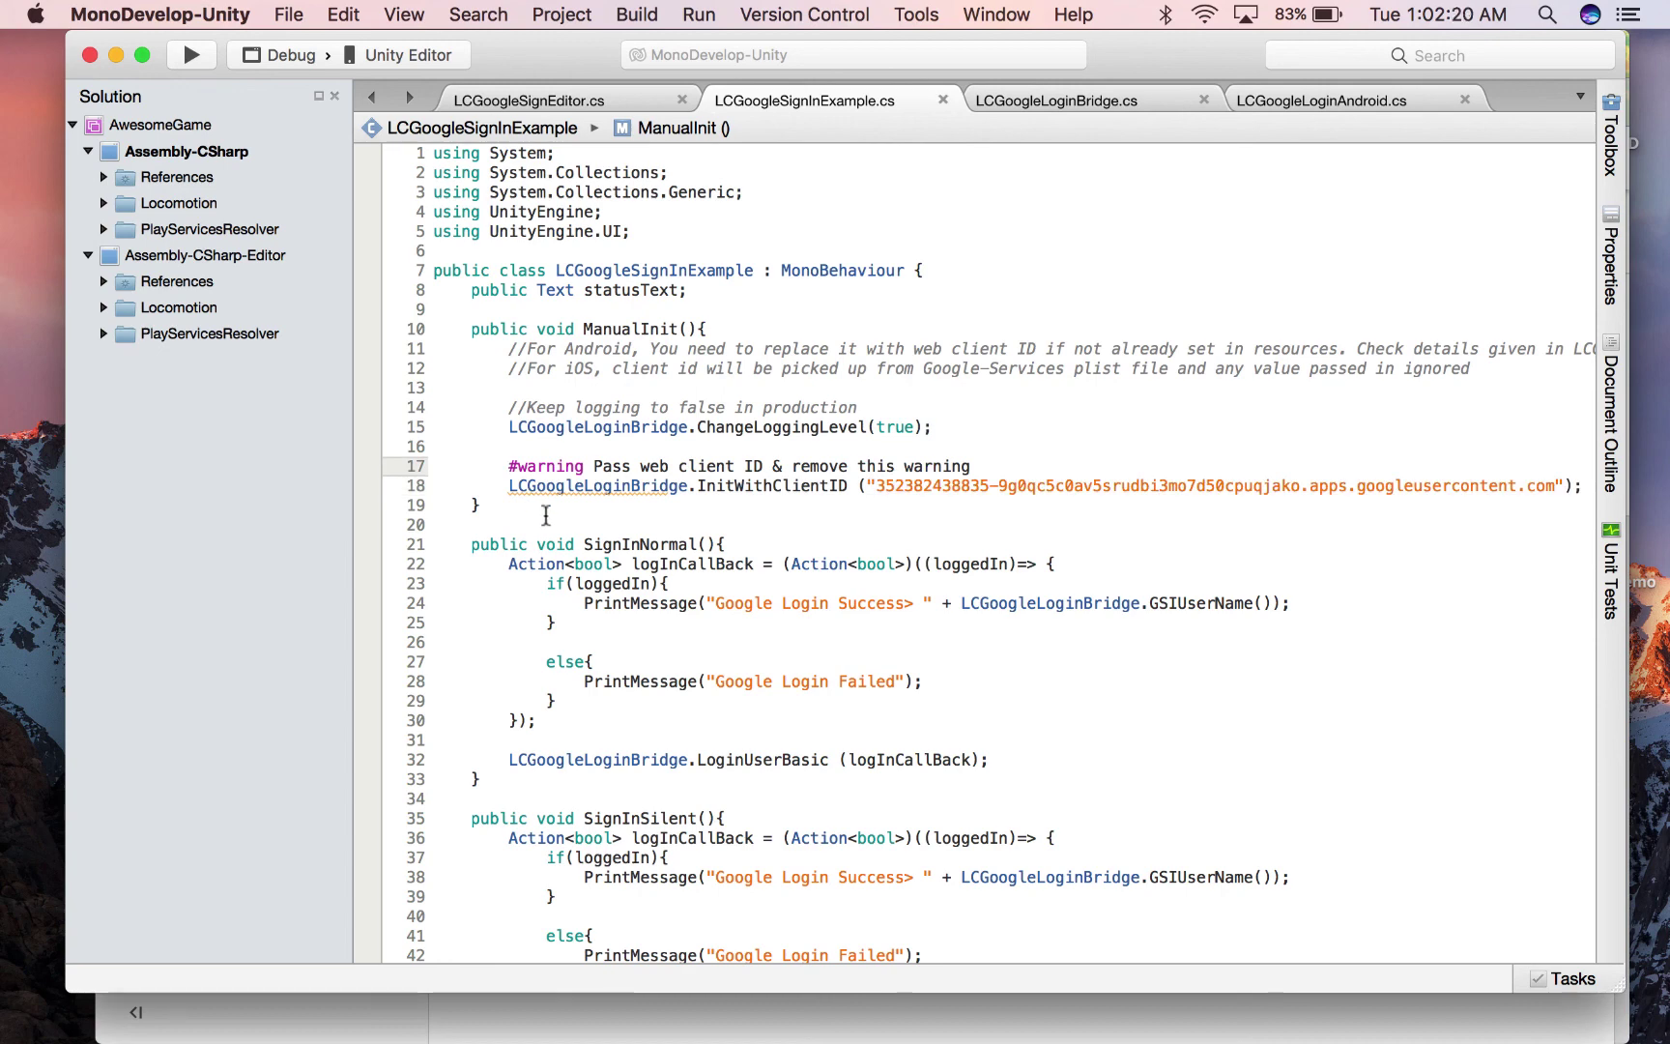
text(//)
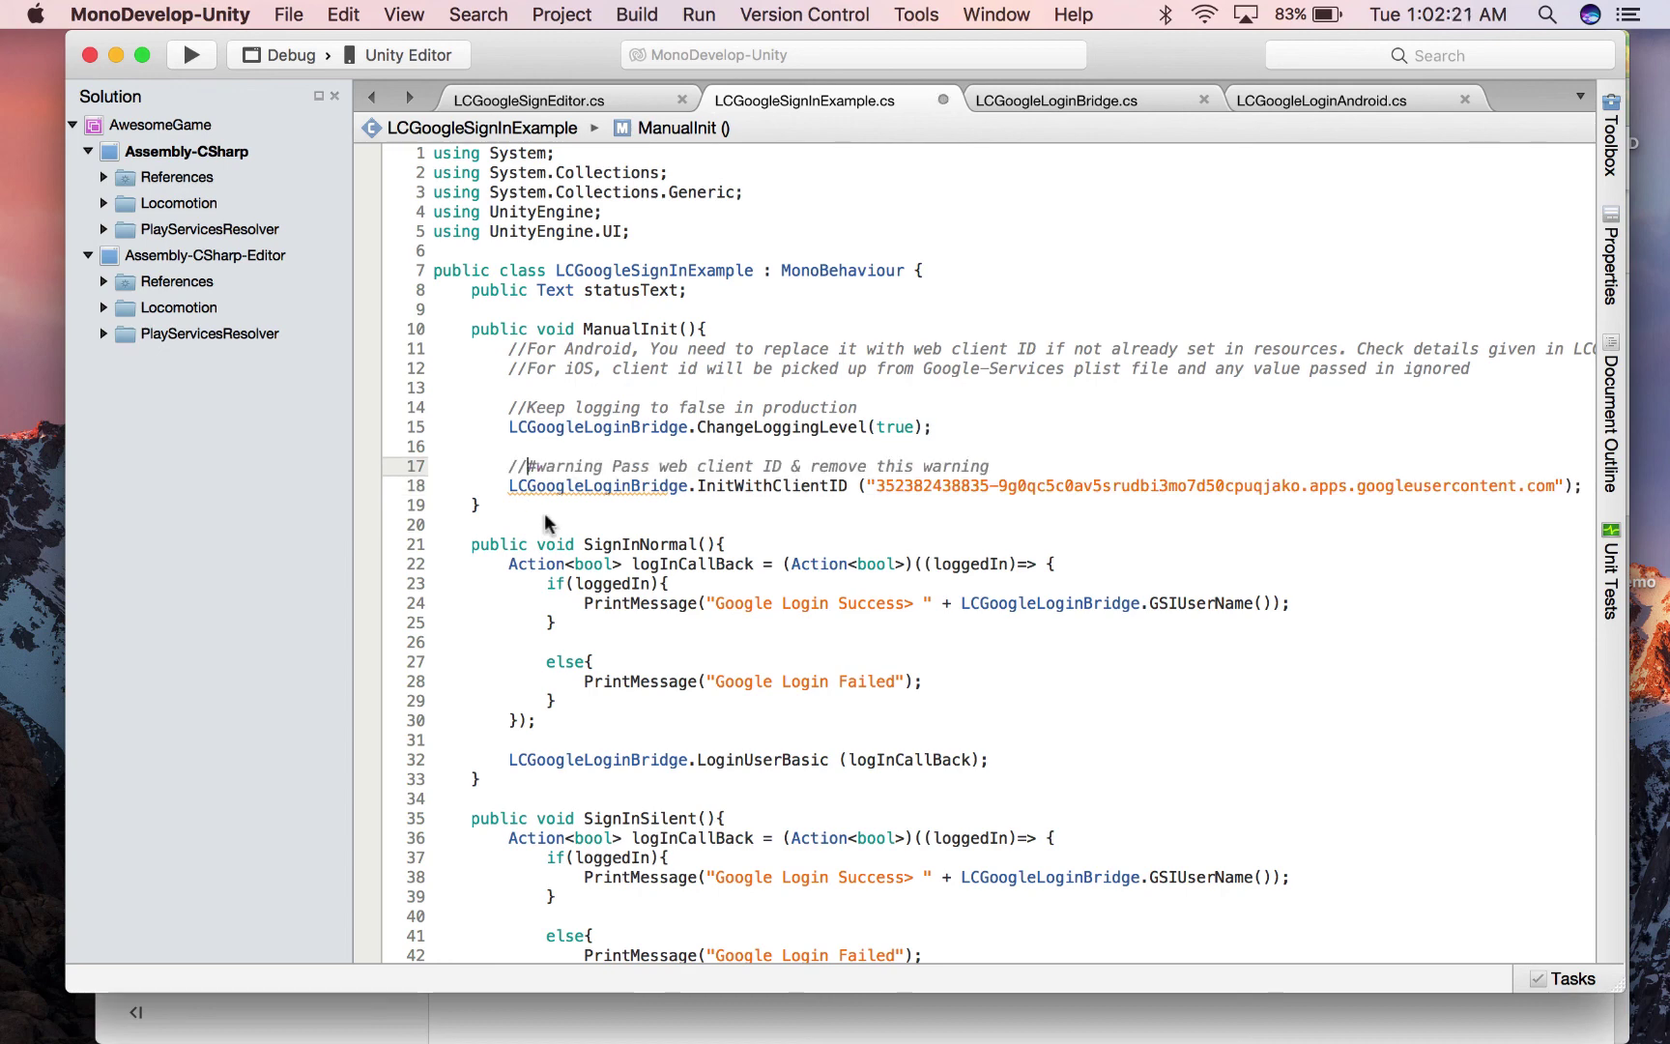
key(super+s)
scroll(589, 526, down, 2)
scroll(589, 526, down, 3)
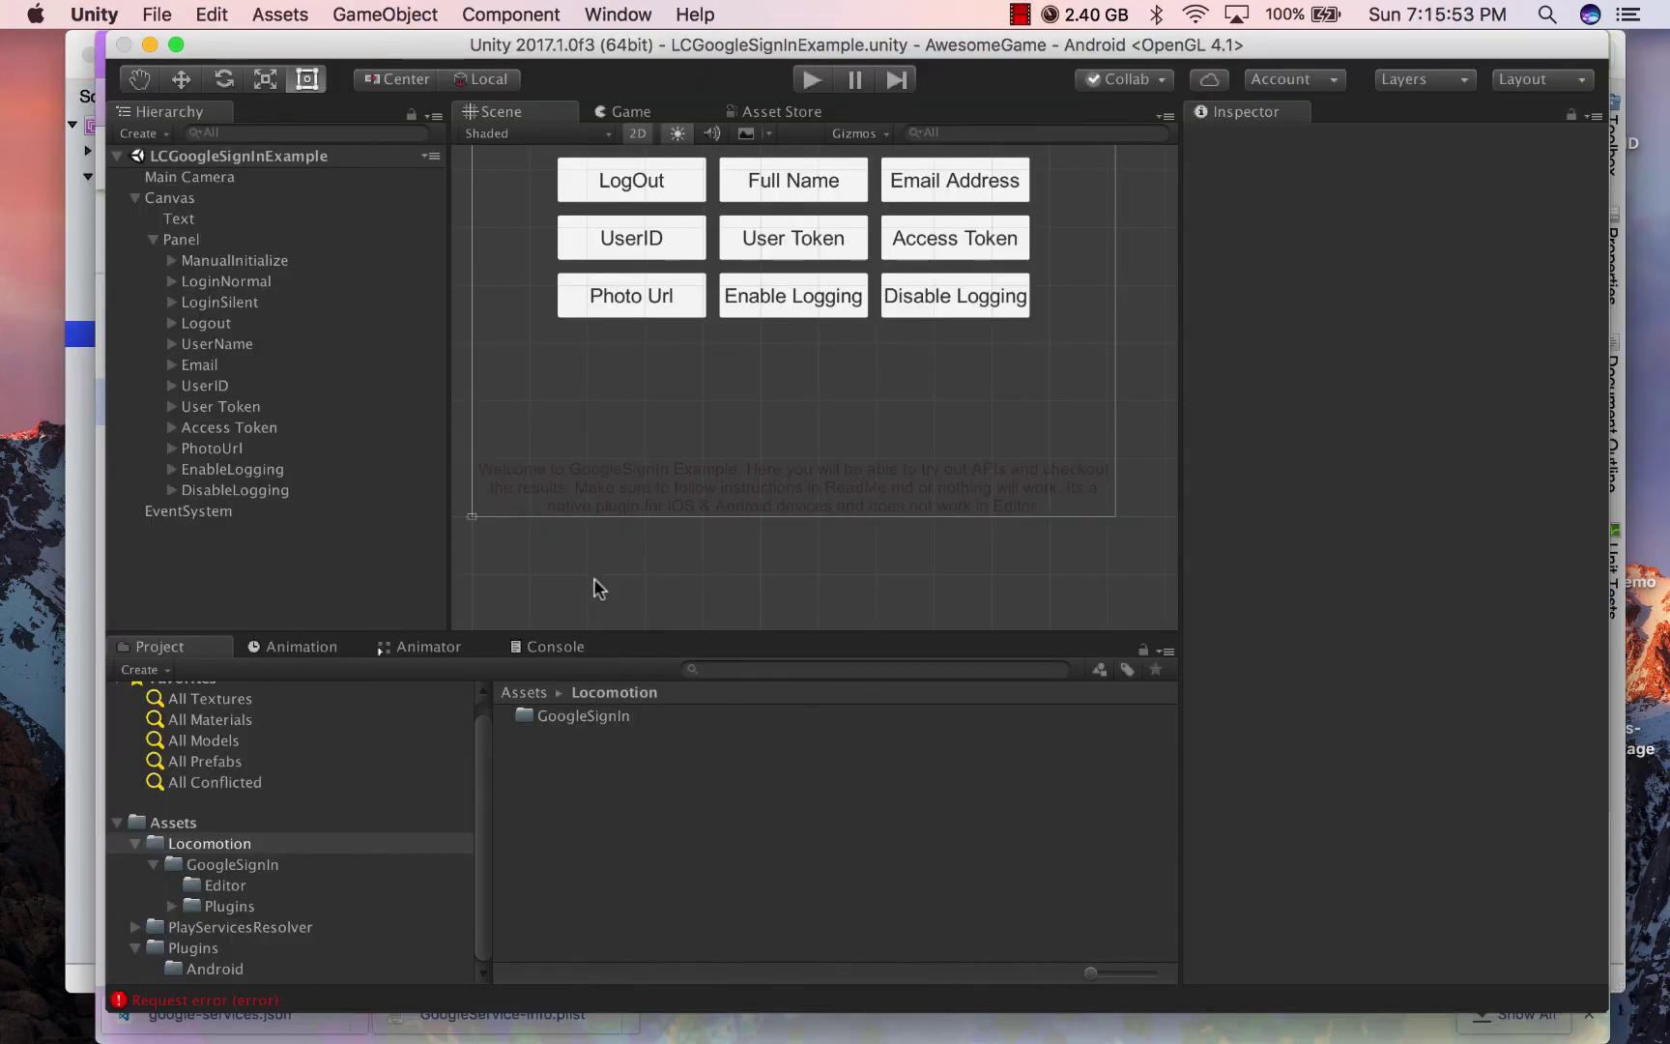
- Run the scene, manually initialize sign-in, and inspect LCGoogleLoginBridge under DontDestroyOnLoad
click(809, 81)
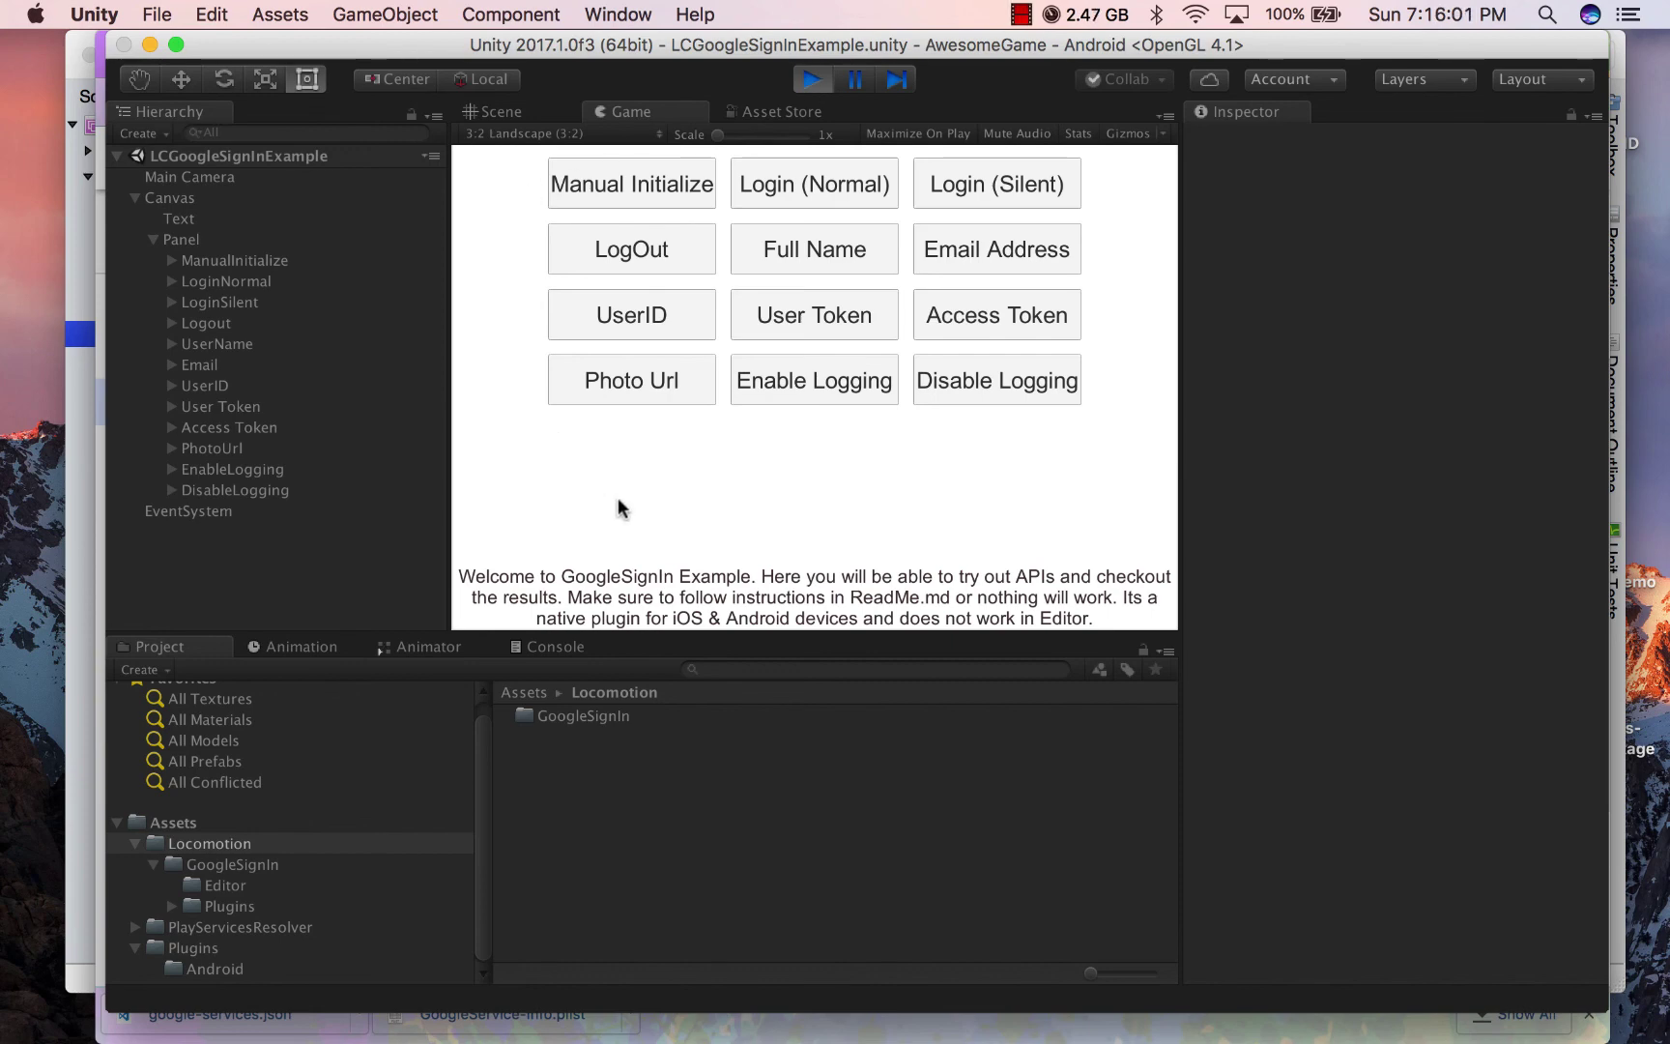
click(652, 175)
click(543, 647)
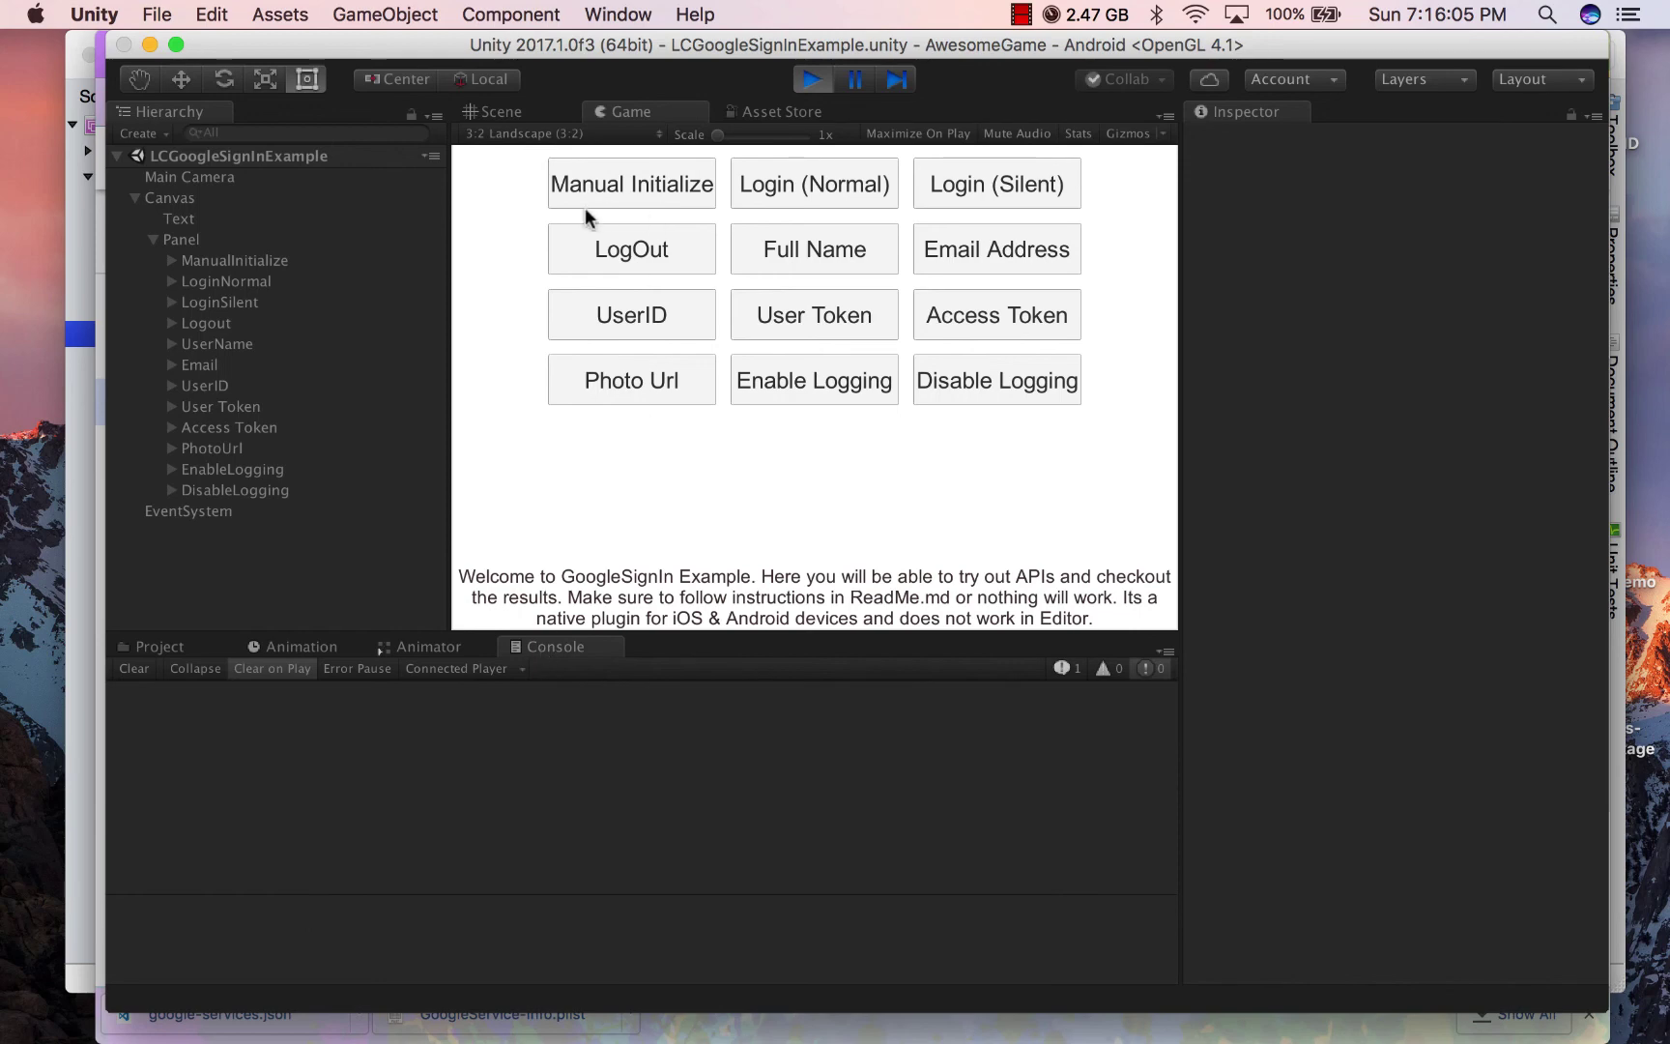
click(638, 190)
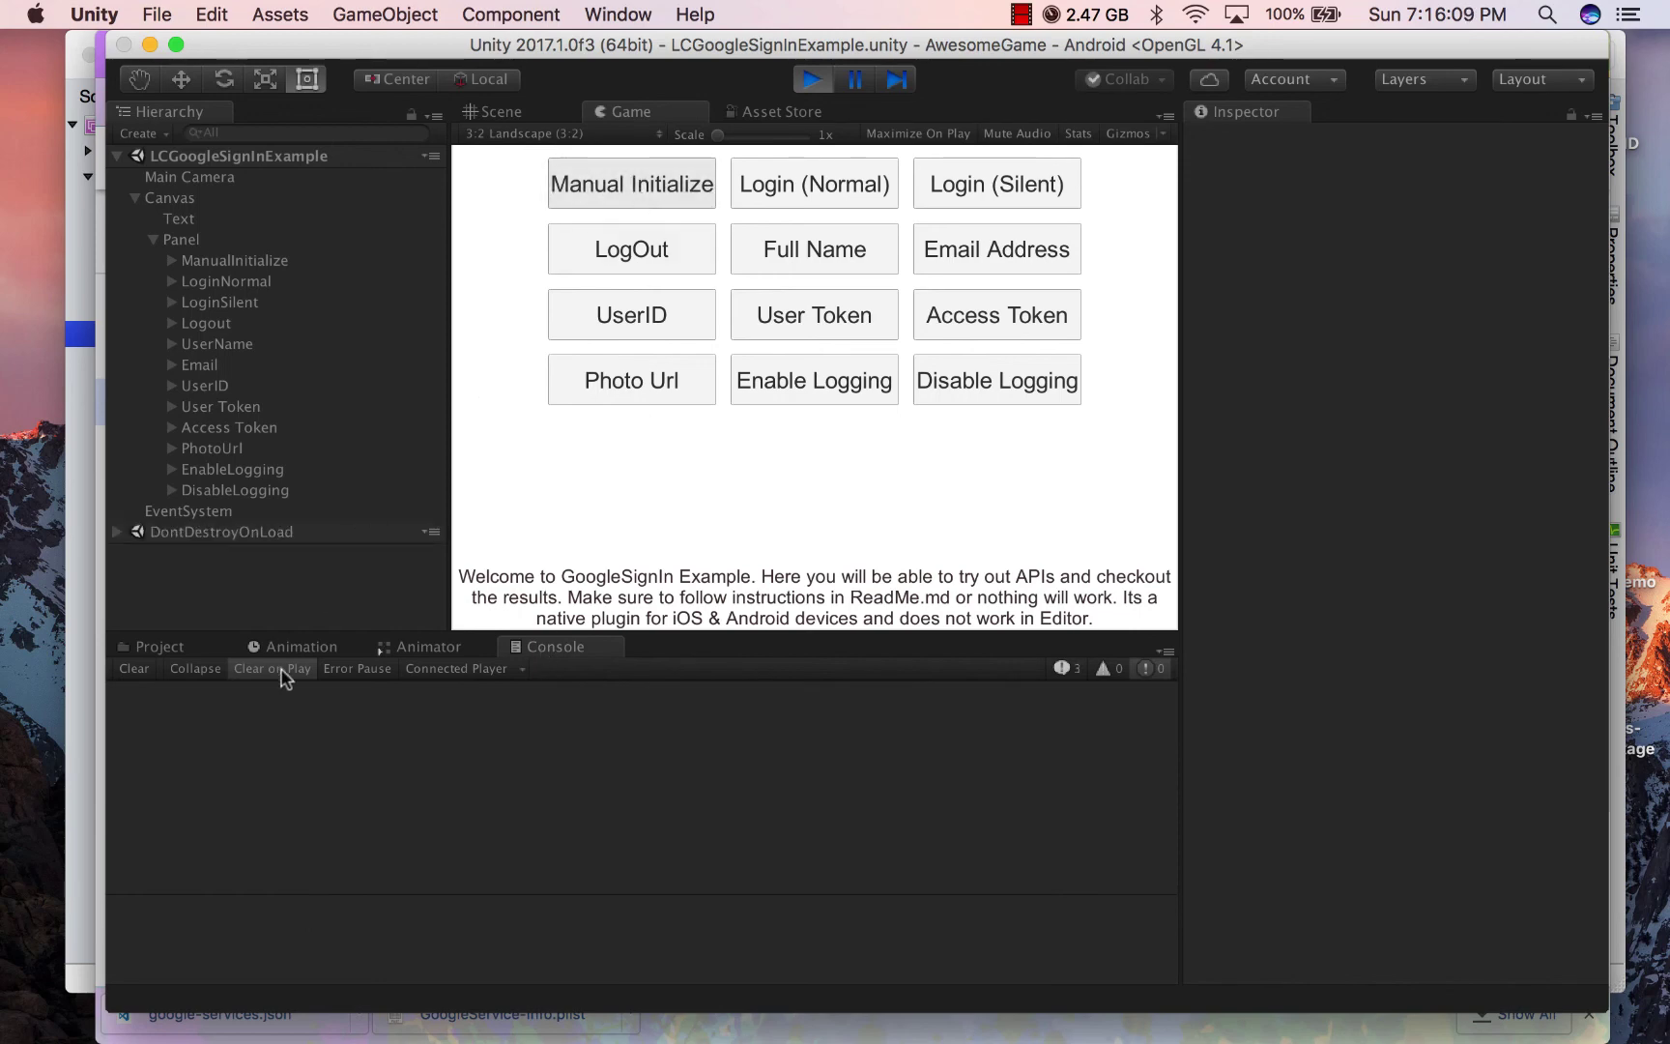
click(117, 533)
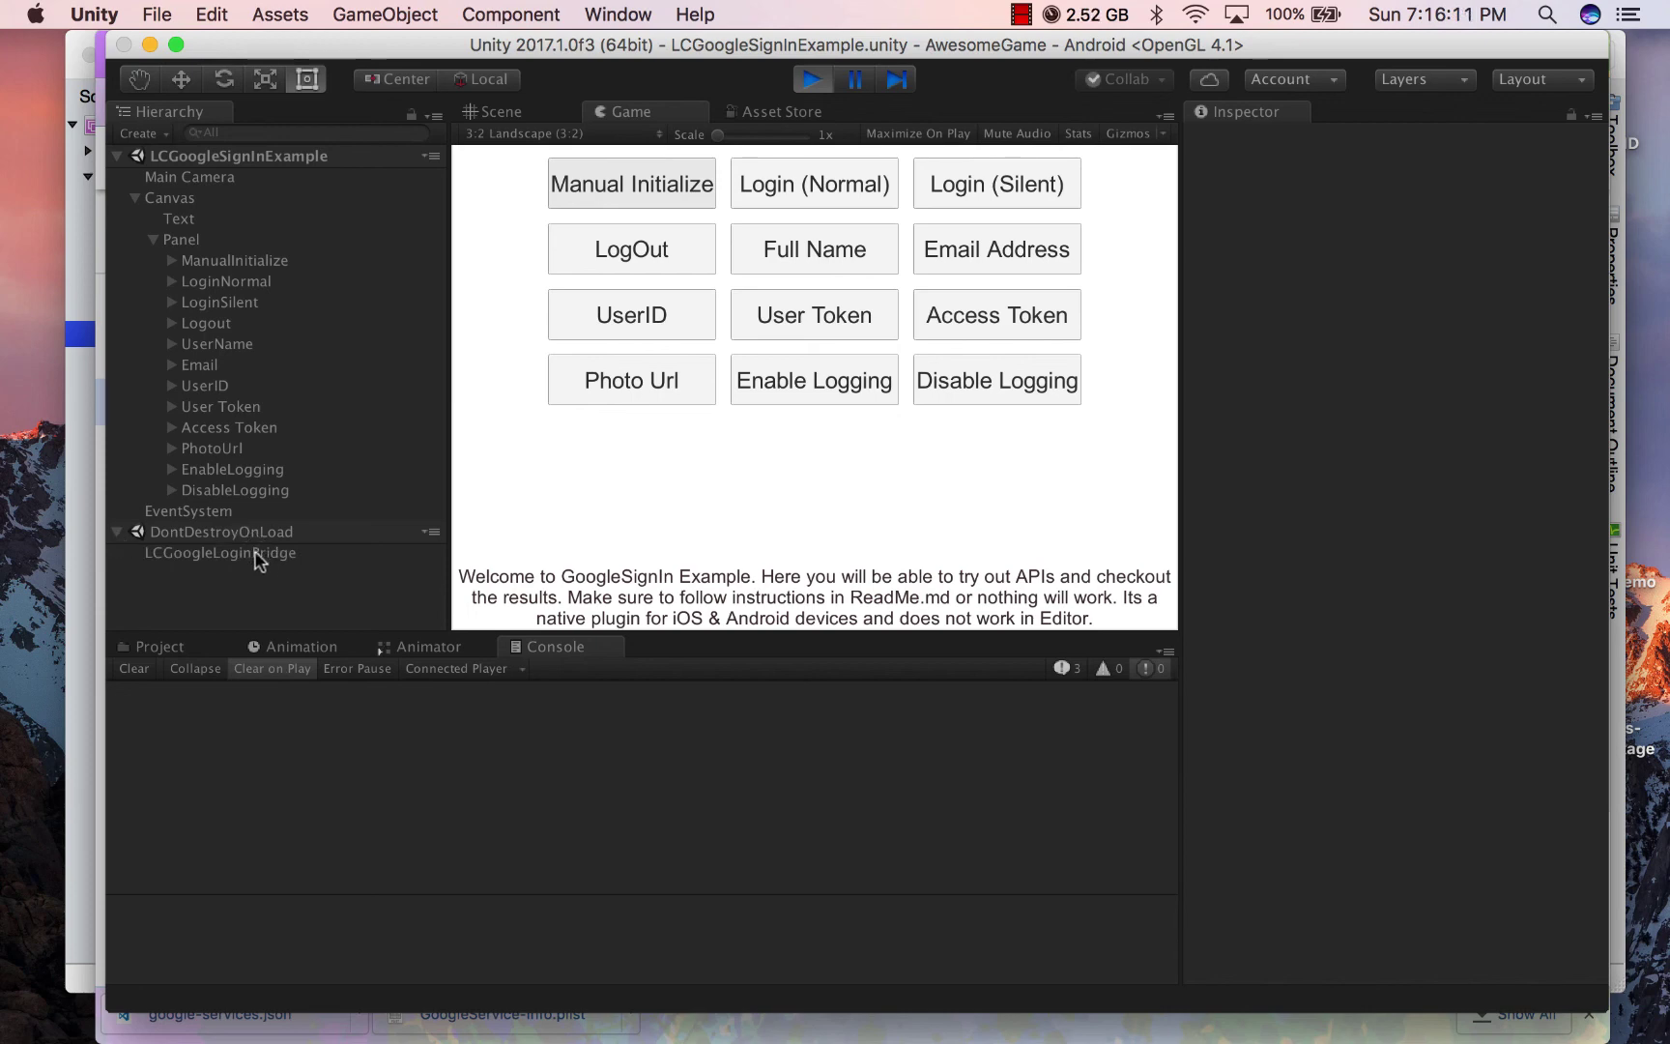
click(255, 553)
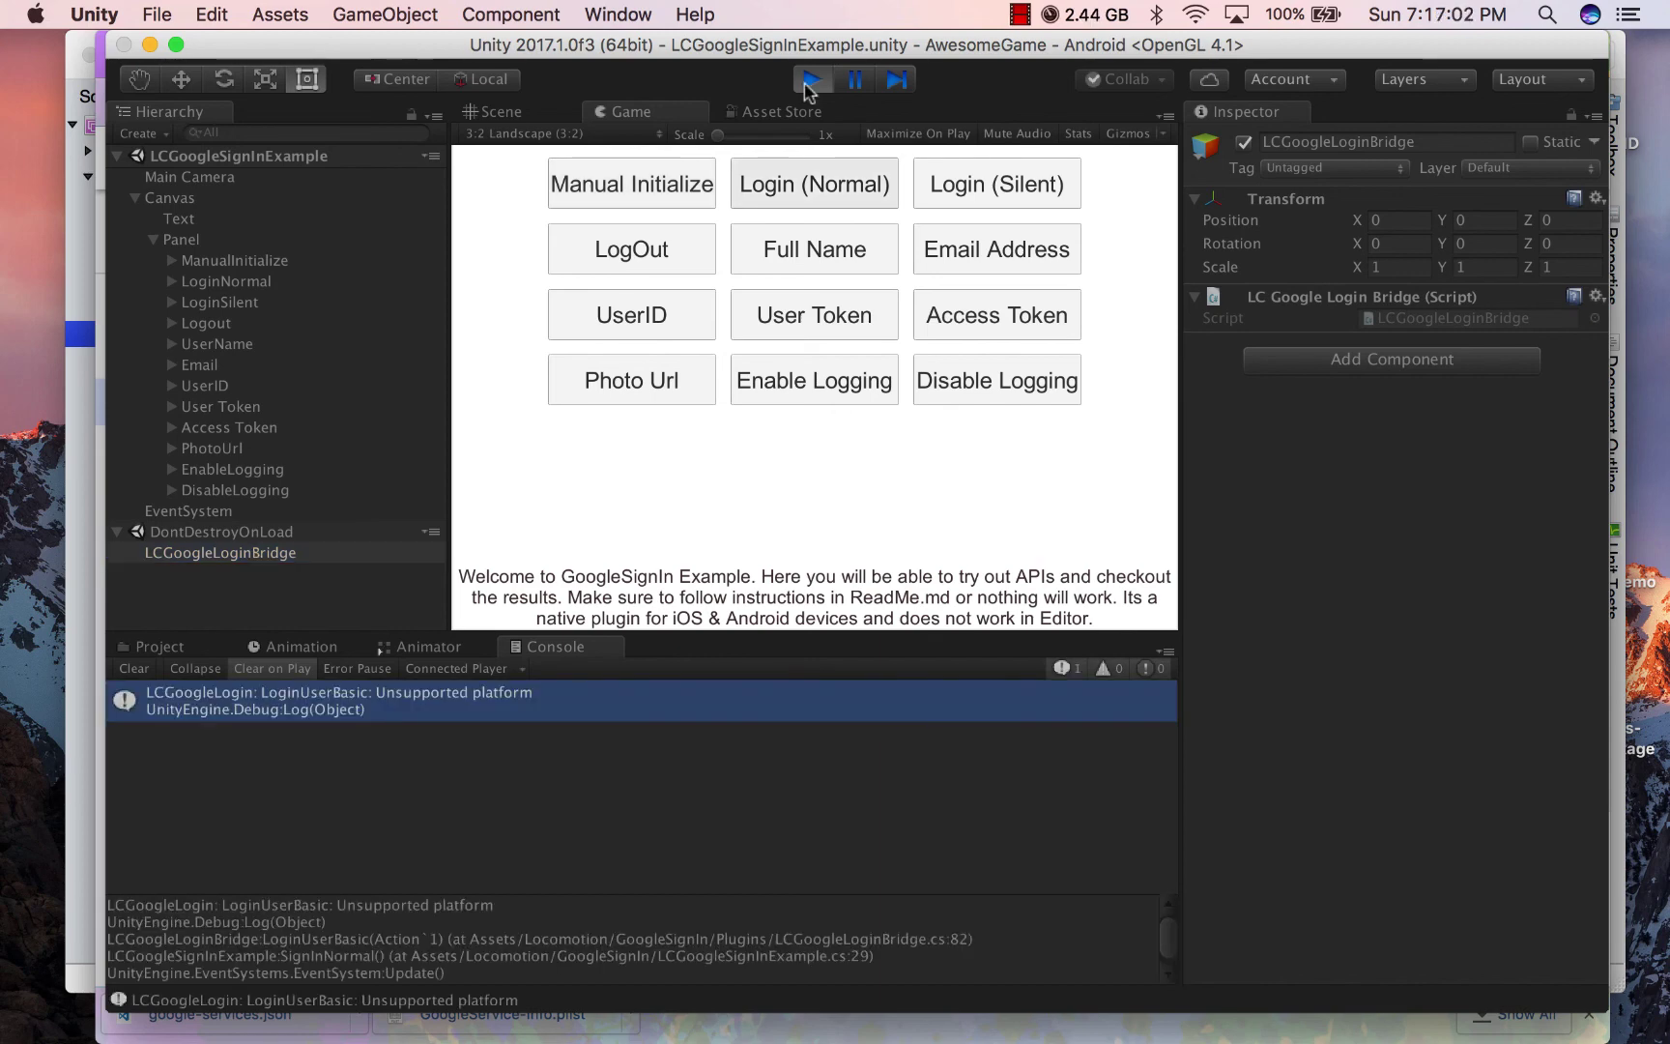
- Stop play mode and add the open example scene in Build Settings
click(811, 80)
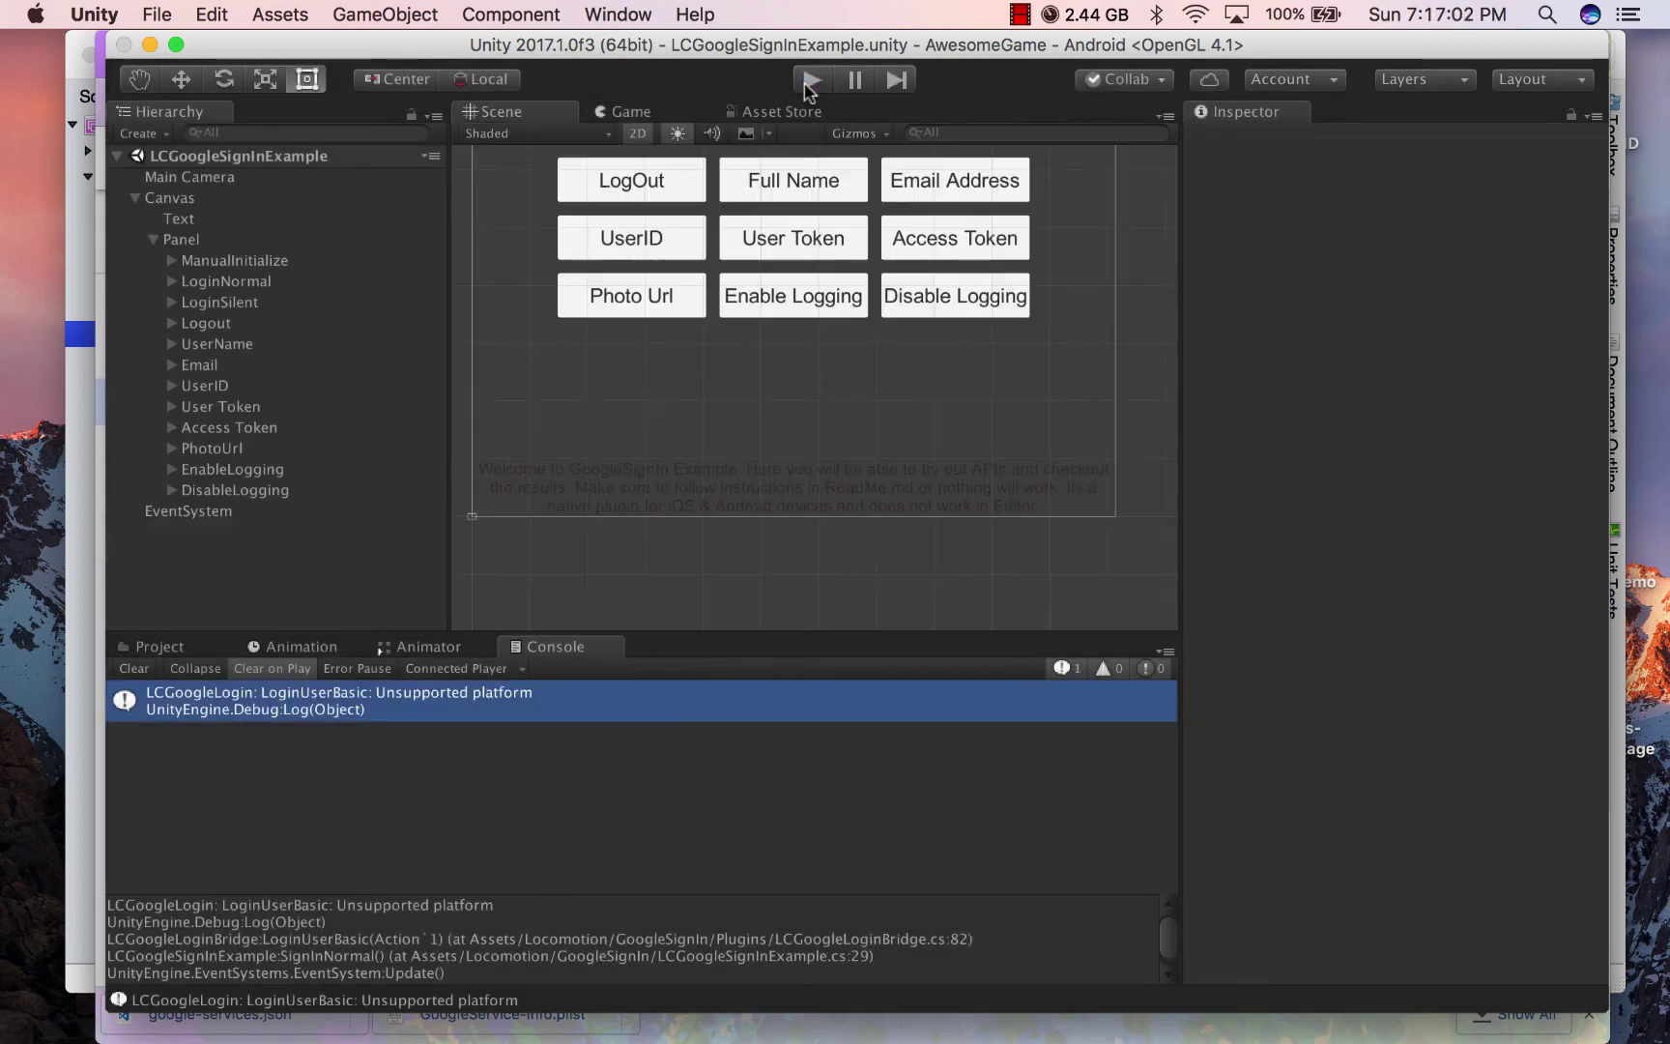
click(156, 13)
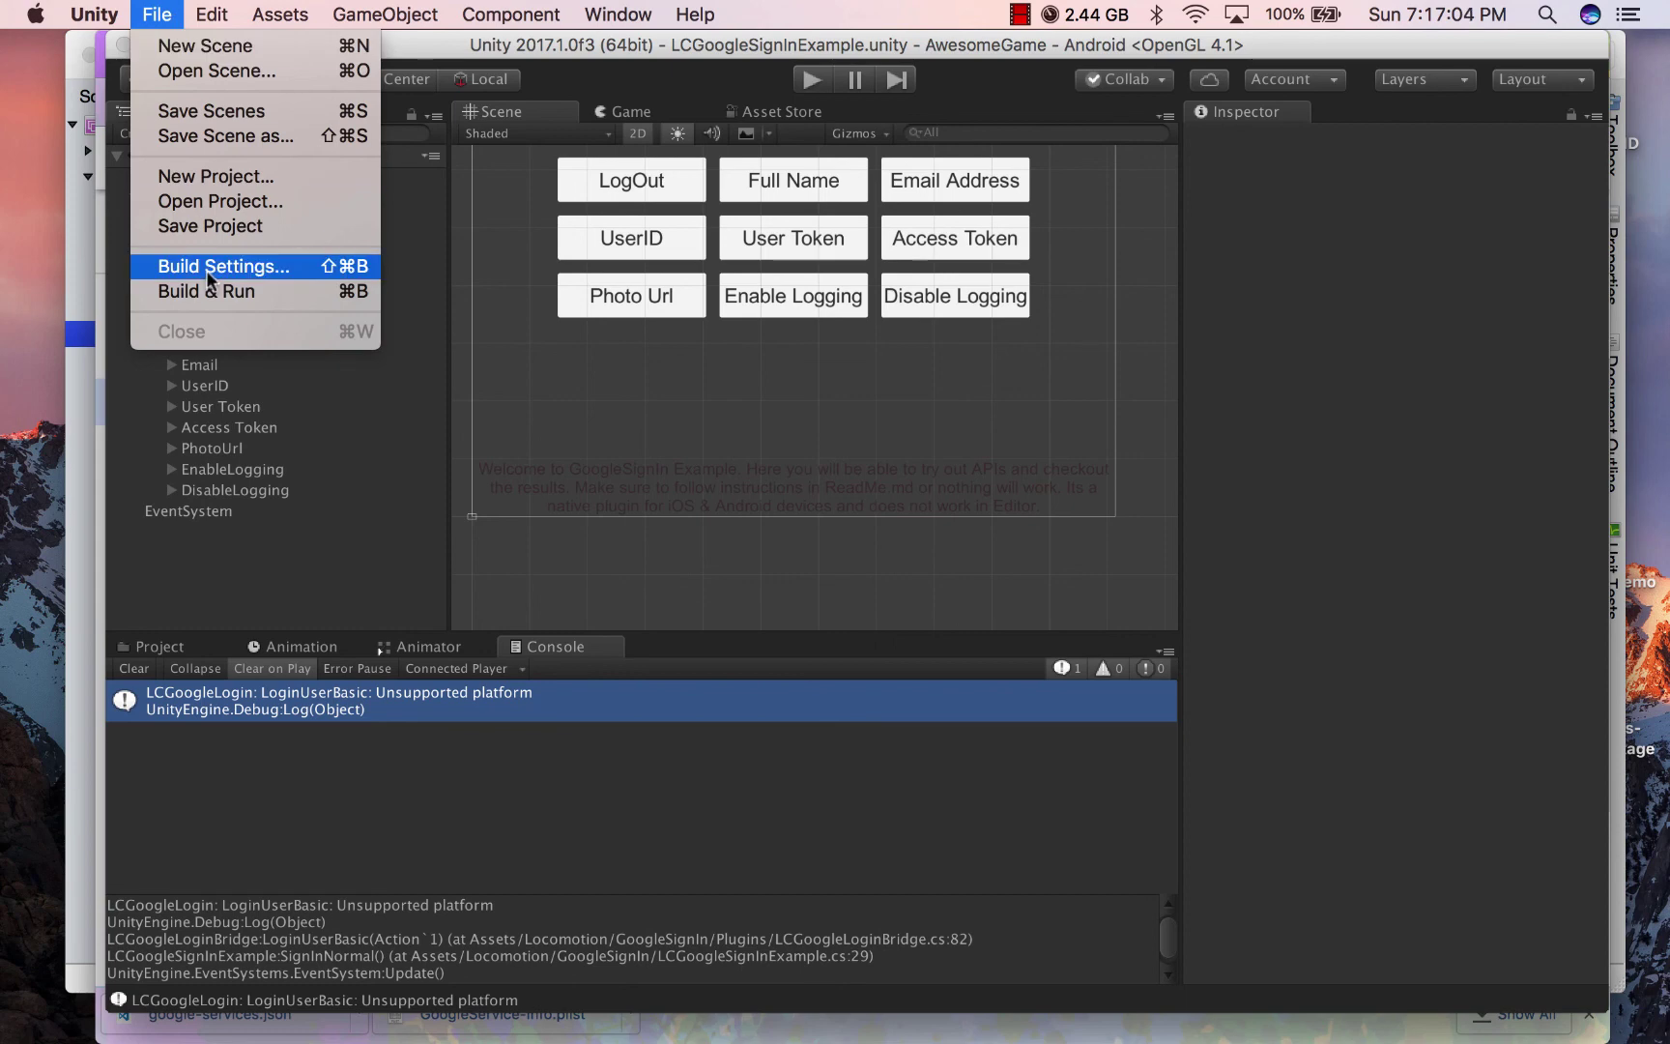
click(290, 525)
click(163, 12)
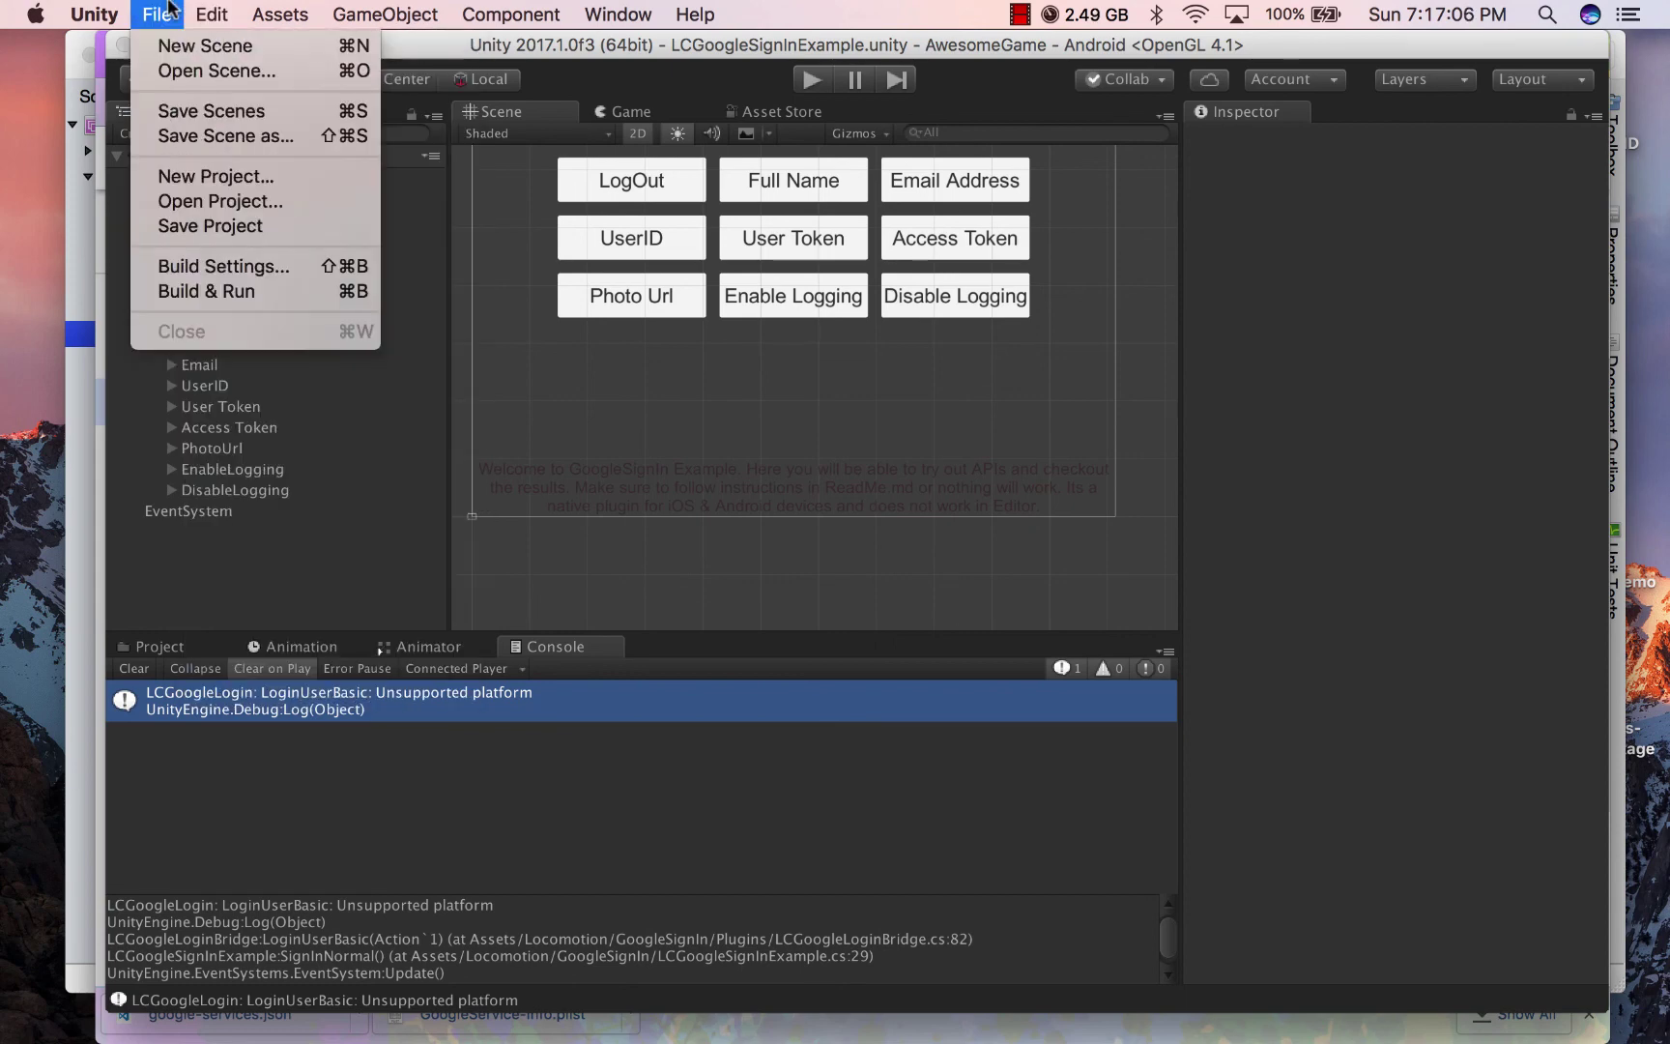
click(213, 263)
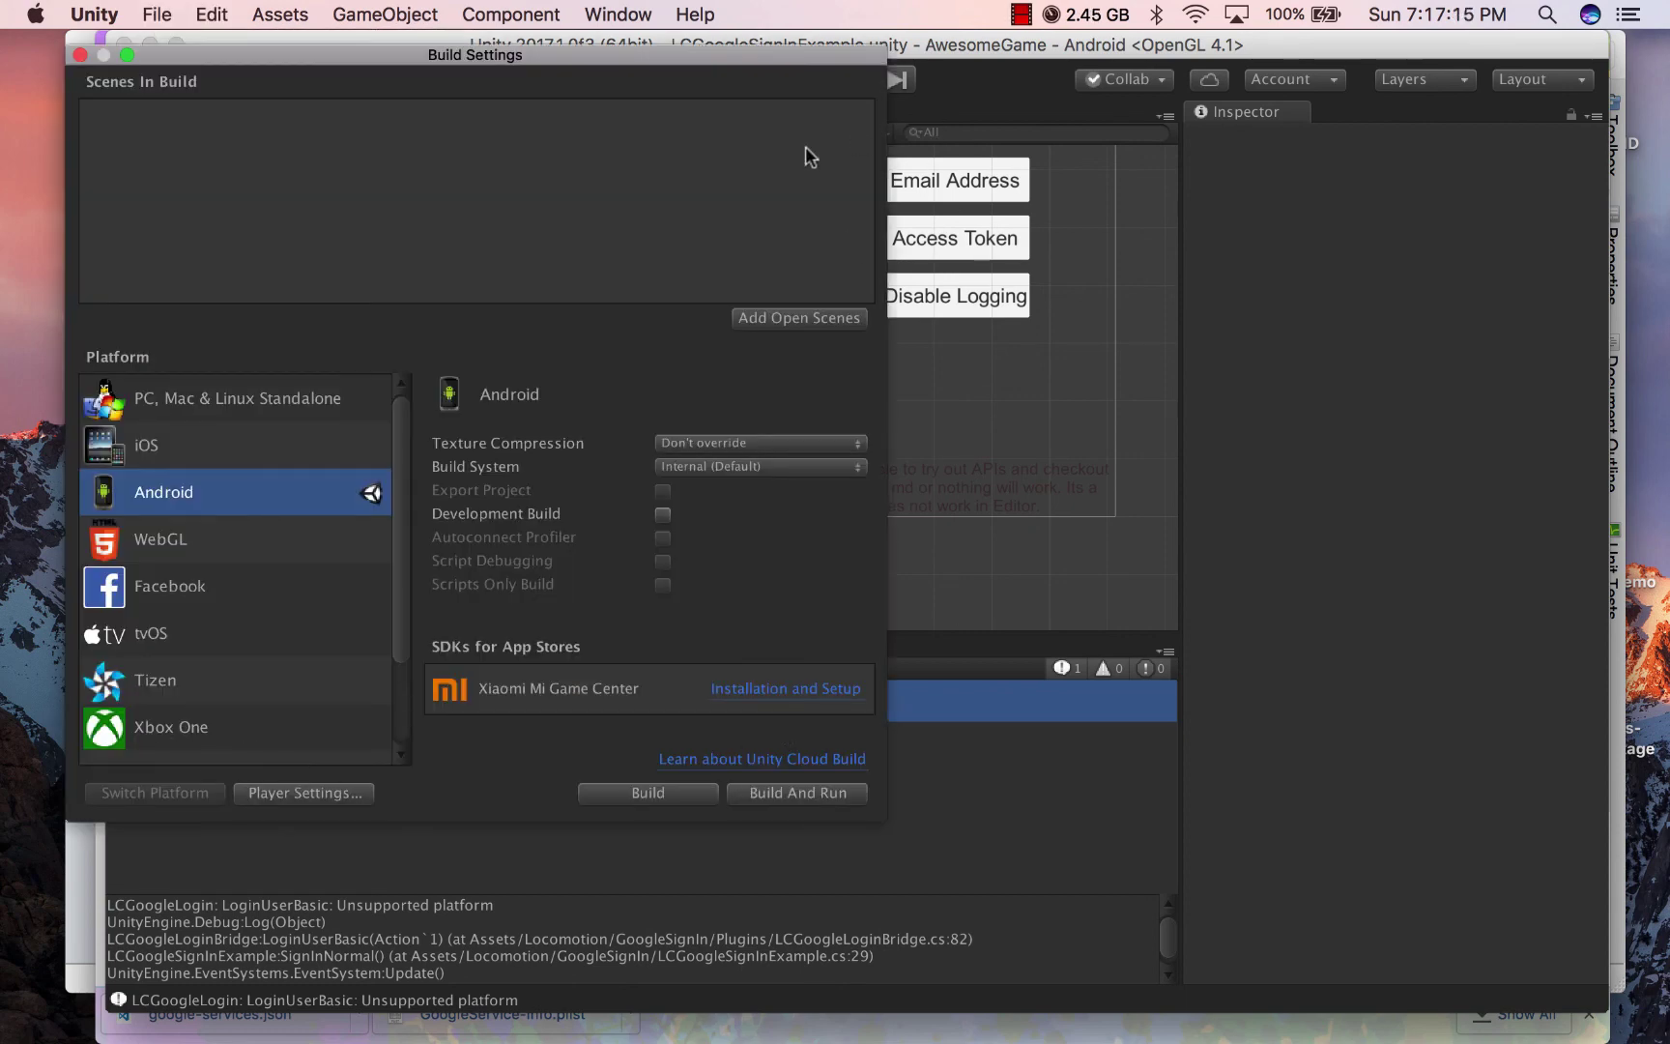
click(815, 313)
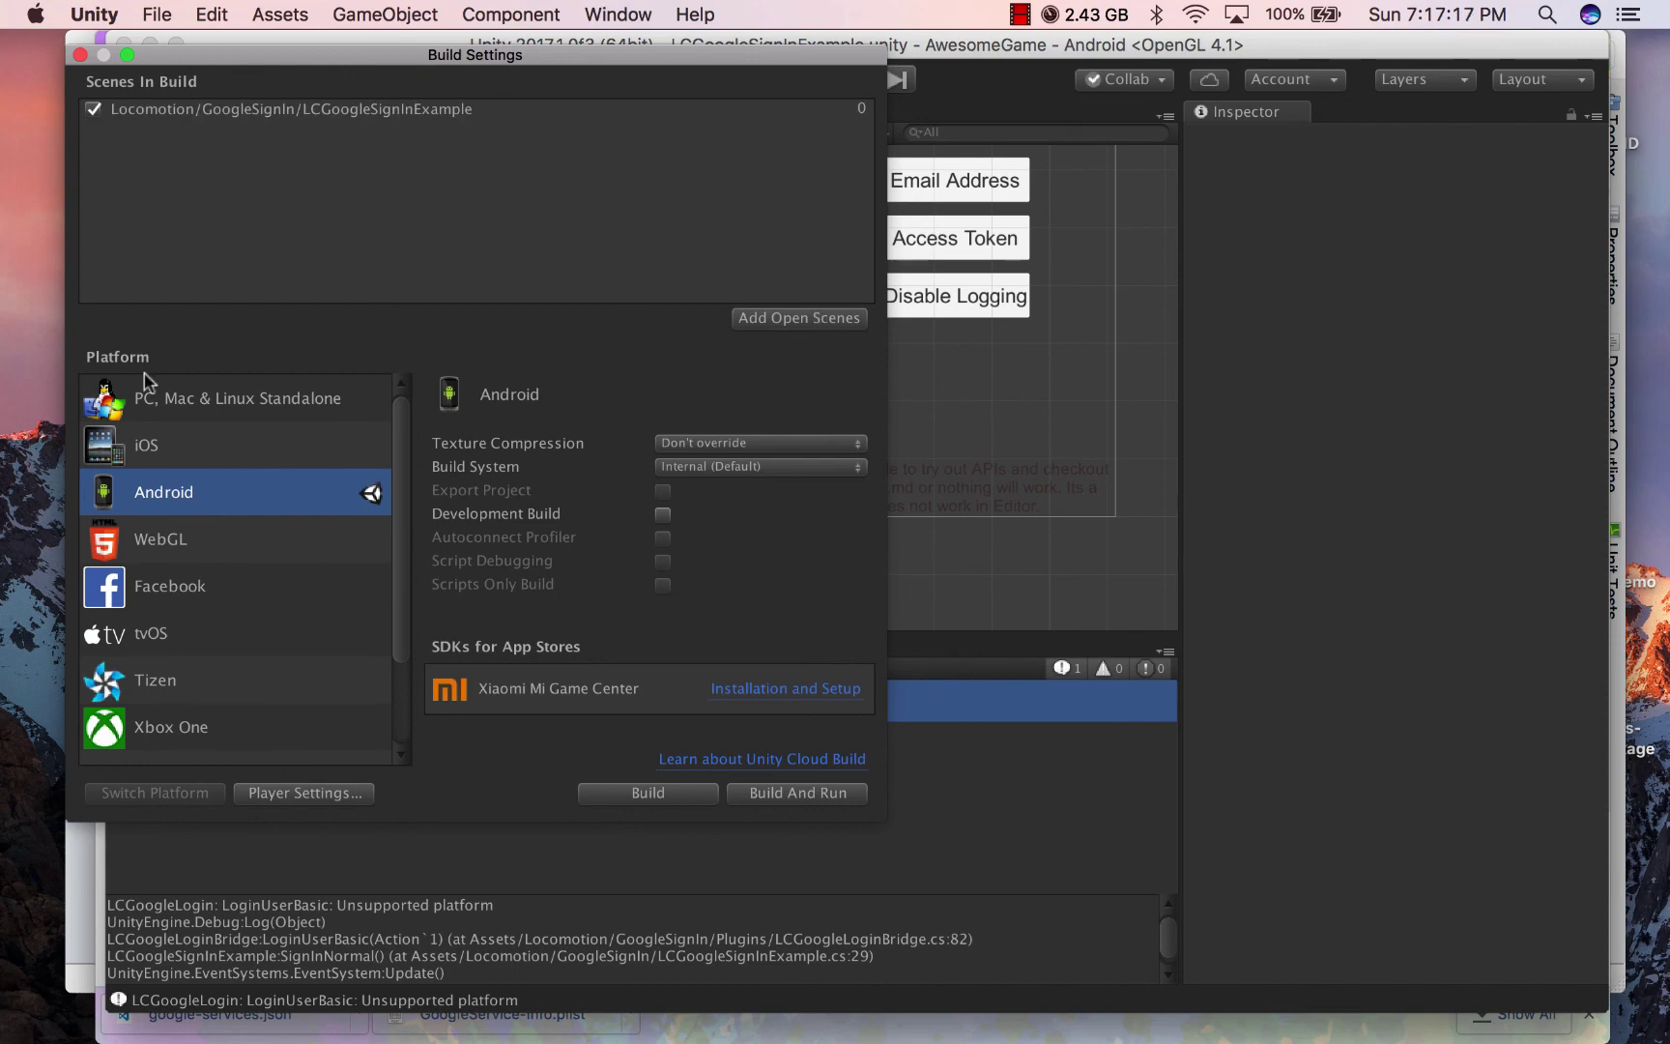
- Review the Player Settings, including the package name's company part
click(313, 792)
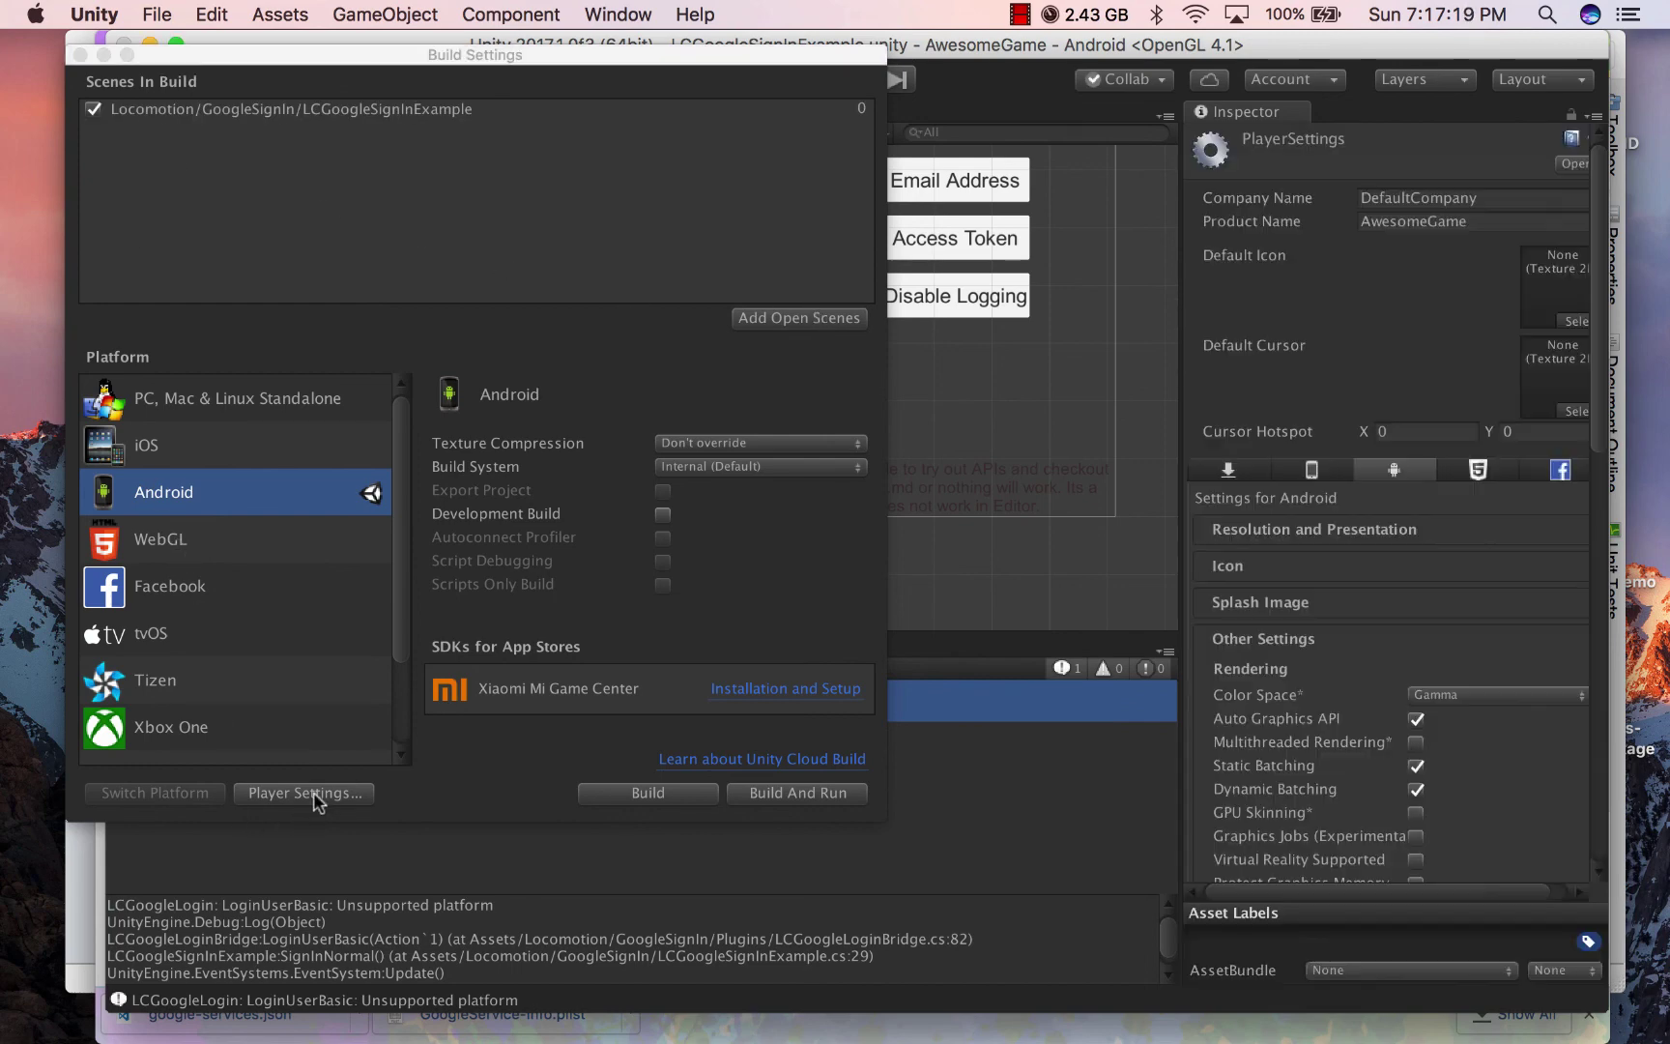
scroll(1379, 652, down, 10)
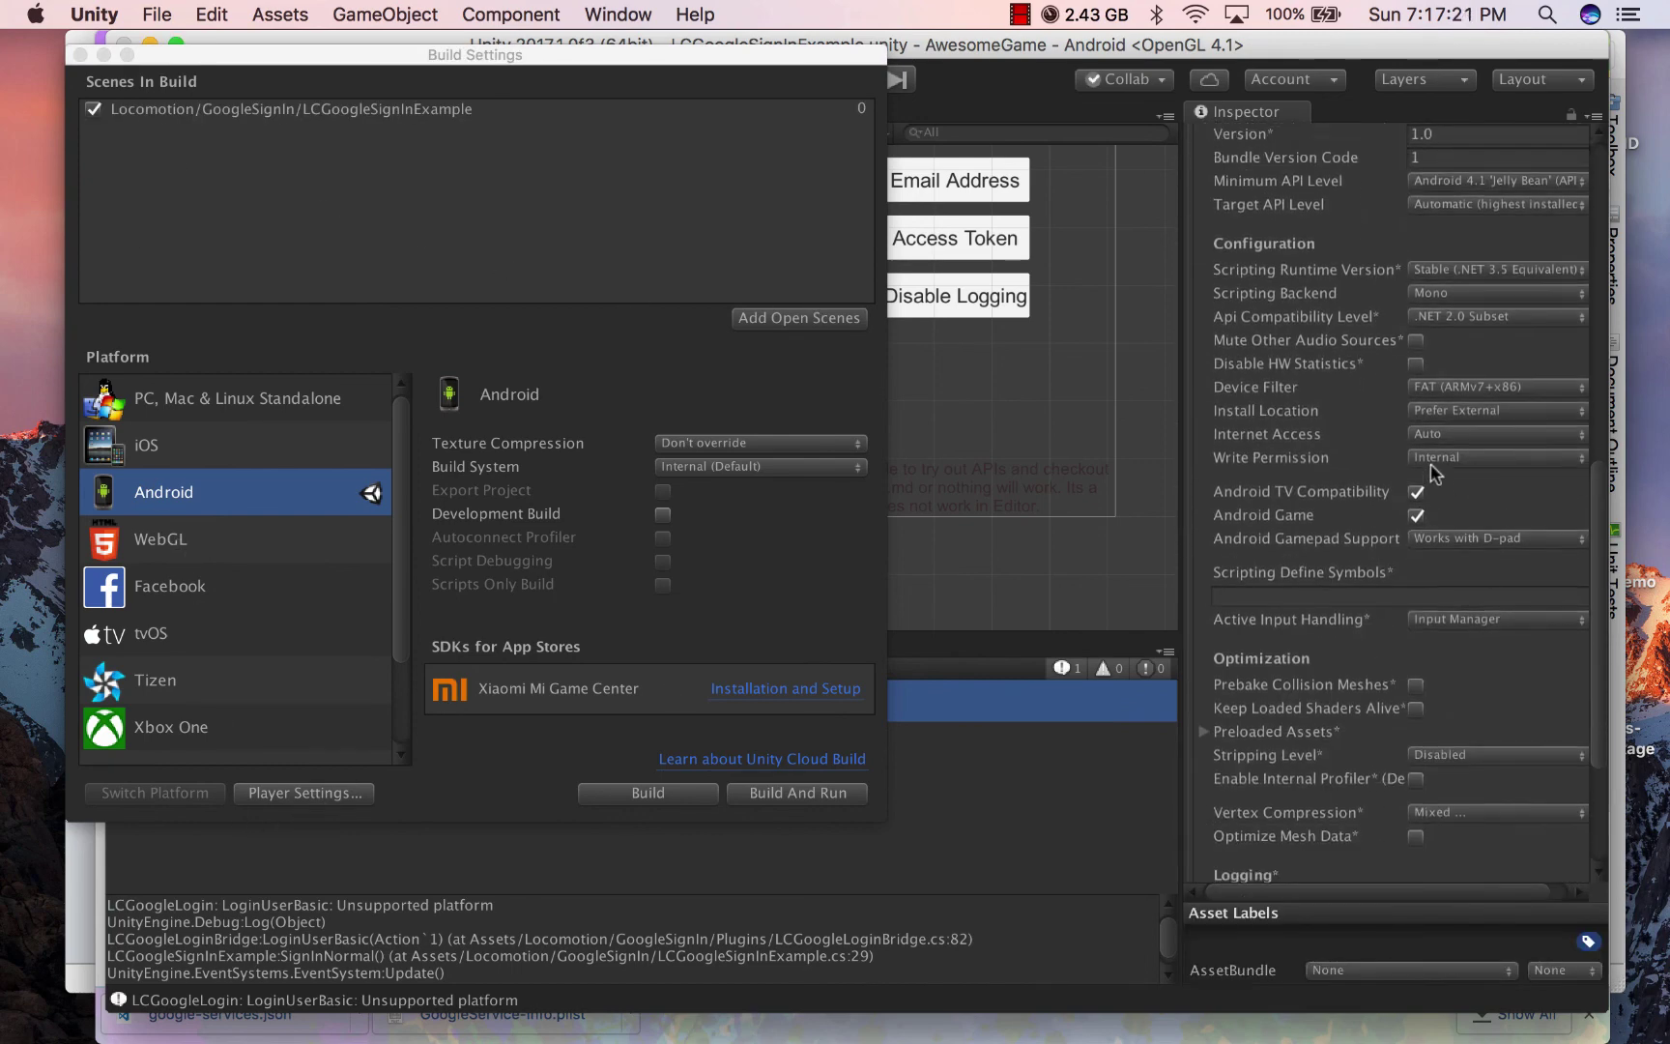
scroll(1430, 462, up, 3)
scroll(1391, 447, down, 1)
double_click(1464, 269)
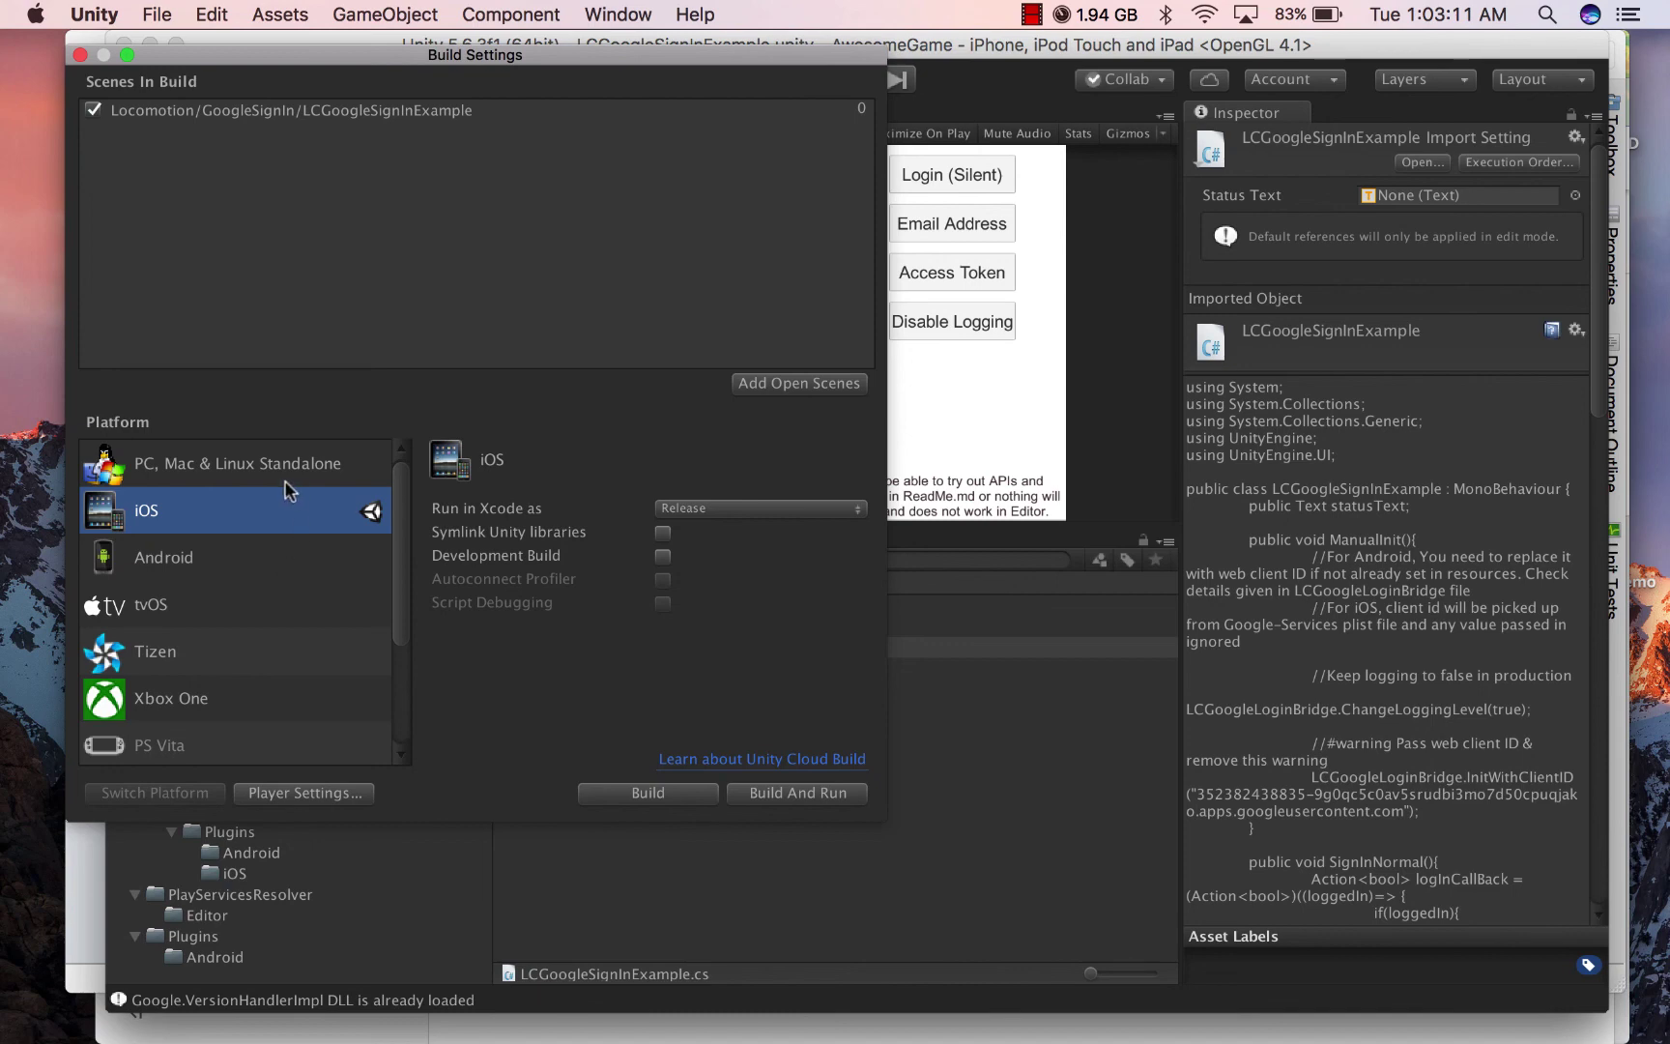
- Build the project for iOS into the AwesomeiOS2 folder and close Build Settings
click(638, 794)
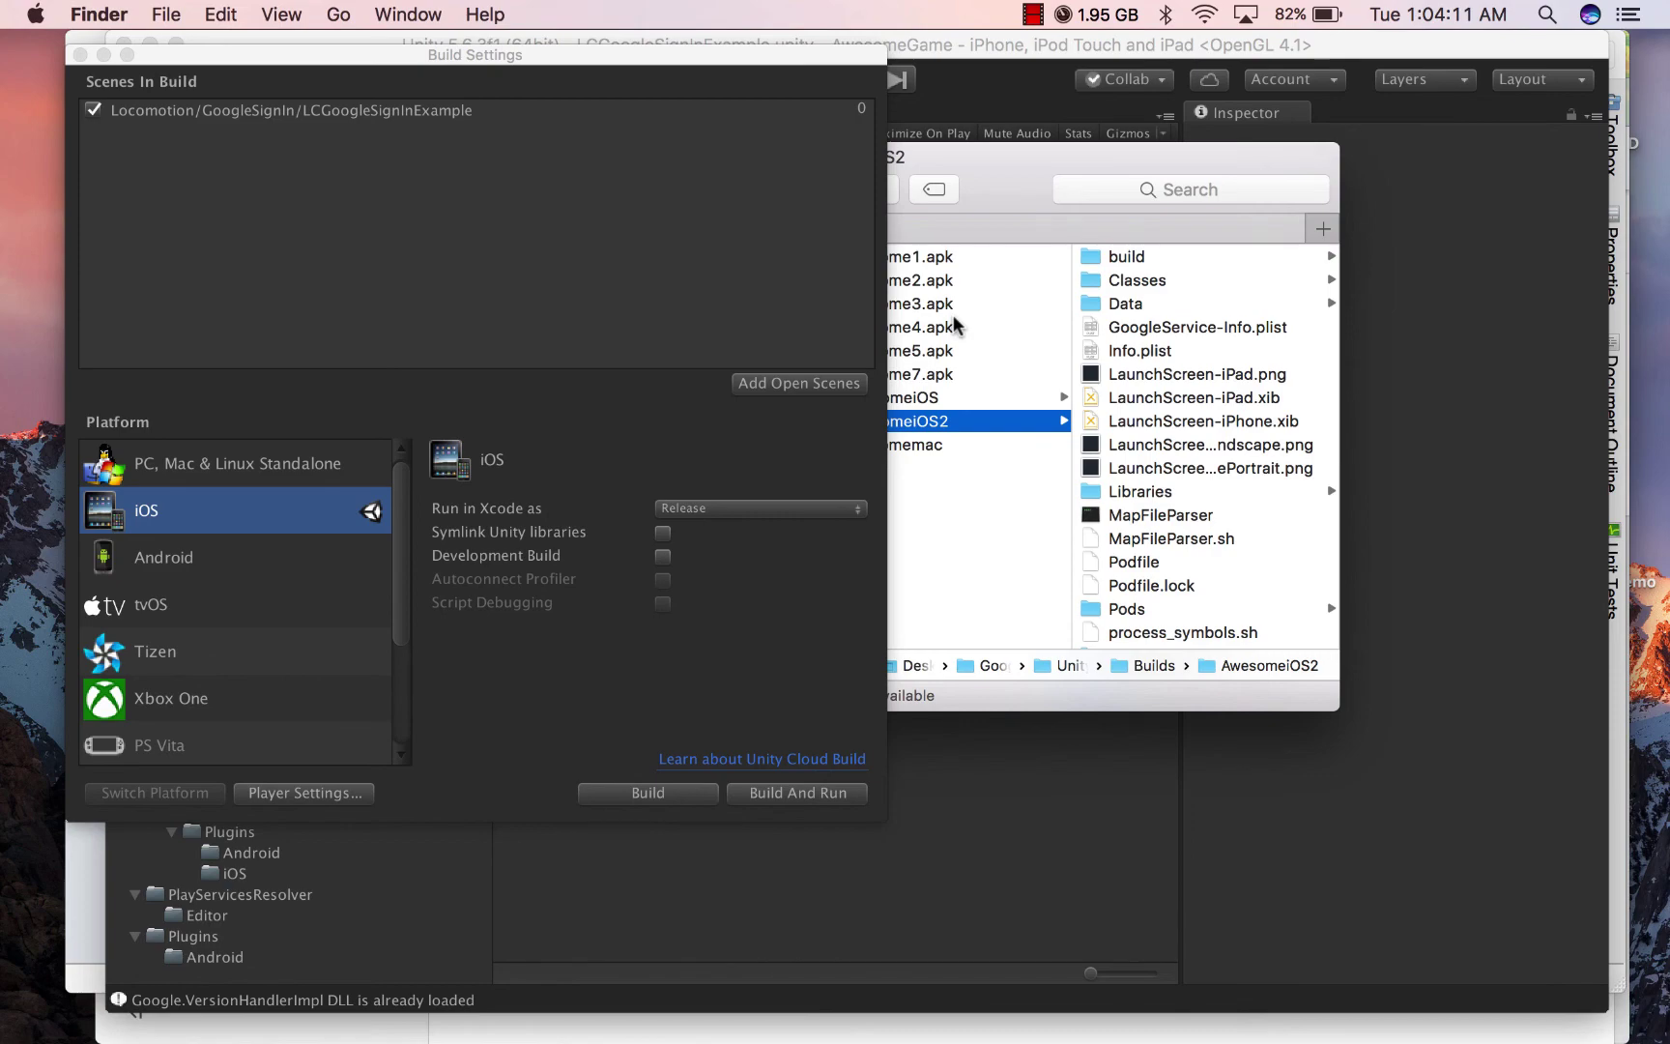
click(608, 283)
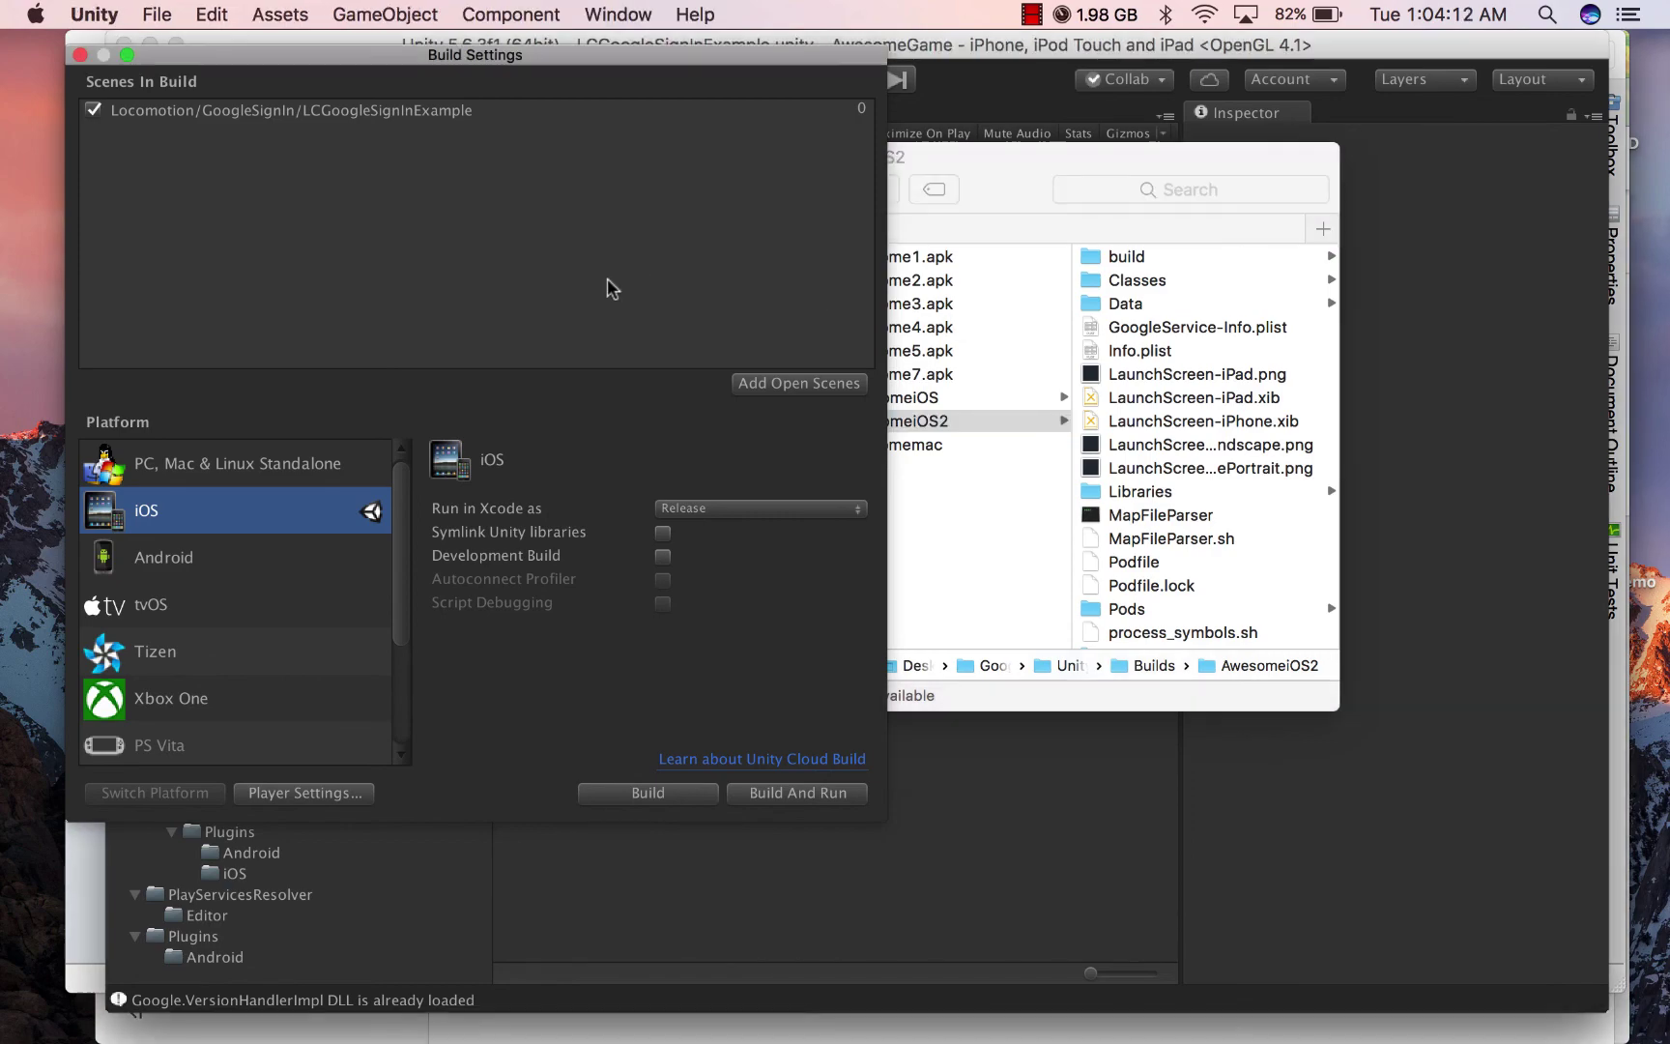
click(80, 55)
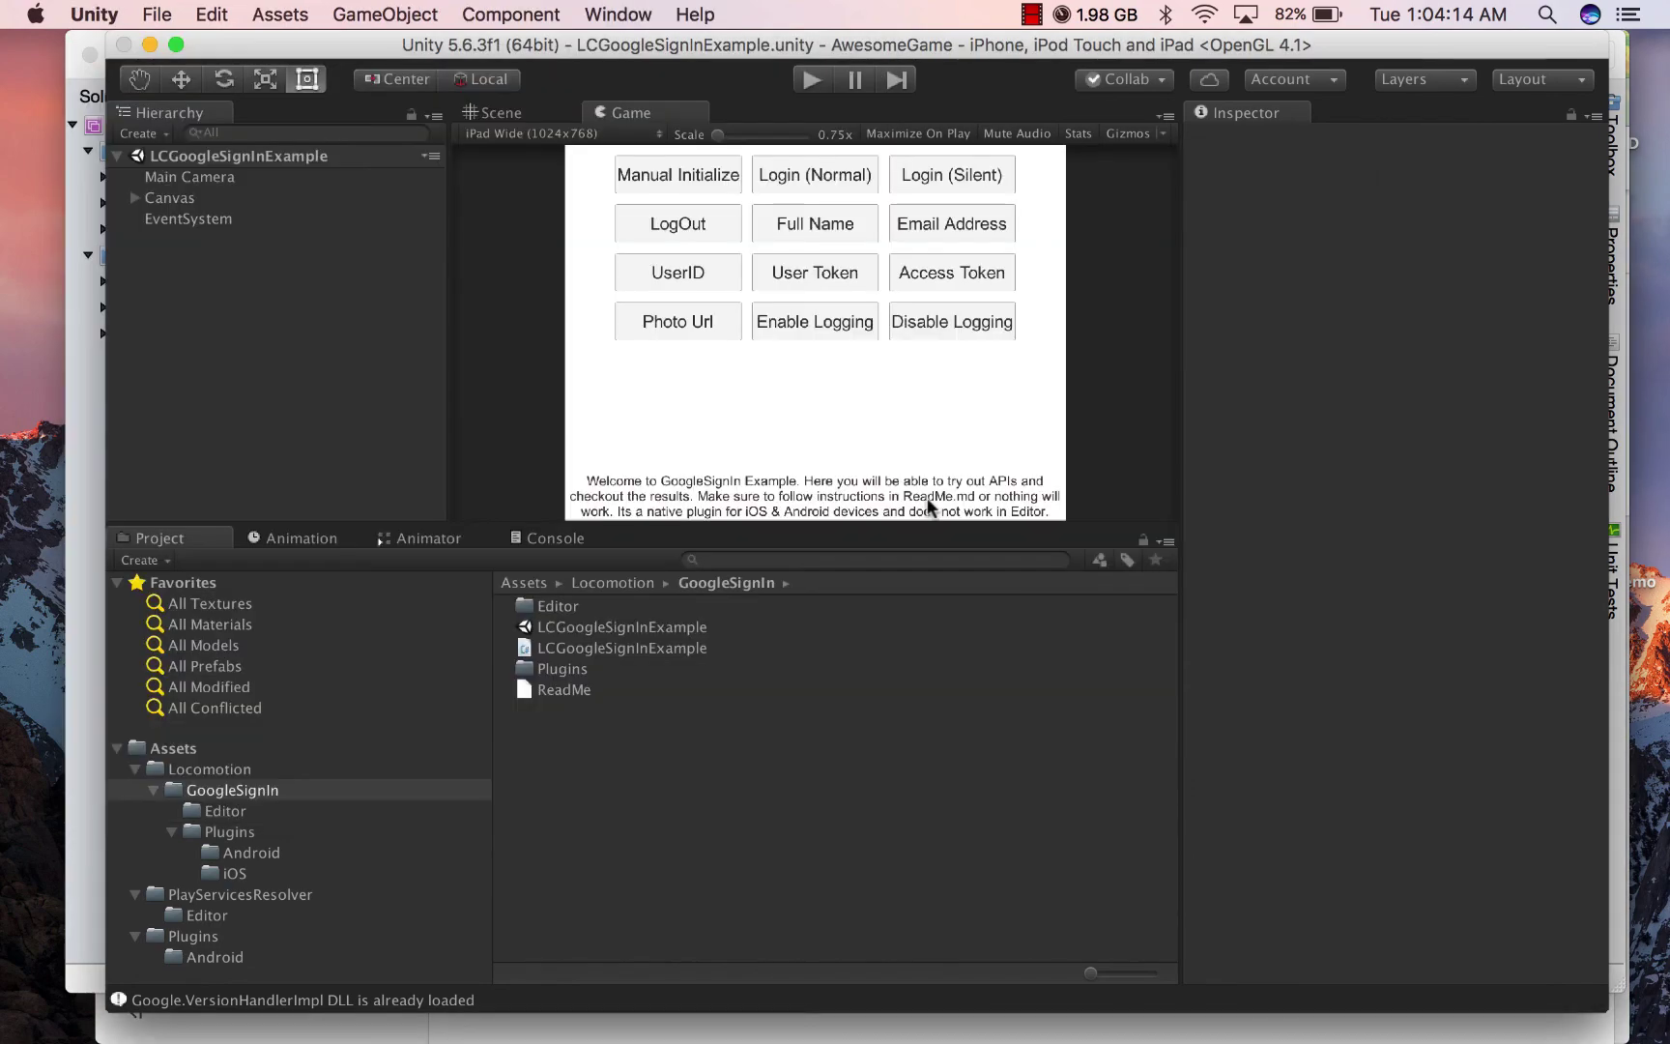
key(ctrl+Up)
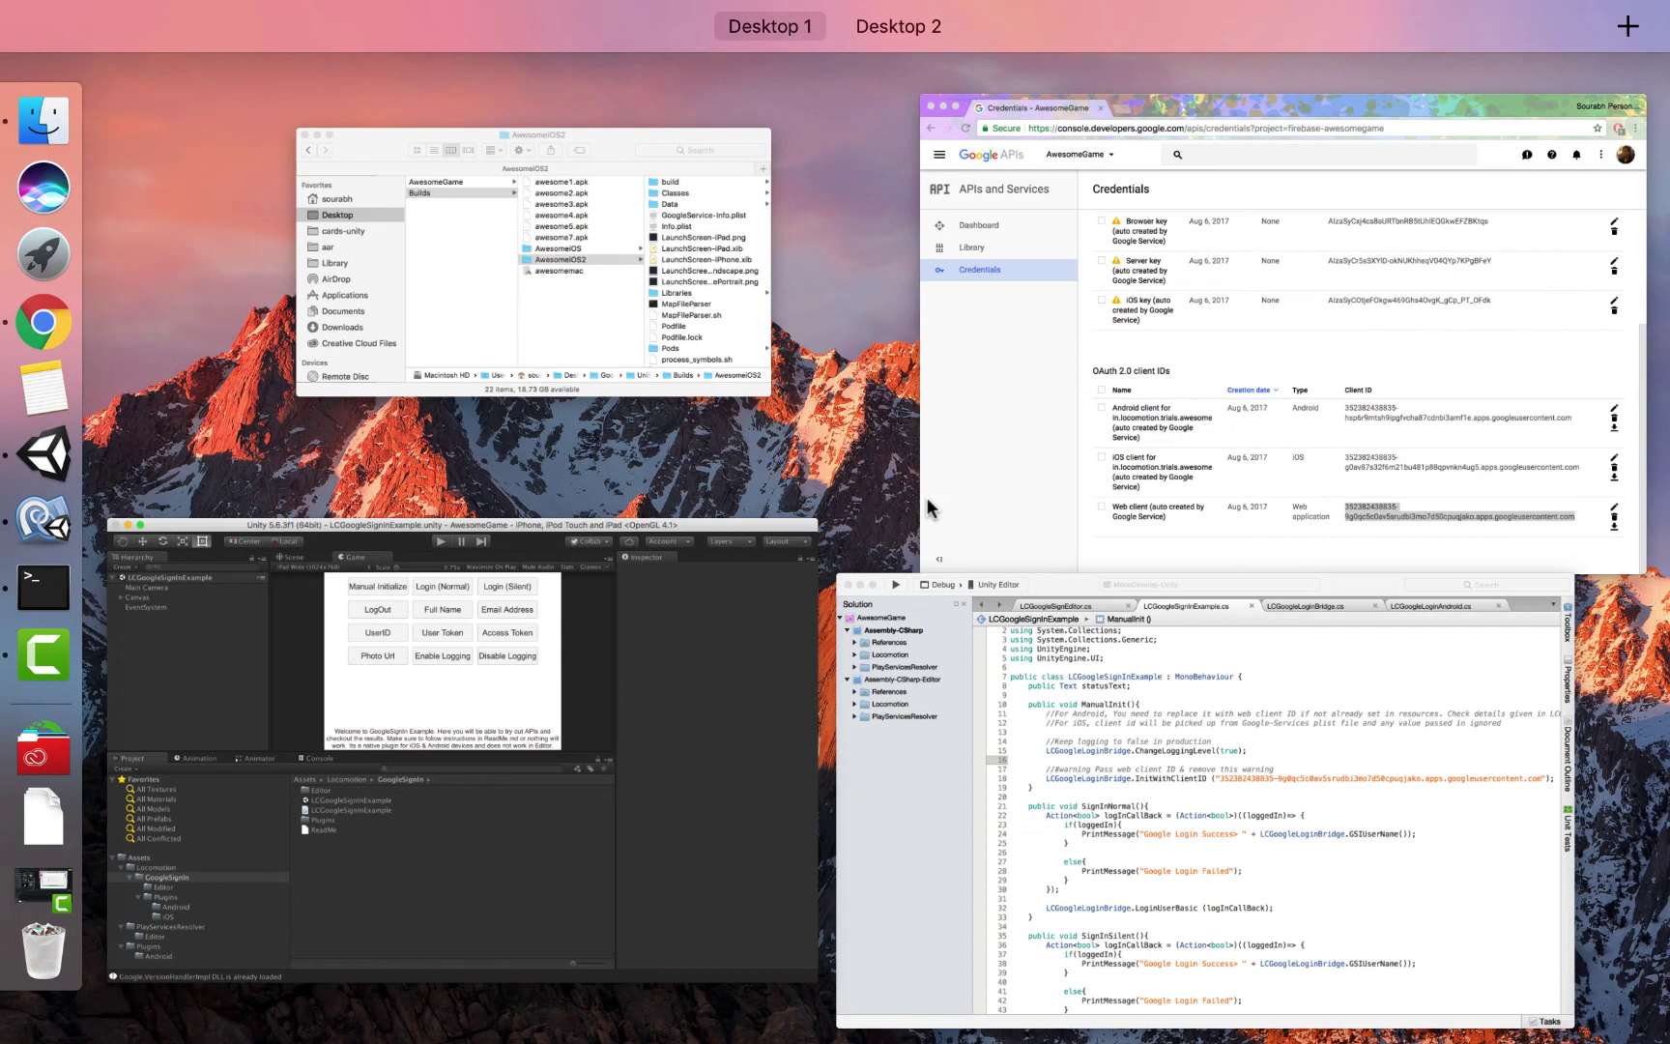
- Bring up the AwesomeiOS2 build folder and preview LaunchScreen-iPhone.xib
click(708, 323)
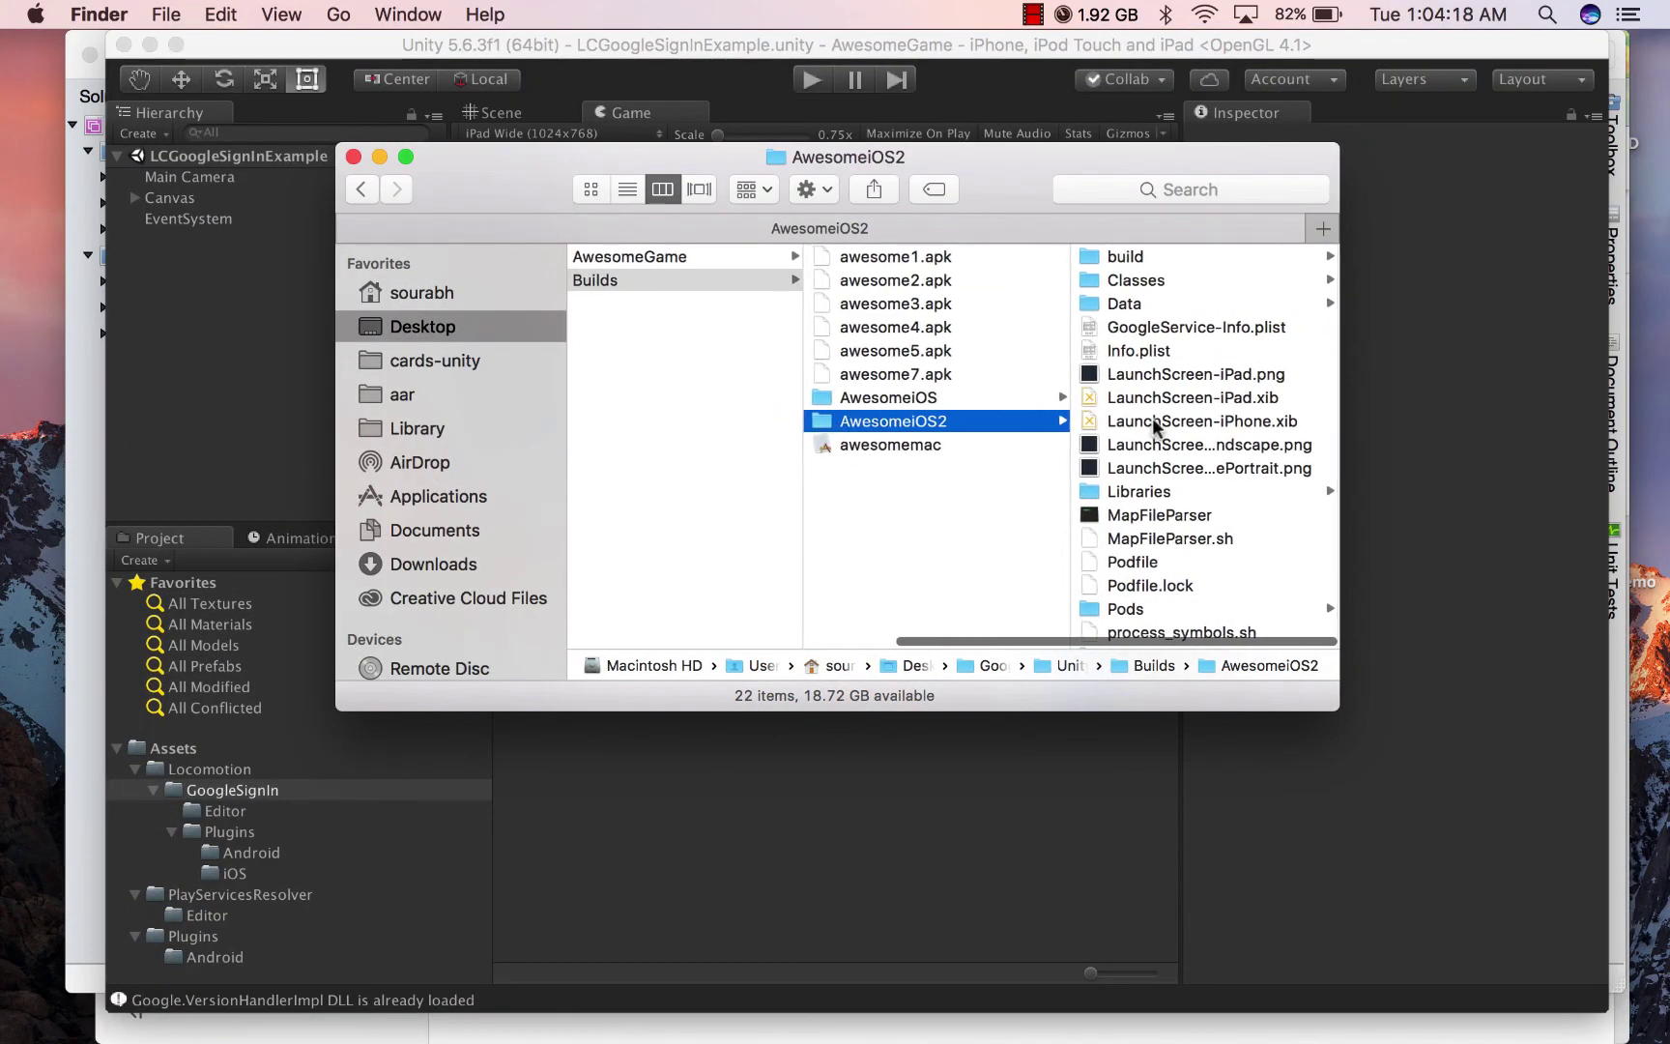
click(1152, 420)
scroll(914, 526, down, 5)
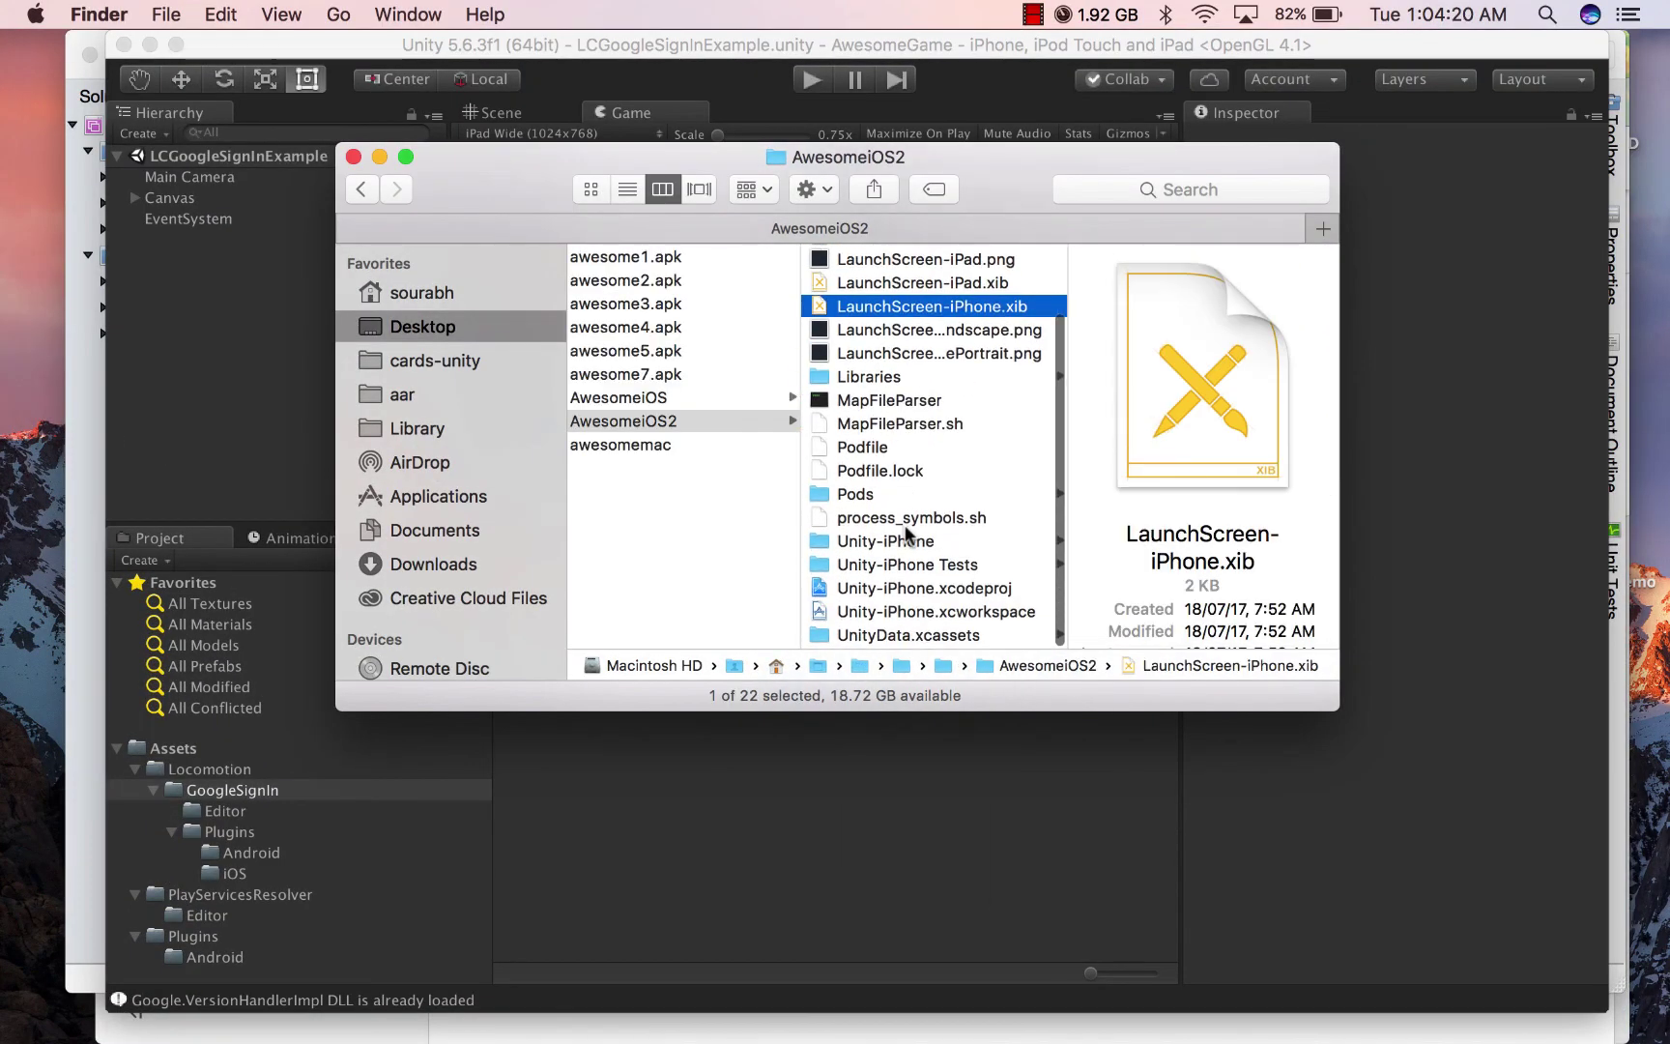
scroll(892, 481, up, 1)
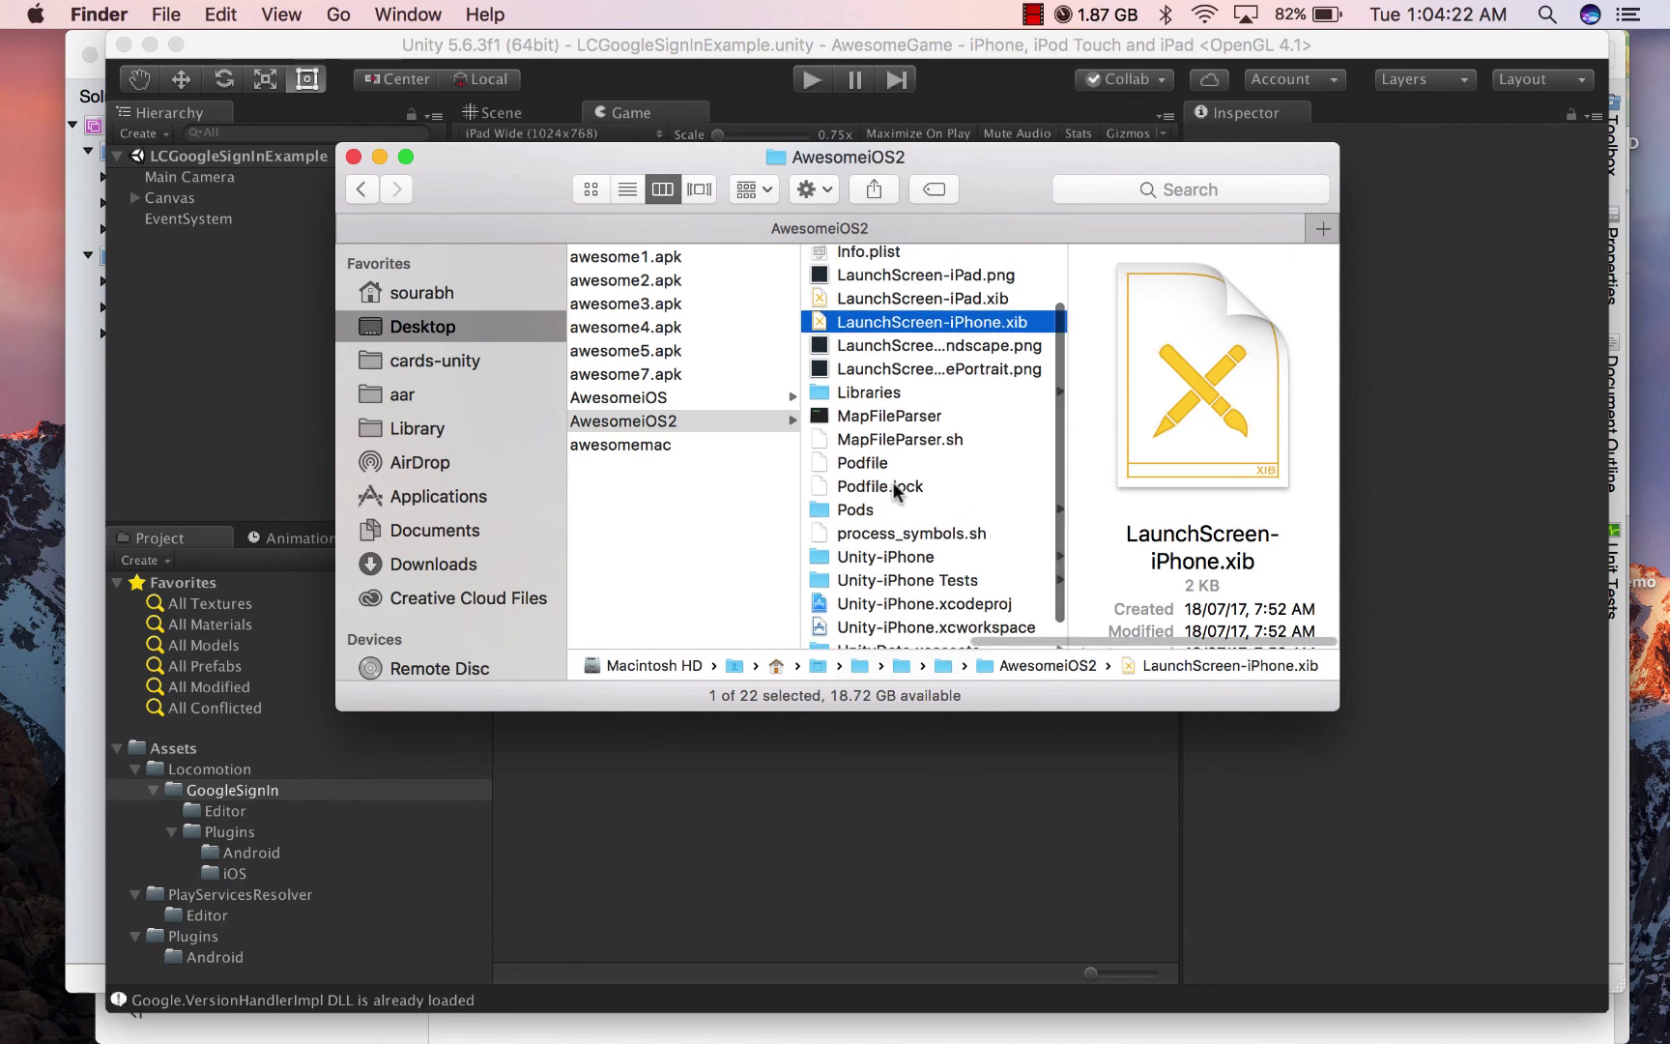
- Open the Podfile with Visual Studio Code
click(875, 462)
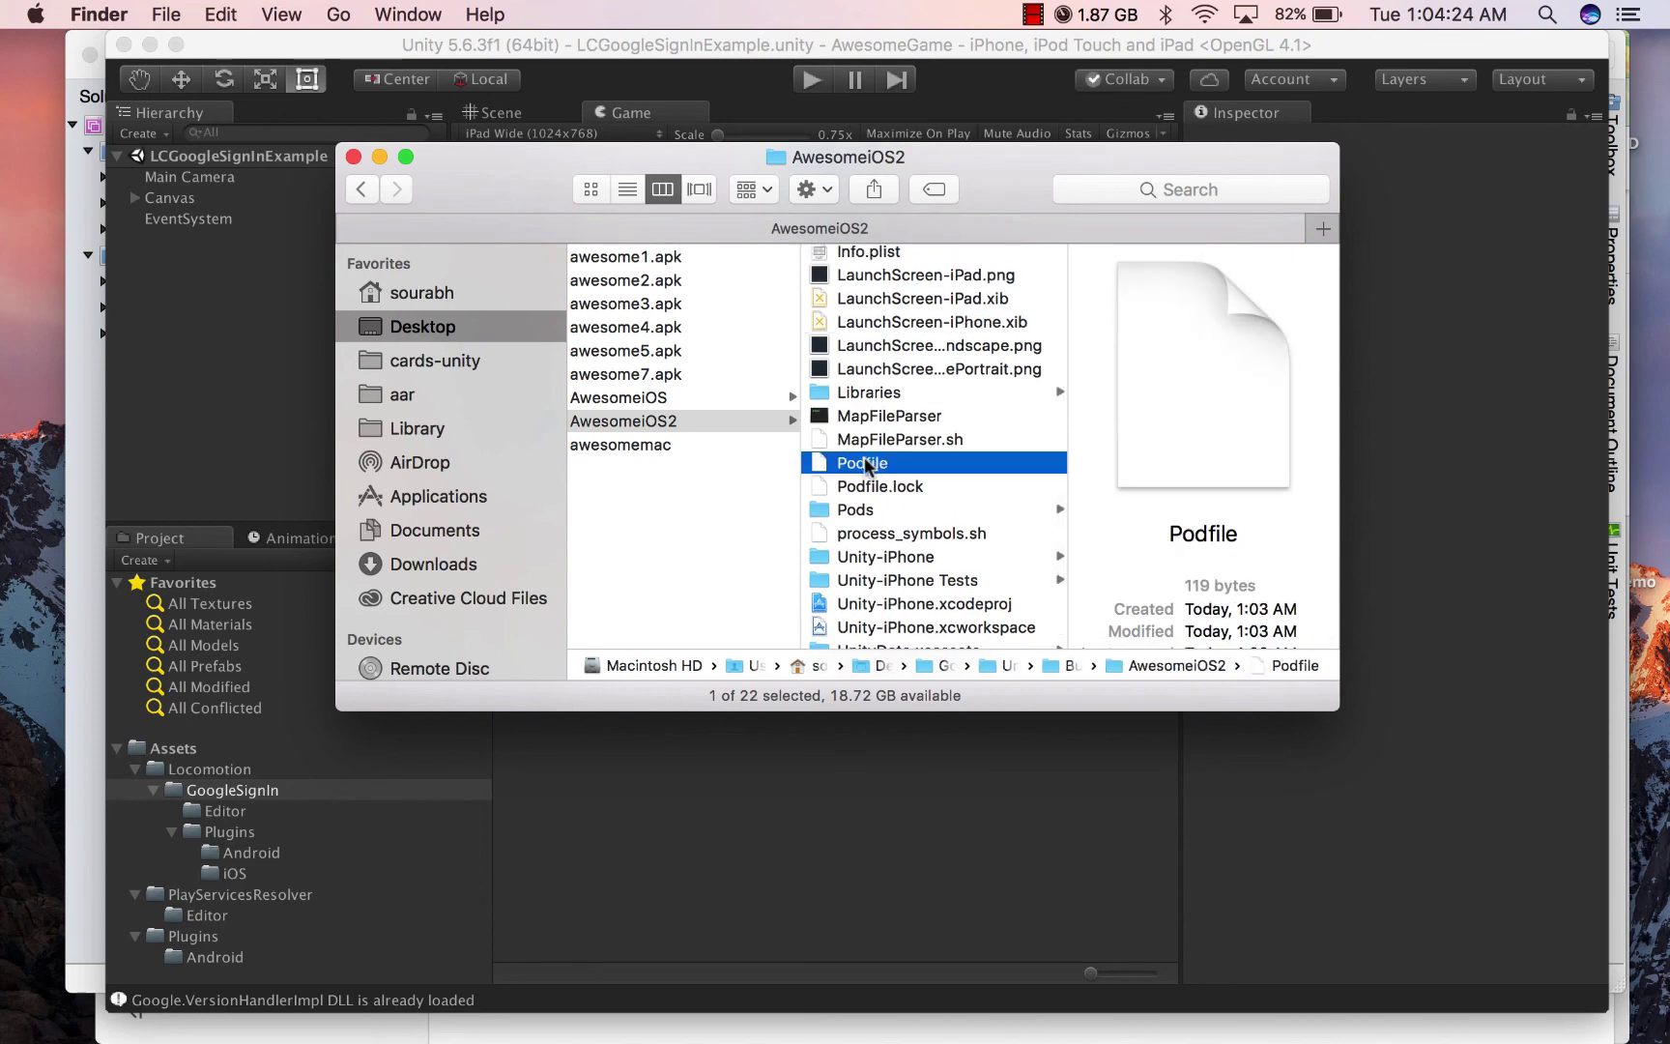
right_click(862, 460)
mouse_move(927, 497)
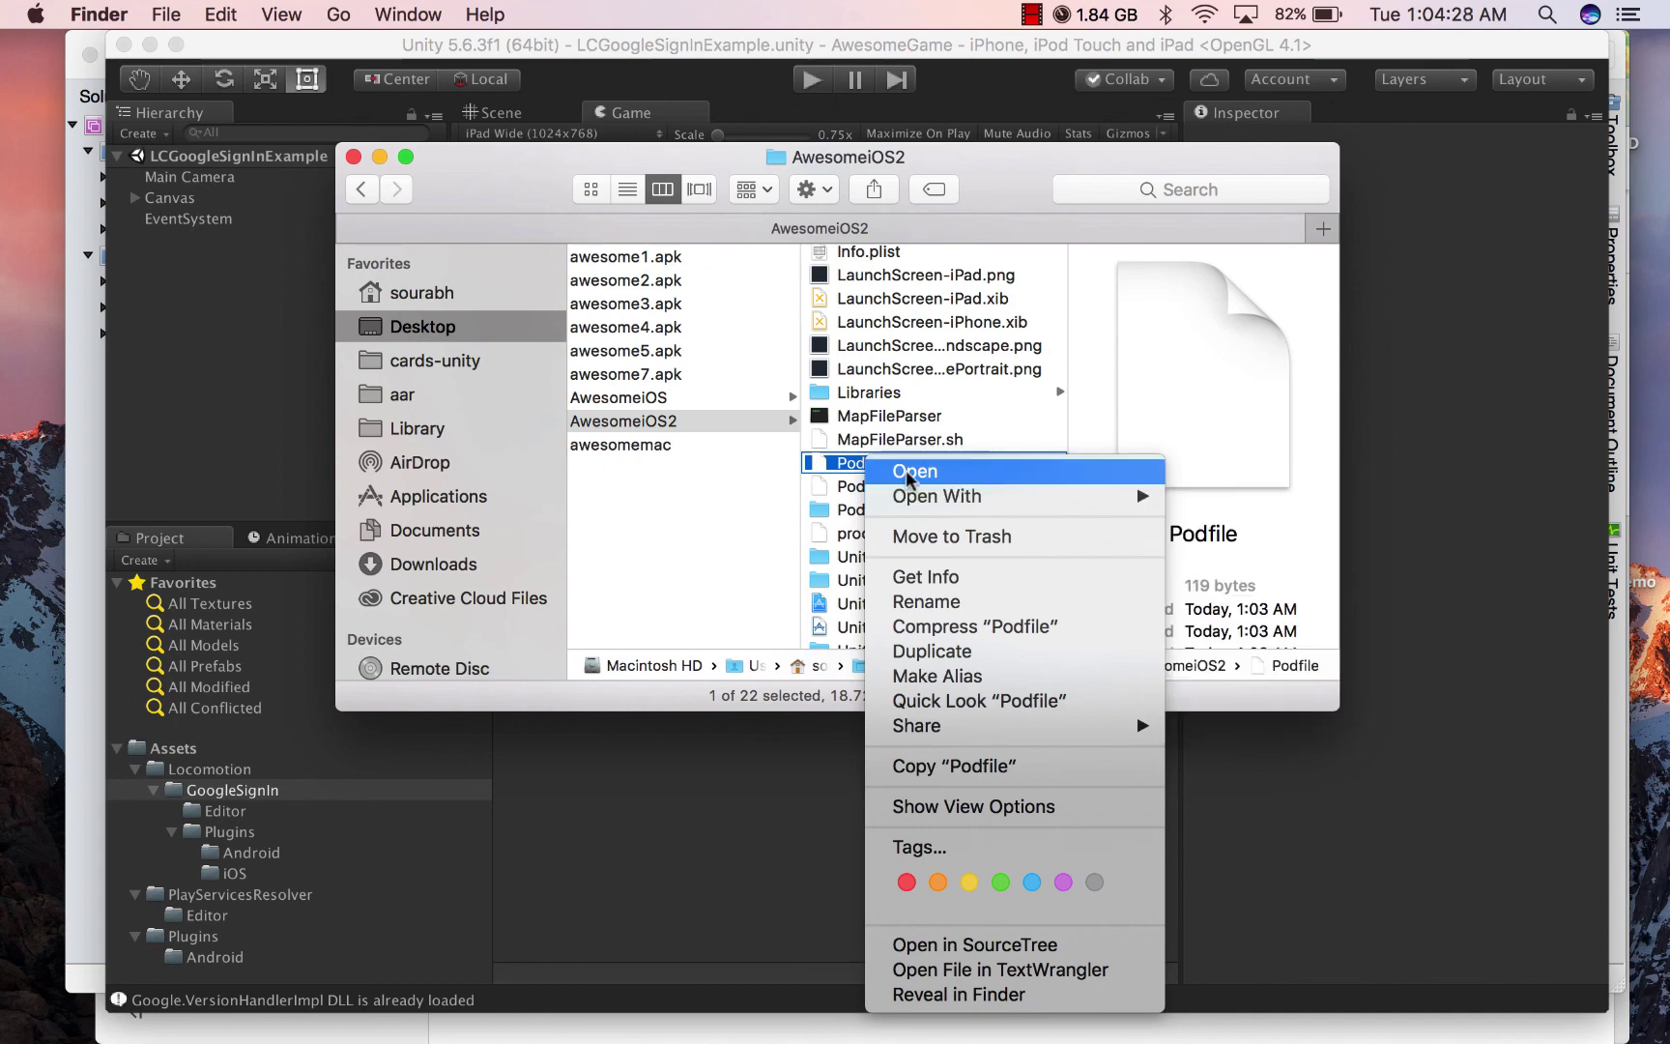
click(857, 465)
right_click(857, 467)
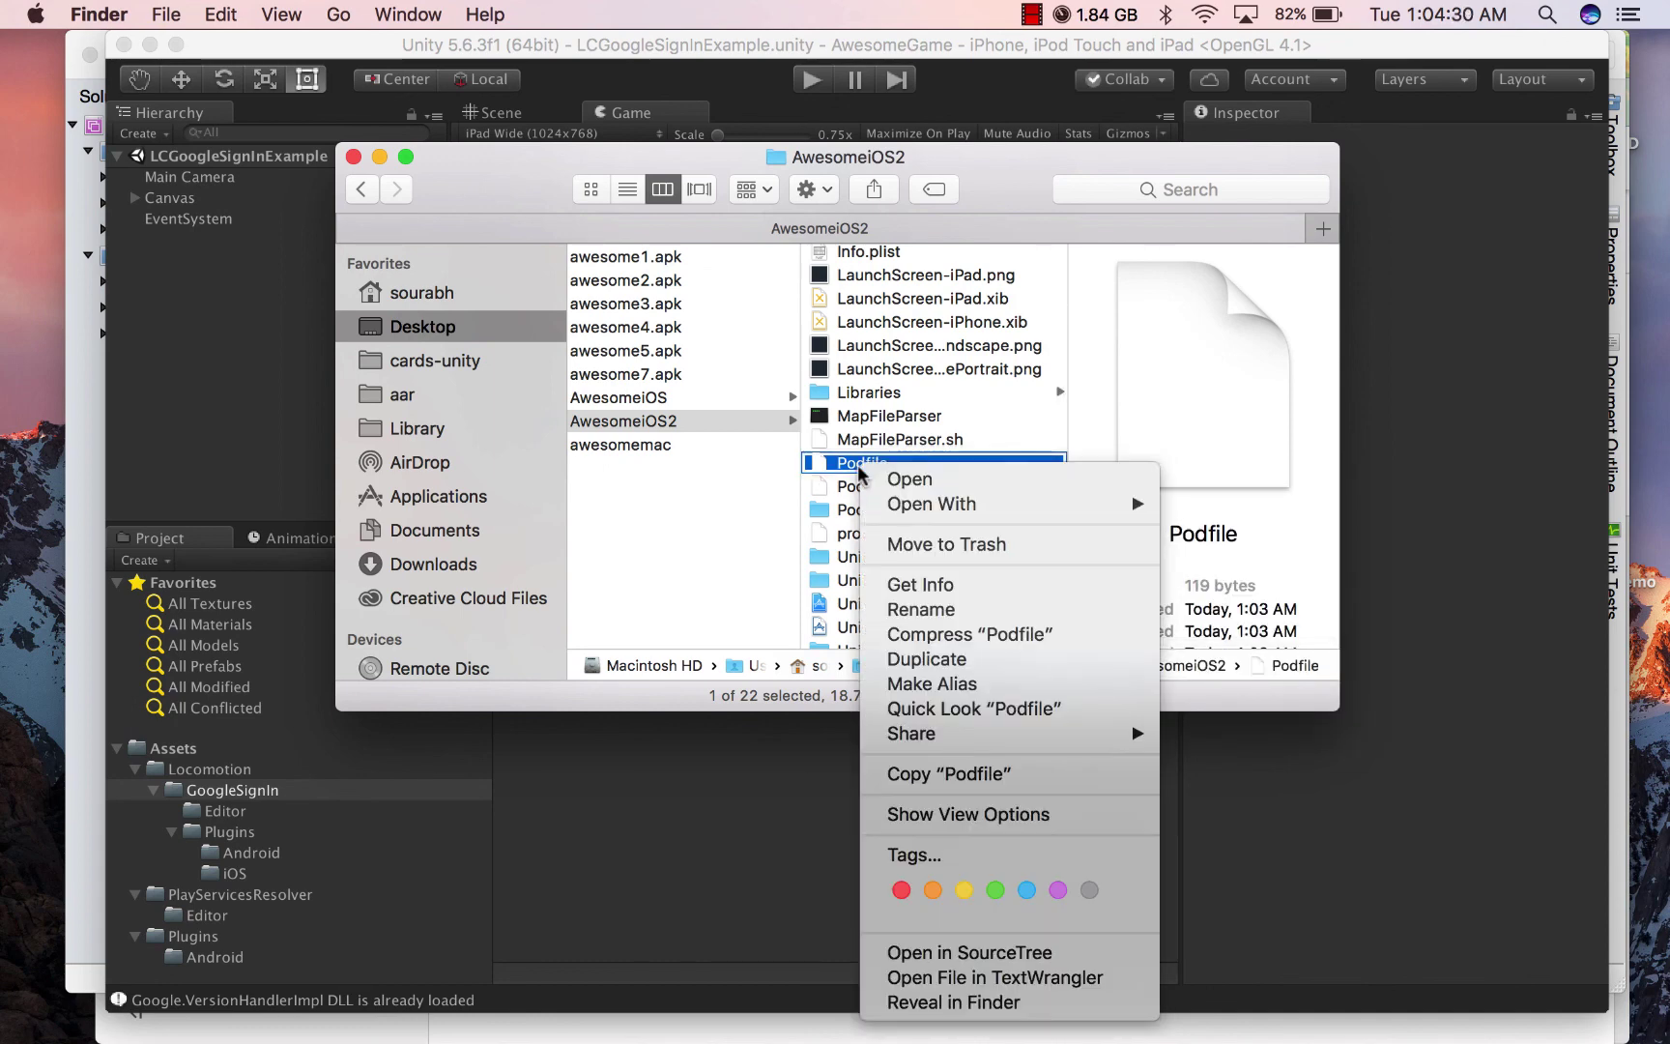
mouse_move(918, 502)
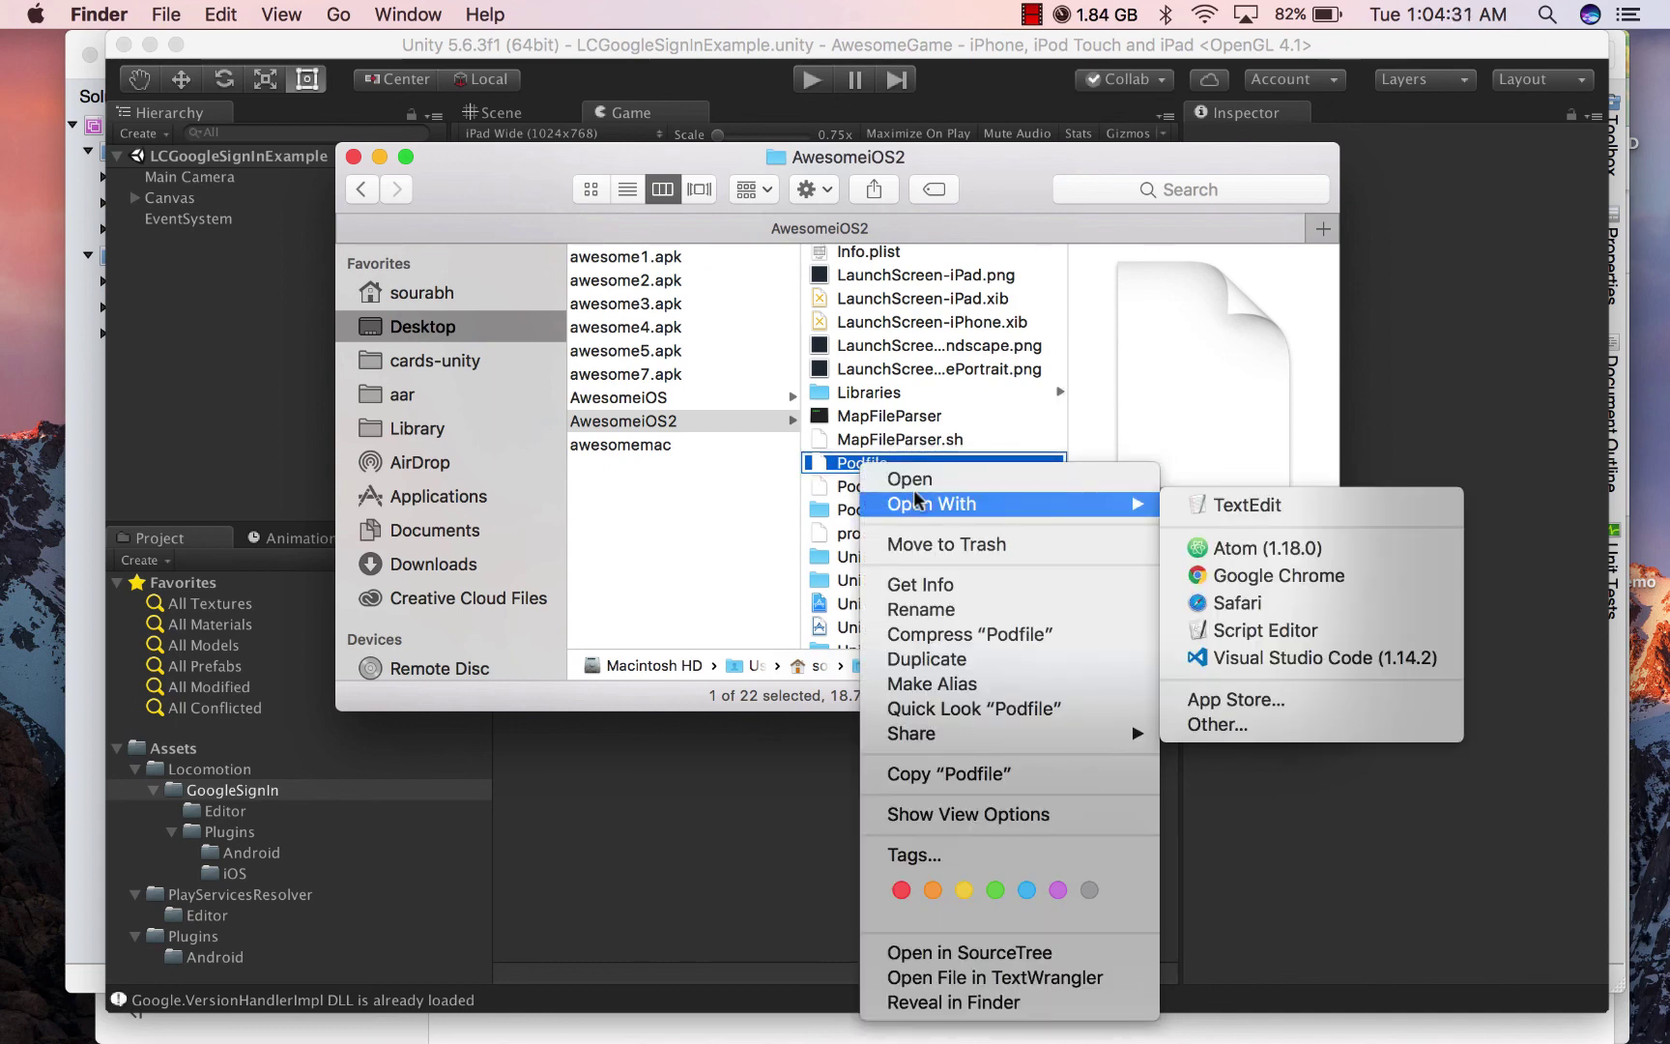
click(1260, 645)
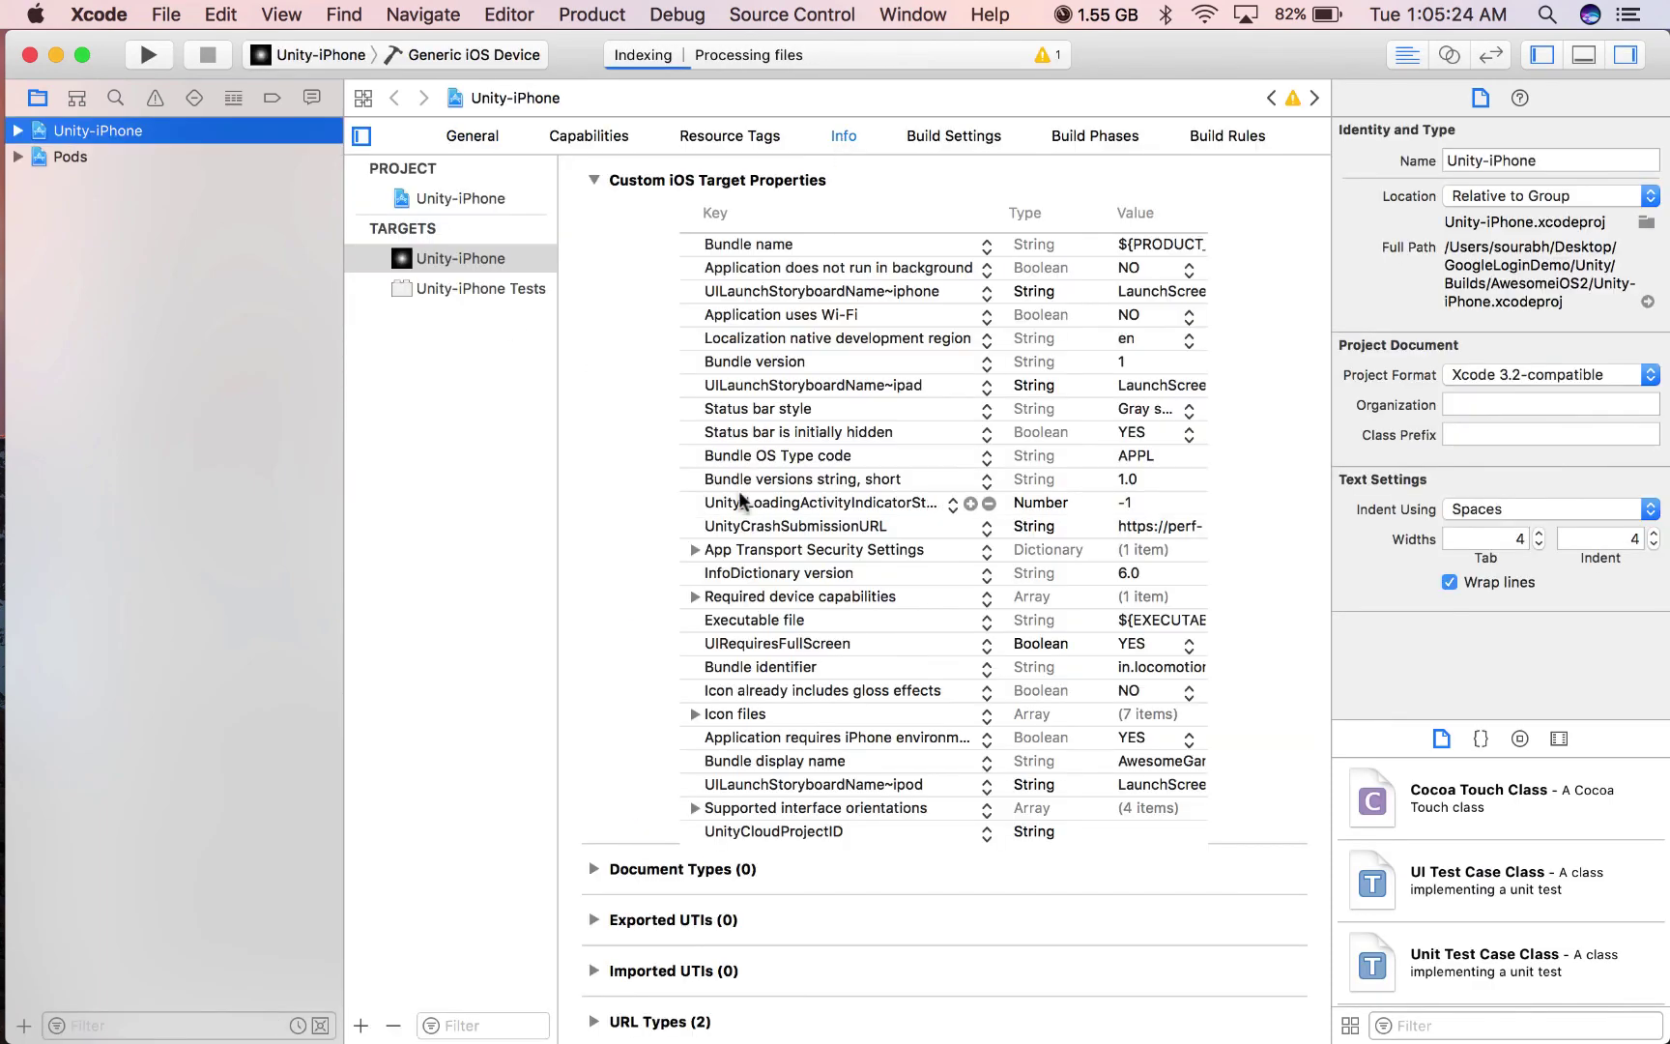
- Expand URL Types in the Unity-iPhone Info tab and select the google URL scheme
scroll(738, 493, down, 1)
click(594, 1018)
scroll(738, 917, down, 8)
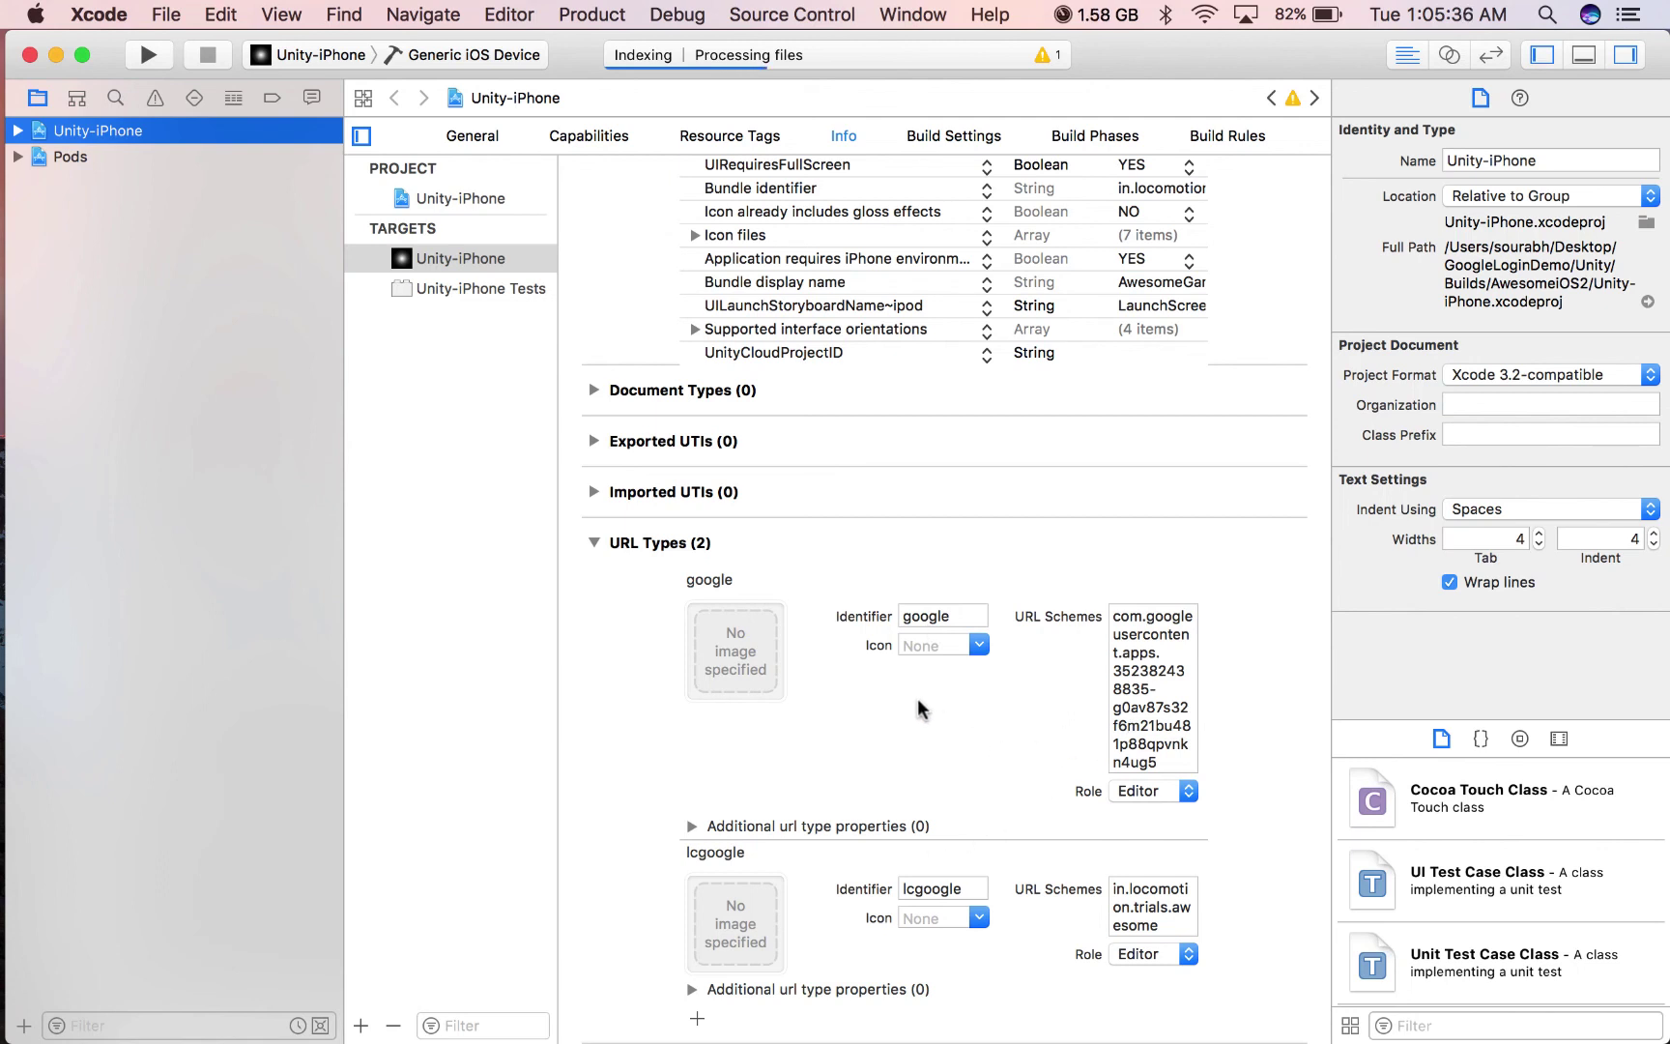
click(1139, 650)
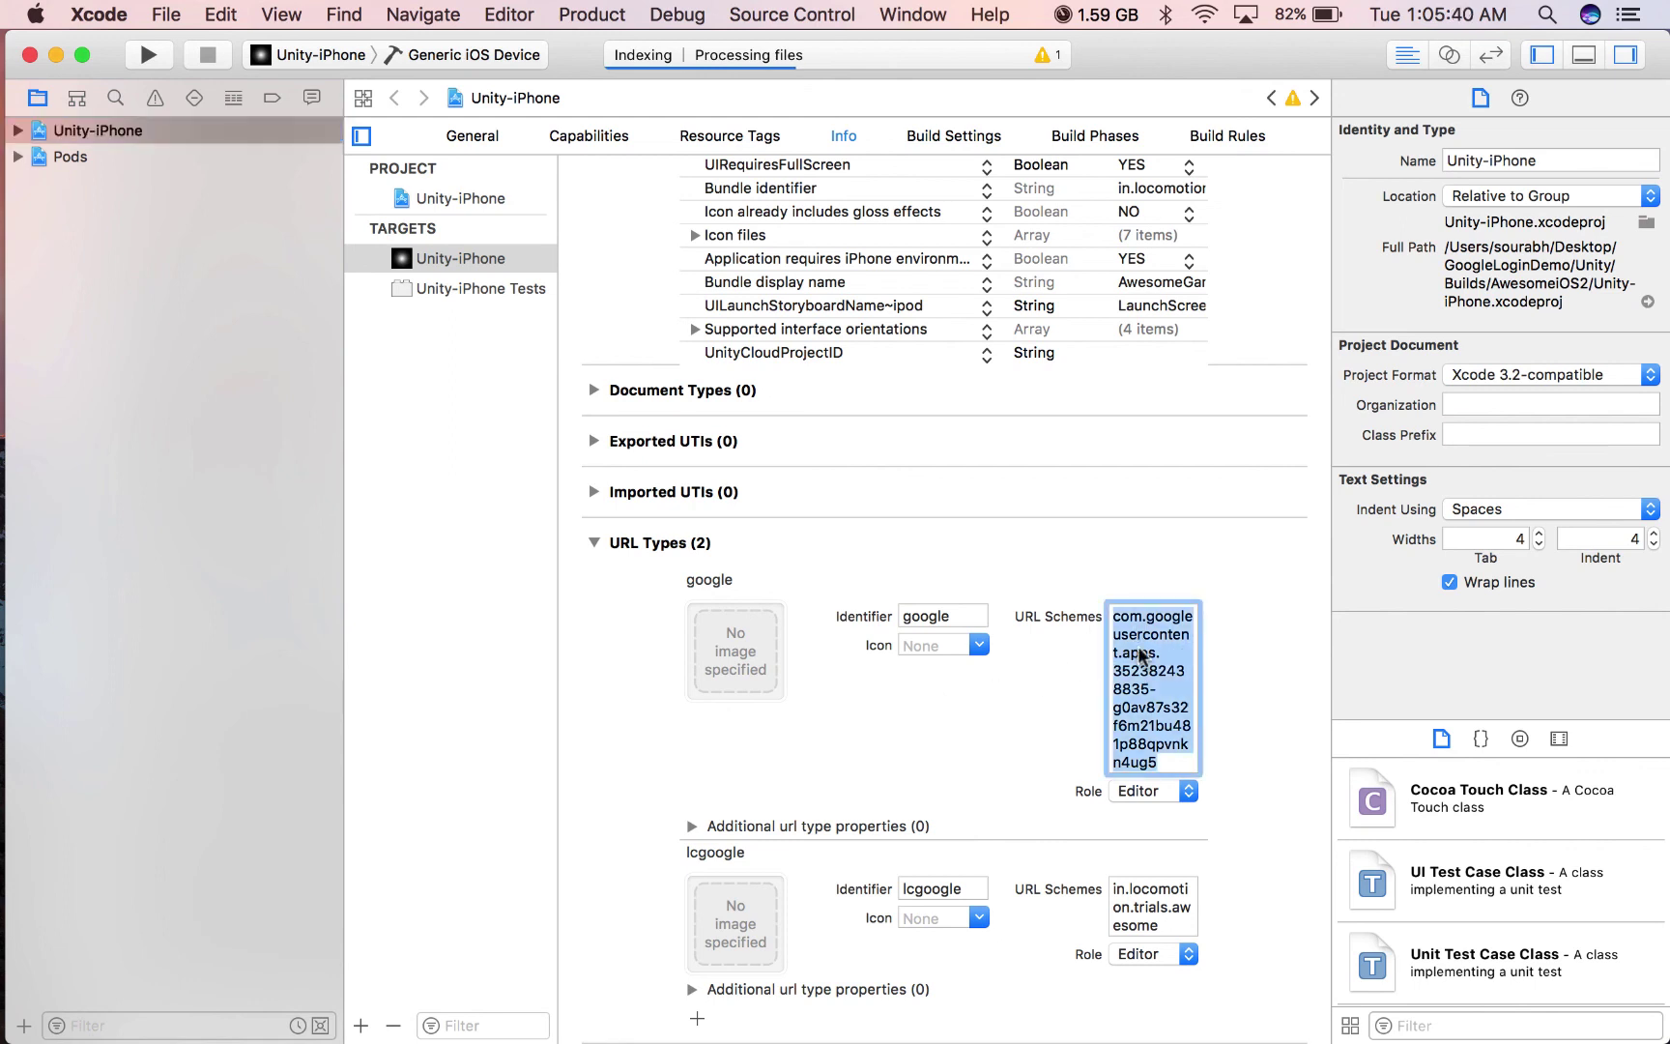
click(1142, 668)
triple_click(1142, 668)
- Compare the google URL scheme with the iOS client ID on the API credentials page
key(ctrl+Up)
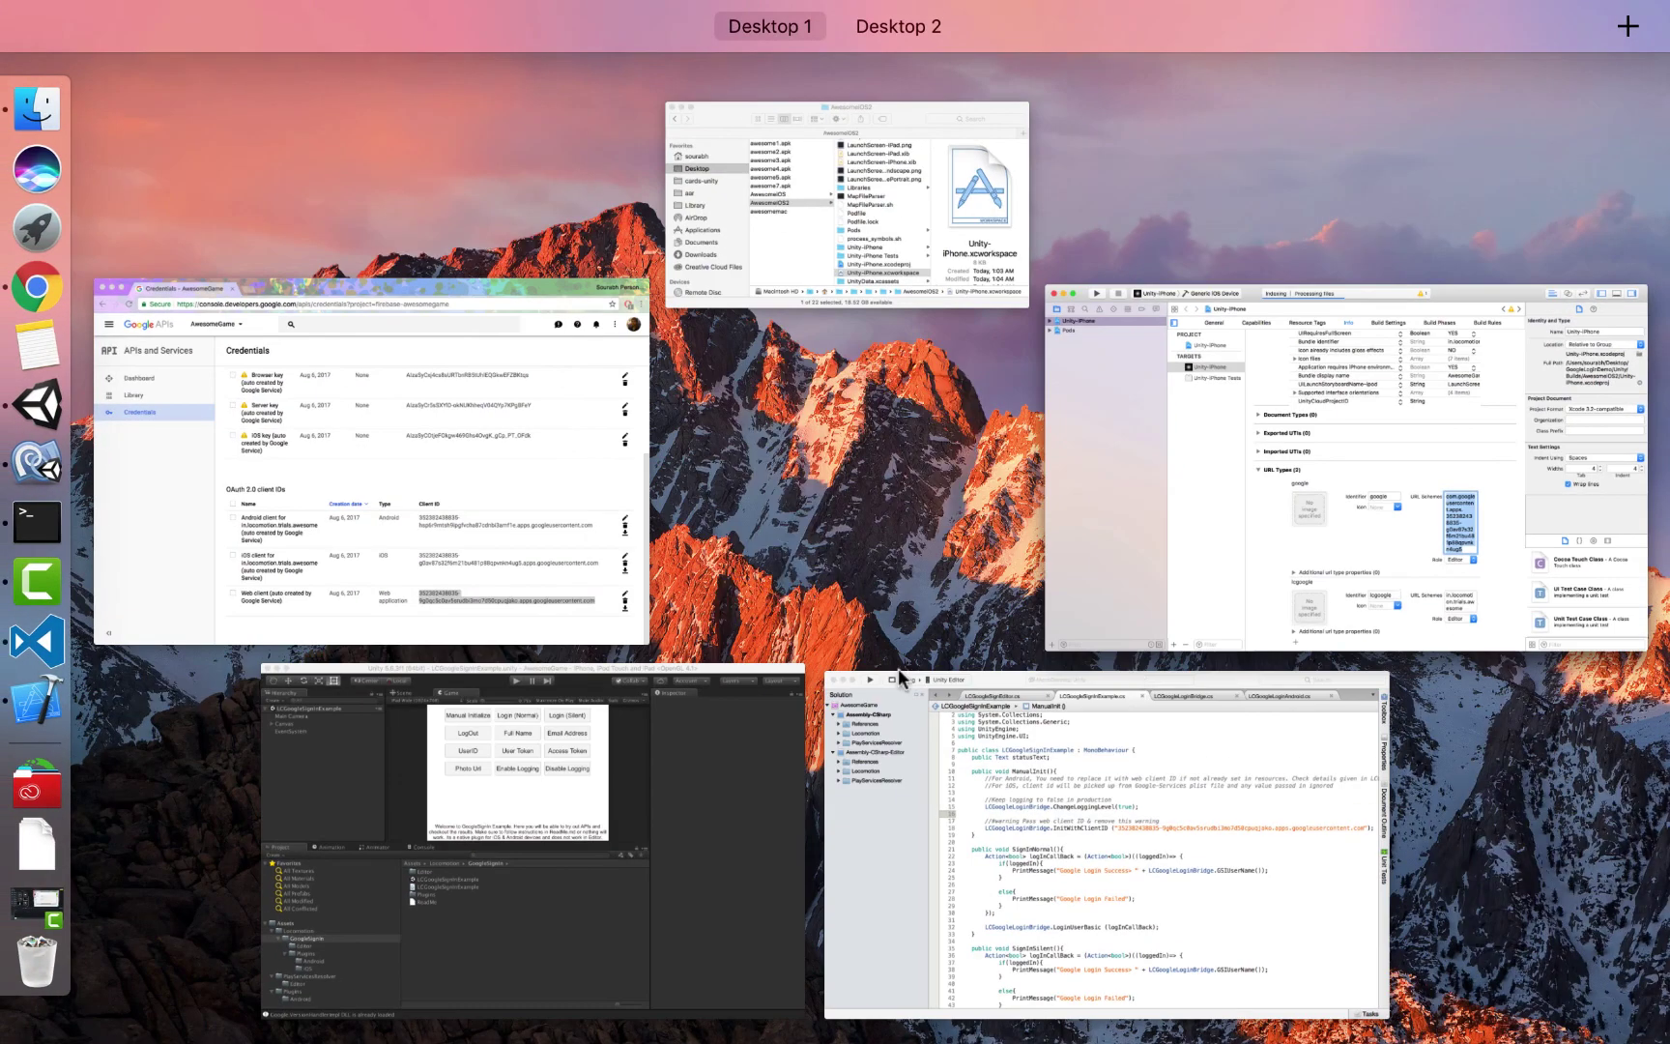
click(566, 526)
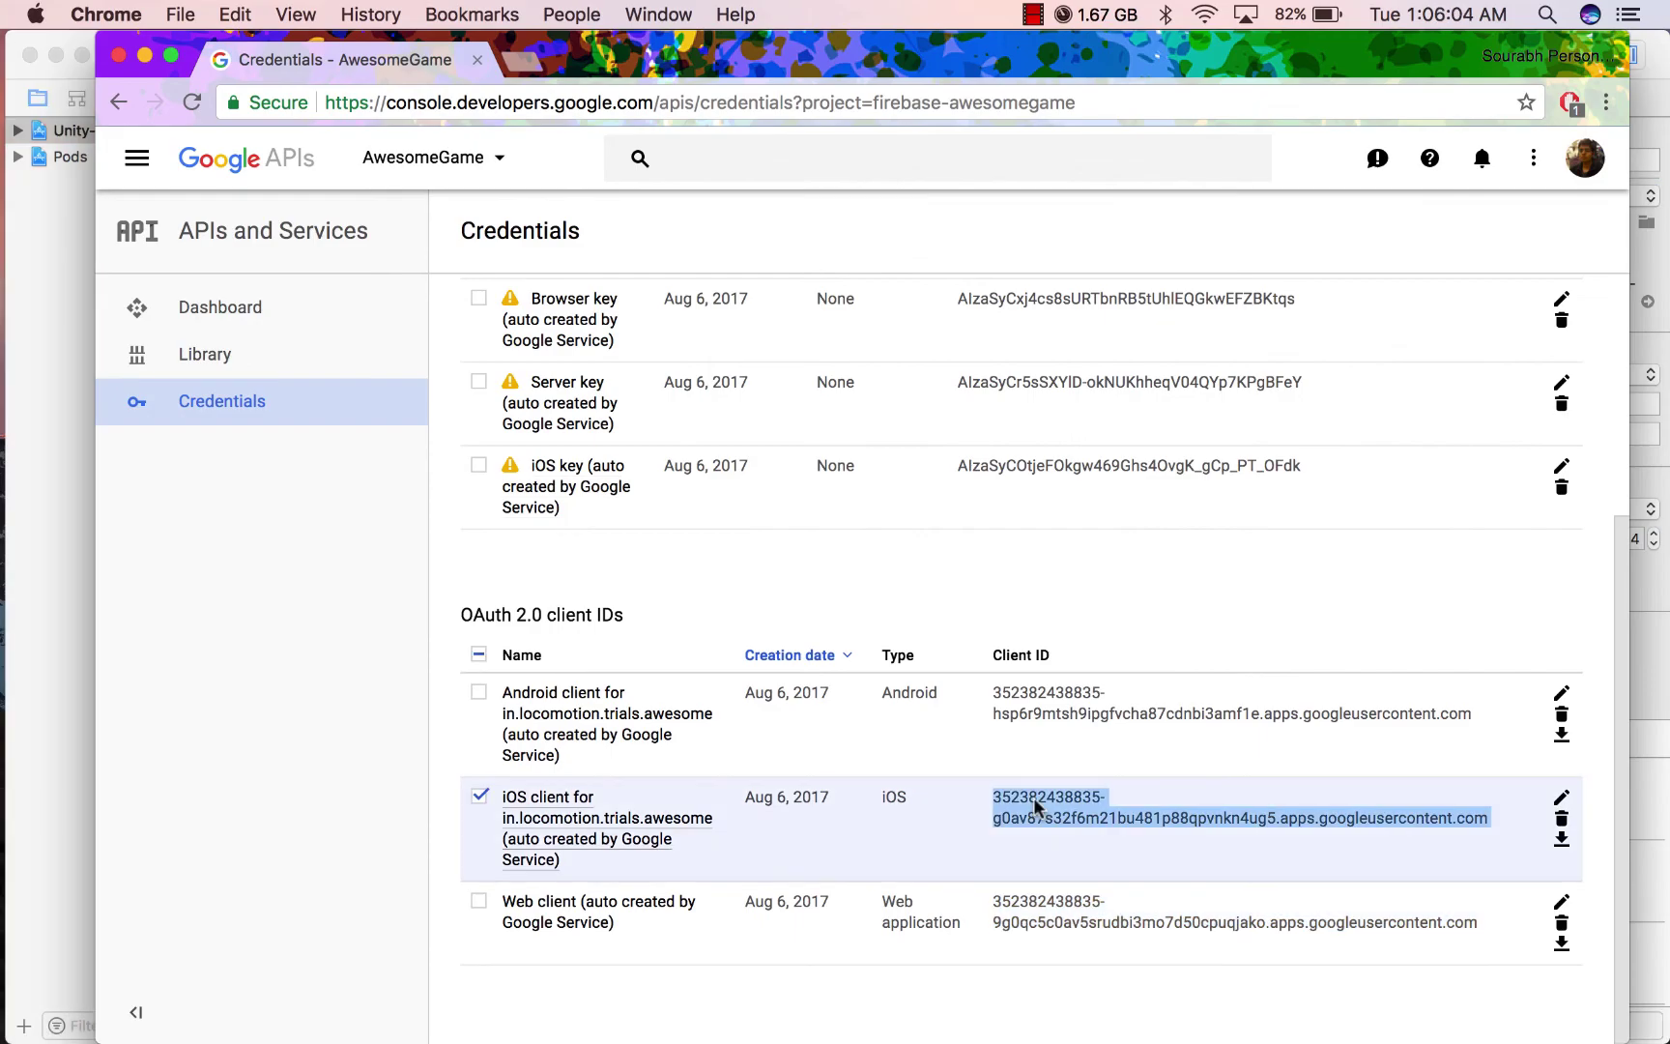
key(ctrl+Up)
click(1268, 495)
key(ctrl+Up)
key(ctrl+Up)
key(ctrl+Up)
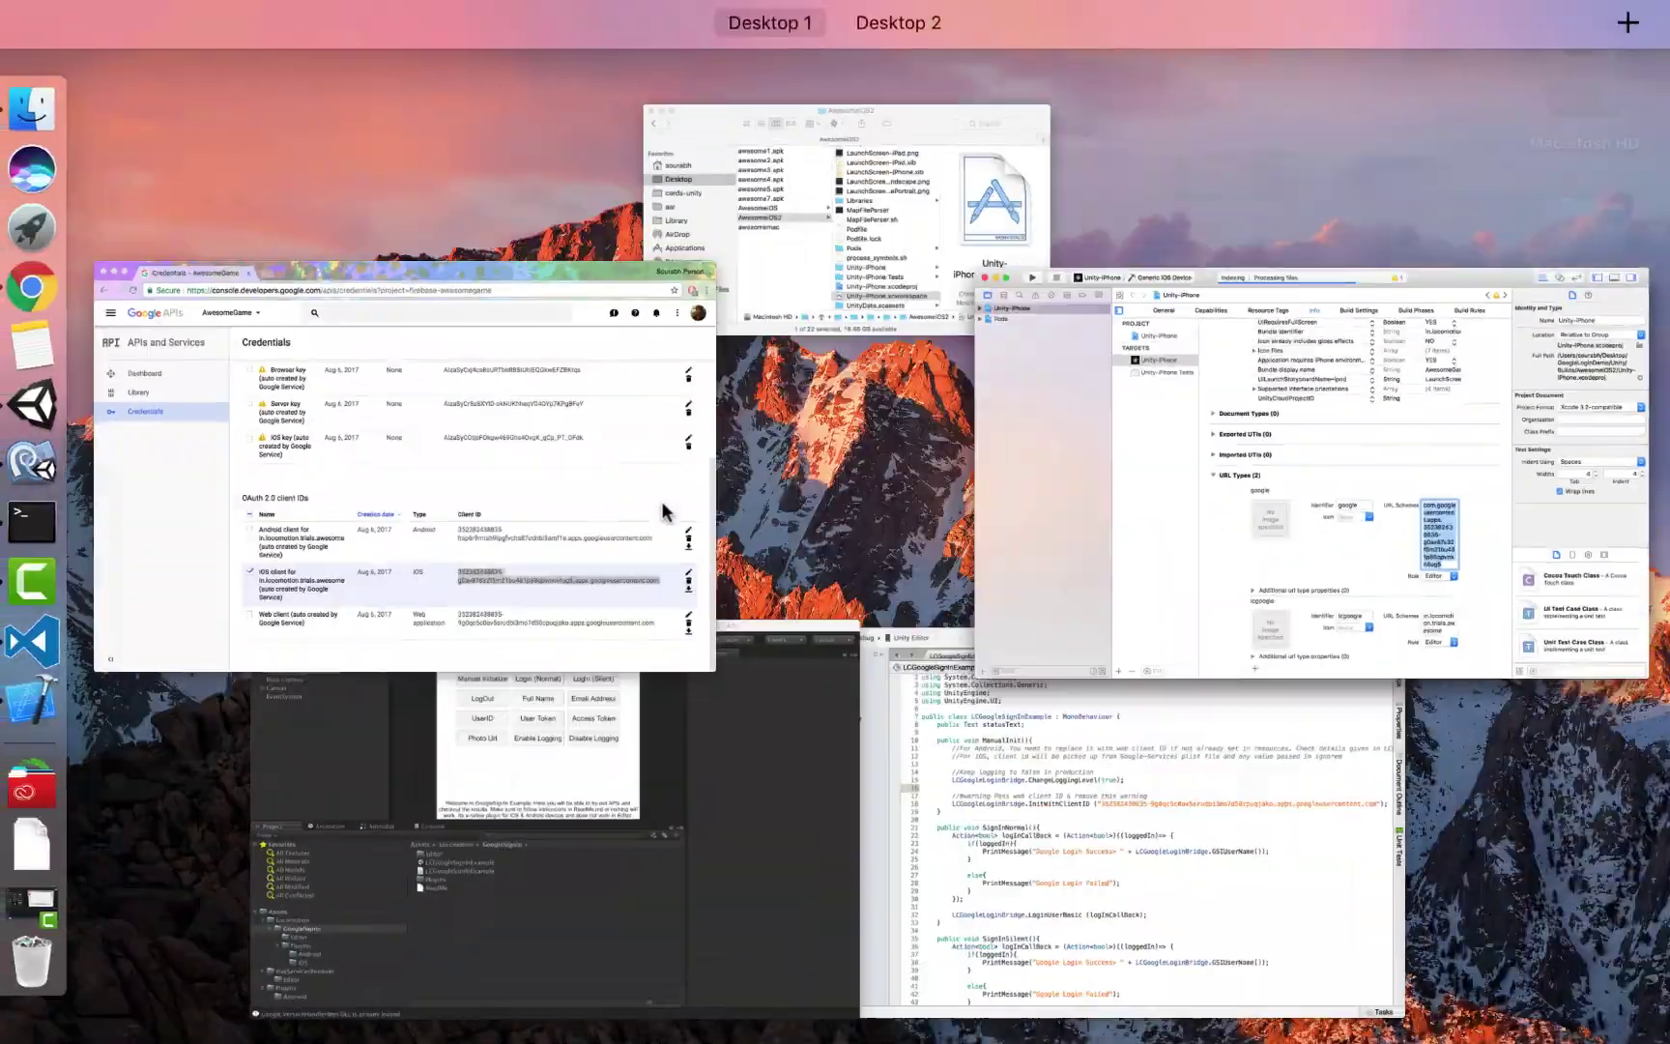
- Scroll through ReadMe.md's Common Errors notes to the end of the file
click(662, 512)
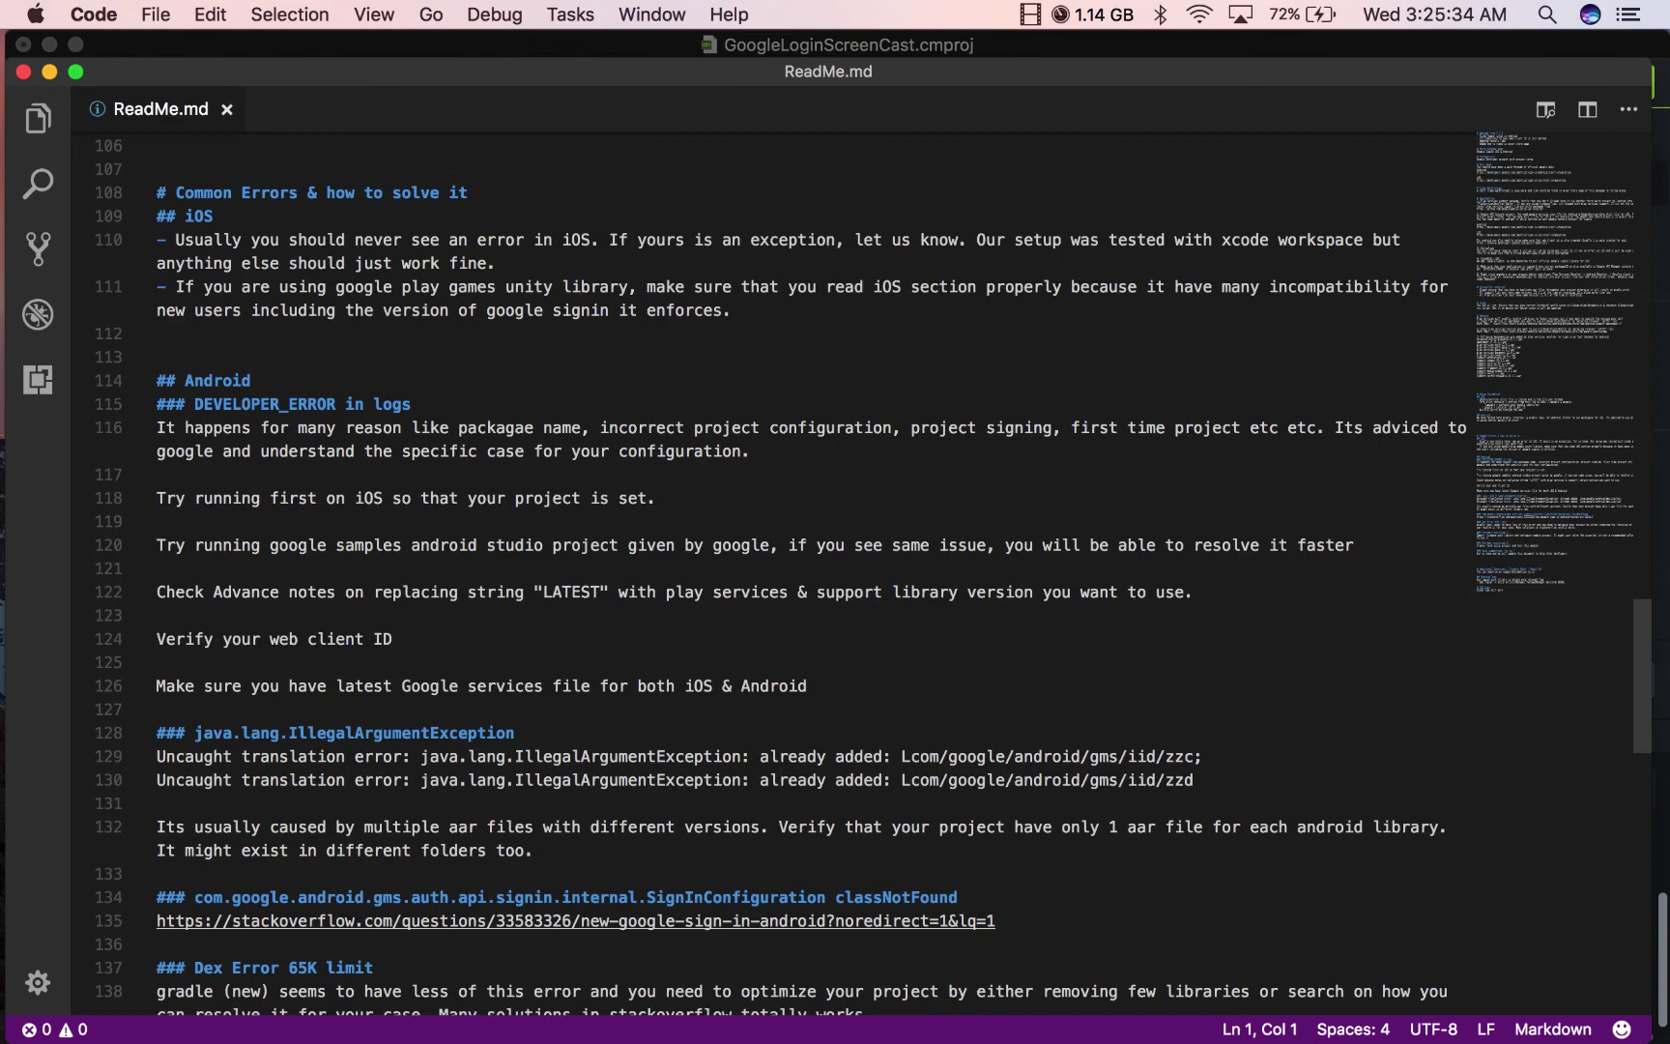
scroll(812, 570, down, 9)
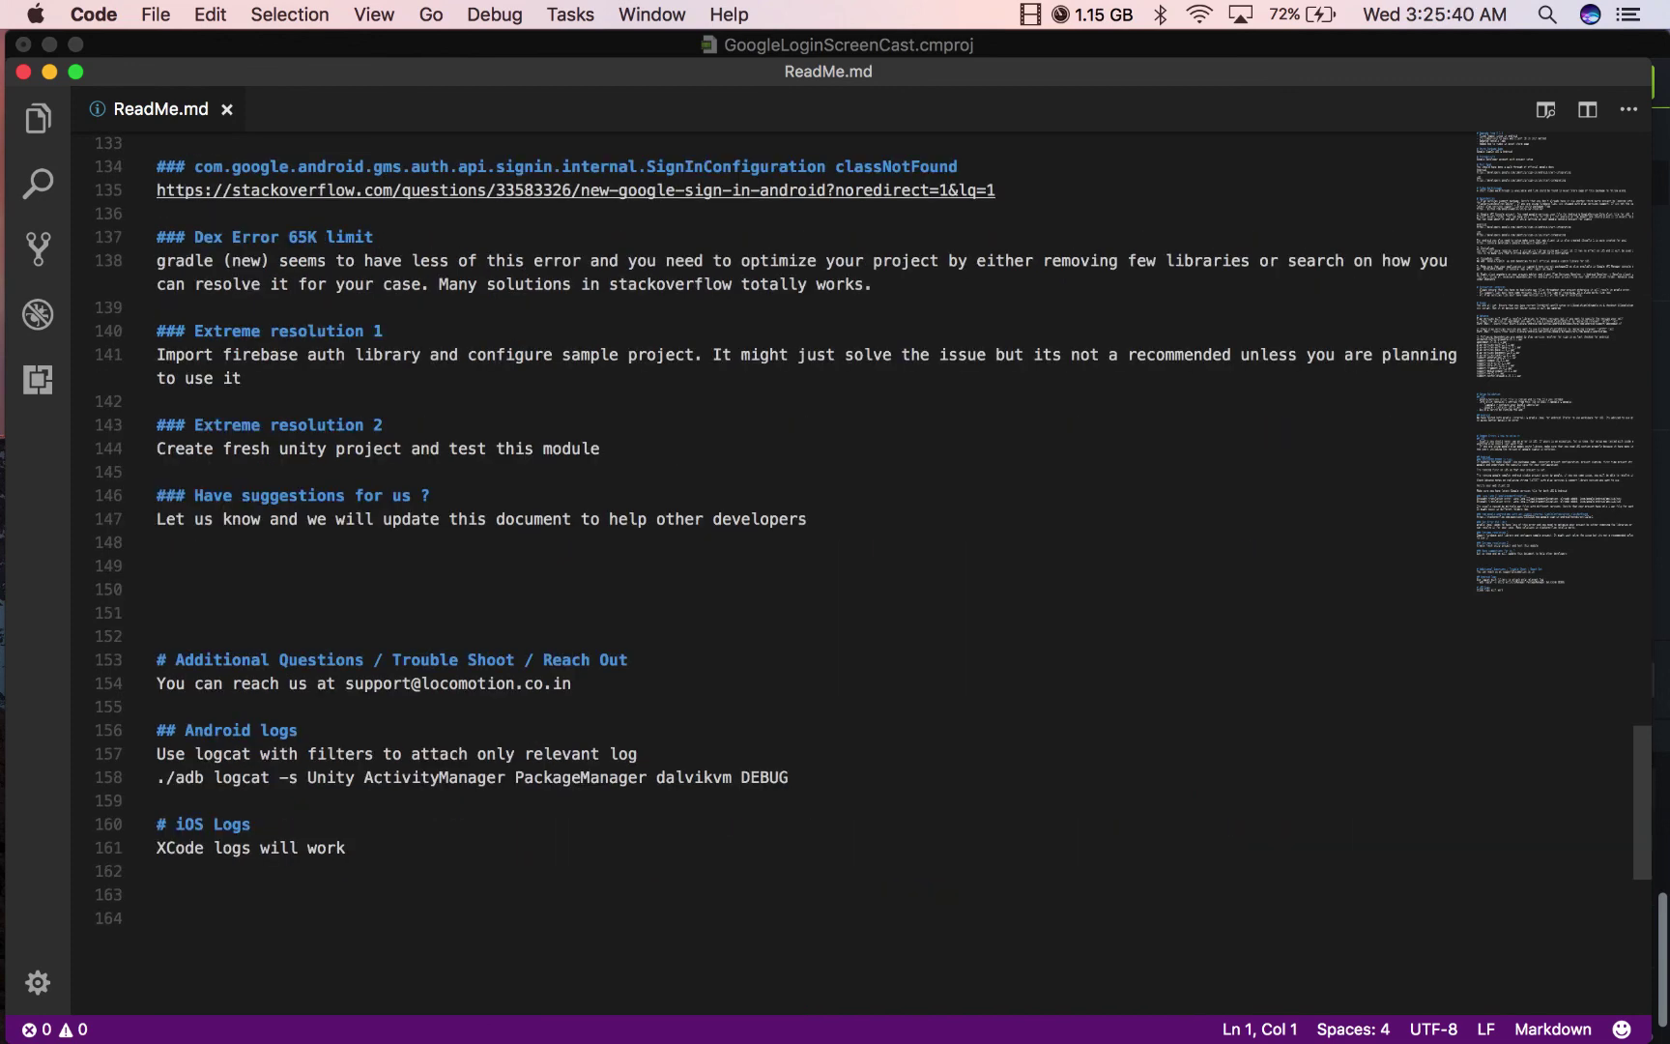